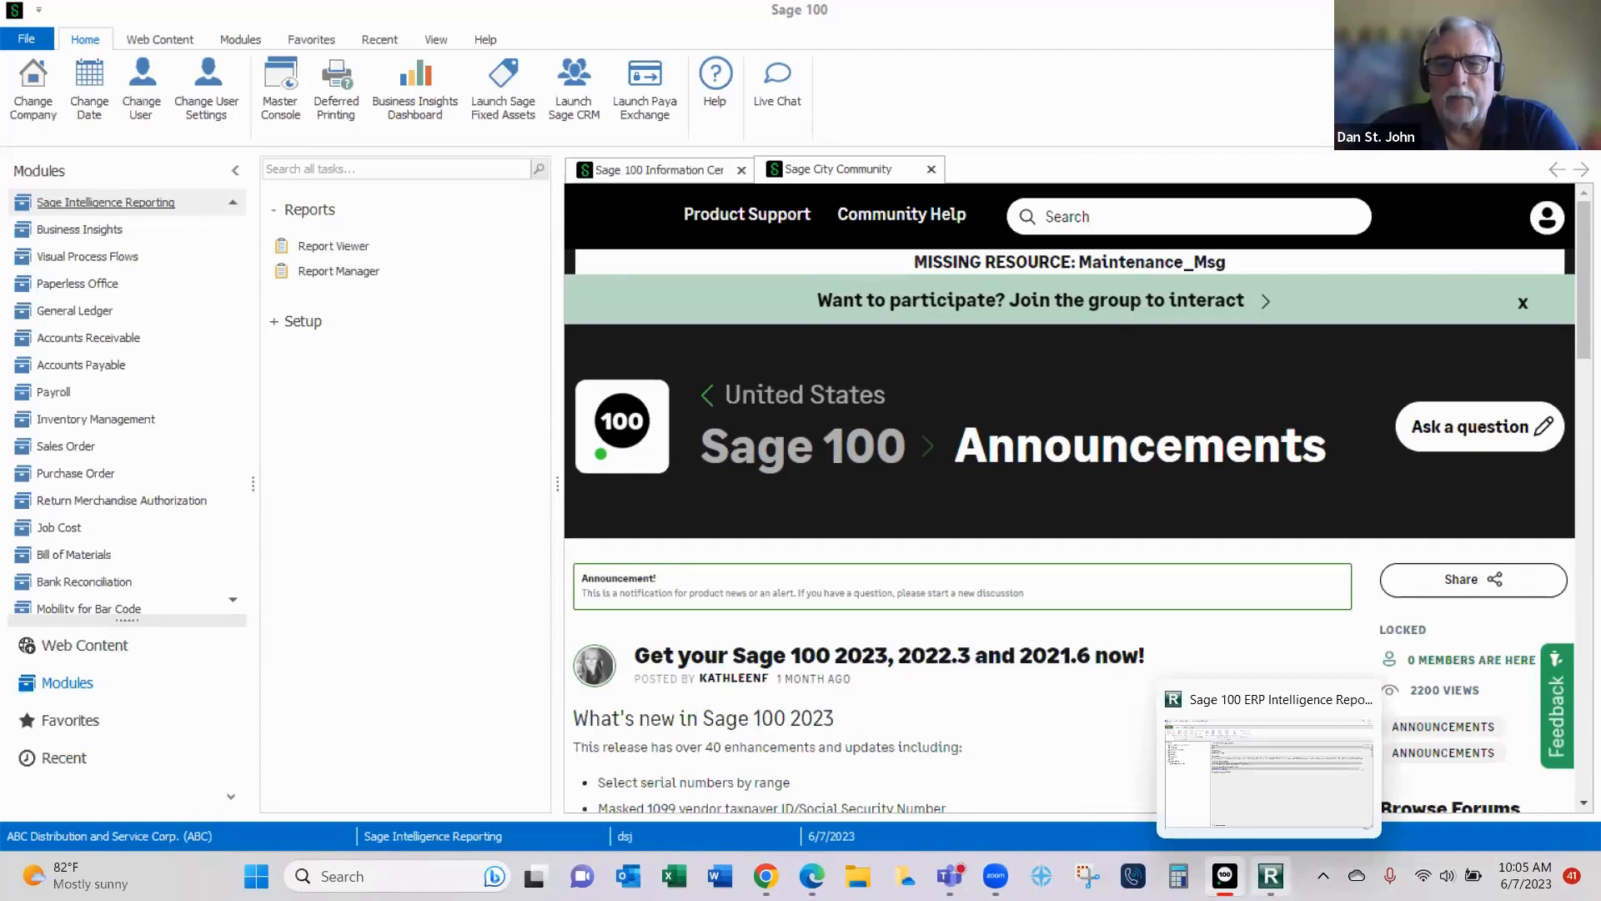
- Switch to Sage 100 ERP Intelligence Reporting and run the Webinar Financials report from the User Webinar folder
{"action": "left_click", "coordinate": [1270, 876]}
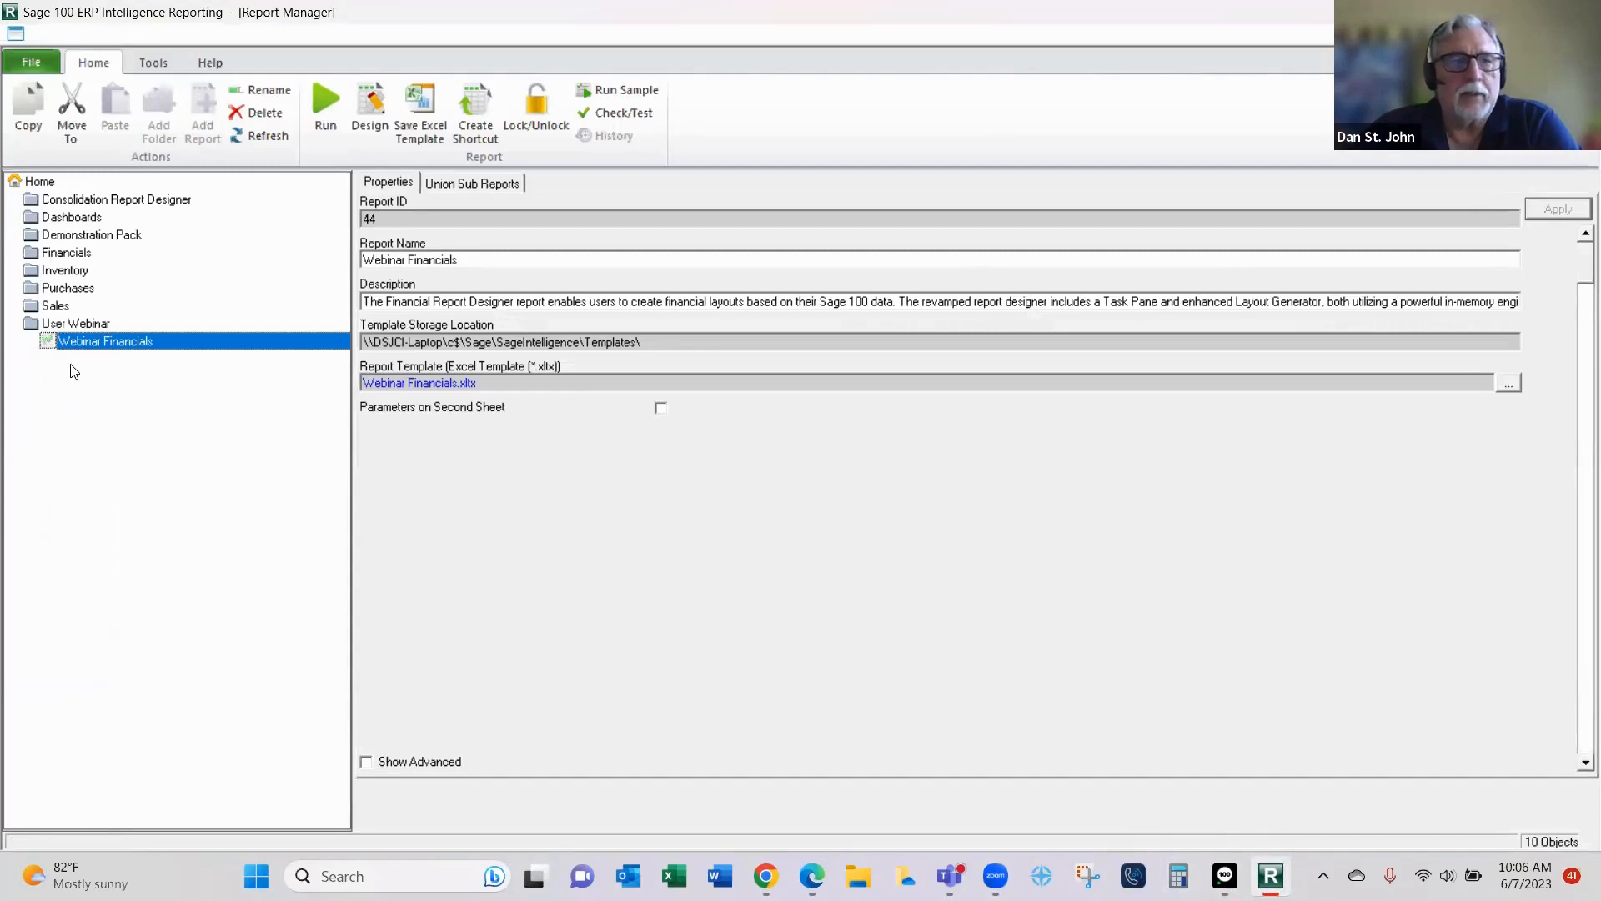
{"action": "left_click", "coordinate": [98, 347]}
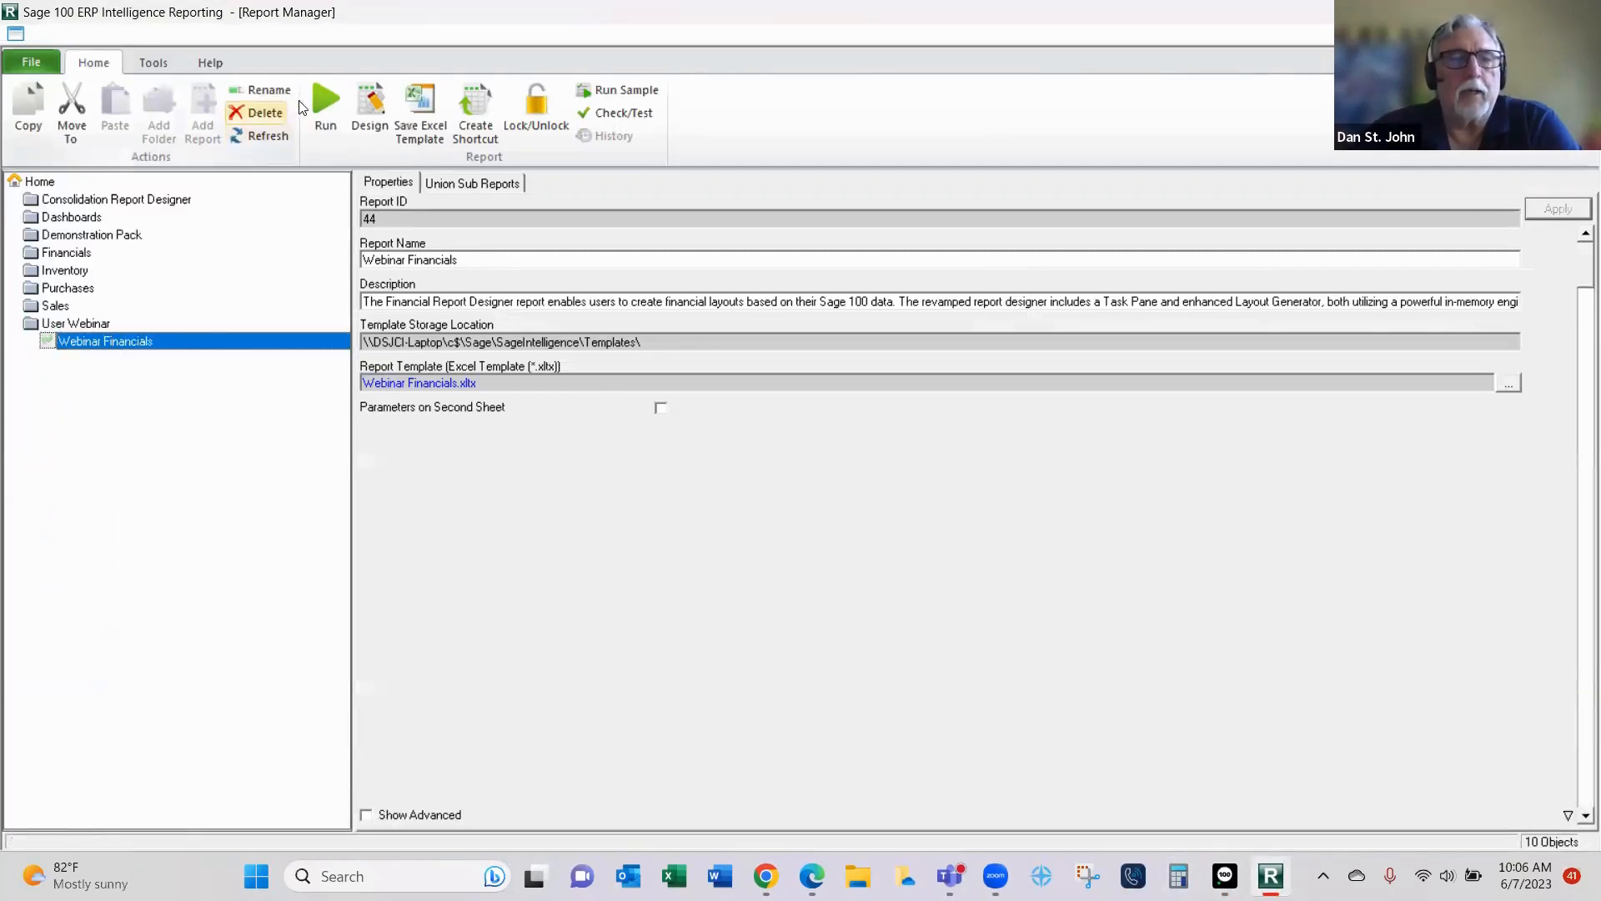
{"action": "left_click", "coordinate": [342, 98]}
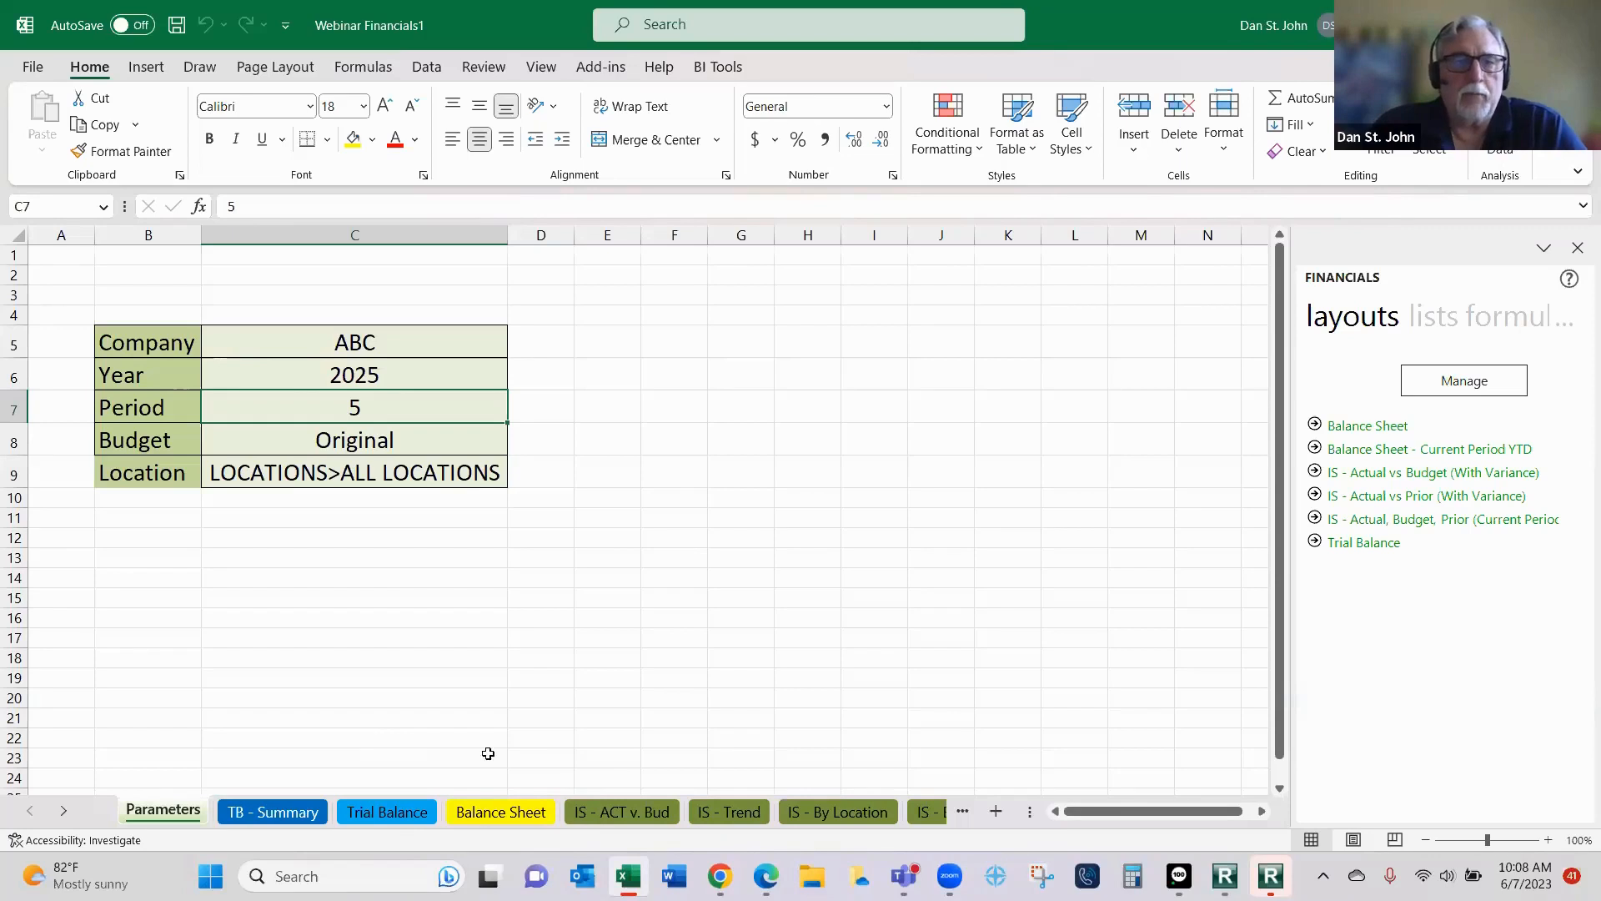
- Review the company, year, period, budget and location values on the Parameters sheet
{"action": "left_click", "coordinate": [312, 341]}
{"action": "left_click", "coordinate": [311, 378]}
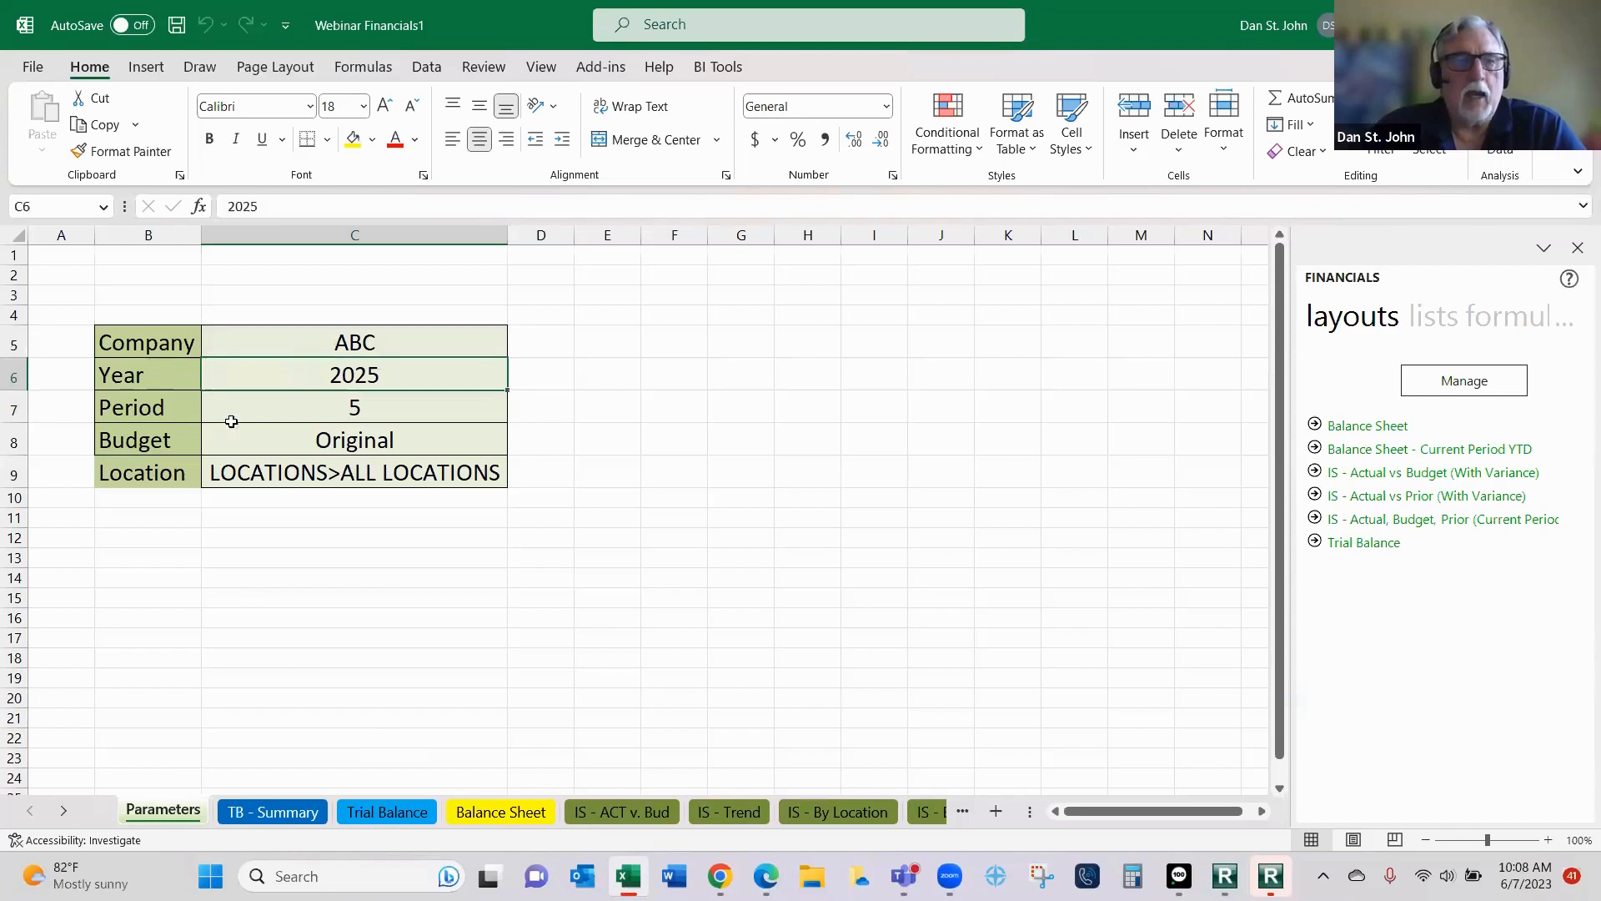
{"action": "left_click", "coordinate": [302, 410]}
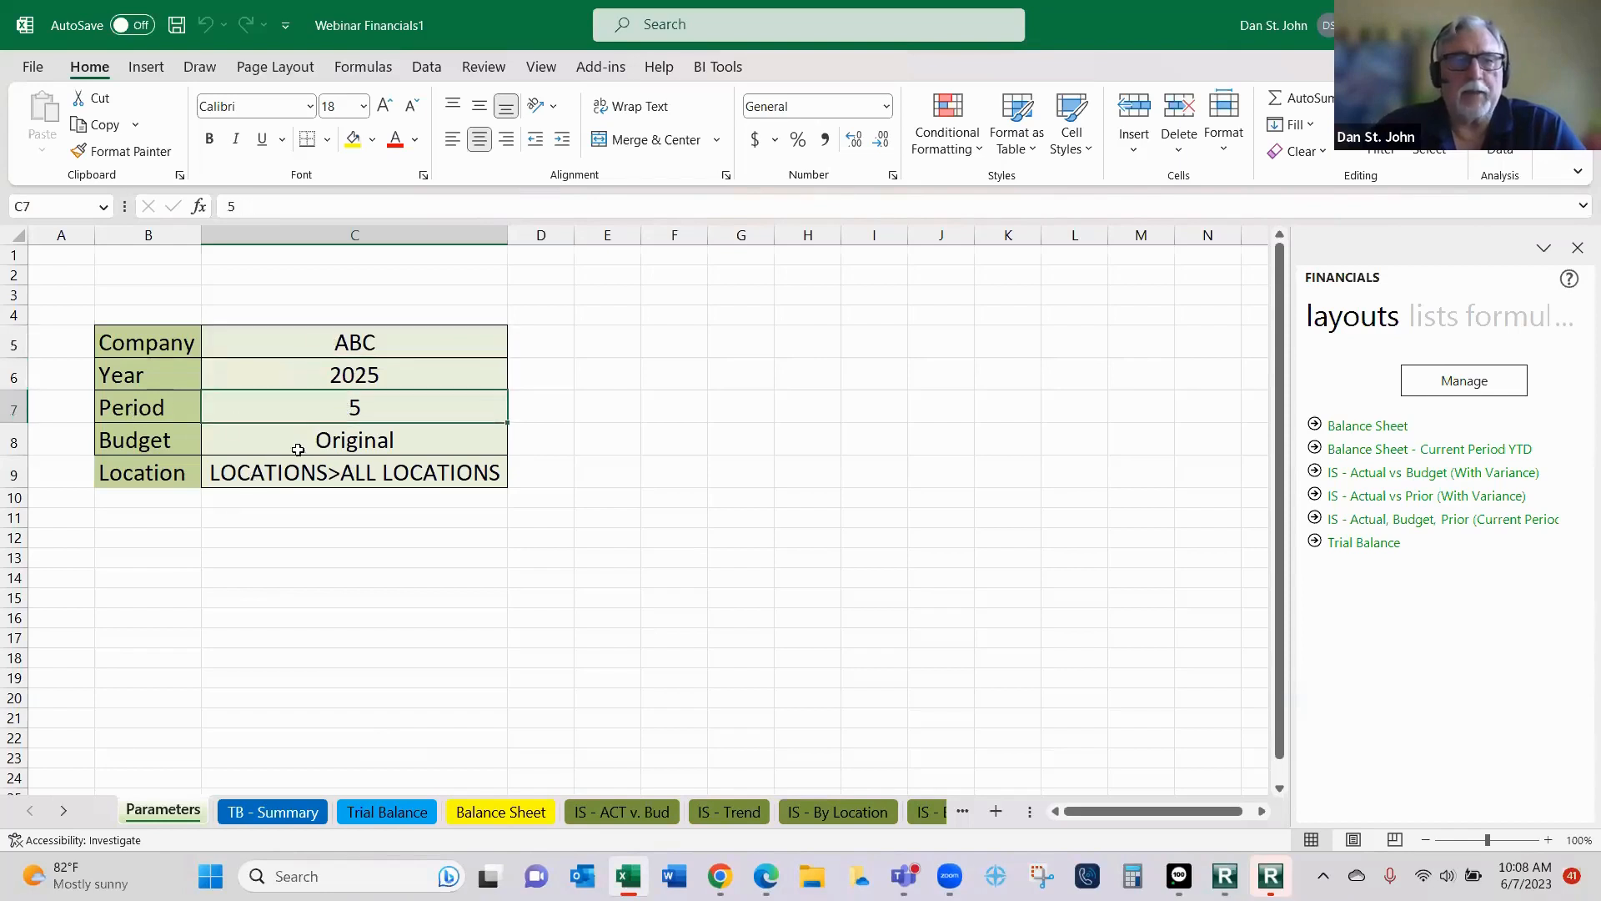
{"action": "left_click", "coordinate": [340, 443]}
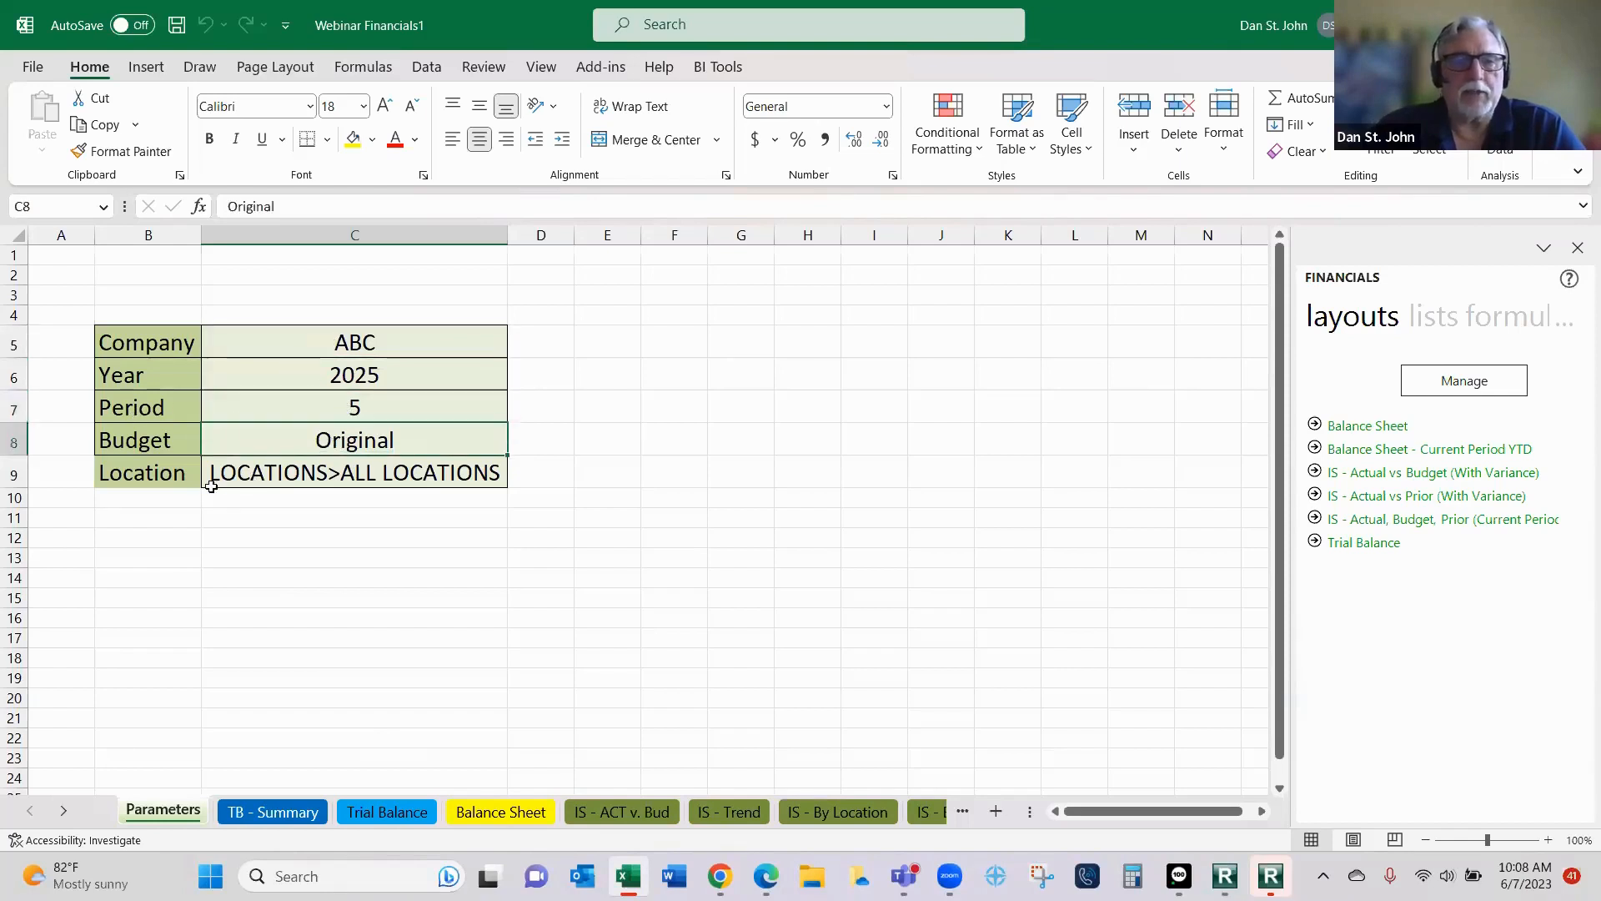
{"action": "left_click", "coordinate": [320, 472]}
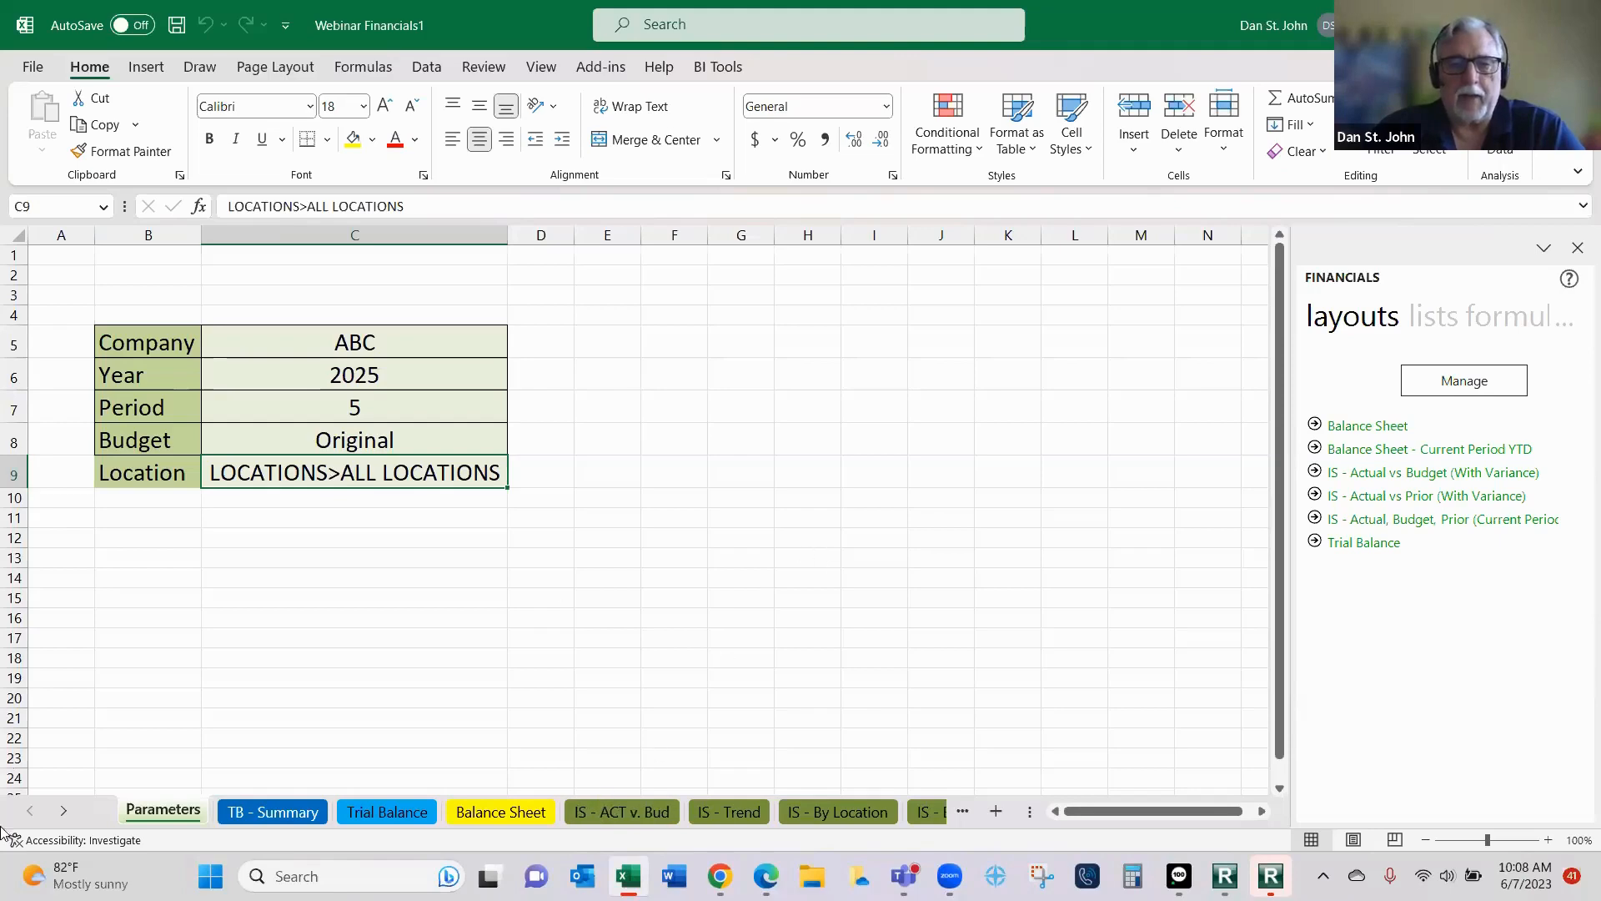
- Look over the TB - Summary, Trial Balance and Balance Sheet worksheets, viewing the balance sheet from its heading
{"action": "left_click", "coordinate": [267, 815]}
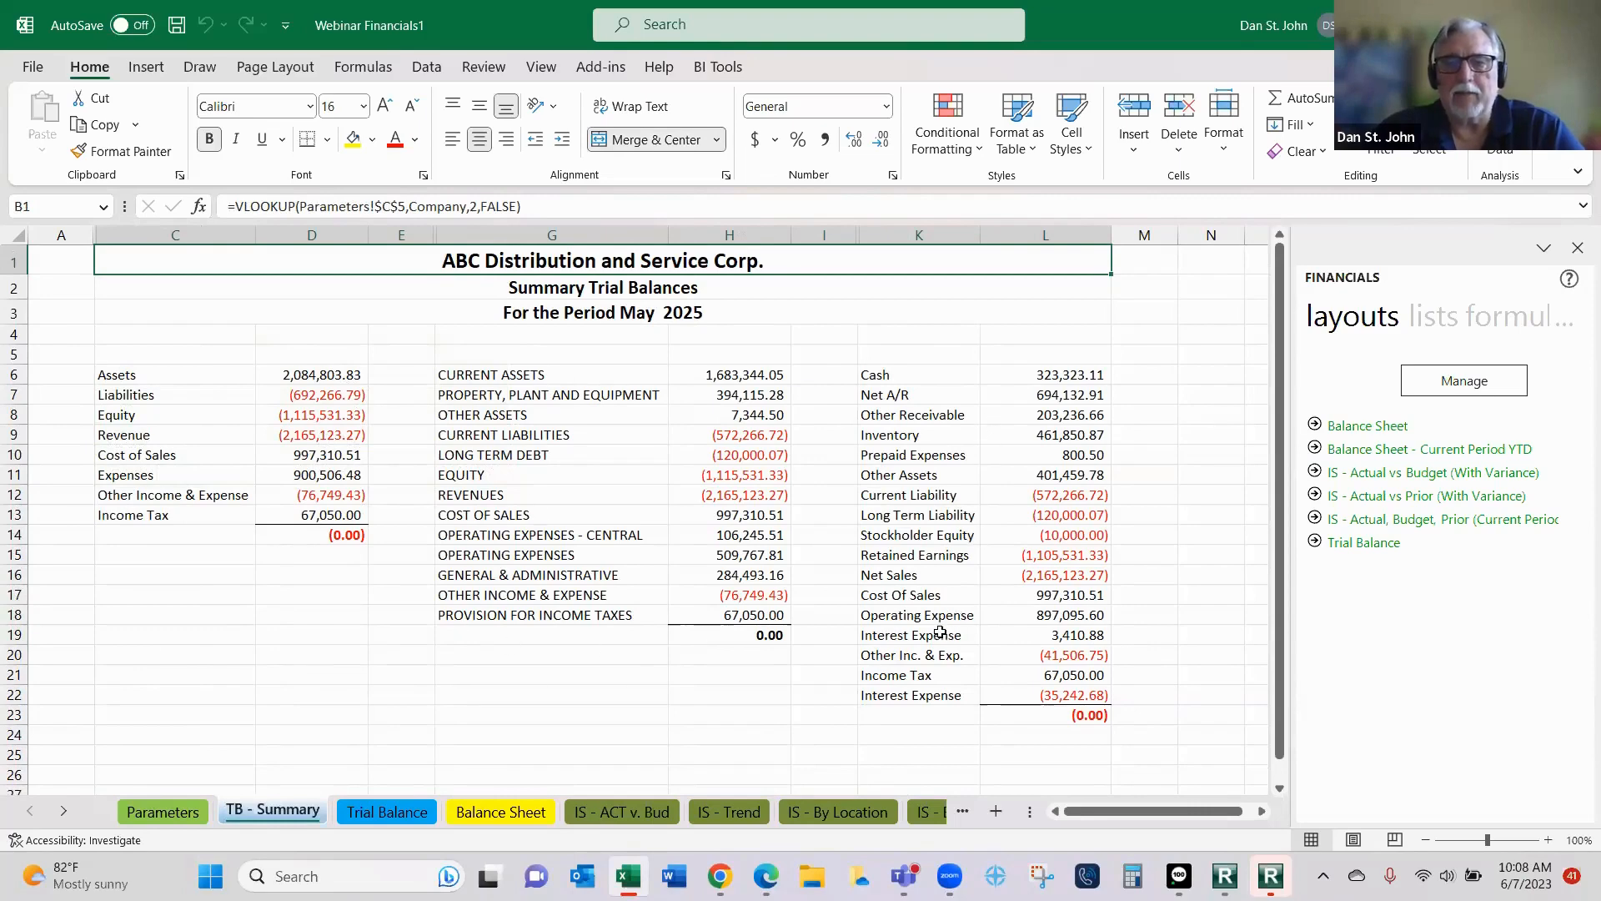
{"action": "left_click", "coordinate": [359, 812]}
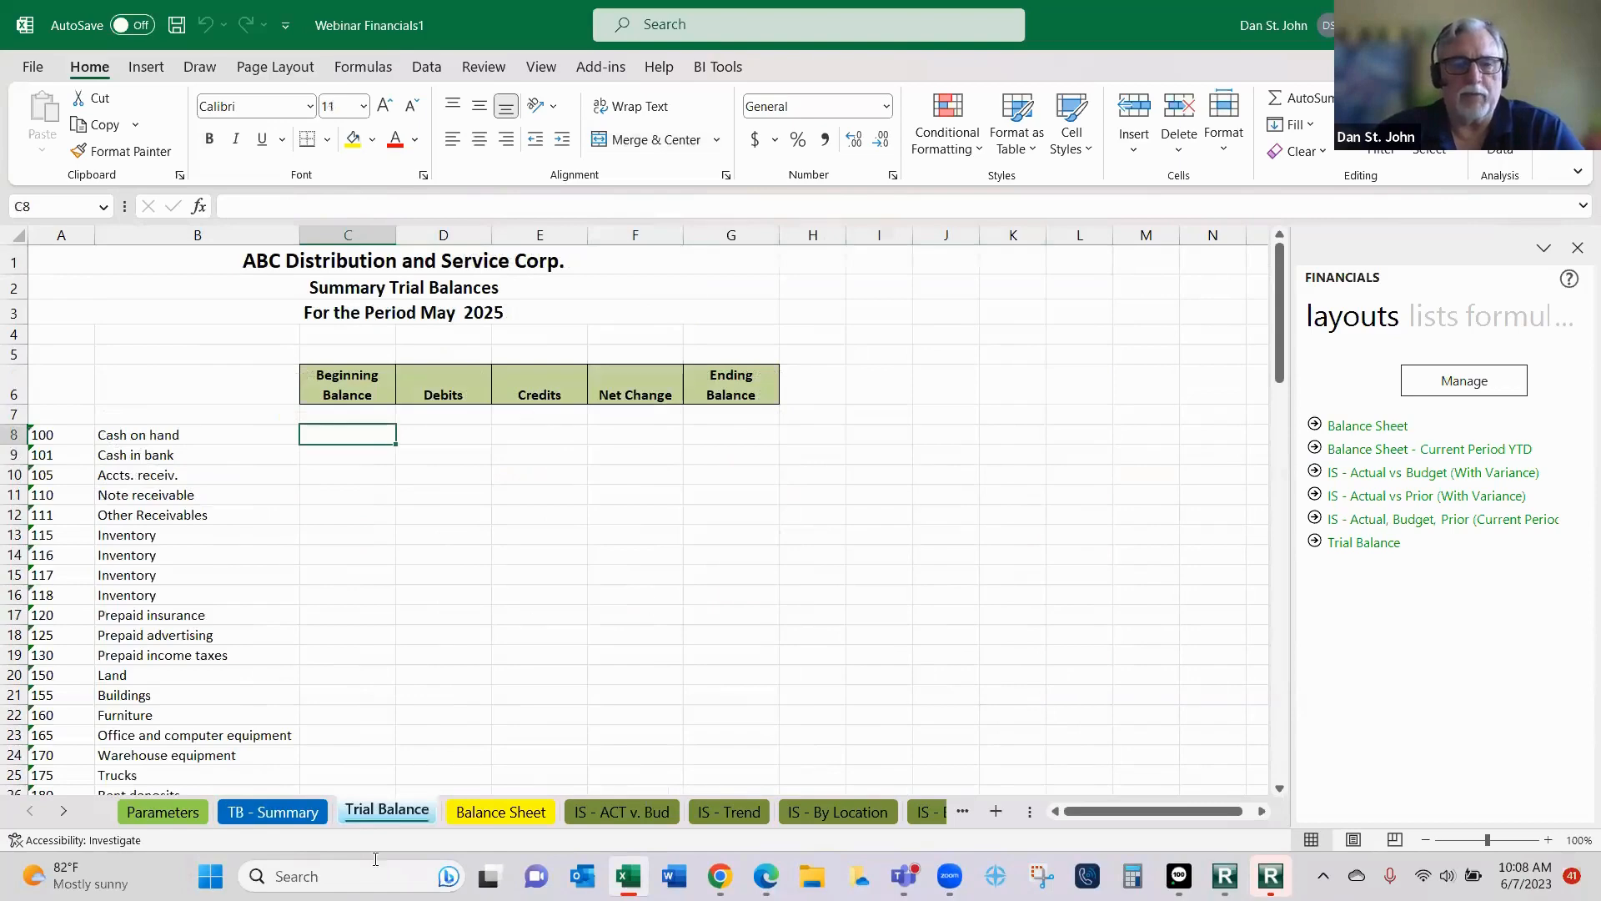
{"action": "left_click", "coordinate": [501, 812]}
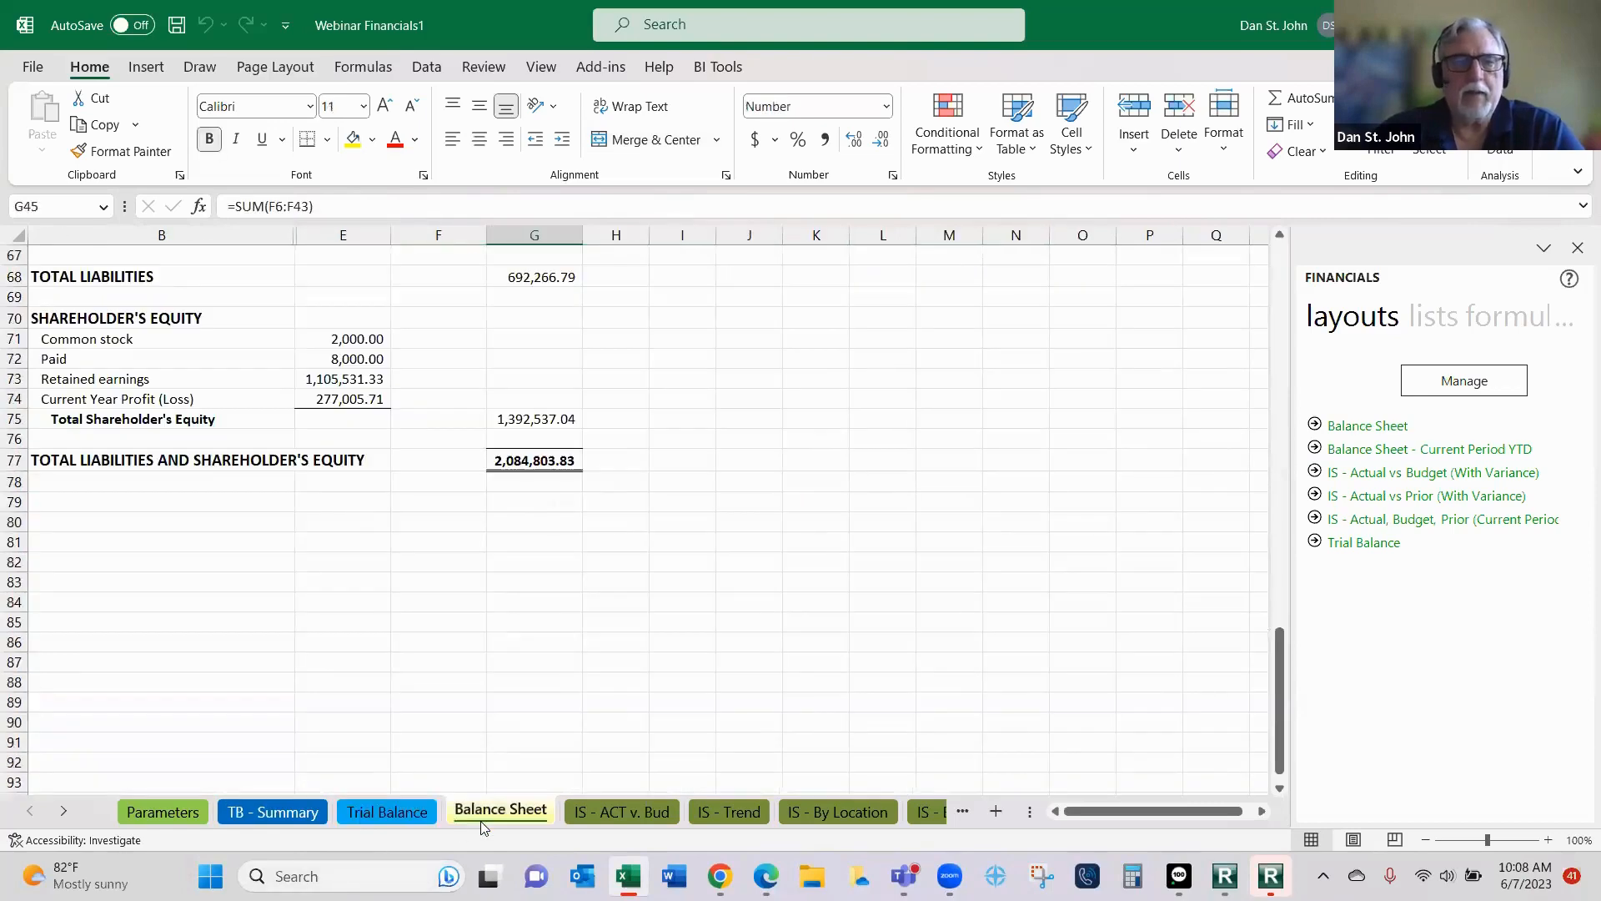
{"action": "scroll", "coordinate": [496, 776], "scroll_direction": "up", "scroll_amount": 16}
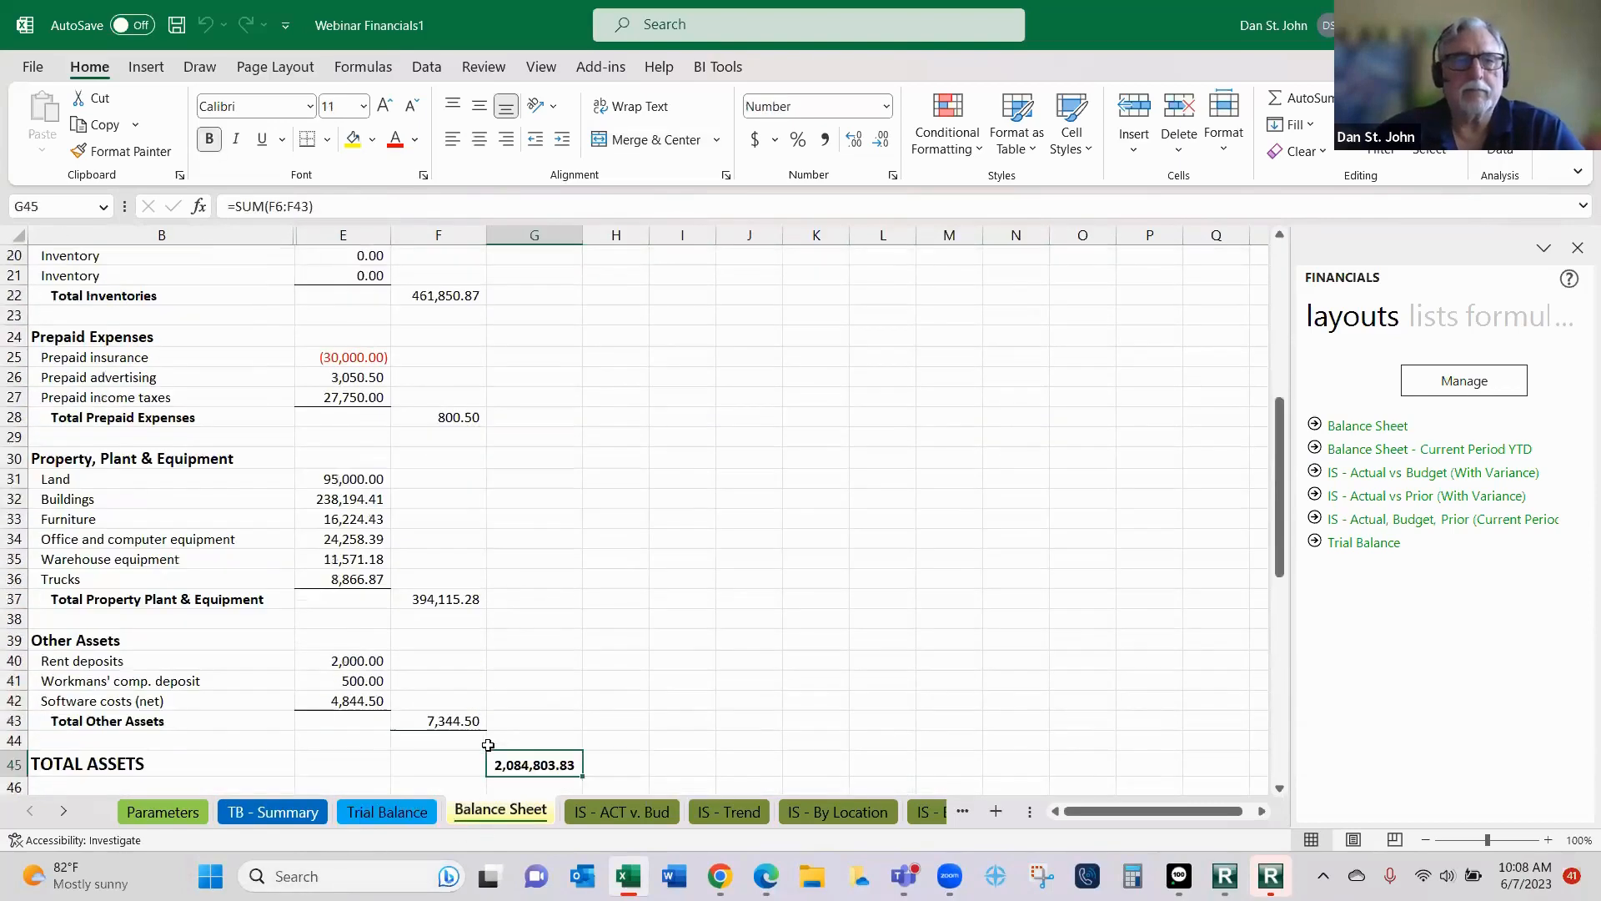
{"action": "scroll", "coordinate": [488, 745], "scroll_direction": "up", "scroll_amount": 6}
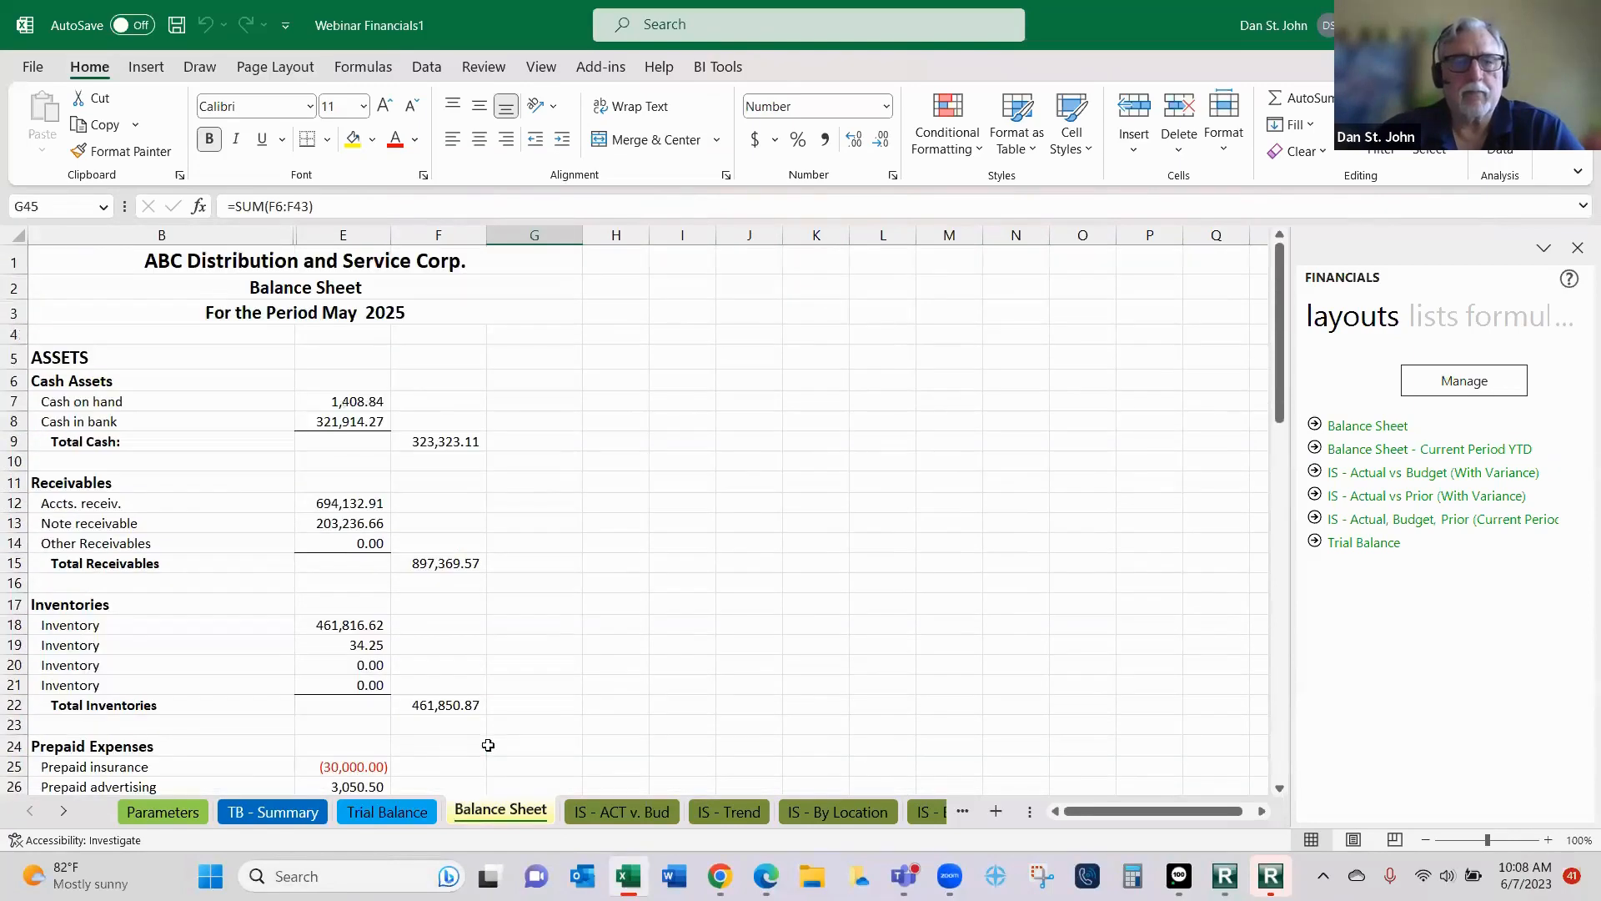
- Examine the actual-versus-budget income statement and the monthly trend income statement
{"action": "left_click", "coordinate": [604, 816]}
{"action": "scroll", "coordinate": [588, 763], "scroll_direction": "up", "scroll_amount": 8}
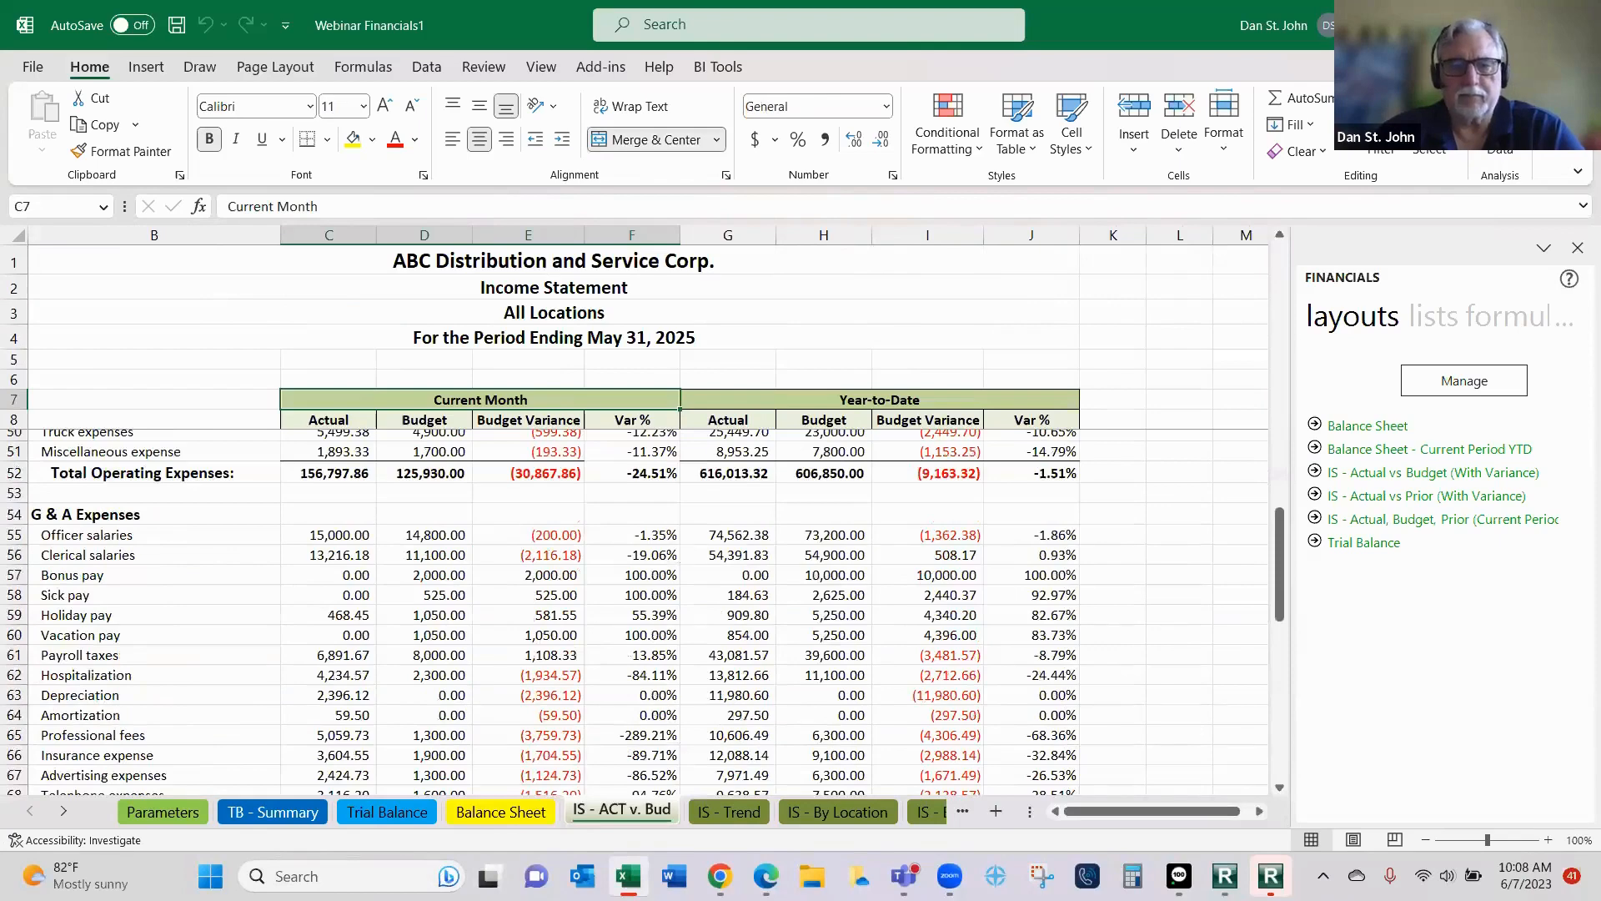
{"action": "scroll", "coordinate": [733, 826], "scroll_direction": "up", "scroll_amount": 14}
{"action": "left_click", "coordinate": [731, 812]}
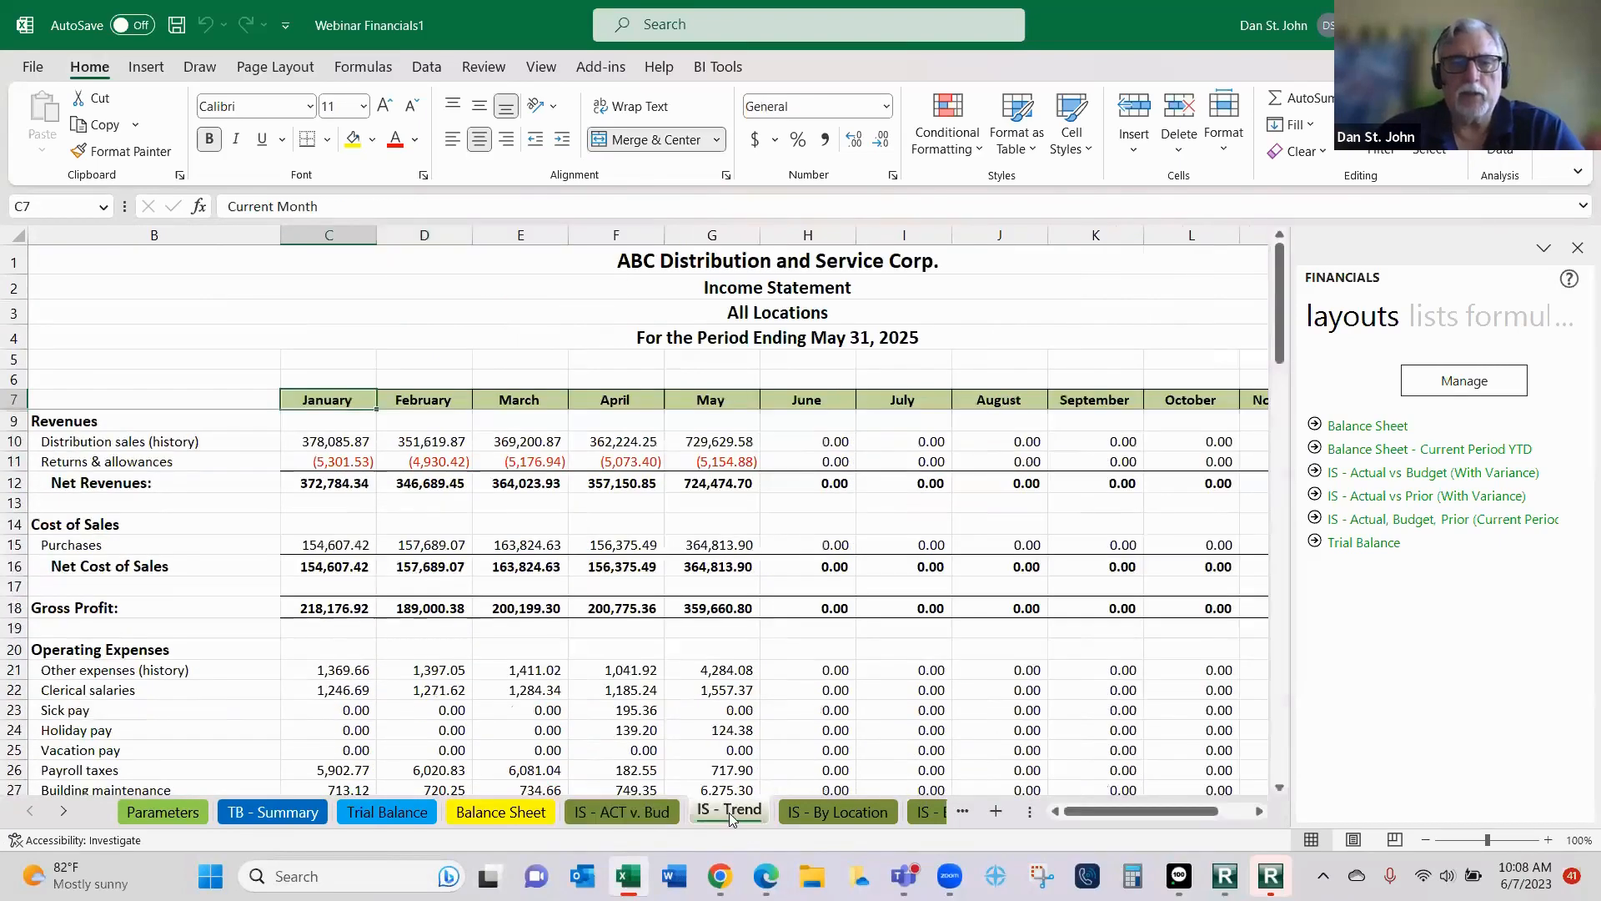
{"action": "scroll", "coordinate": [734, 813], "scroll_direction": "down", "scroll_amount": 2}
{"action": "scroll", "coordinate": [776, 815], "scroll_direction": "up", "scroll_amount": 2}
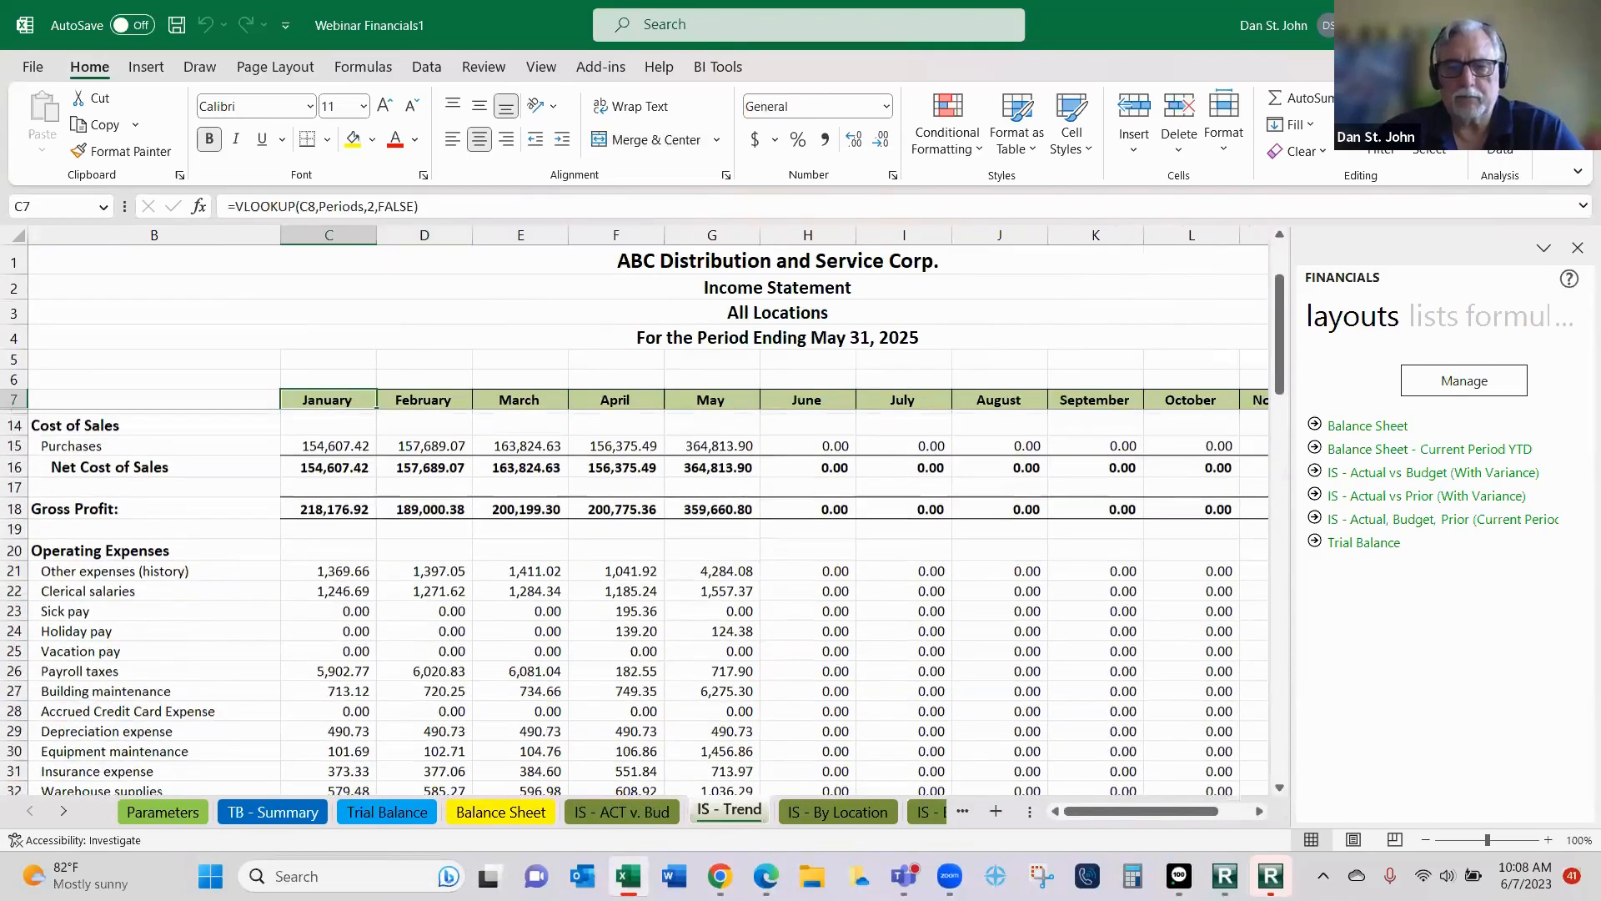
- Examine the income statements by location and by department
{"action": "left_click", "coordinate": [825, 810]}
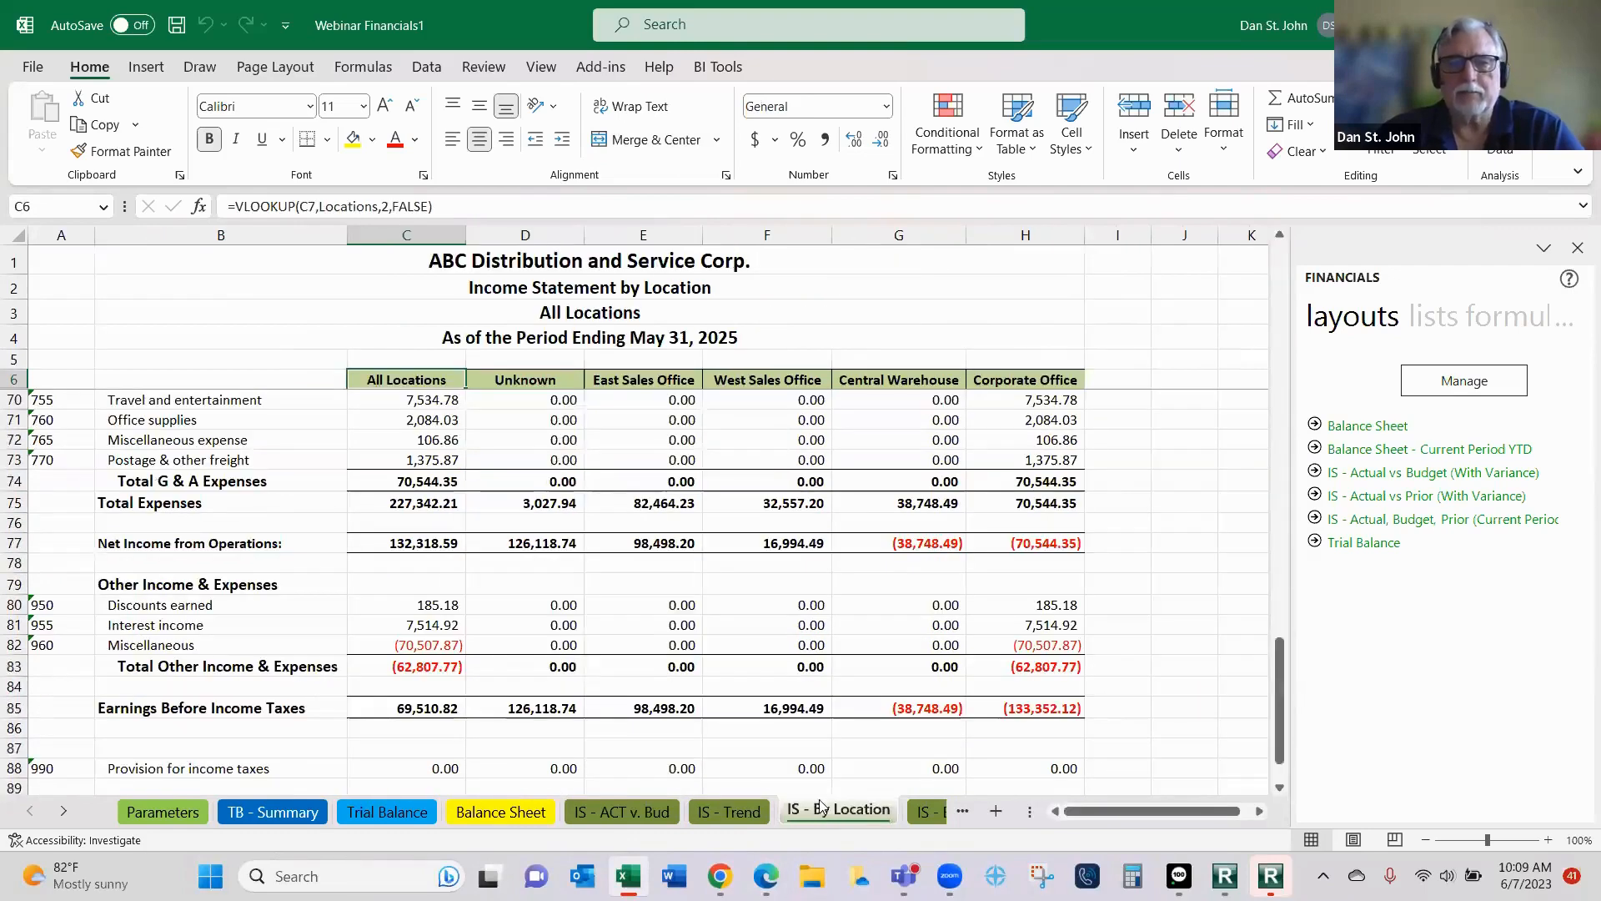
{"action": "scroll", "coordinate": [811, 663], "scroll_direction": "up", "scroll_amount": 11}
{"action": "scroll", "coordinate": [811, 663], "scroll_direction": "up", "scroll_amount": 10}
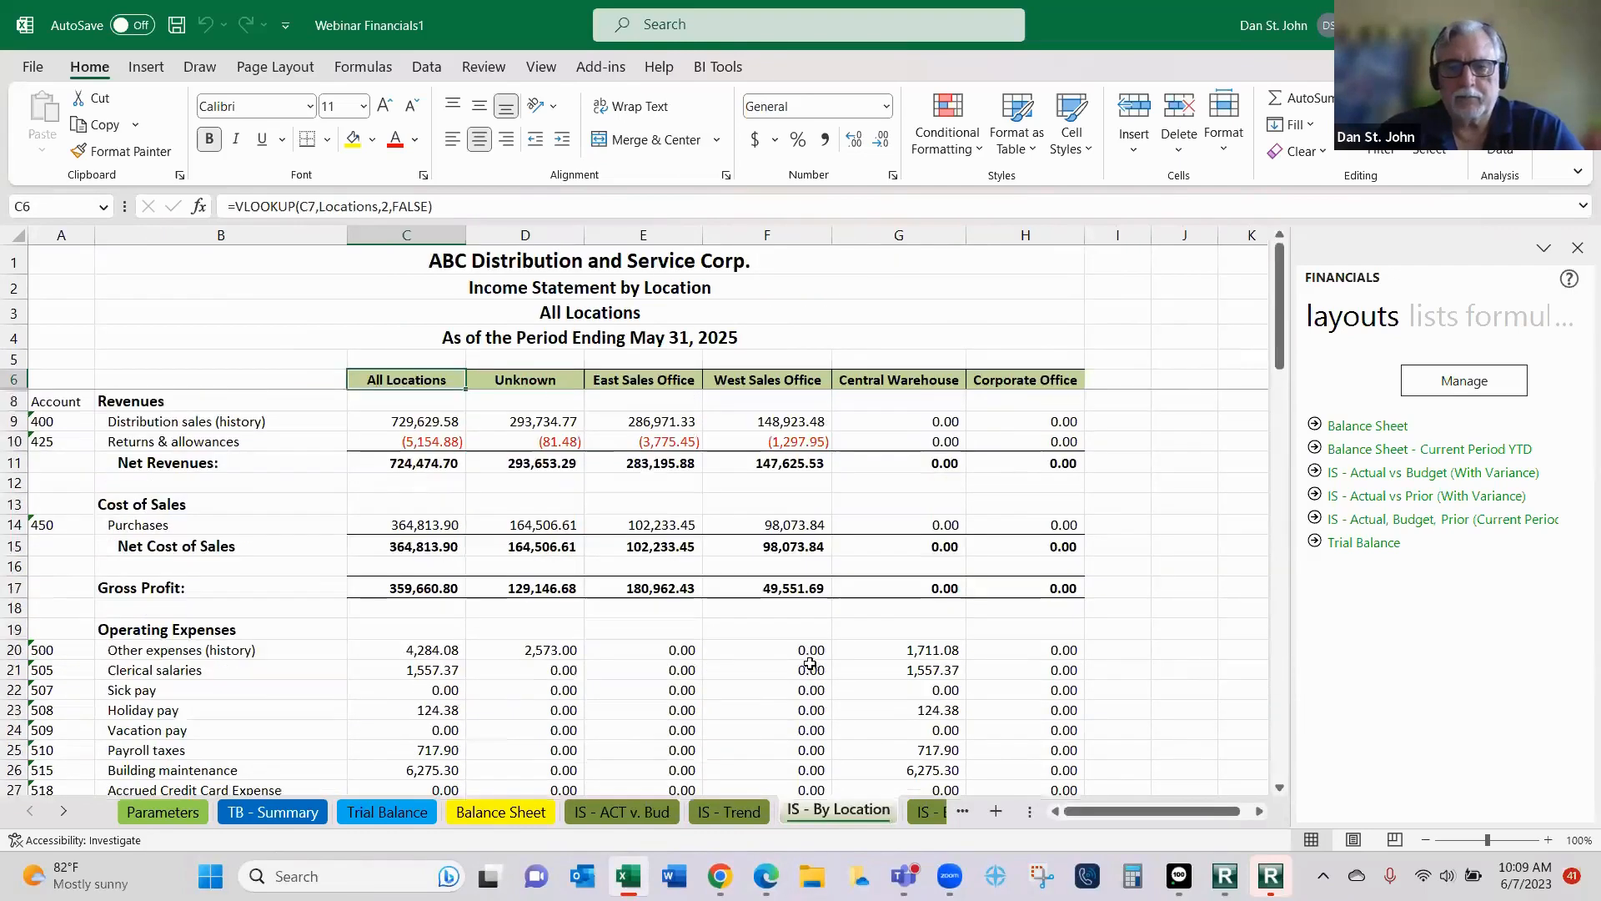
{"action": "left_click", "coordinate": [931, 813]}
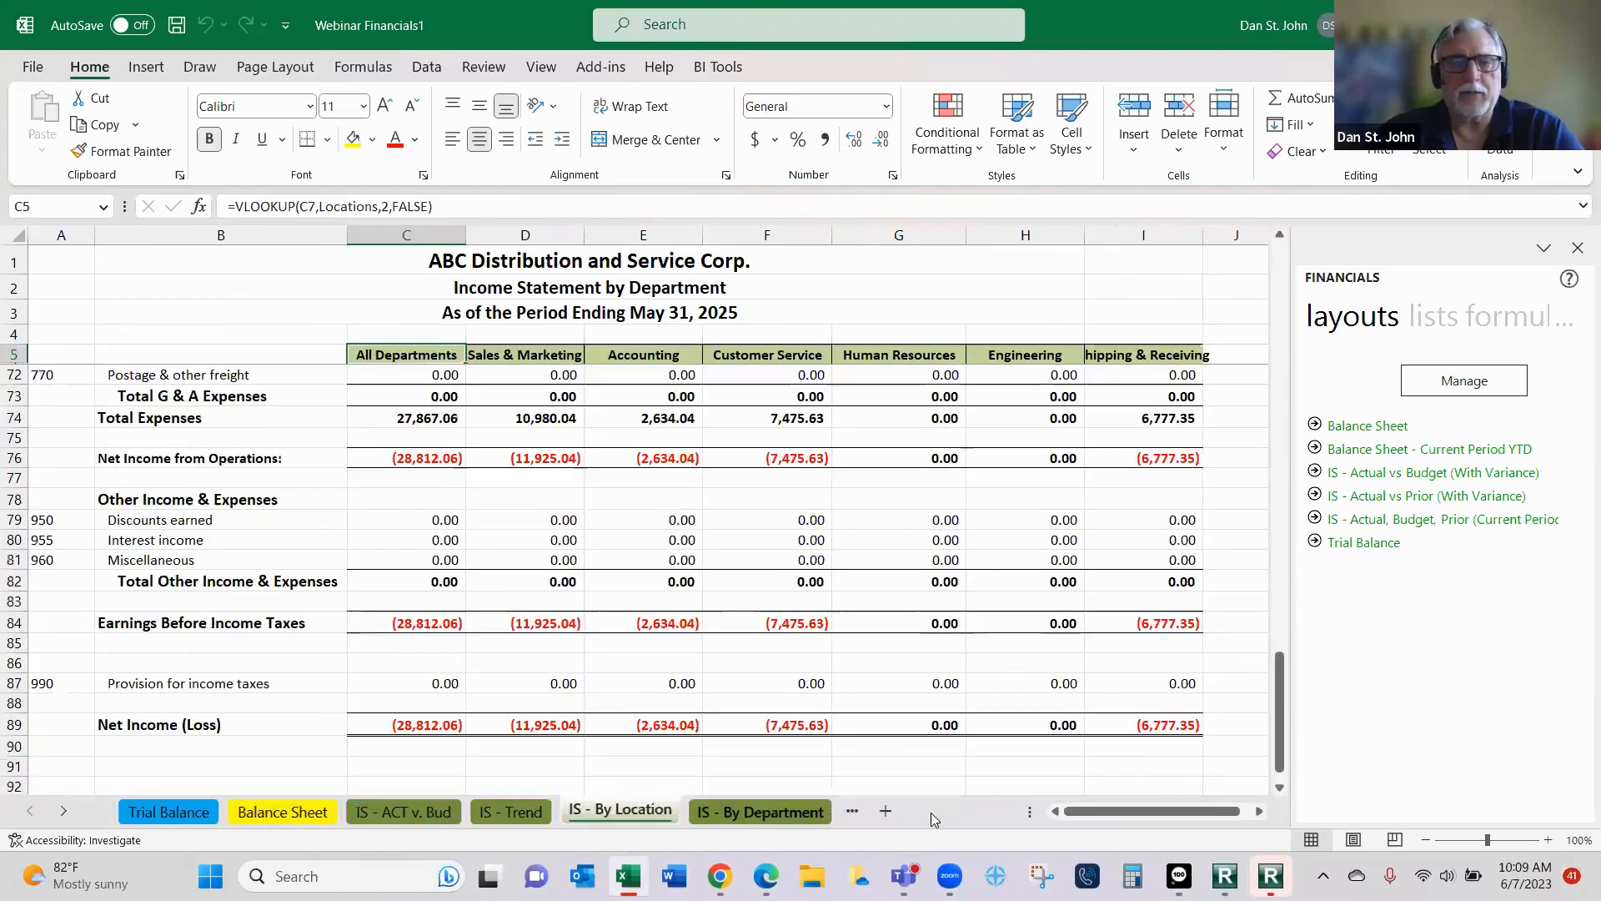
{"action": "scroll", "coordinate": [717, 503], "scroll_direction": "up", "scroll_amount": 3}
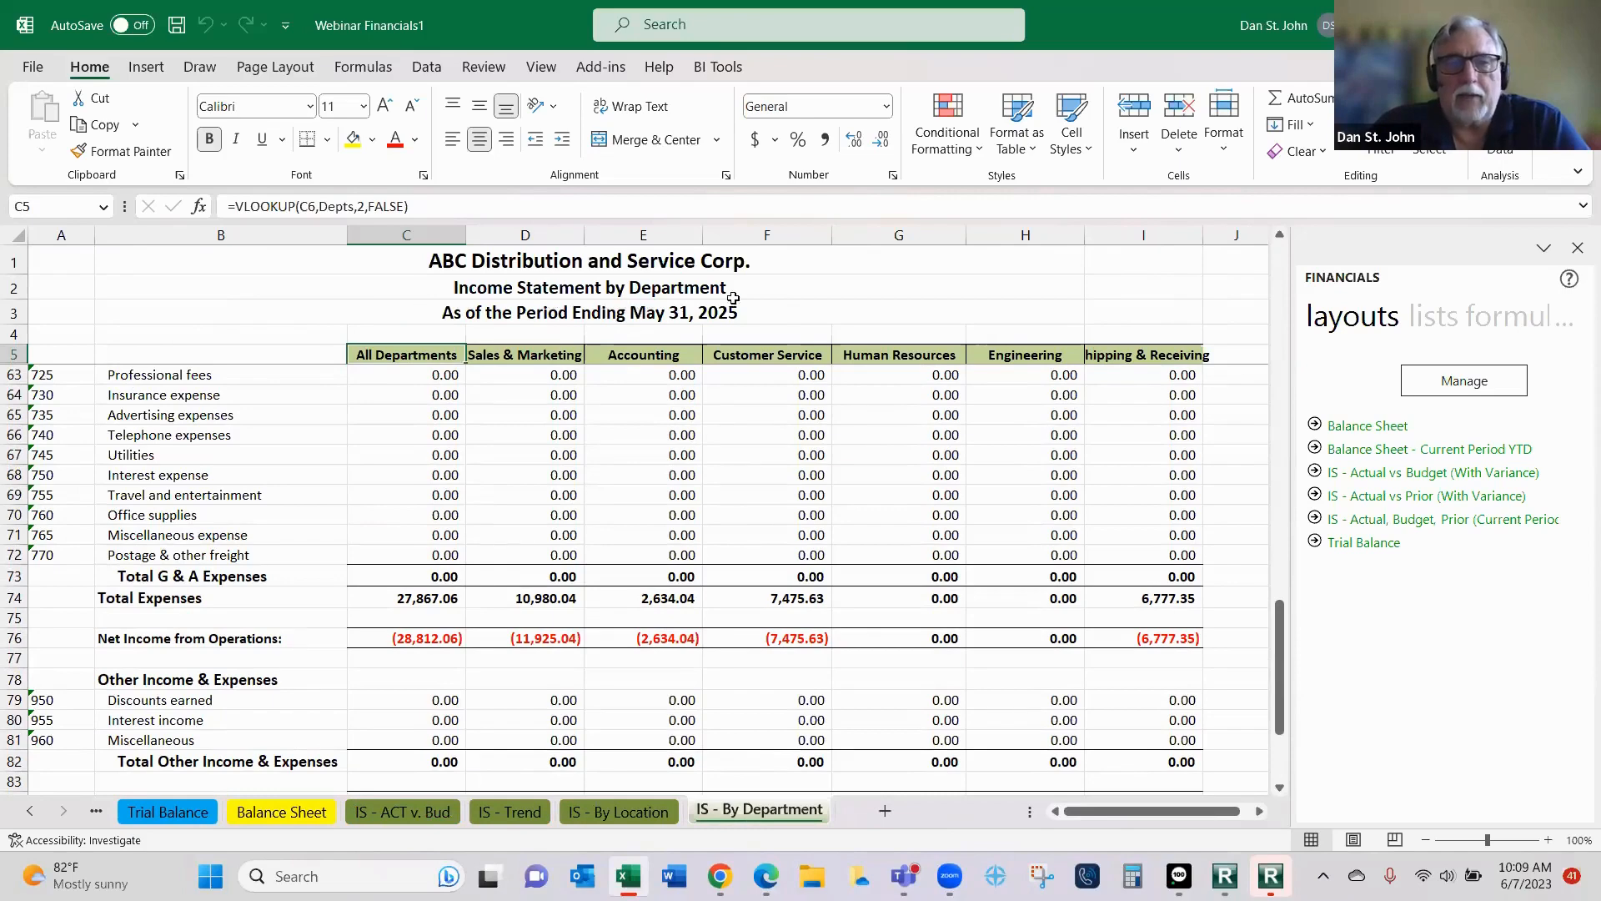
{"action": "scroll", "coordinate": [651, 504], "scroll_direction": "down", "scroll_amount": 2}
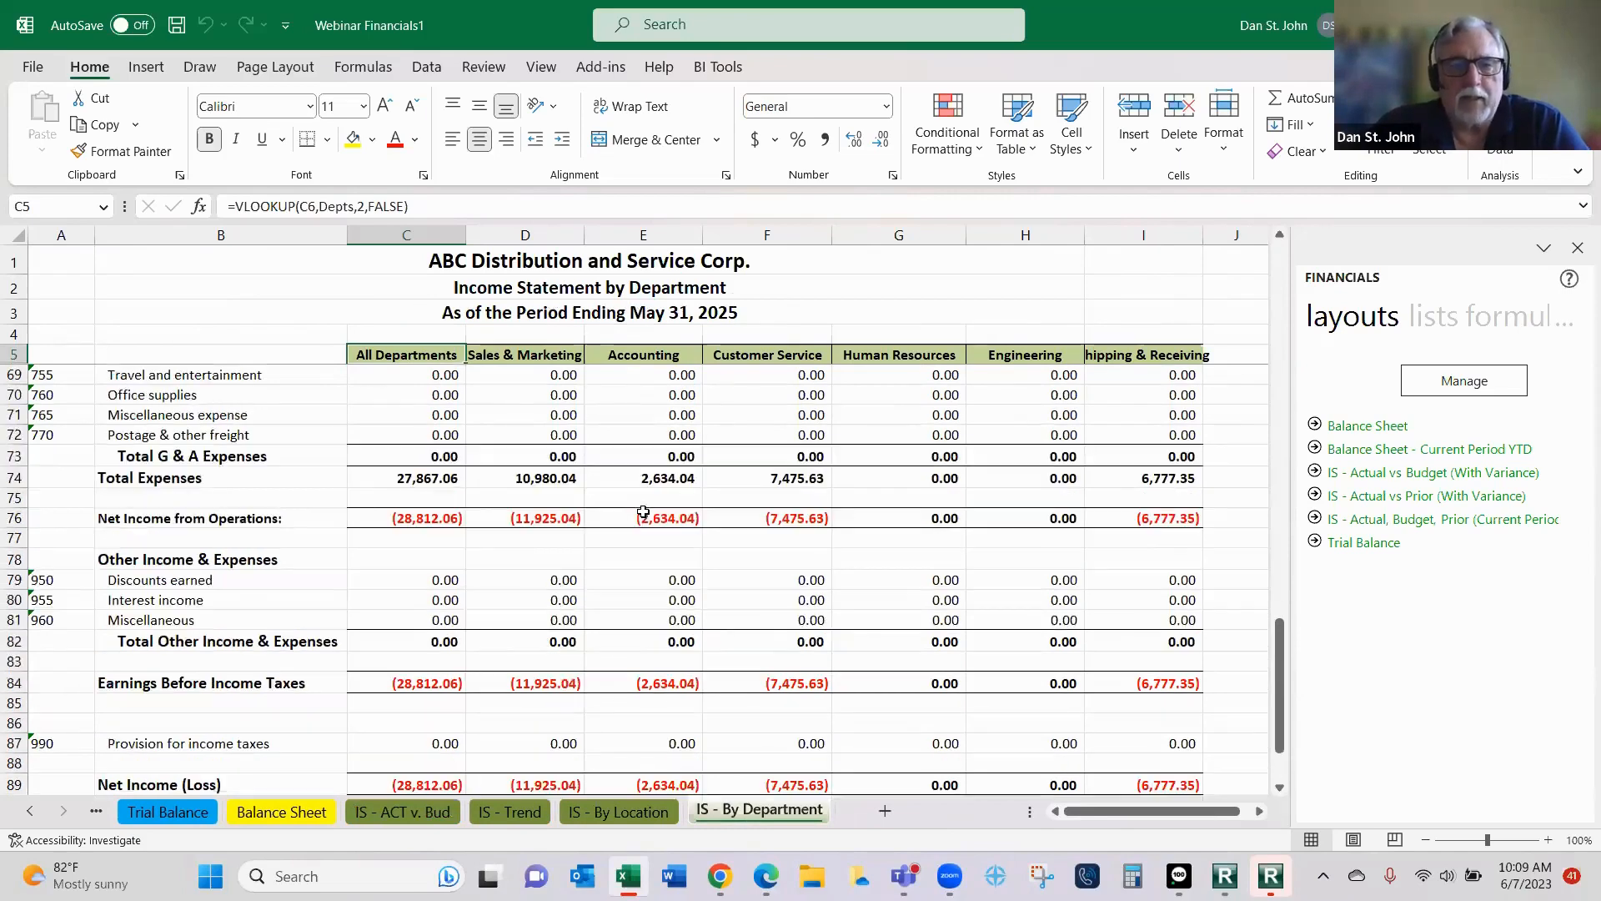
{"action": "scroll", "coordinate": [625, 535], "scroll_direction": "up", "scroll_amount": 14}
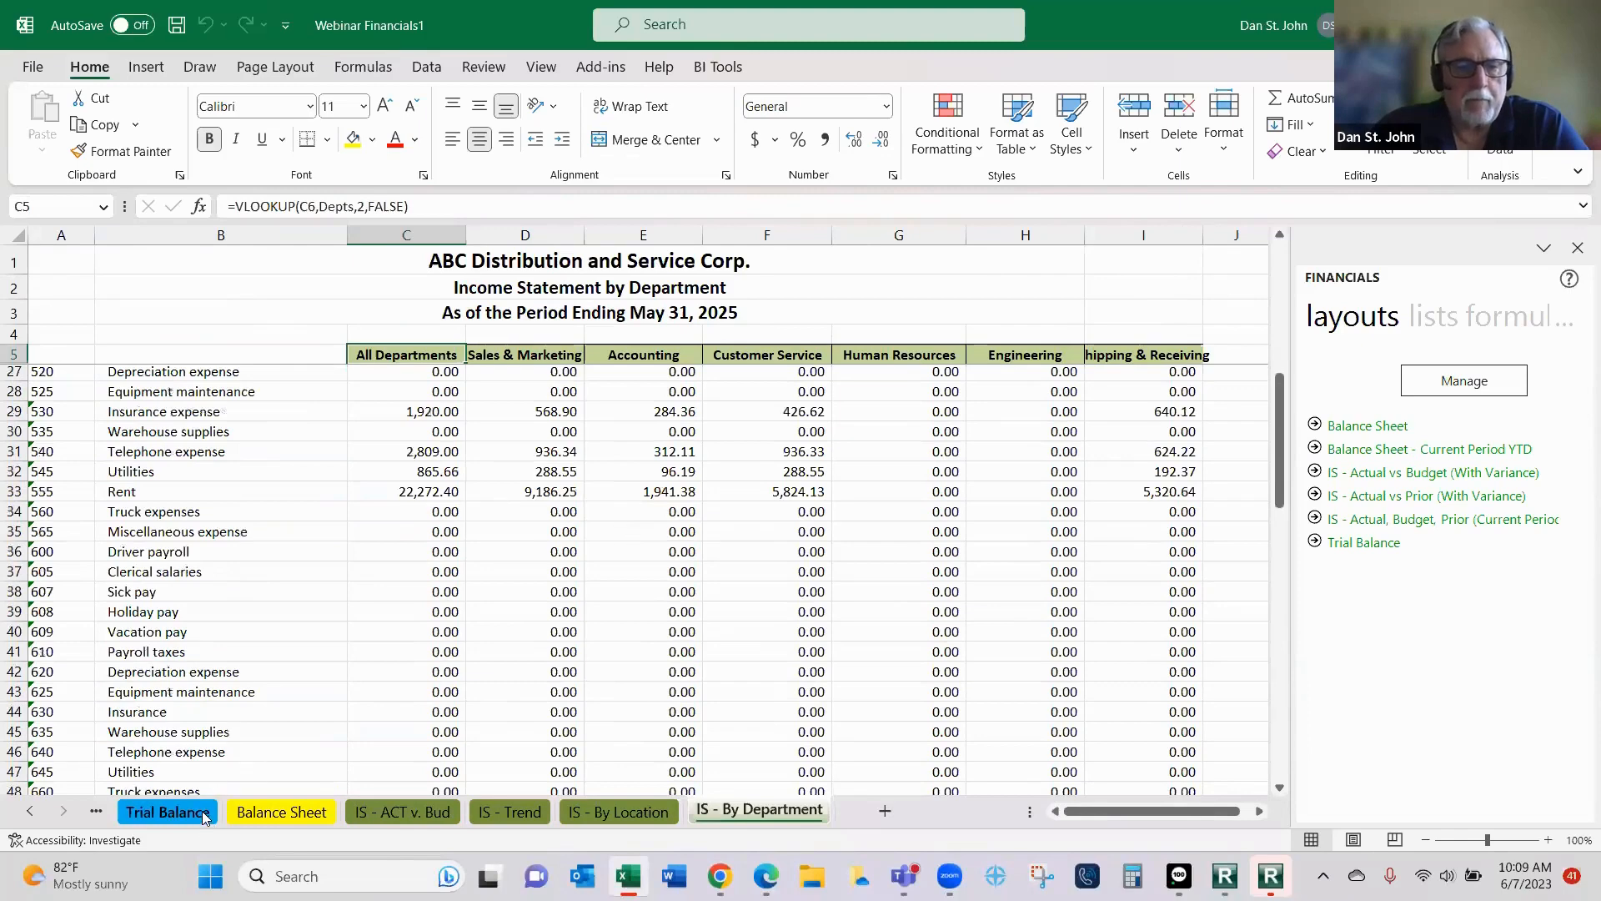
- Insert the Closing Balance formula into the Beginning Balance cell C8 for Cash on hand on the Trial Balance sheet
{"action": "left_click", "coordinate": [168, 811]}
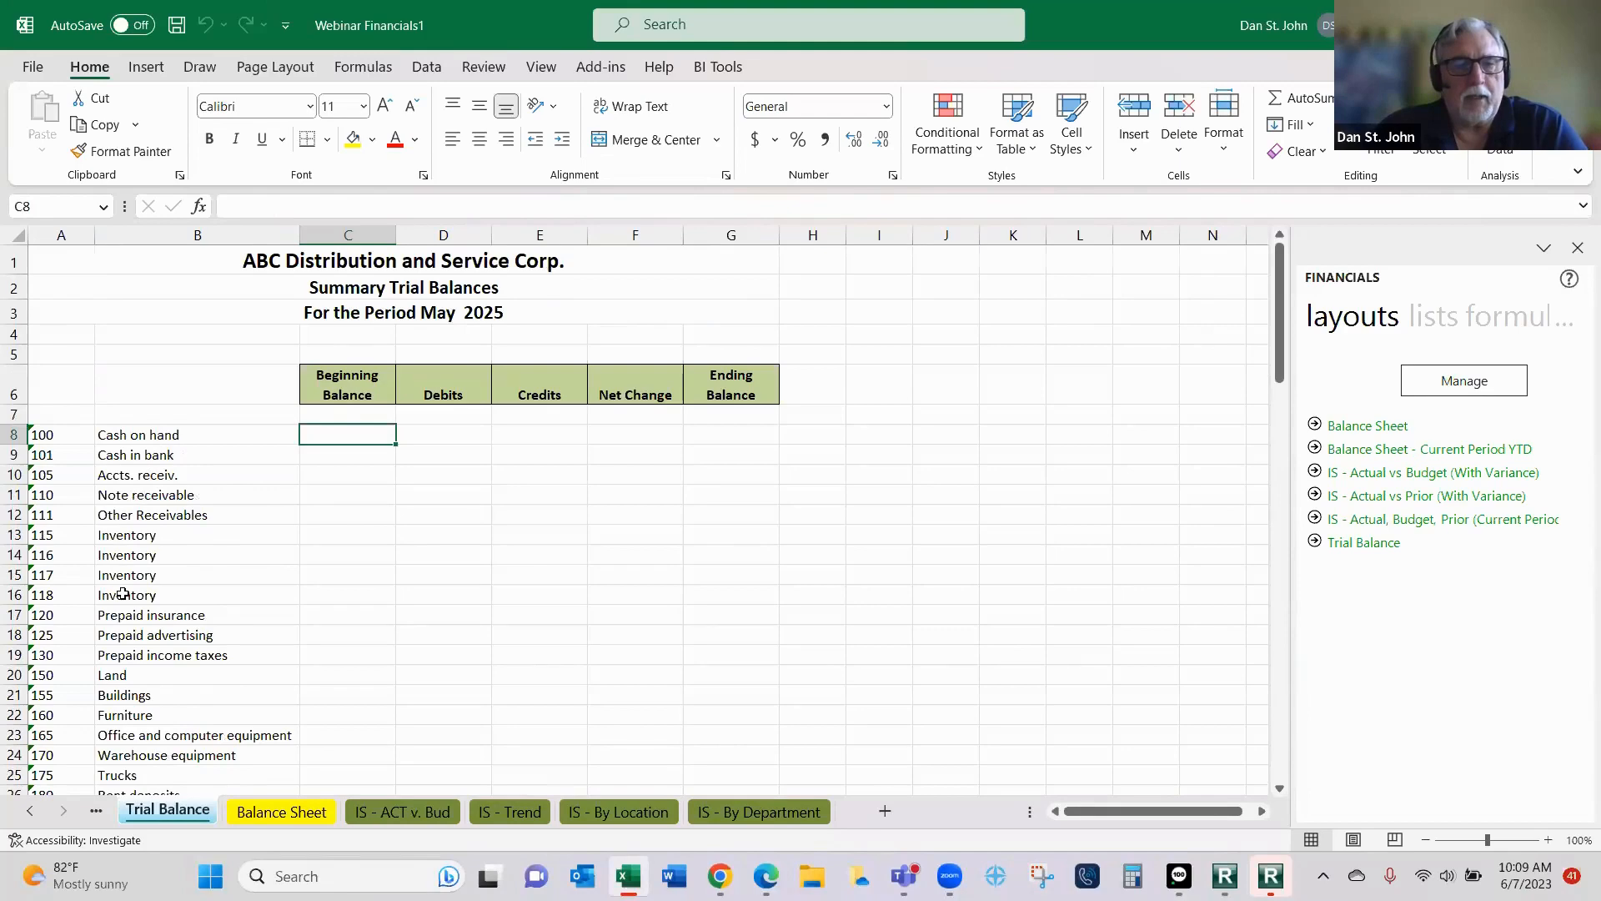
{"action": "scroll", "coordinate": [136, 499], "scroll_direction": "down", "scroll_amount": 7}
{"action": "scroll", "coordinate": [155, 592], "scroll_direction": "up", "scroll_amount": 7}
{"action": "scroll", "coordinate": [155, 592], "scroll_direction": "up", "scroll_amount": 1}
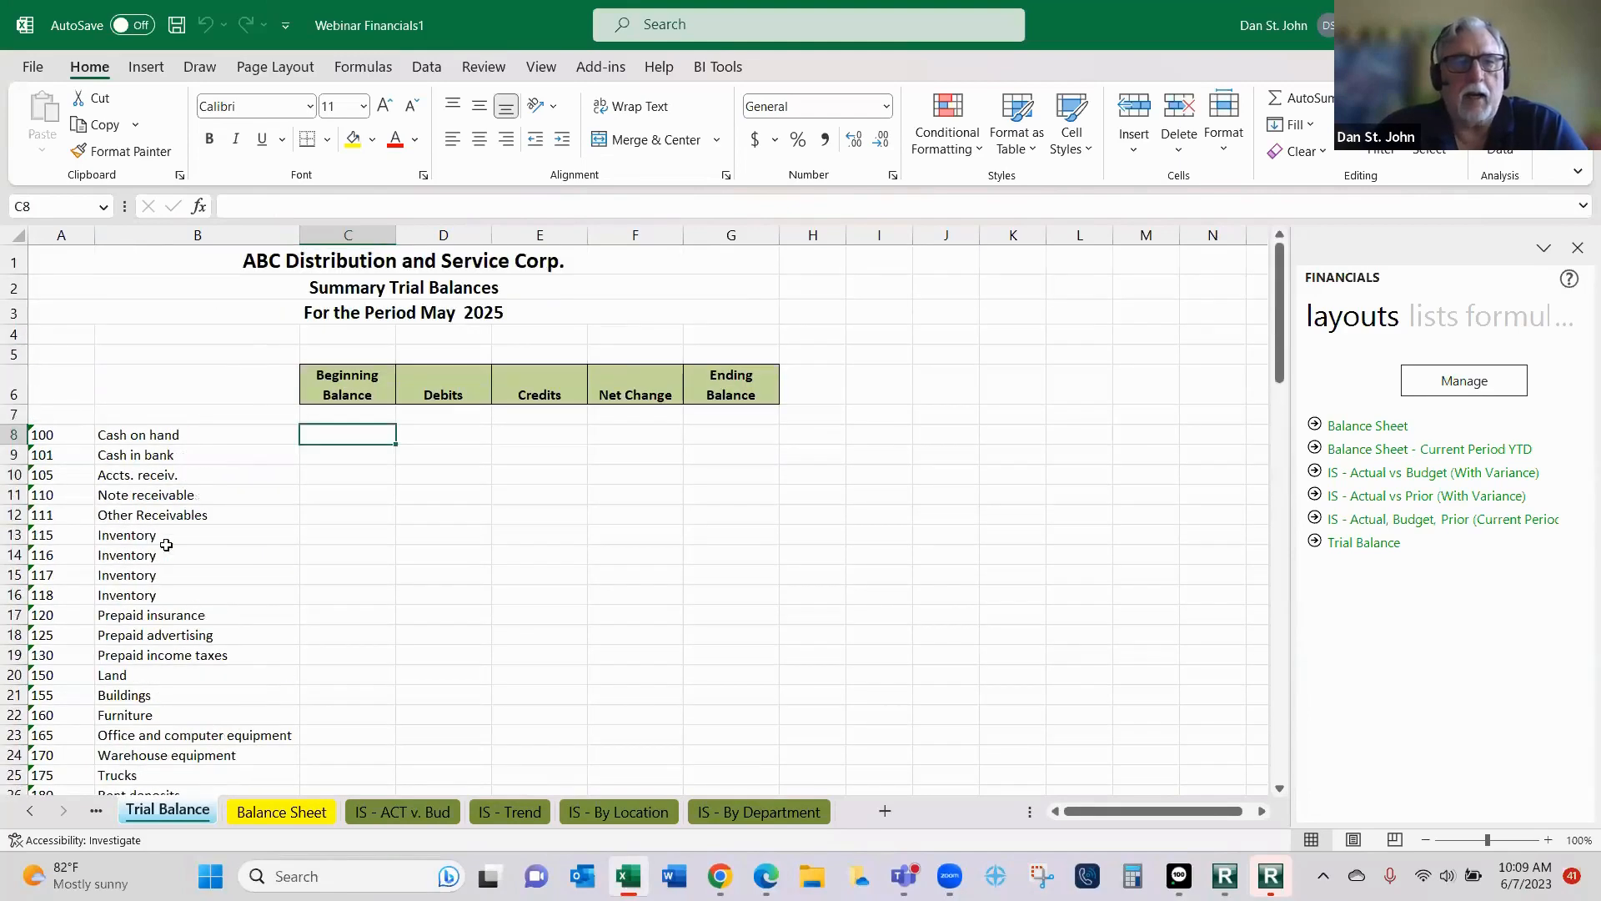
{"action": "left_click", "coordinate": [1499, 322]}
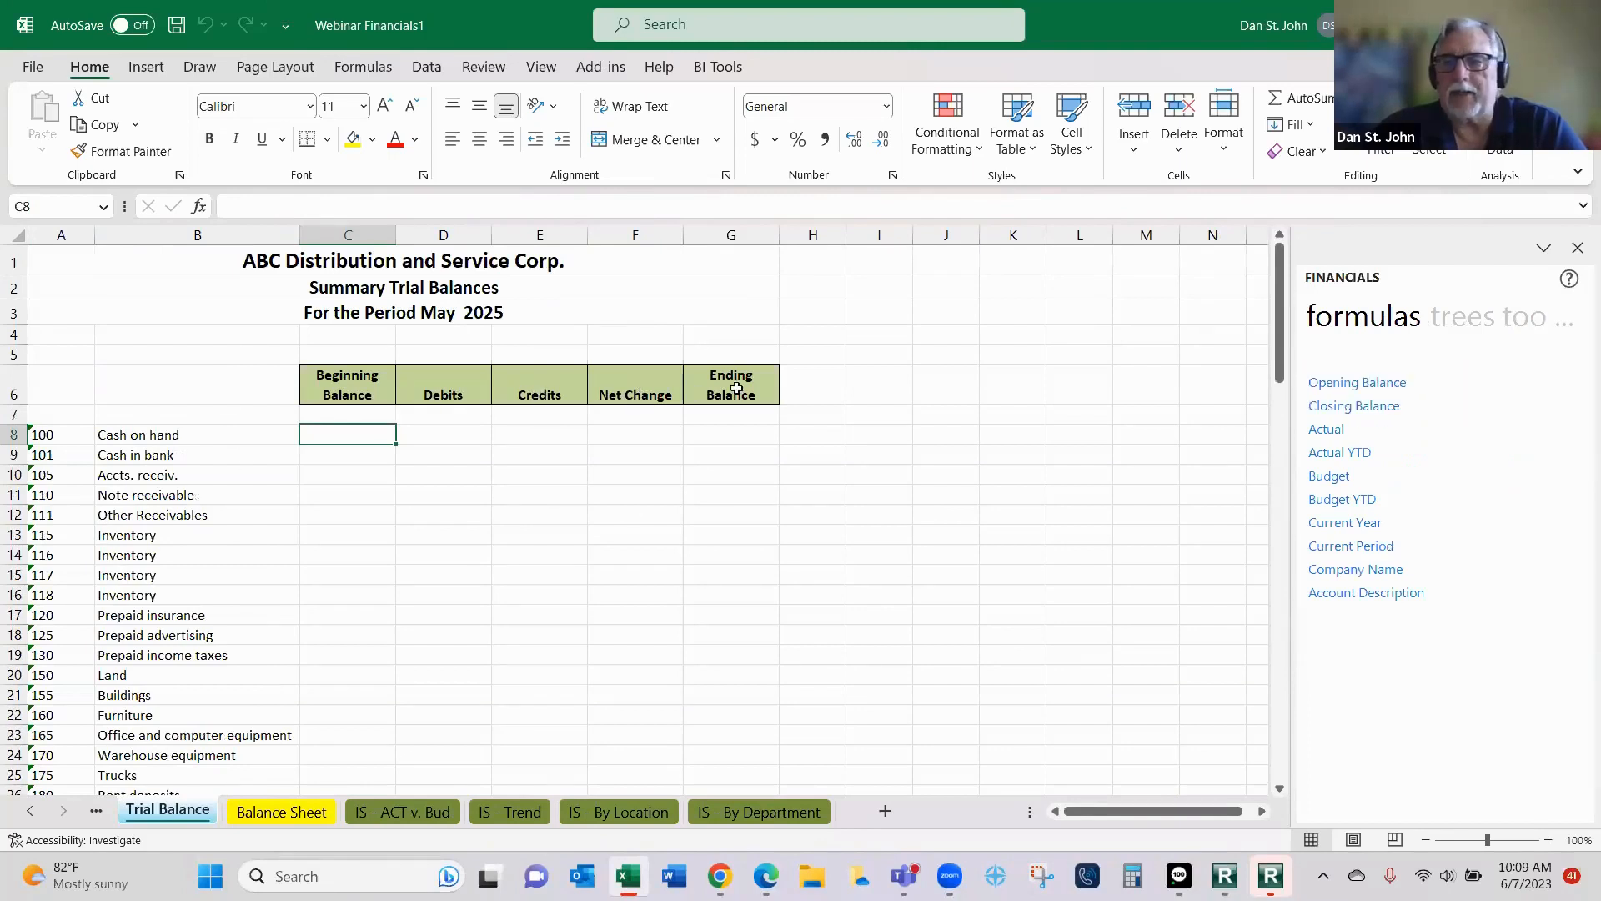
{"action": "left_click", "coordinate": [1348, 408]}
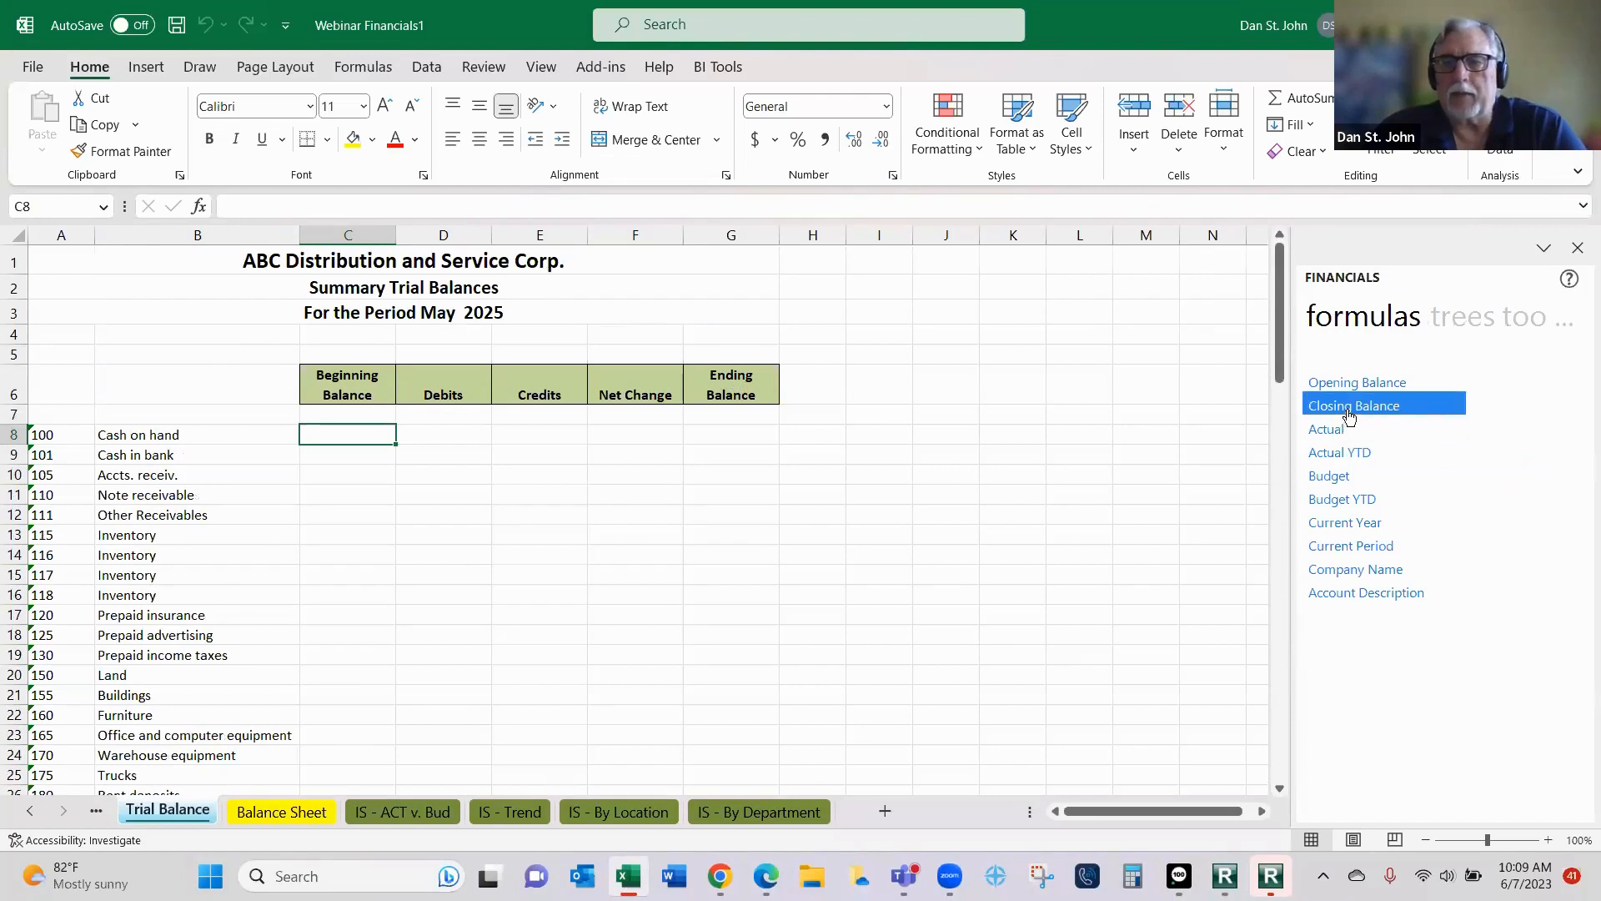
{"action": "left_click_drag", "start_coordinate": [1349, 414], "coordinate": [338, 444]}
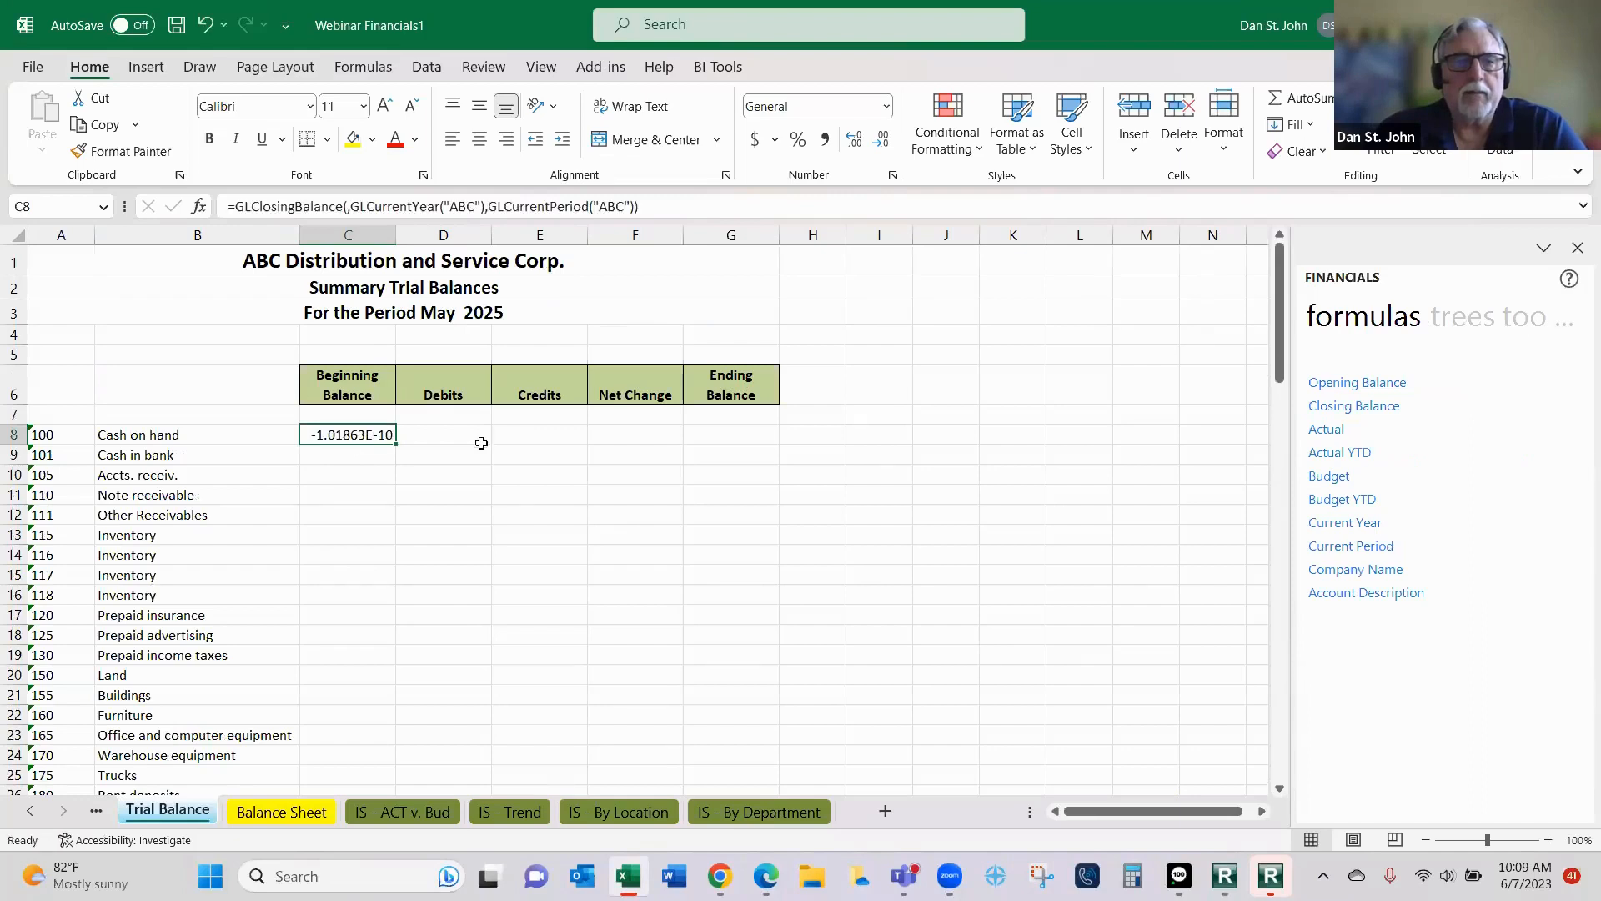
- Edit the arguments of the C8 closing balance function and link GLLink to the account number as $A8
{"action": "left_click", "coordinate": [200, 209]}
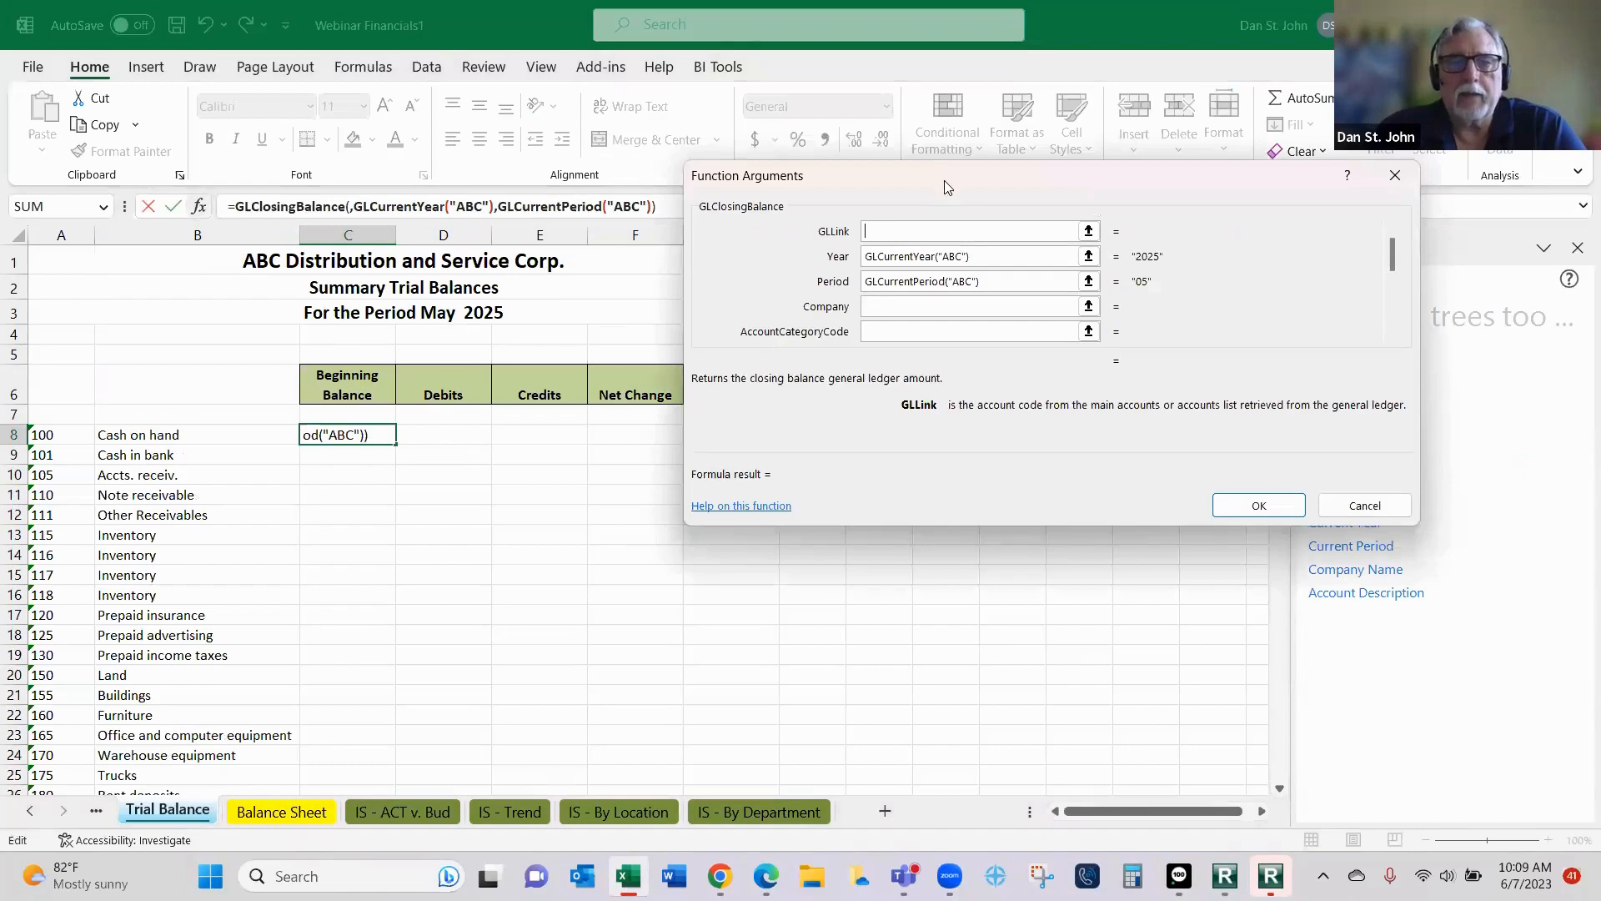
{"action": "left_click_drag", "start_coordinate": [945, 181], "coordinate": [819, 317]}
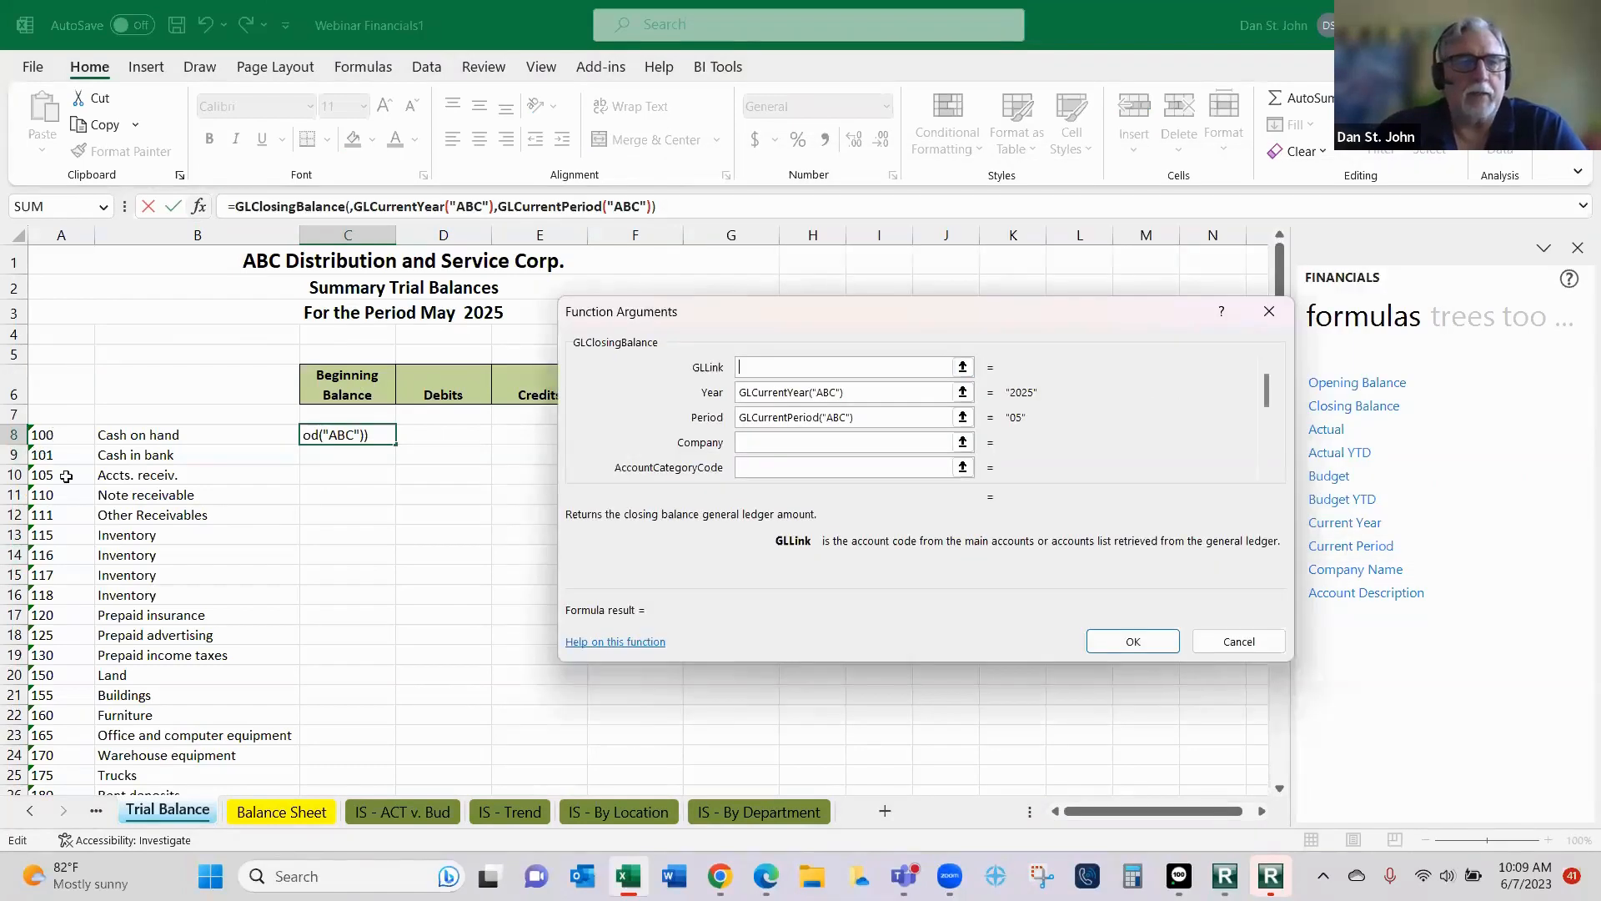
{"action": "left_click", "coordinate": [59, 435]}
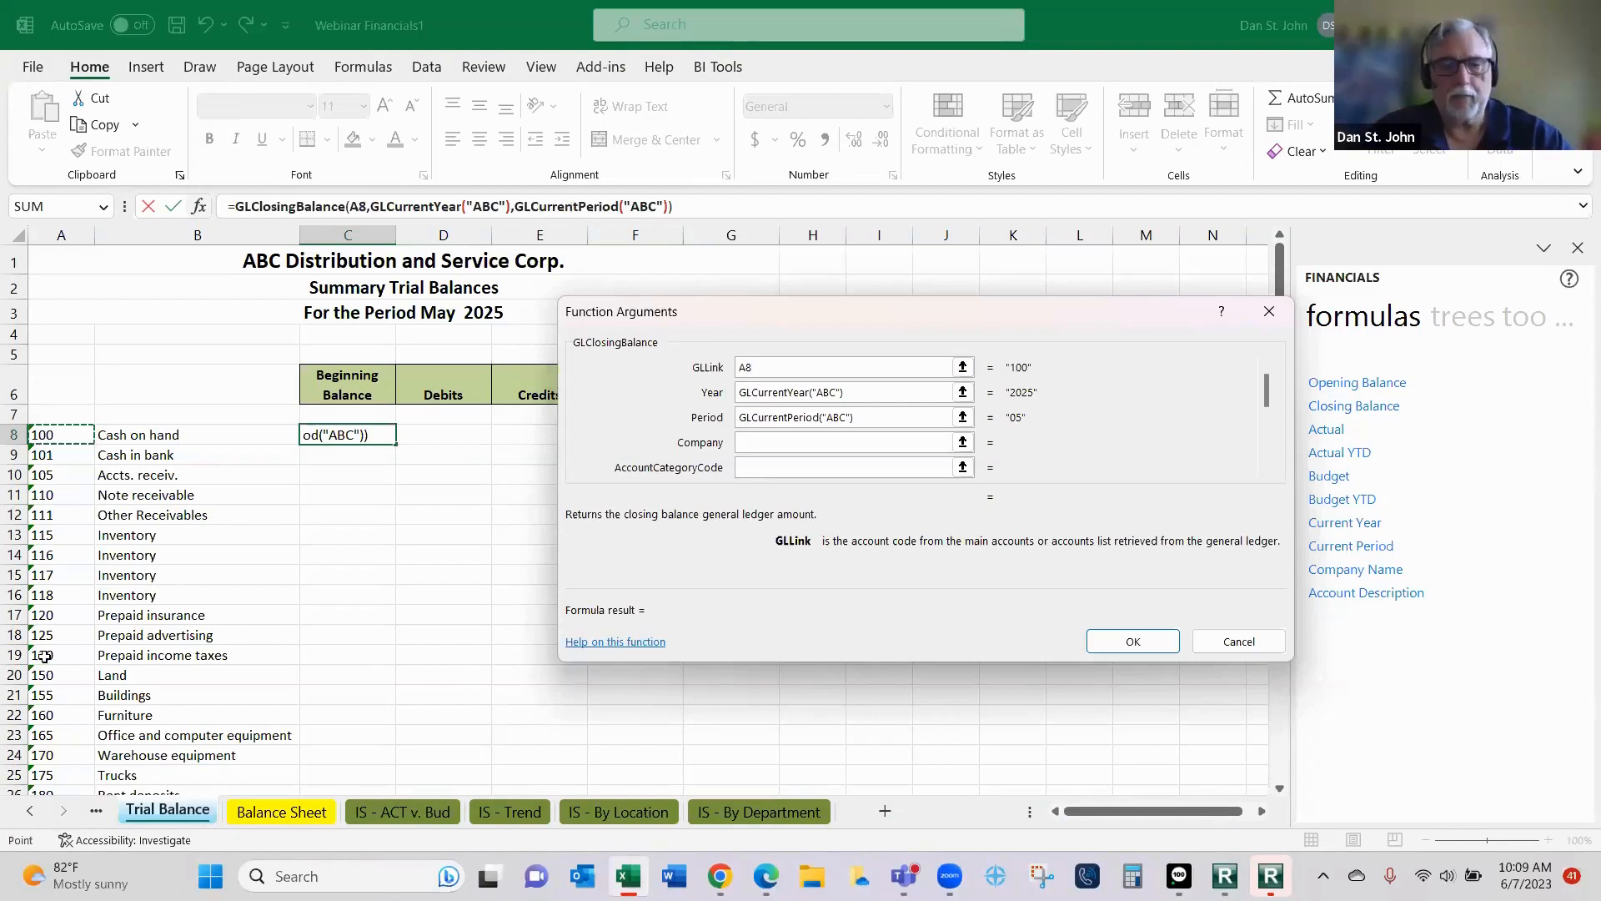
{"action": "key", "text": "F4"}
{"action": "key", "text": "F4"}
{"action": "key", "text": "F4"}
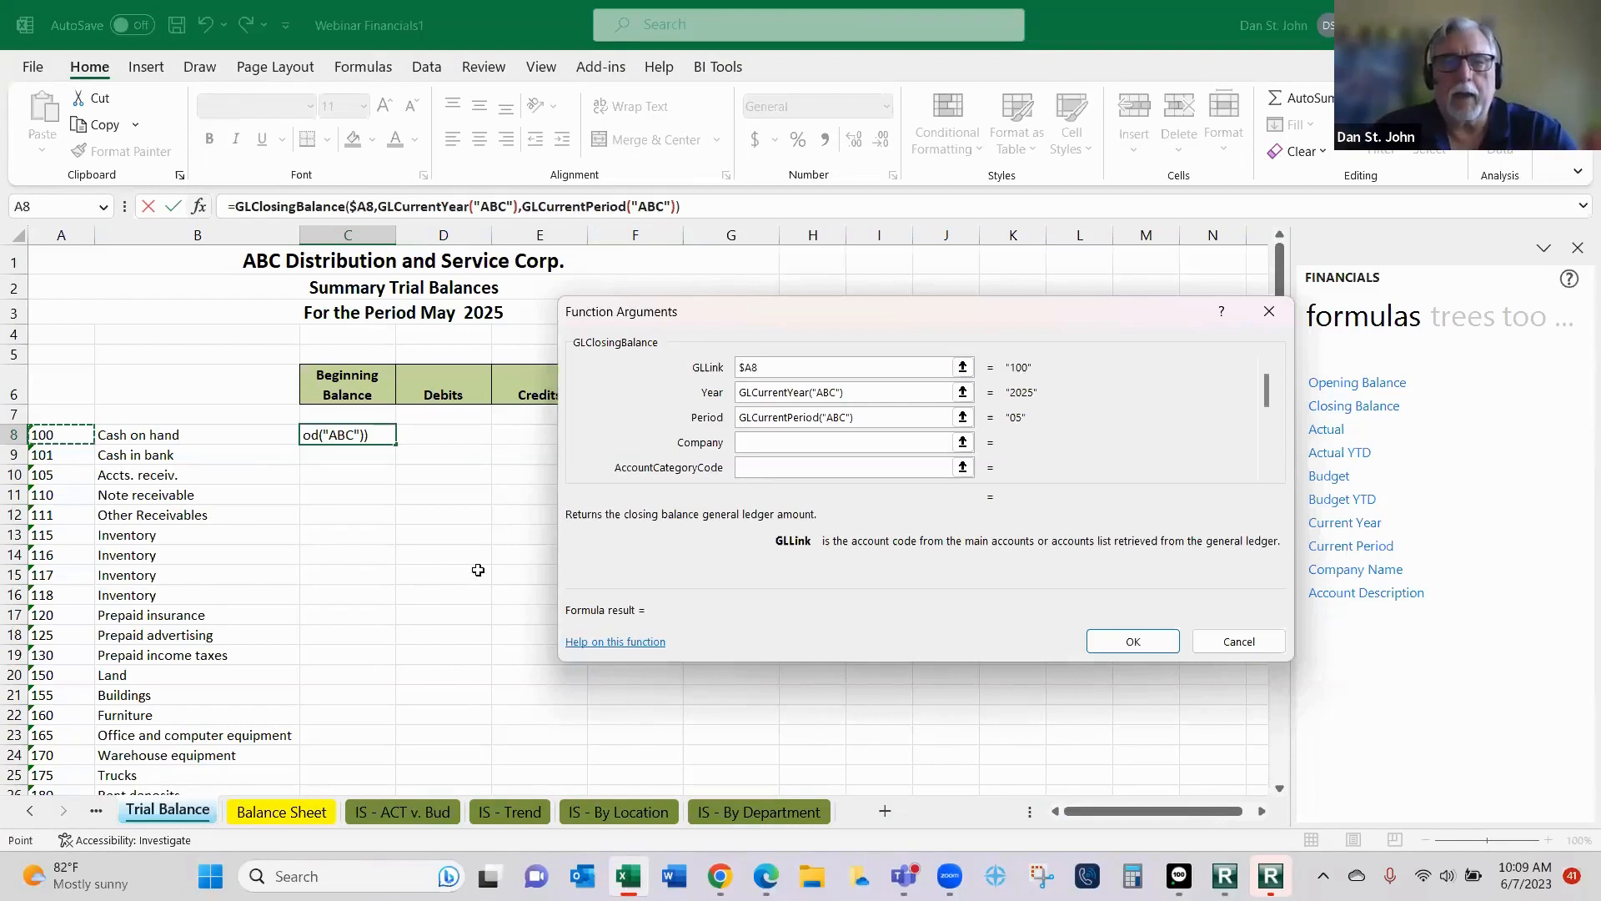
- Set the function's Year argument to the absolute reference Parameters!$C$6
{"action": "key", "text": "Tab"}
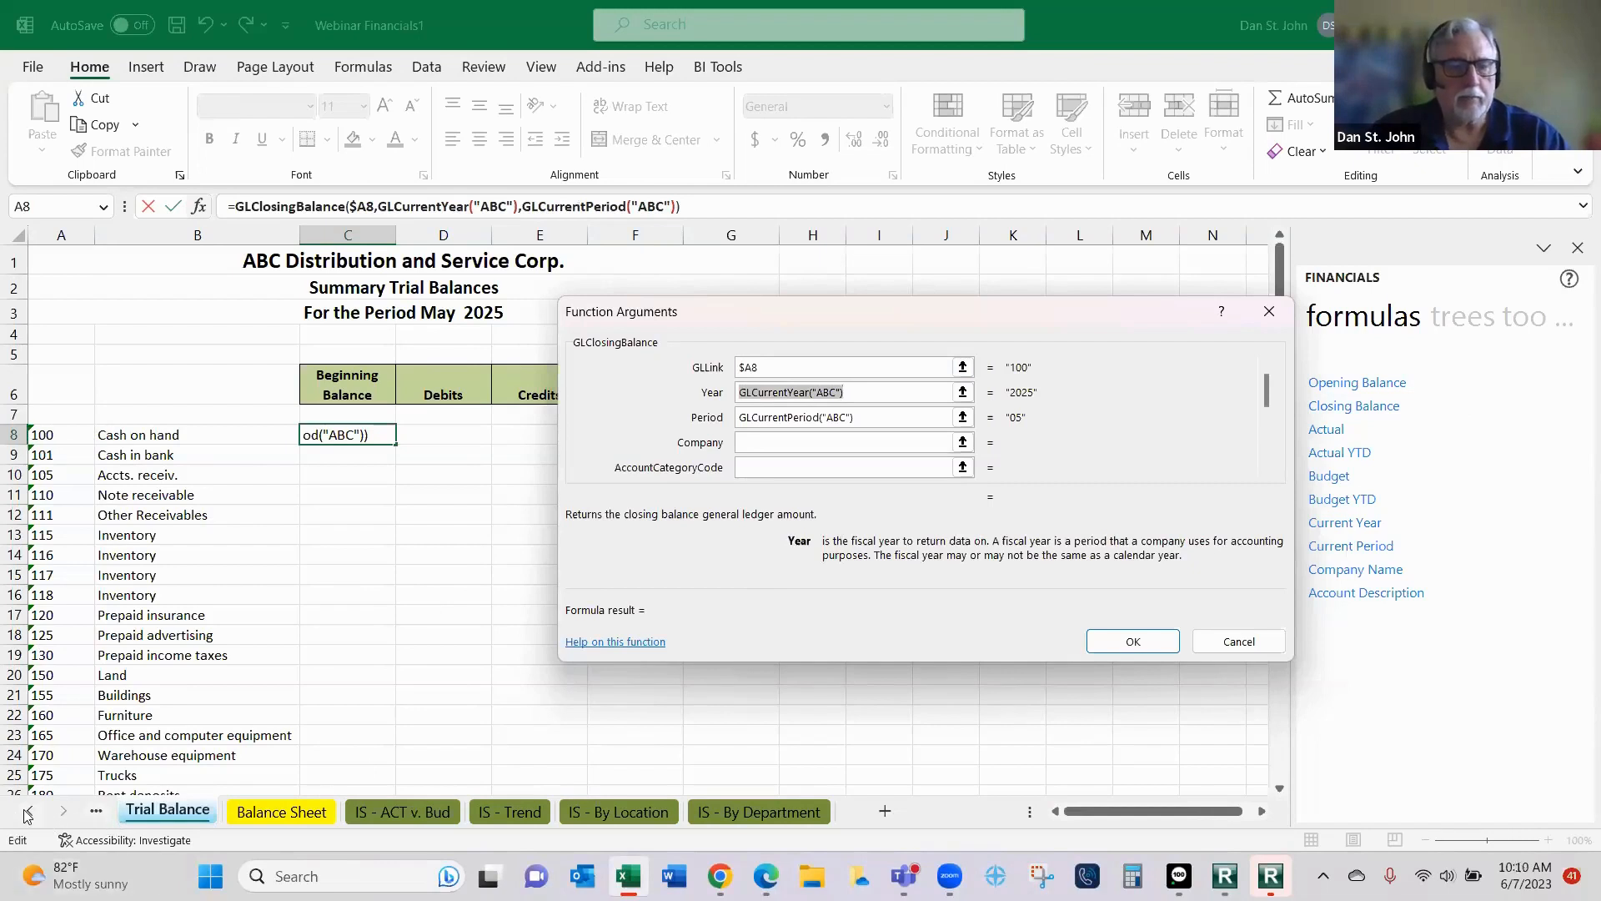
{"action": "left_click", "coordinate": [28, 811]}
{"action": "left_click", "coordinate": [144, 813]}
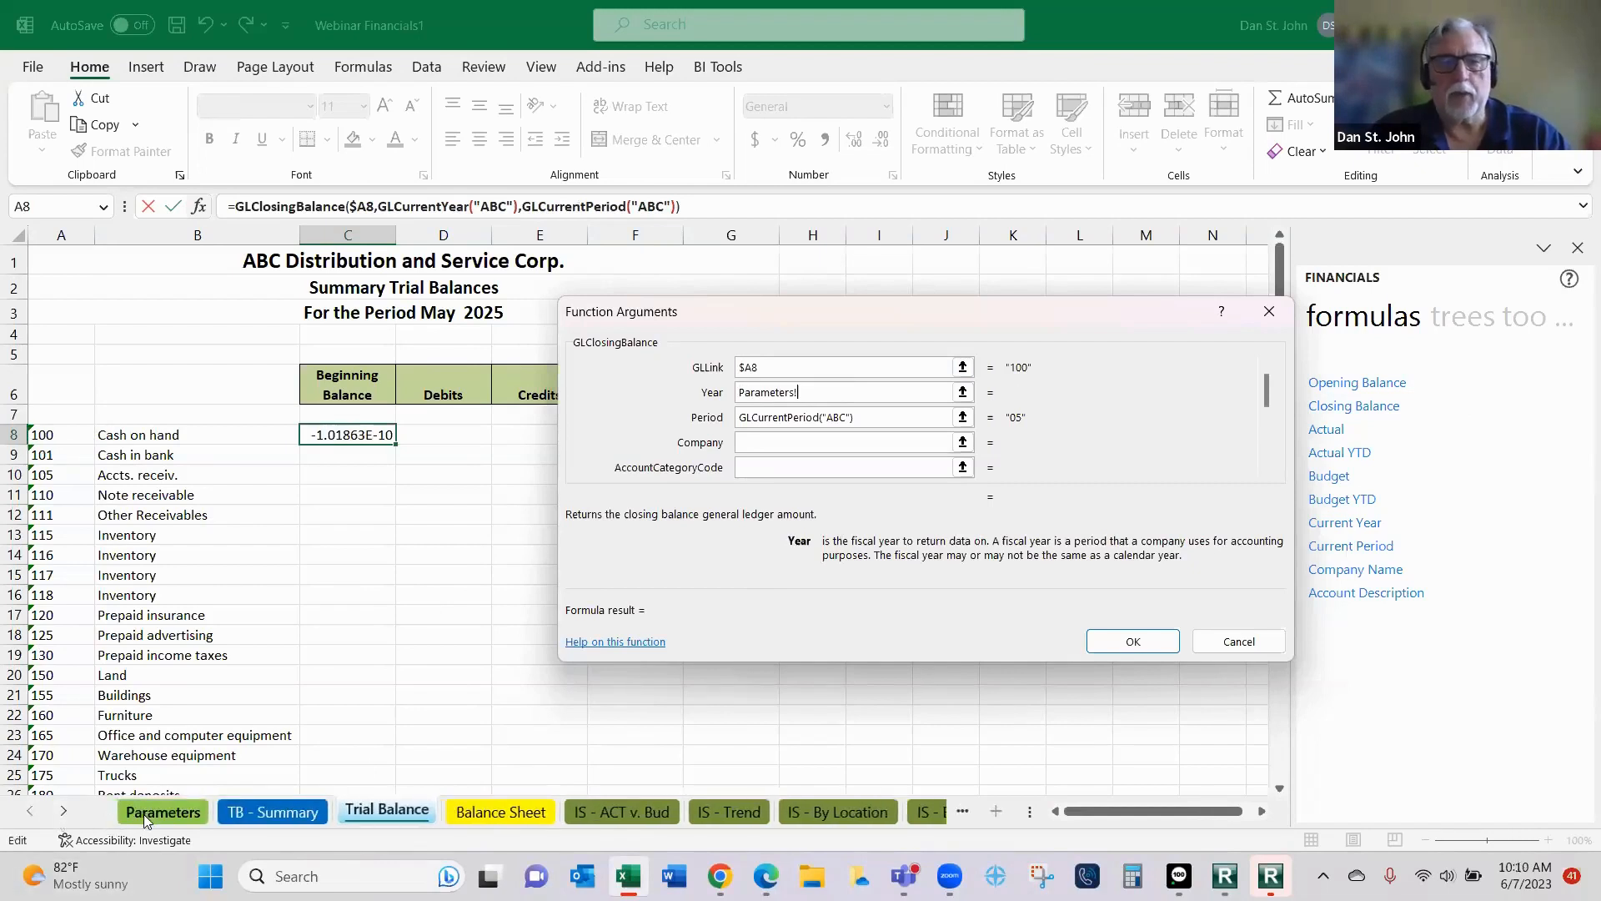
{"action": "left_click", "coordinate": [283, 383]}
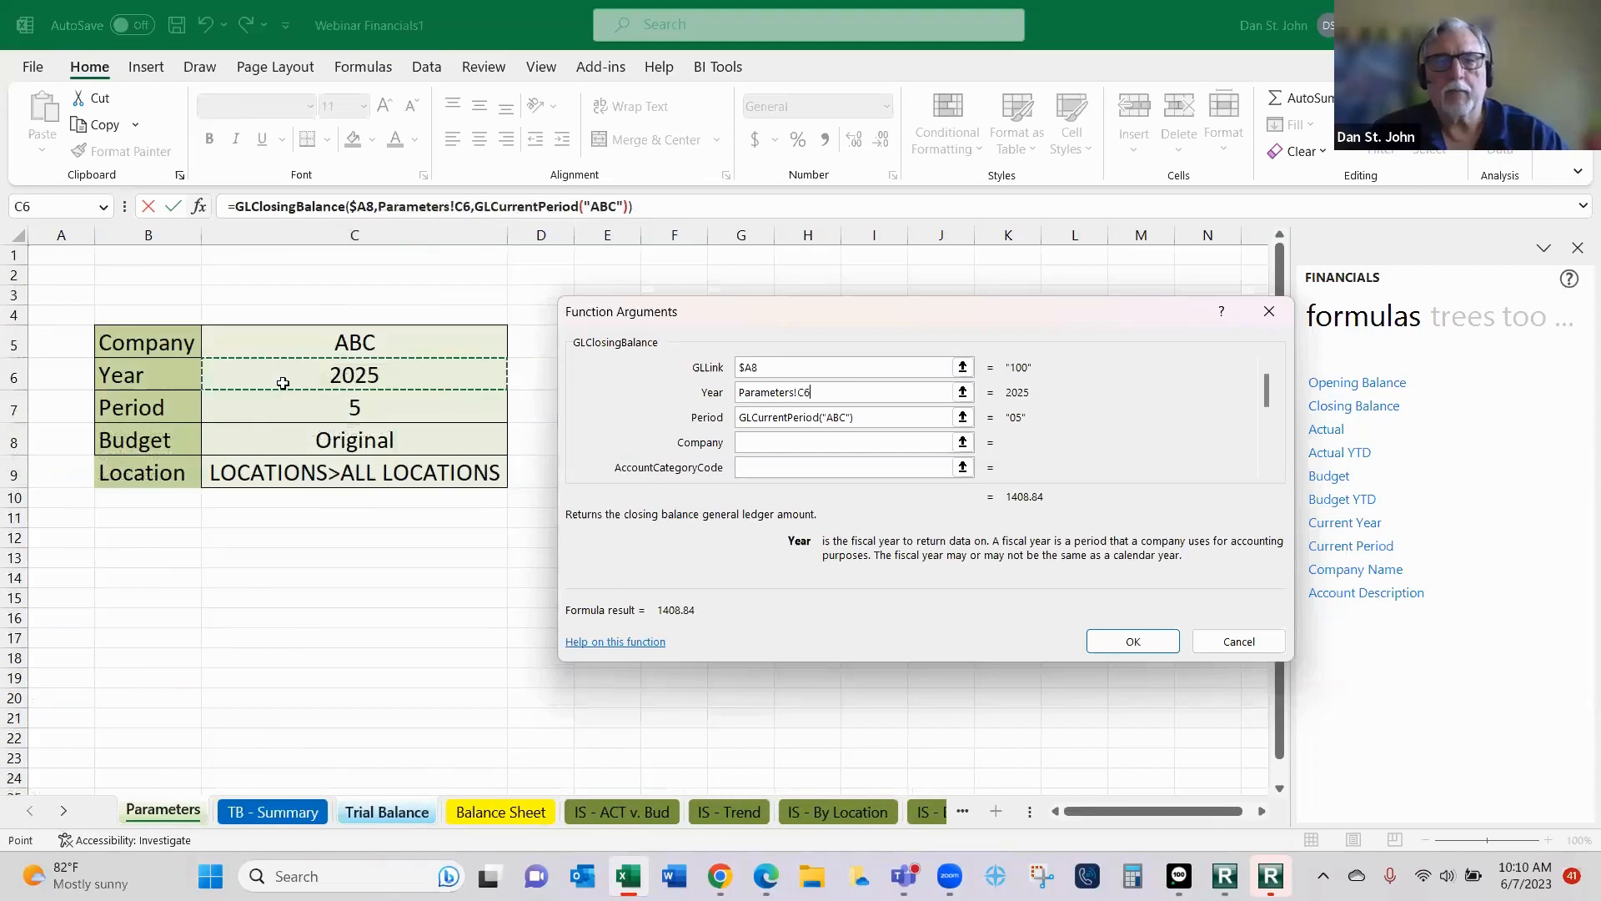
{"action": "key", "text": "F4"}
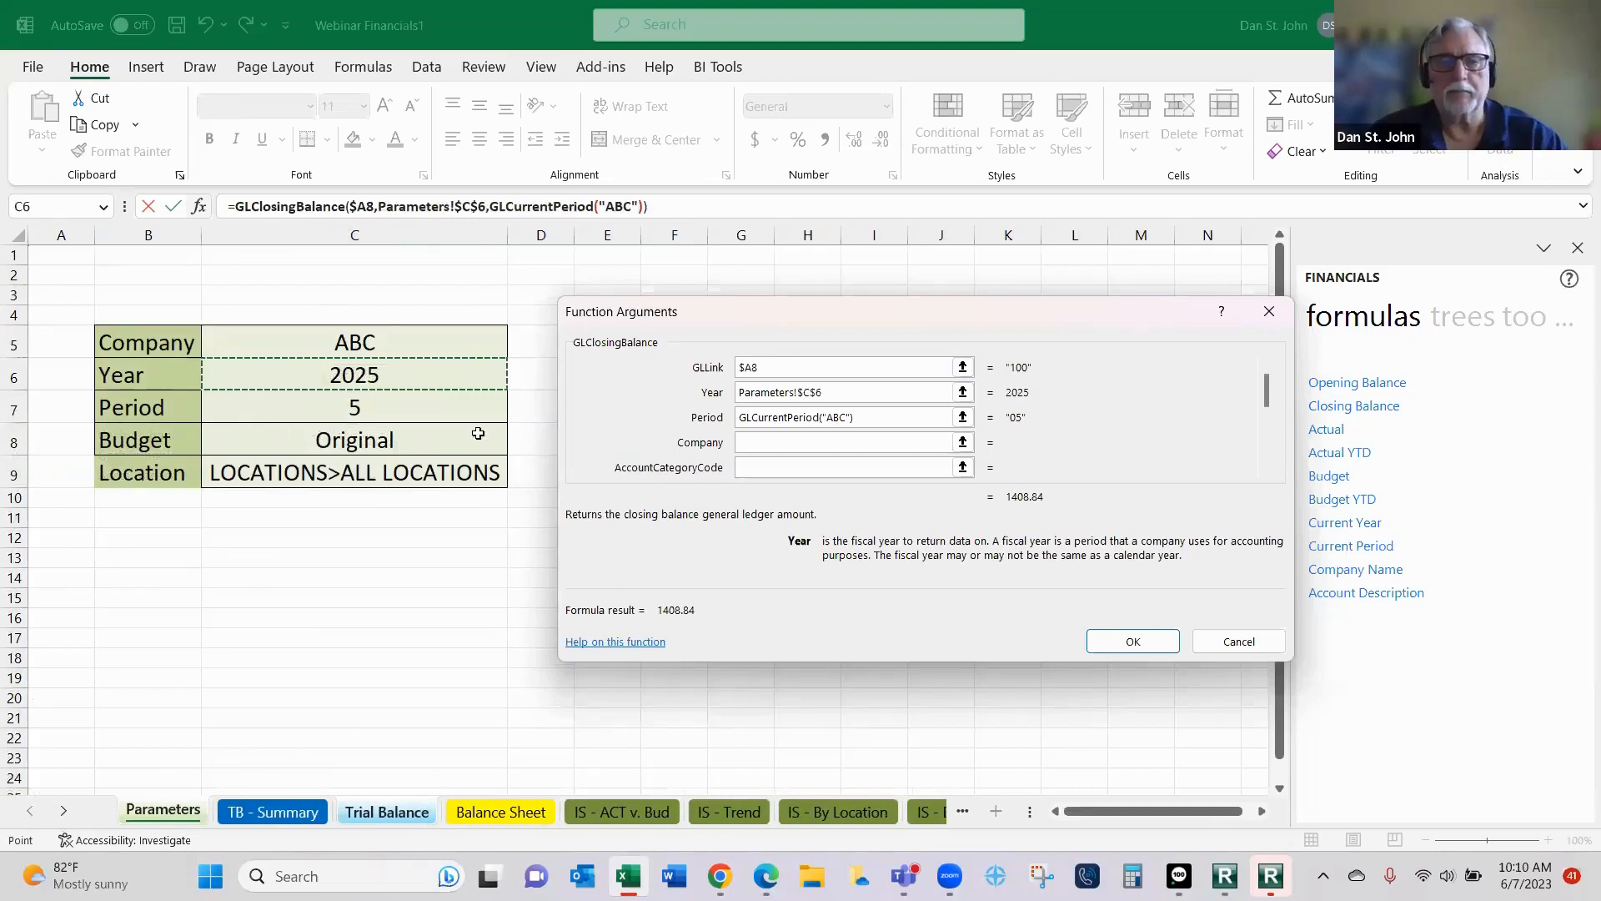
{"action": "key", "text": "Tab"}
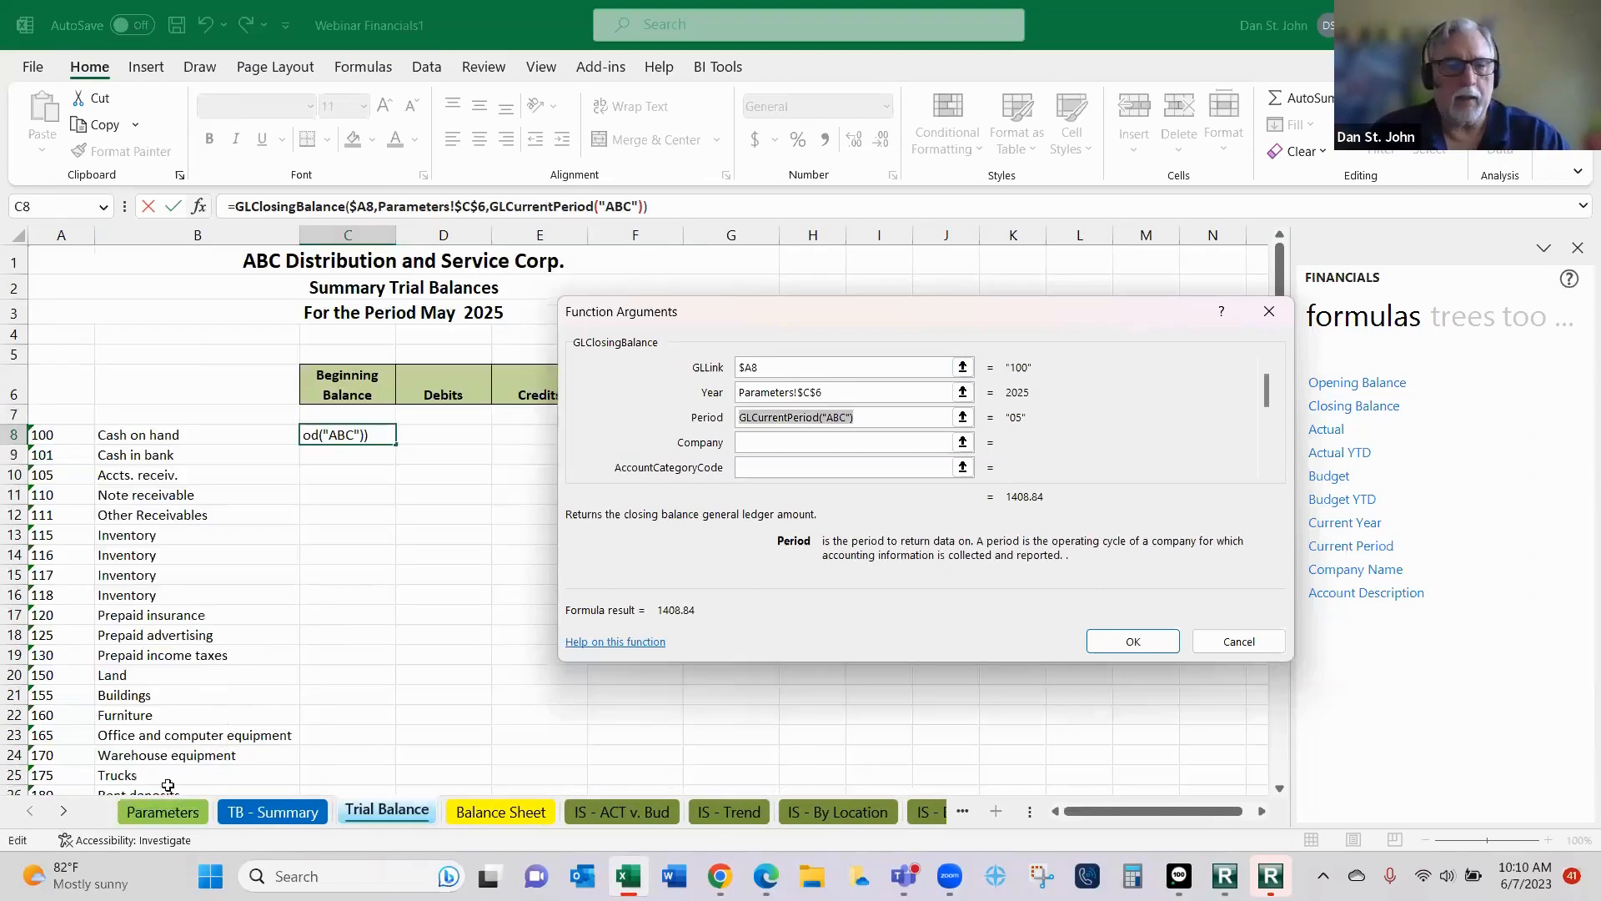
- Set the Period argument of the C8 closing balance function to the absolute reference Parameters!$C$7
{"action": "left_click", "coordinate": [162, 811]}
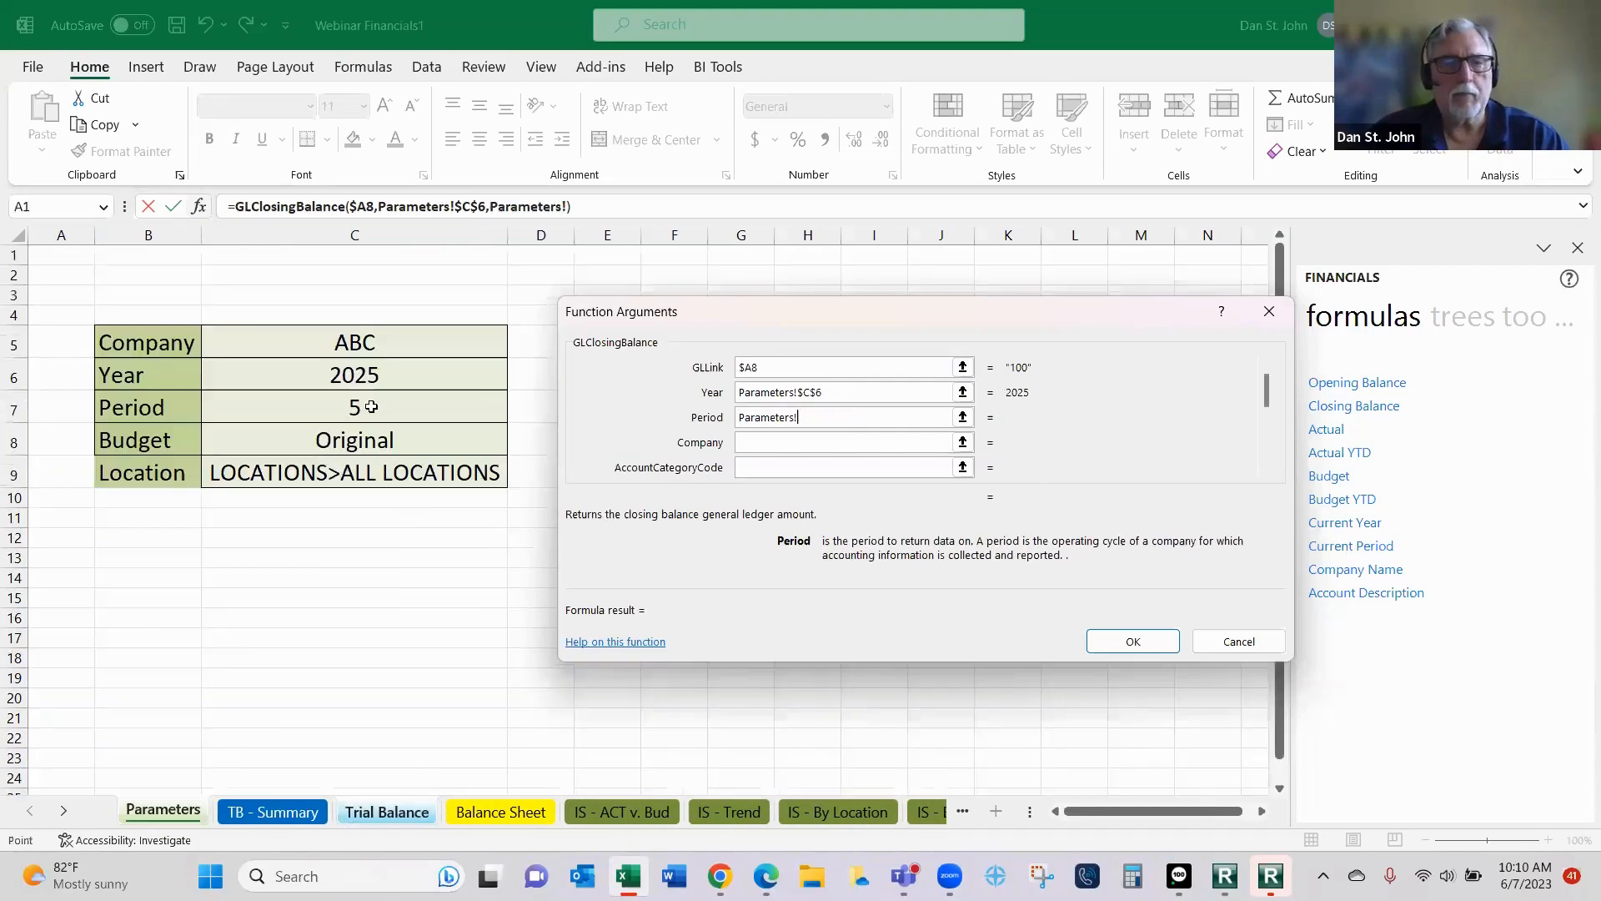
{"action": "left_click", "coordinate": [371, 407]}
{"action": "key", "text": "F4"}
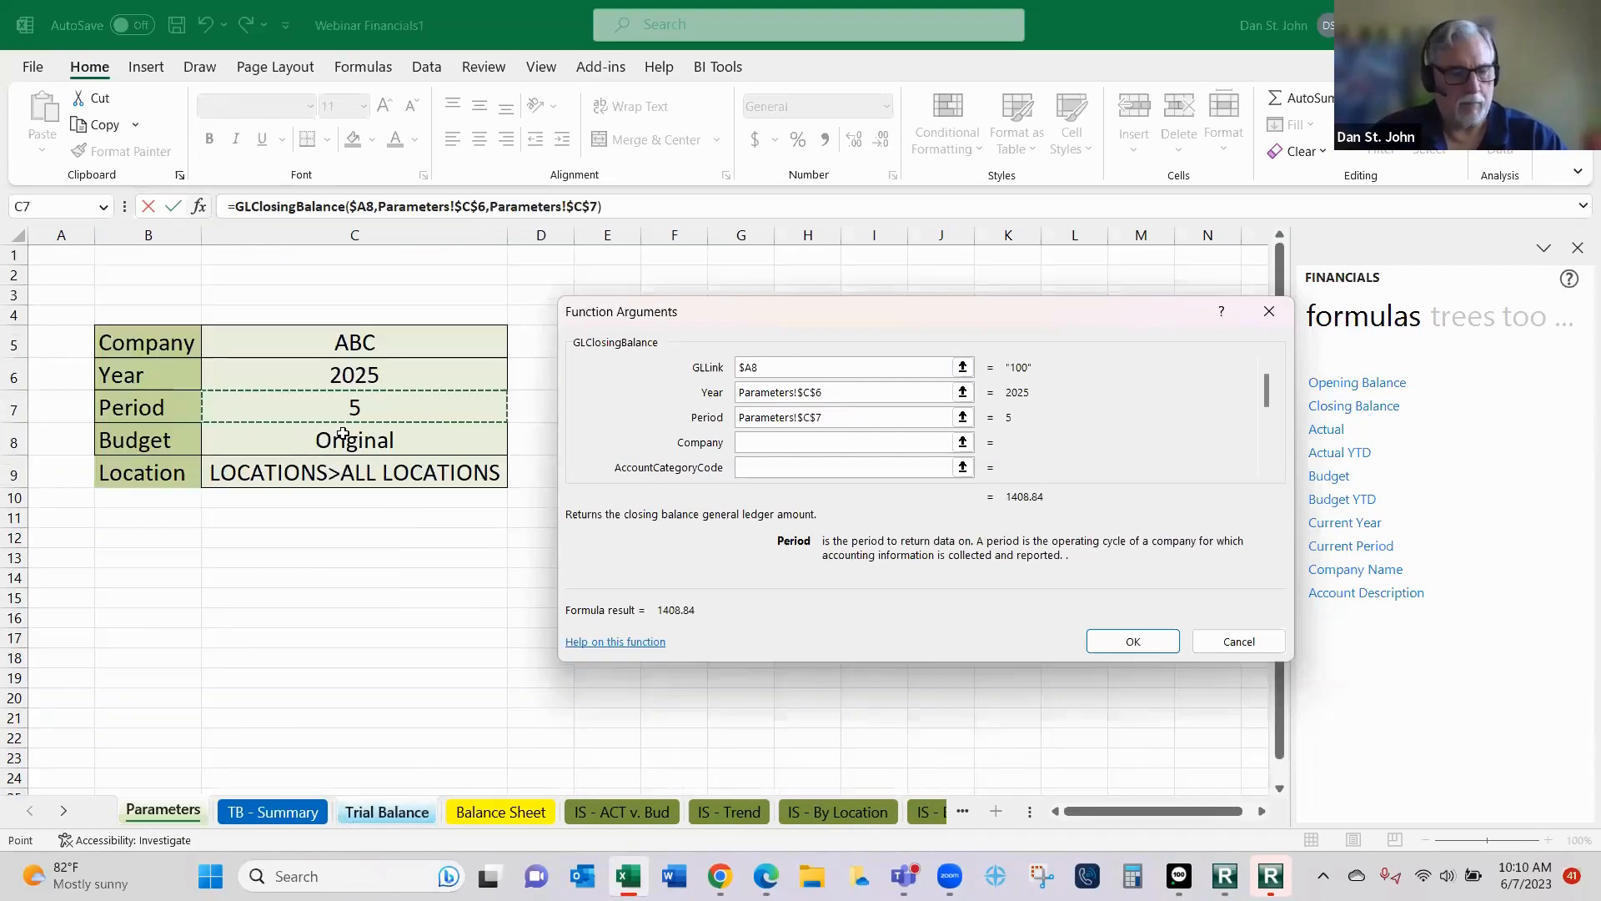
{"action": "key", "text": "Tab"}
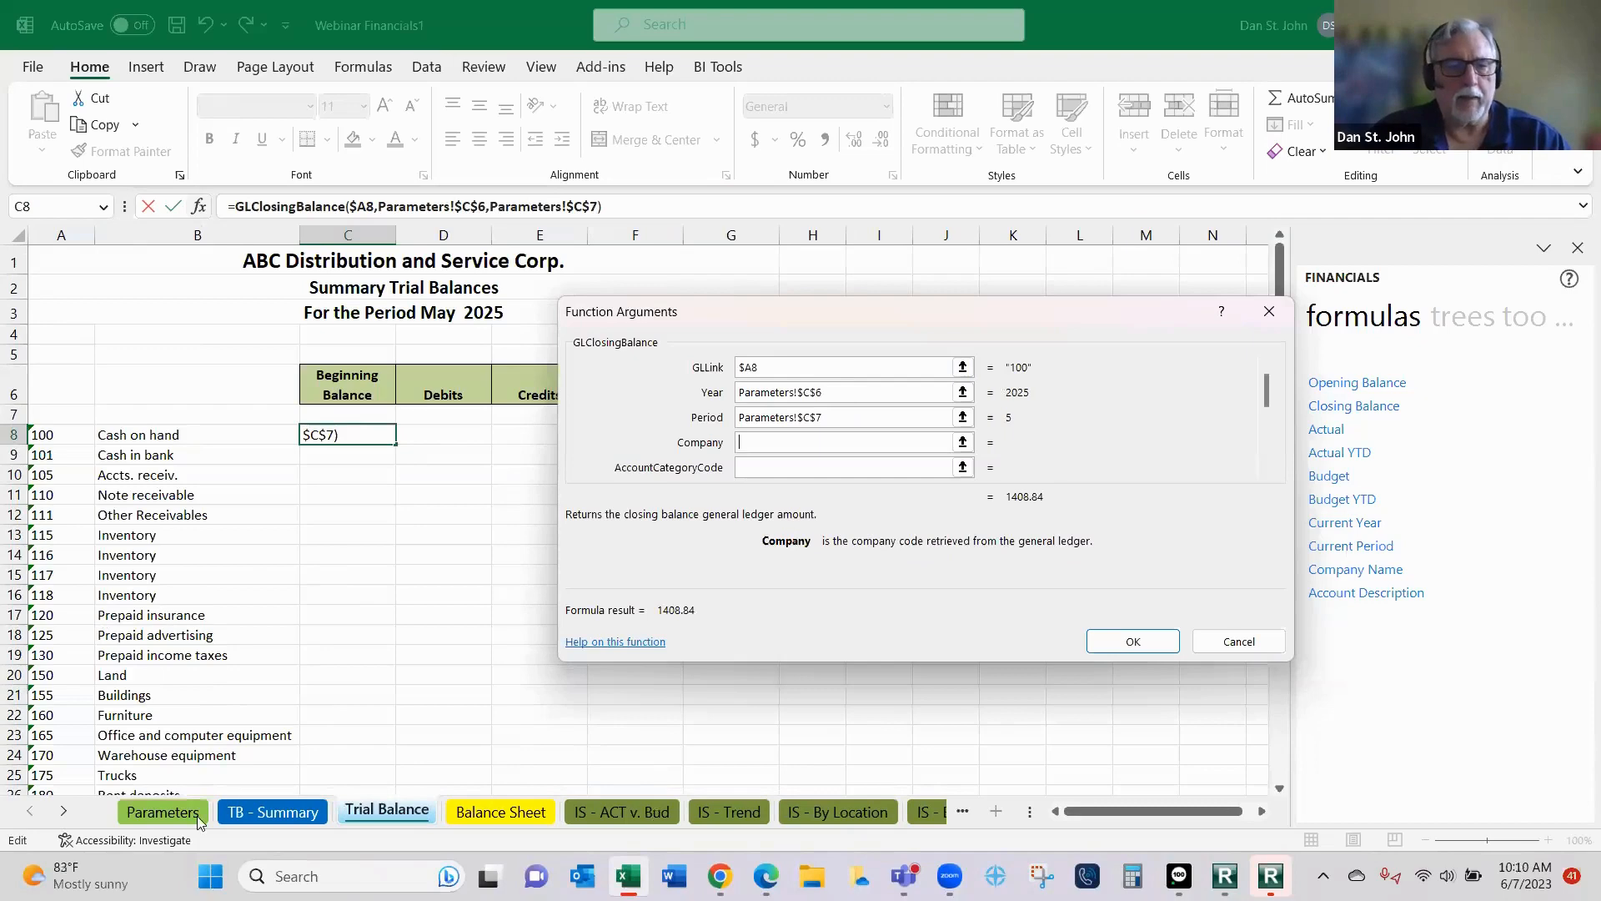
- Set the Company argument to the absolute reference Parameters!$C$5 and apply the closing balance function to C8
{"action": "left_click", "coordinate": [146, 814]}
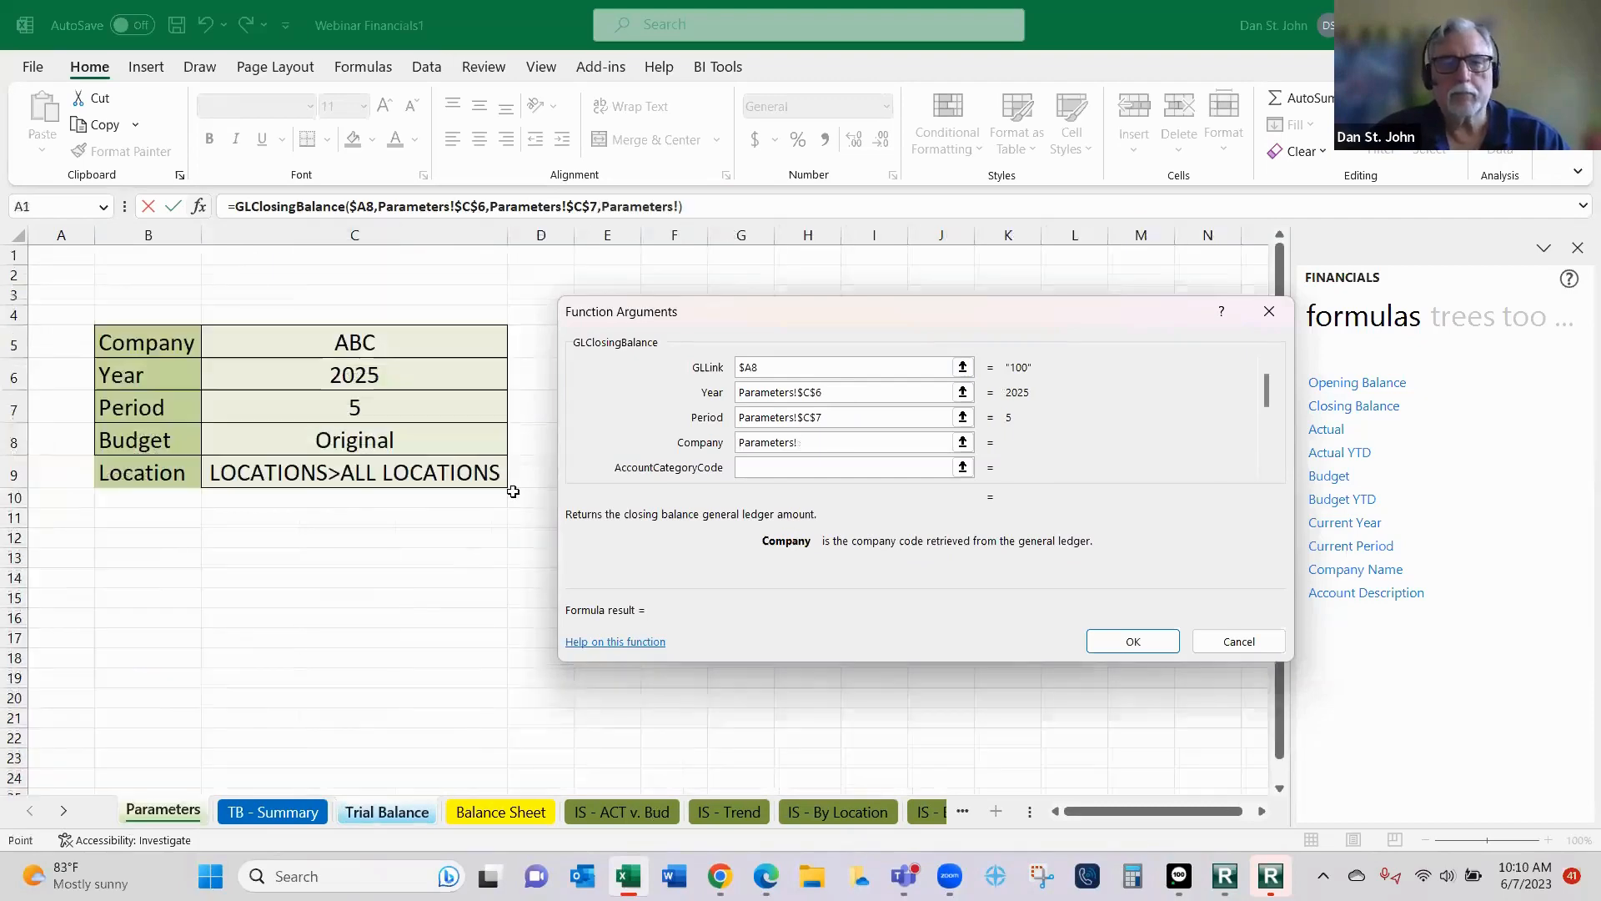
{"action": "left_click", "coordinate": [384, 349]}
{"action": "key", "text": "F4"}
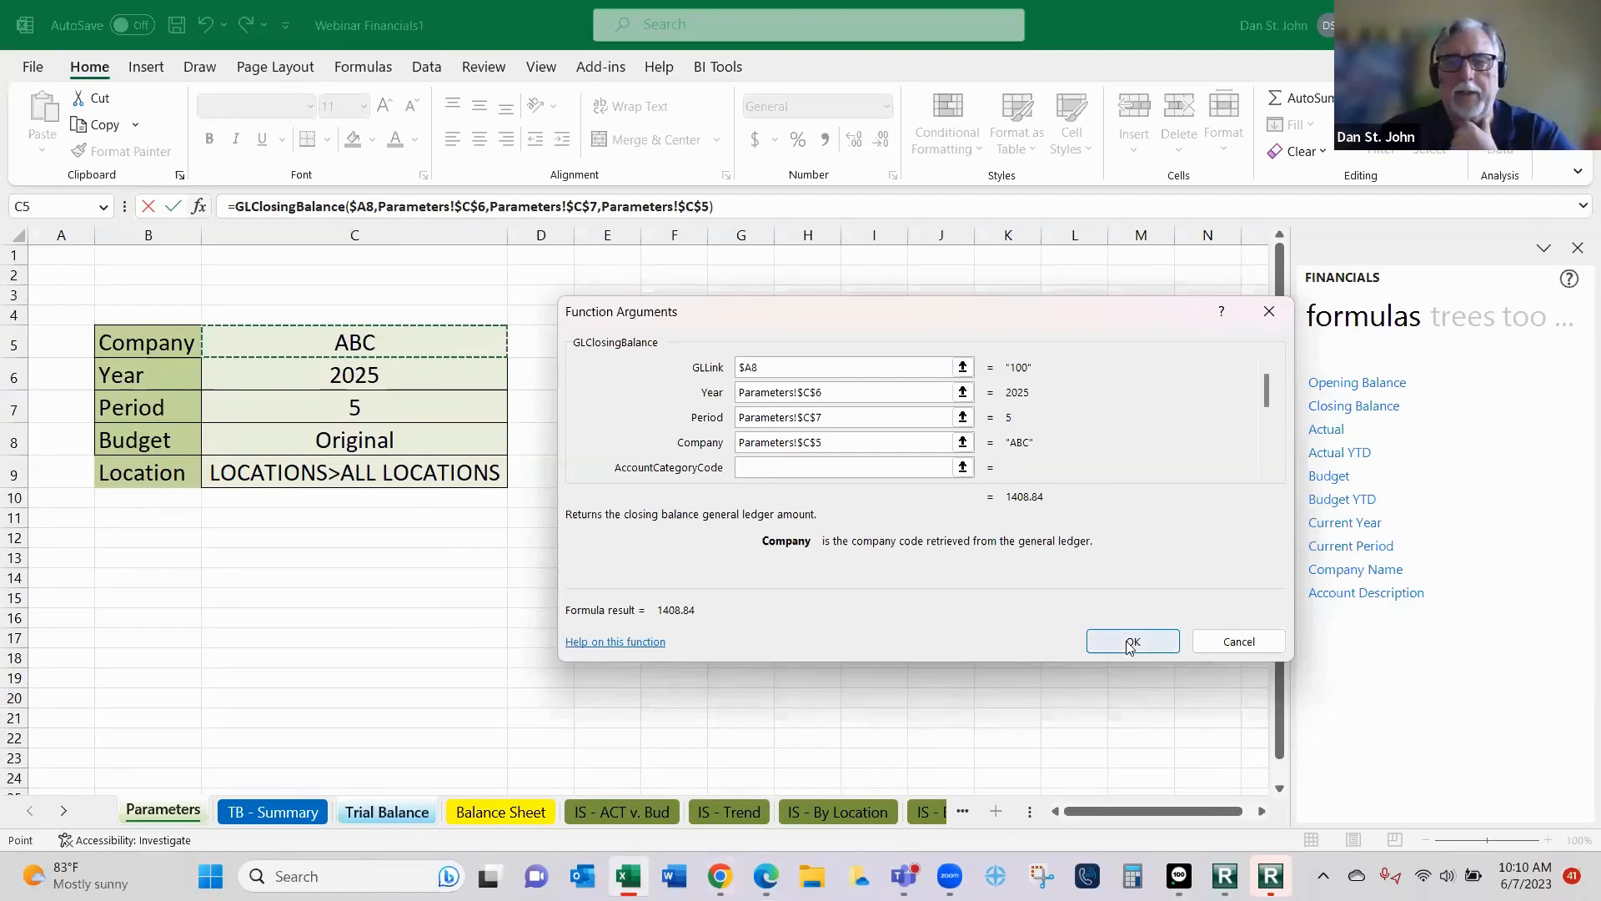
{"action": "left_click", "coordinate": [1093, 650]}
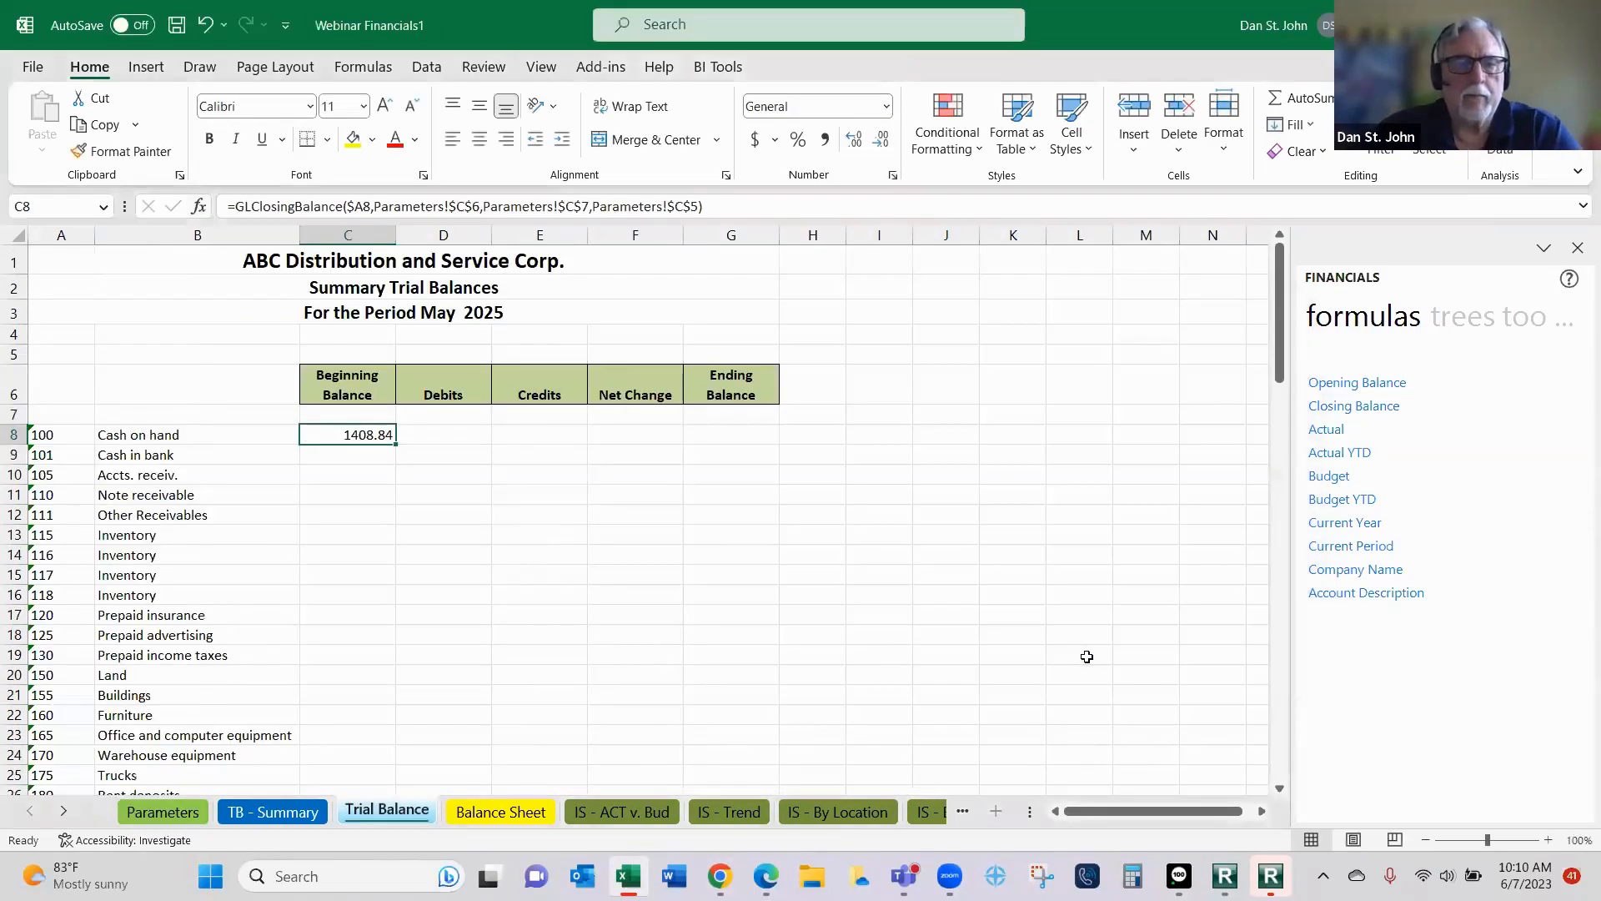
- Change the Period argument of the Beginning Balance function in C8 to the prior period, Parameters!$C$7-1
{"action": "left_click", "coordinate": [460, 435]}
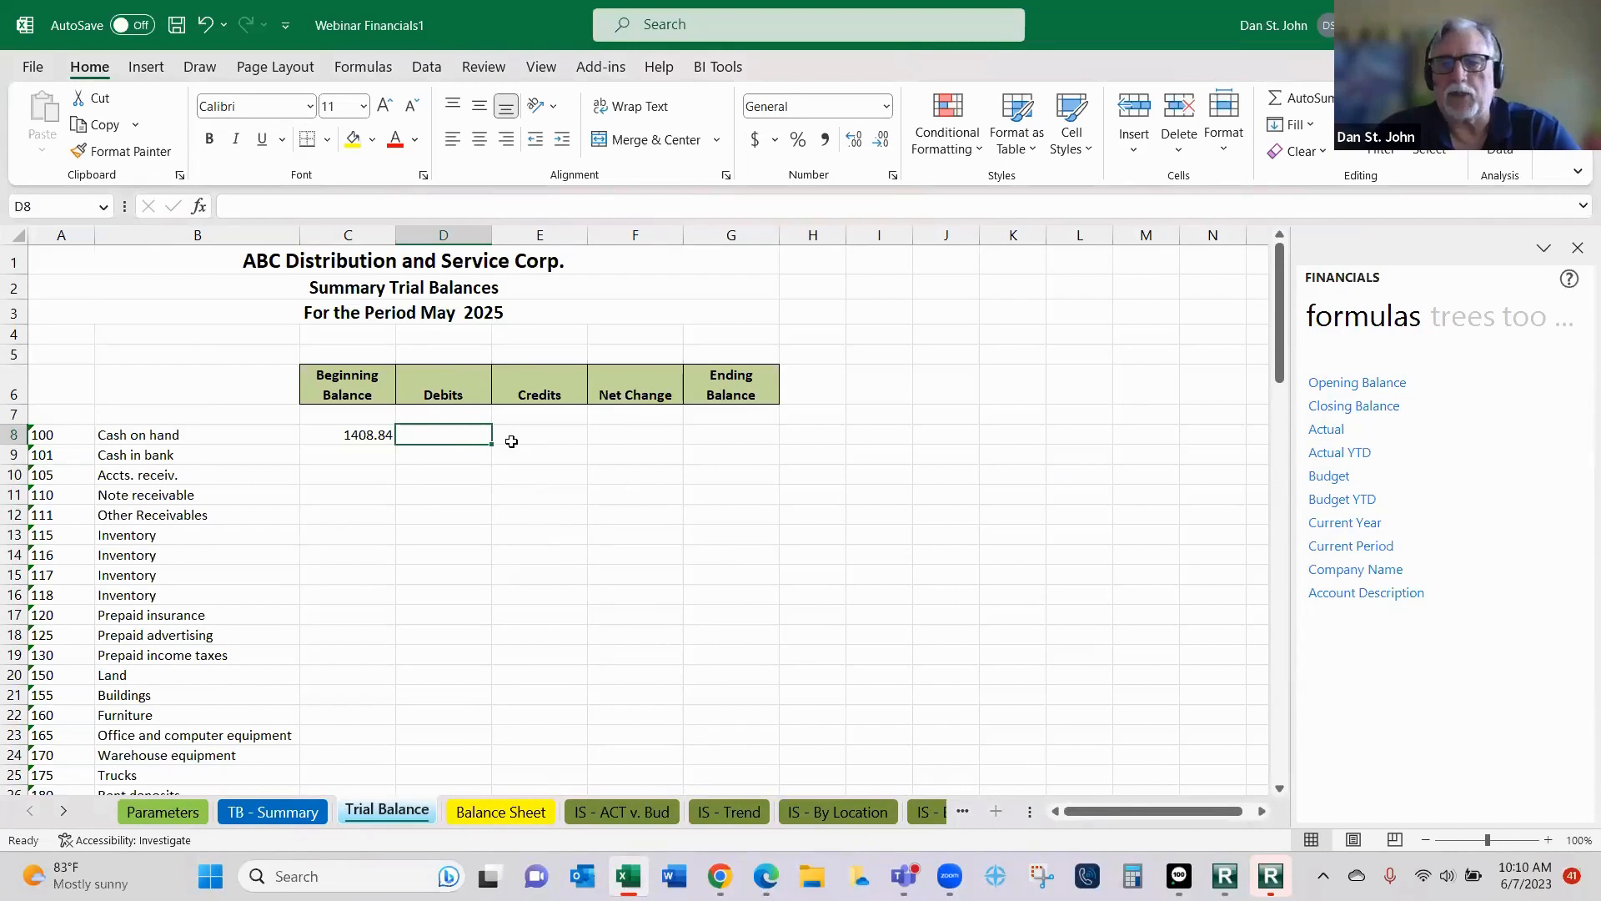
{"action": "left_click", "coordinate": [334, 435]}
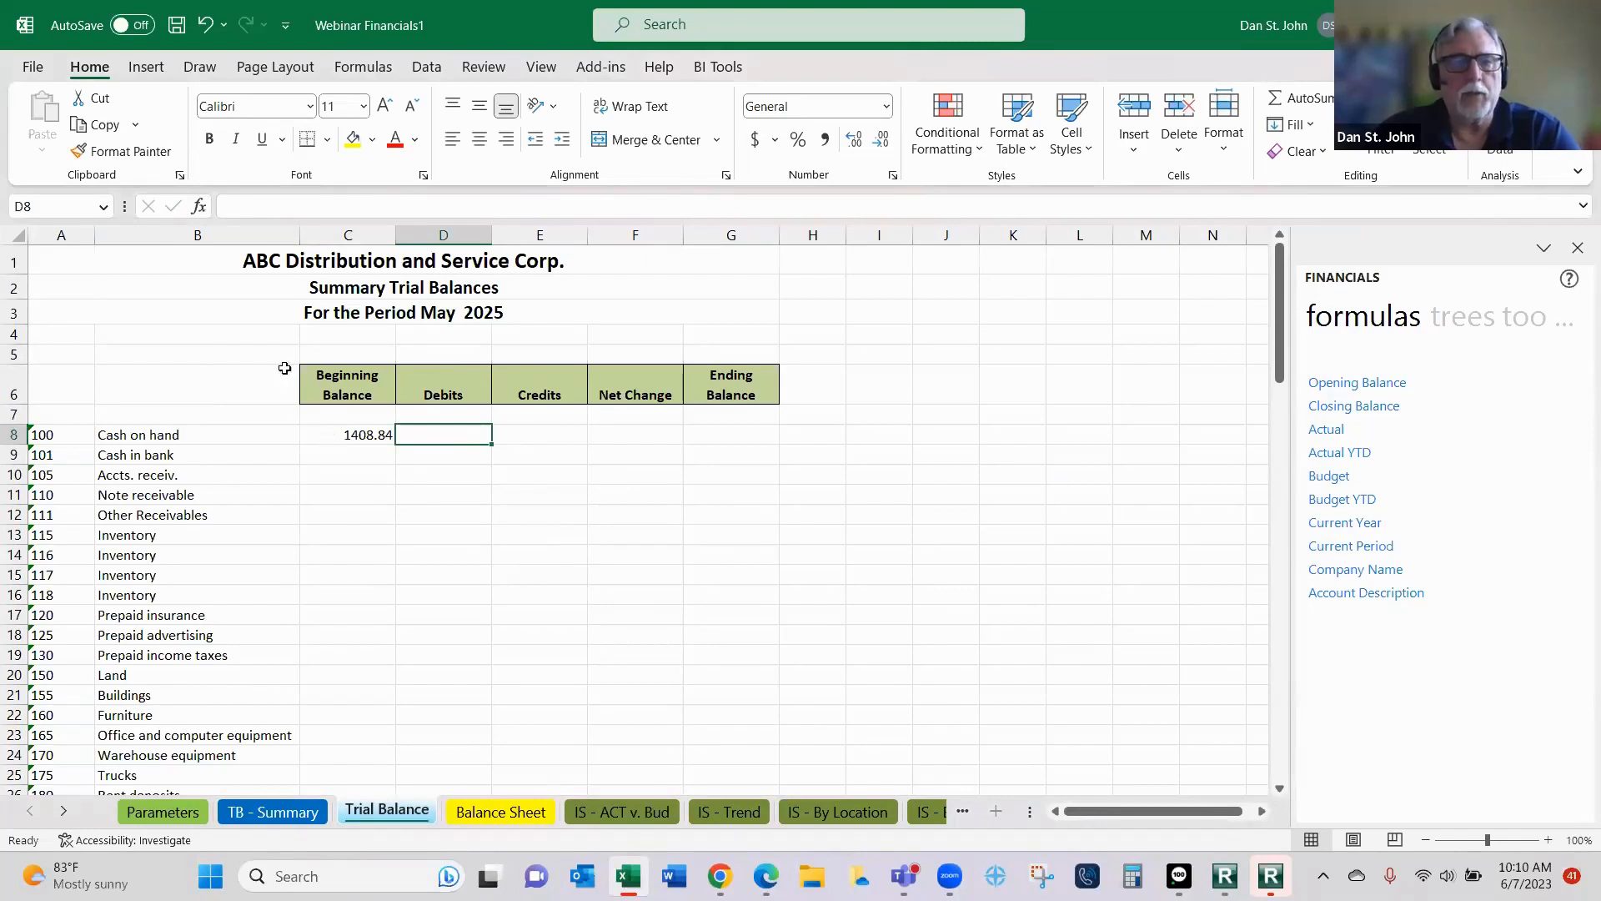
{"action": "left_click", "coordinate": [199, 207]}
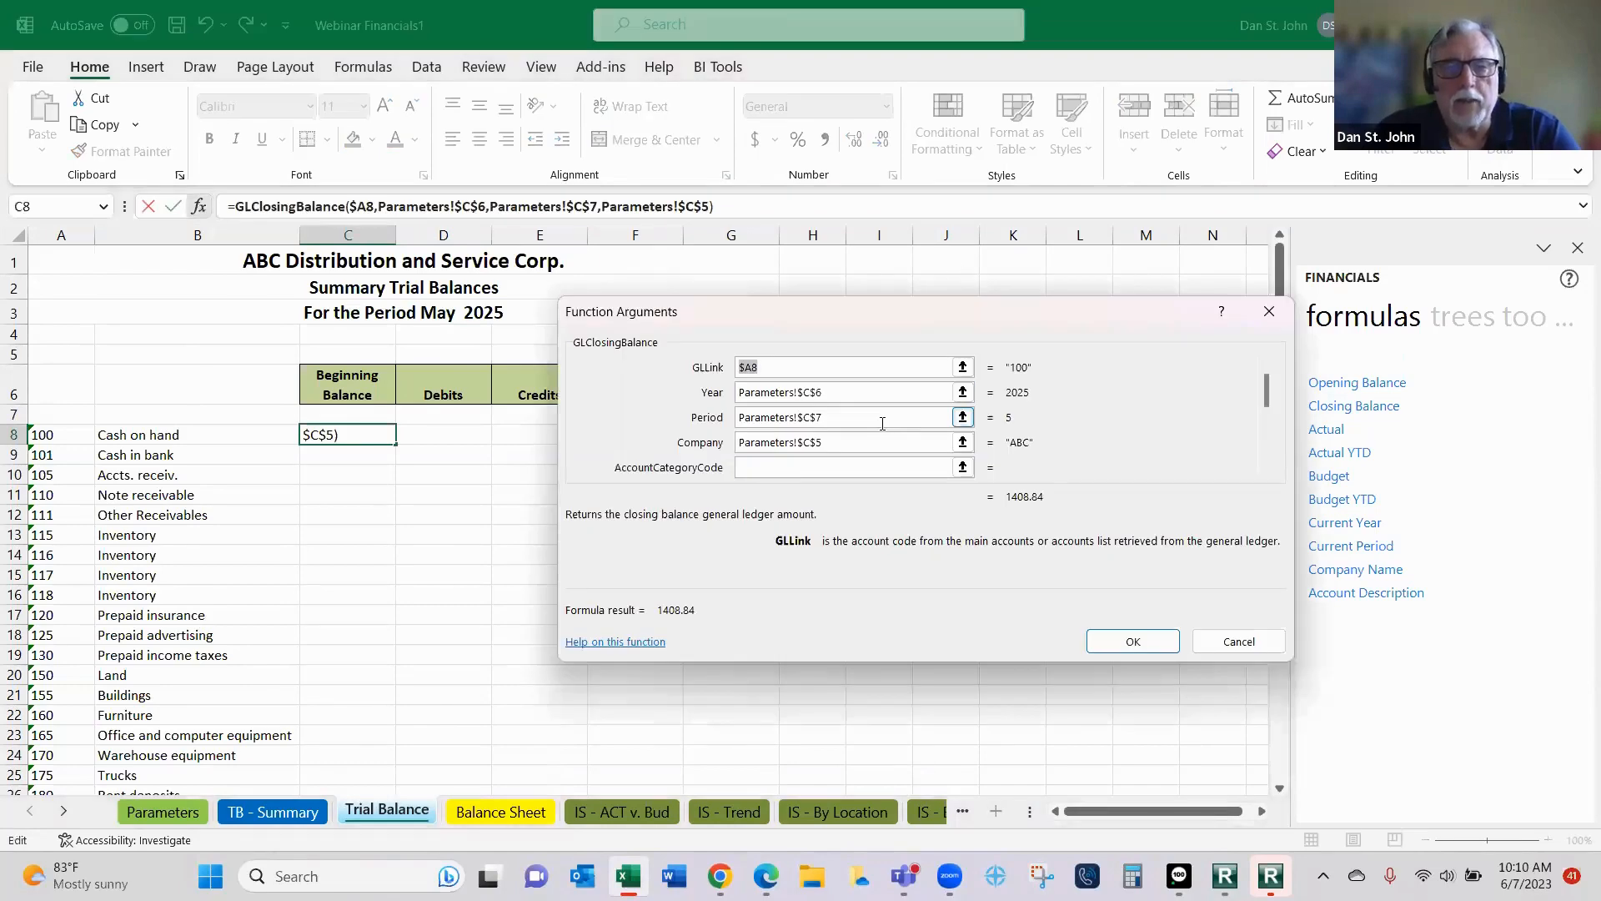
{"action": "left_click", "coordinate": [883, 417]}
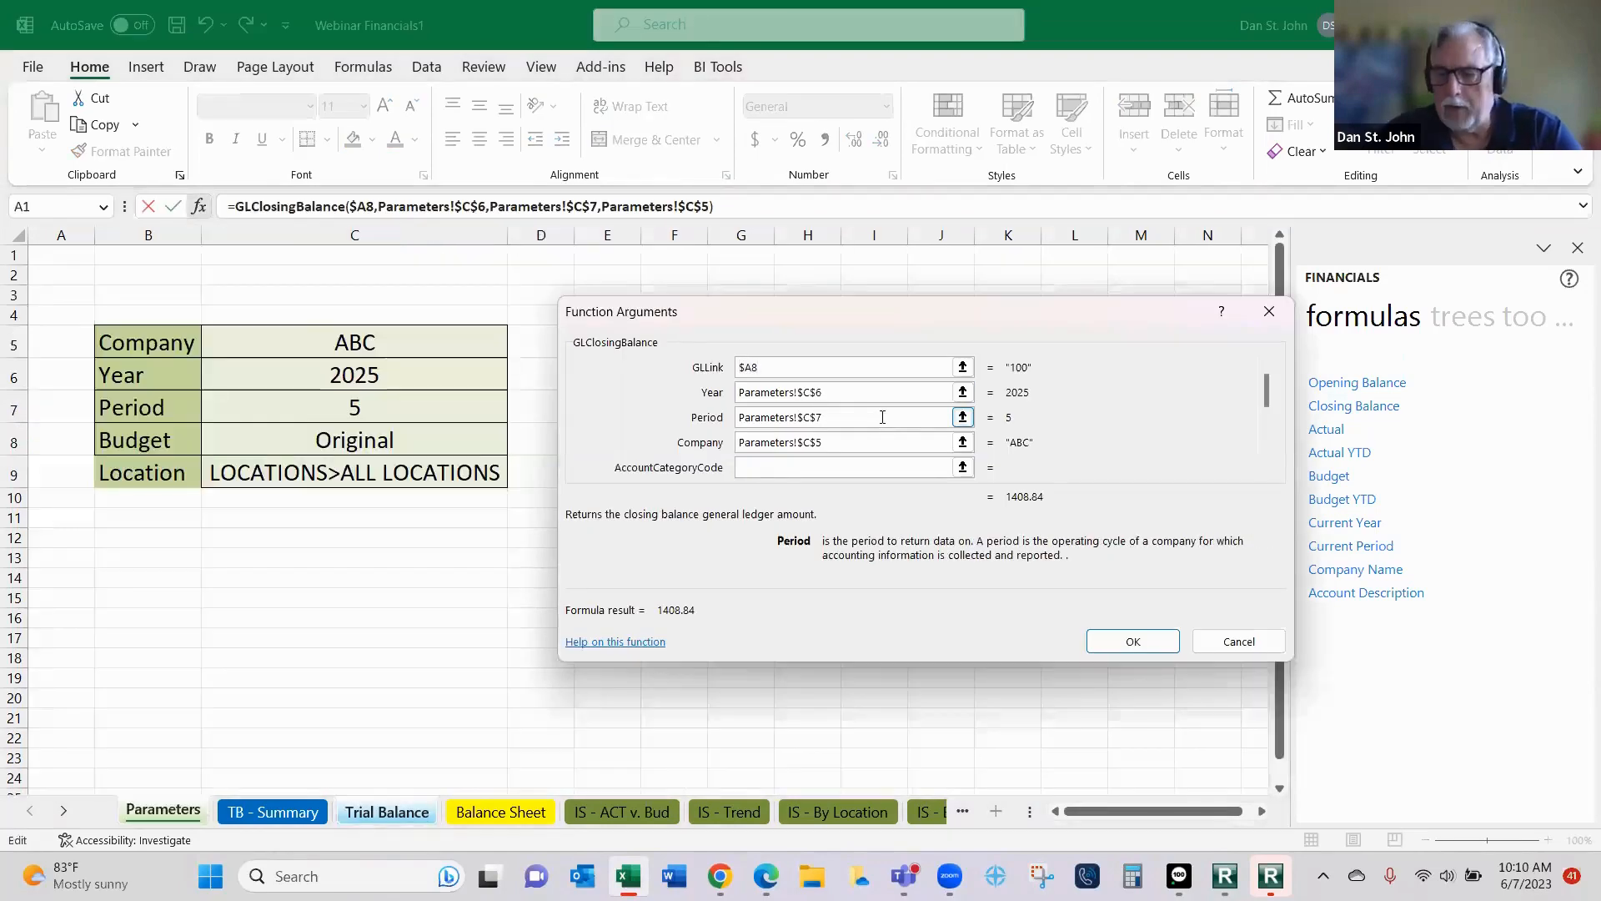
{"action": "type", "text": "-1"}
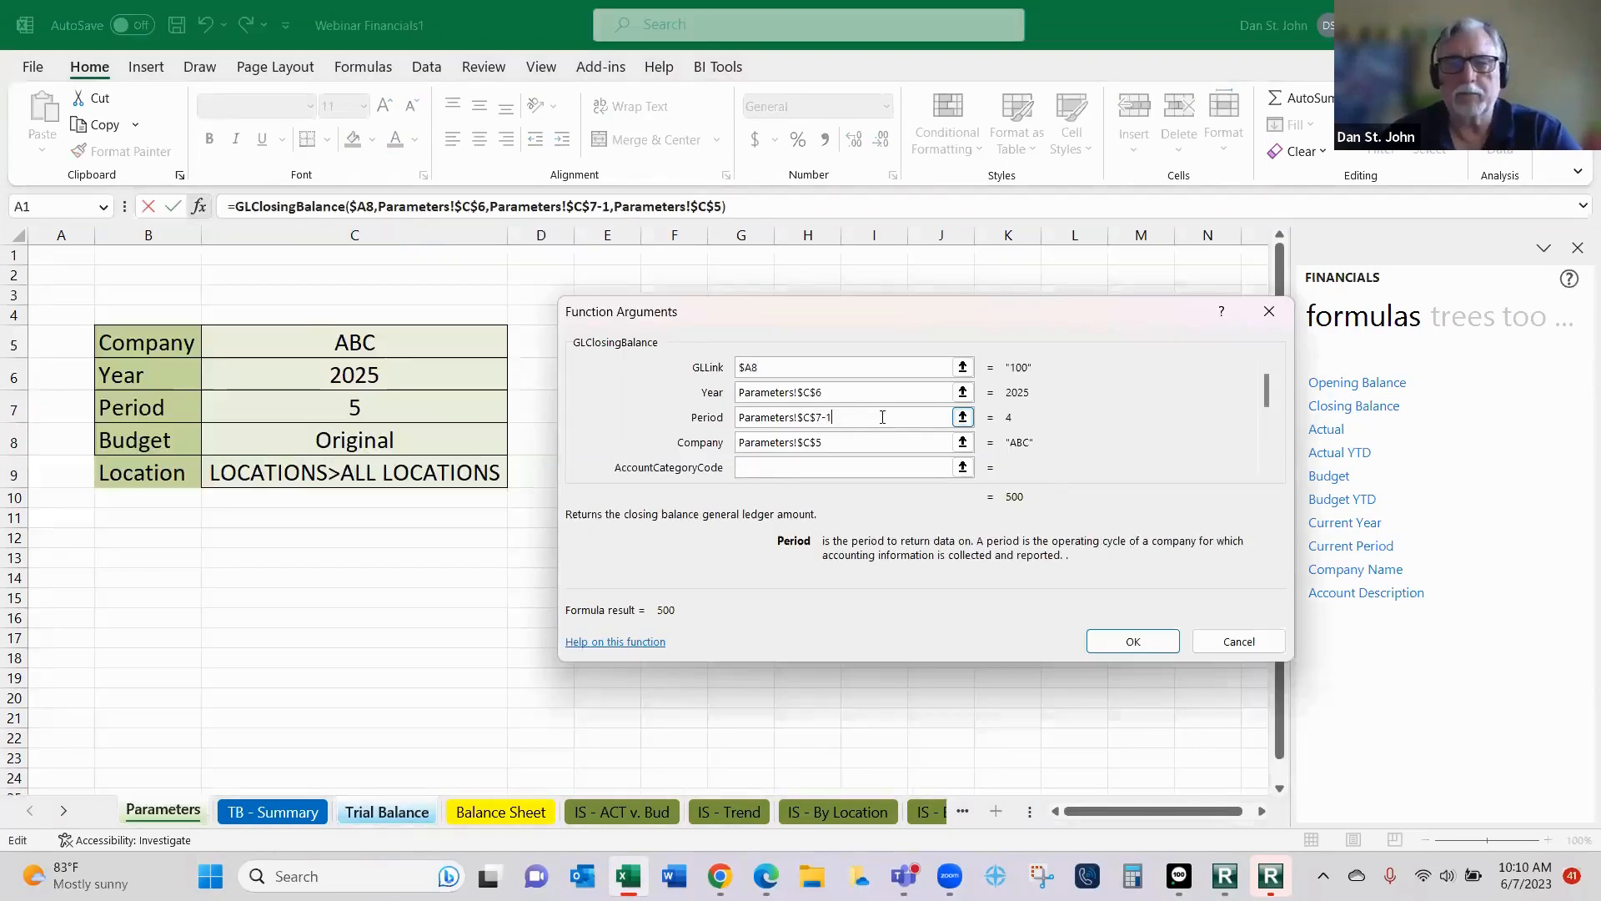
{"action": "key", "text": "Return"}
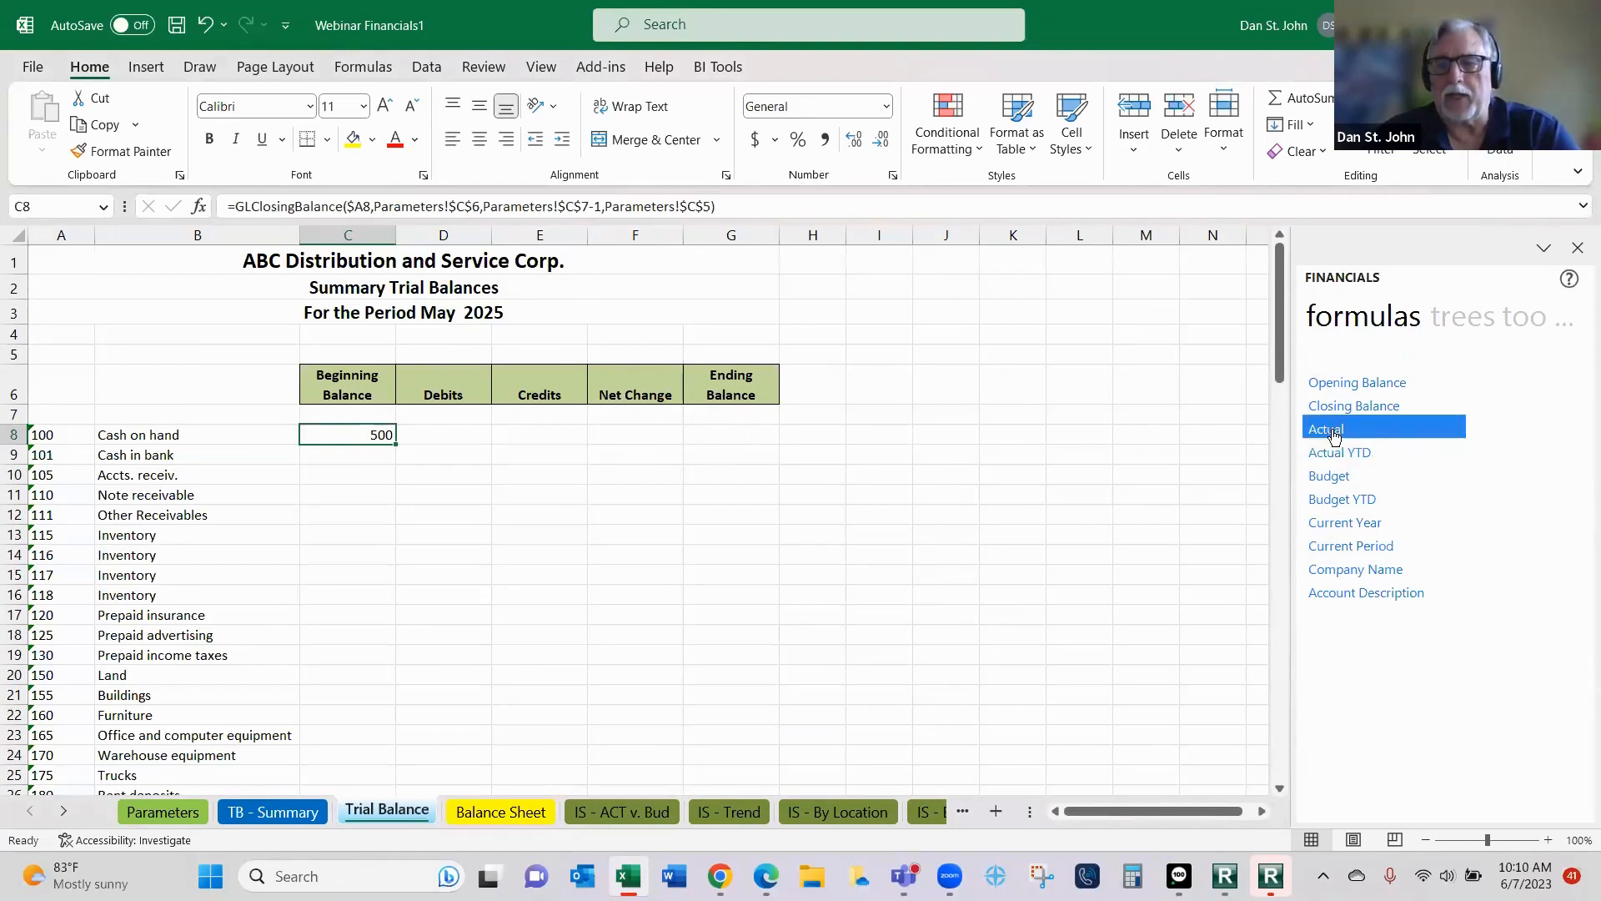
- Insert the Actual formula into the Debits cell D8 for Cash on hand and link its GLLink argument to $A8
{"action": "left_click_drag", "start_coordinate": [1336, 431], "coordinate": [458, 435]}
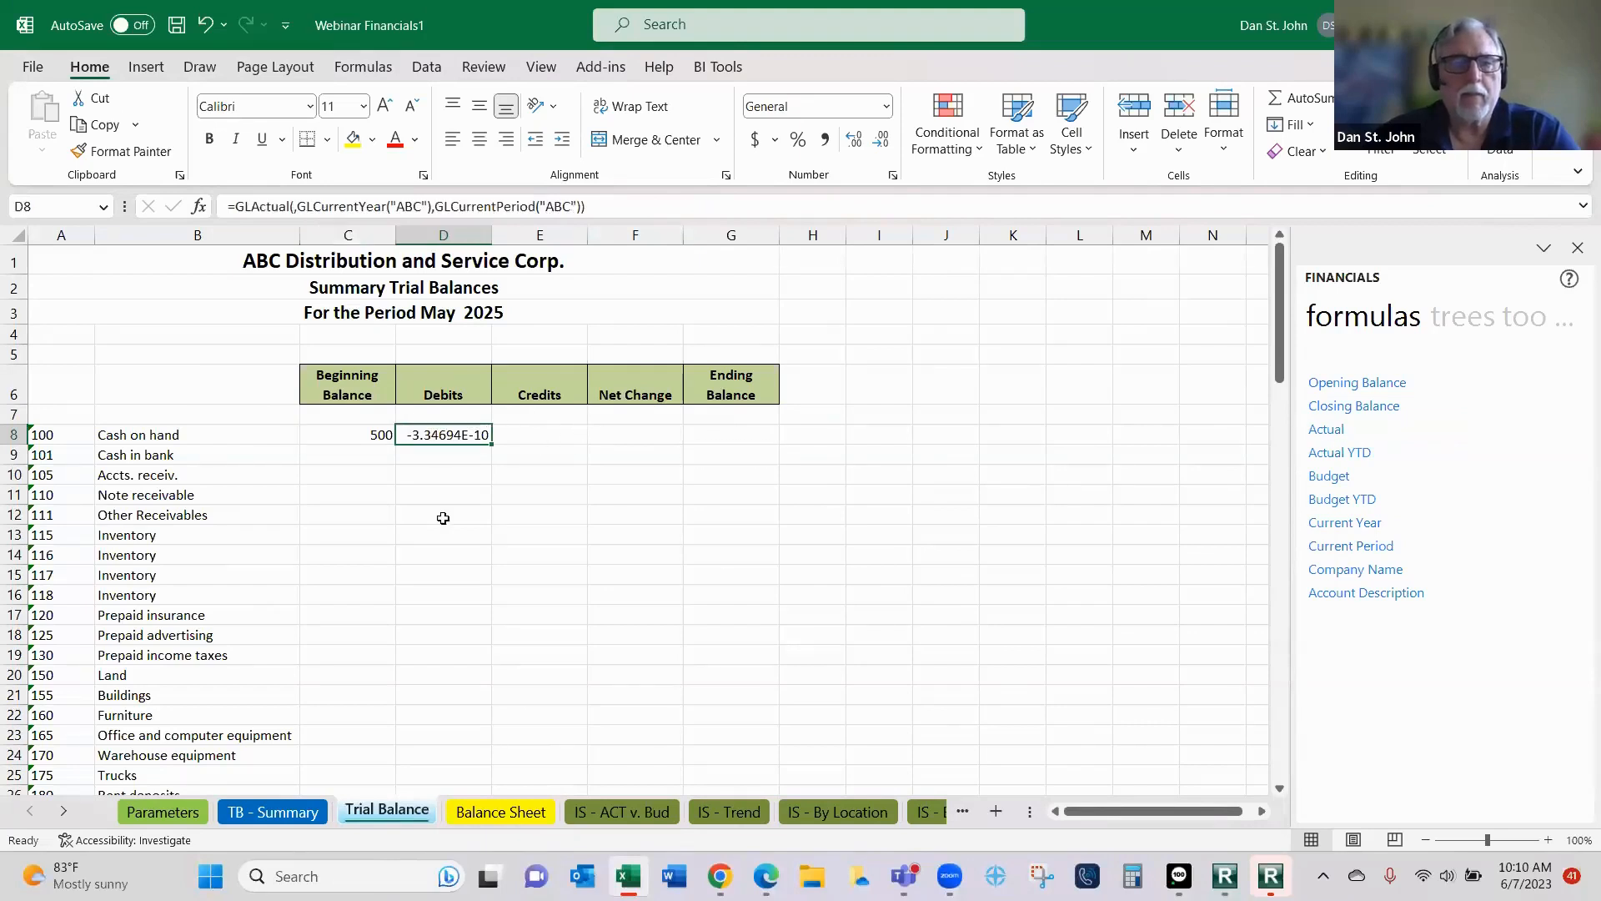
{"action": "left_click", "coordinate": [199, 207]}
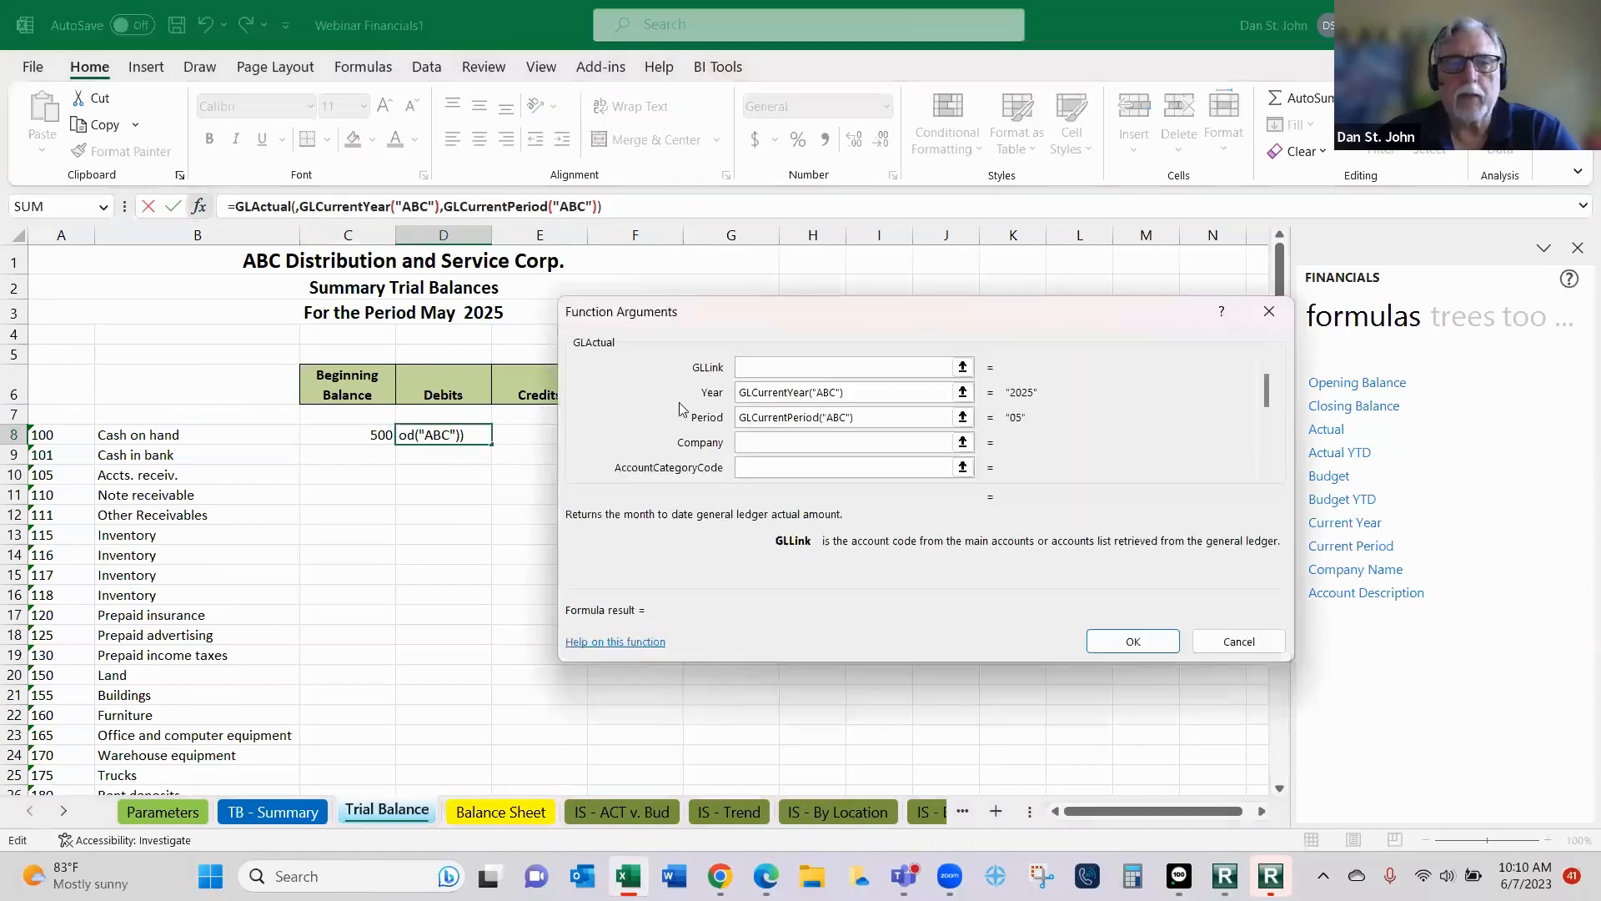
{"action": "left_click", "coordinate": [42, 436]}
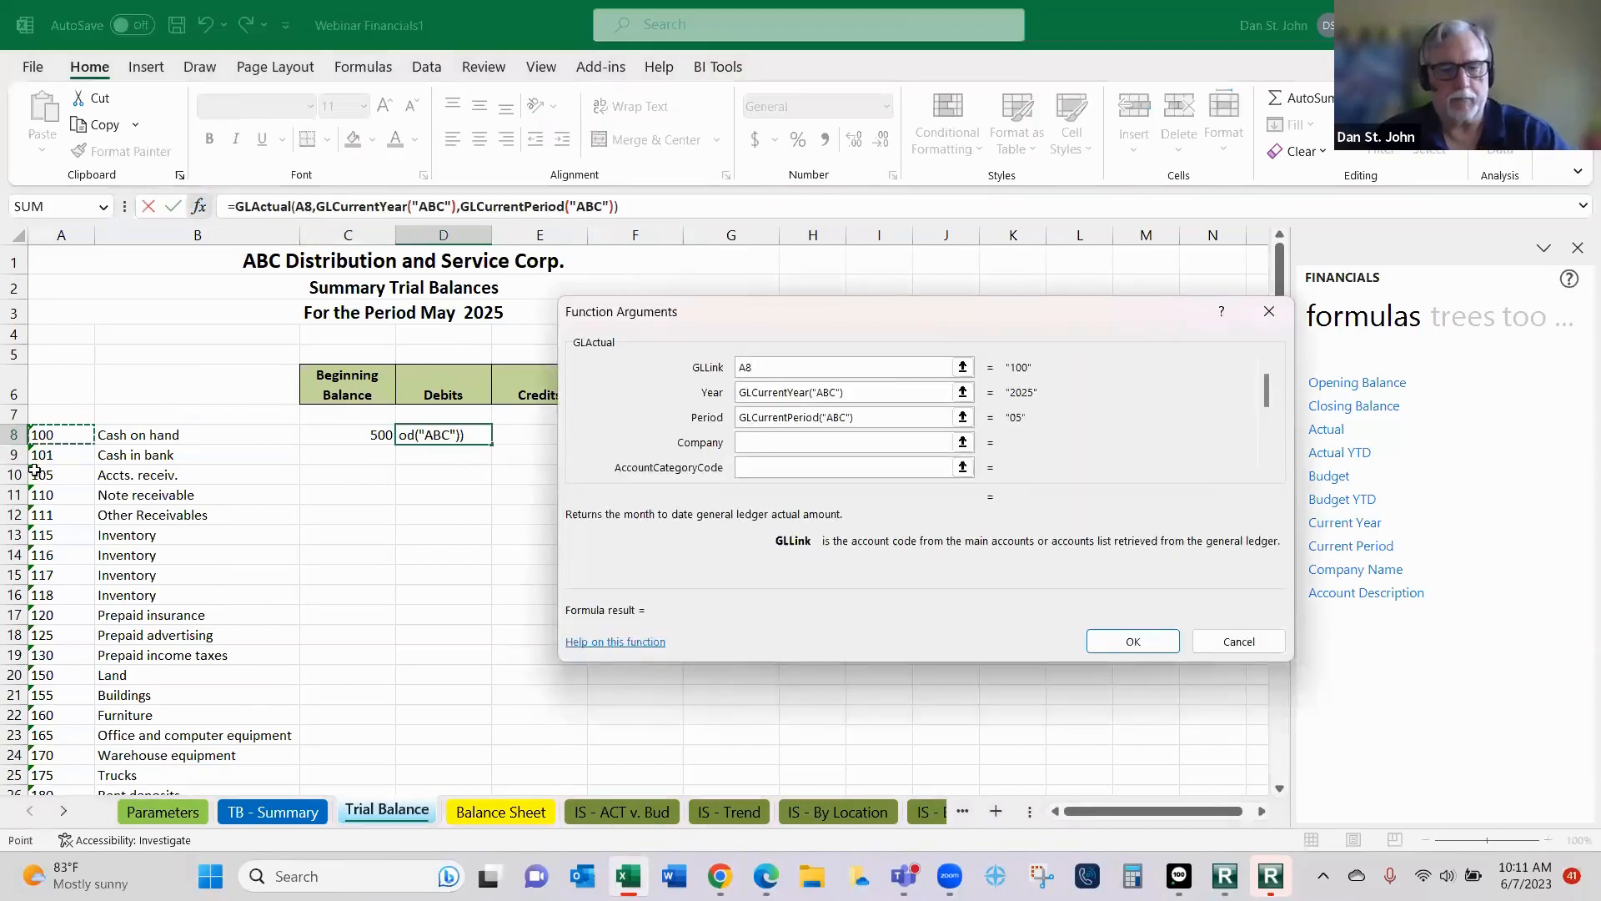
{"action": "key", "text": "F4"}
{"action": "key", "text": "F4"}
{"action": "key", "text": "F4"}
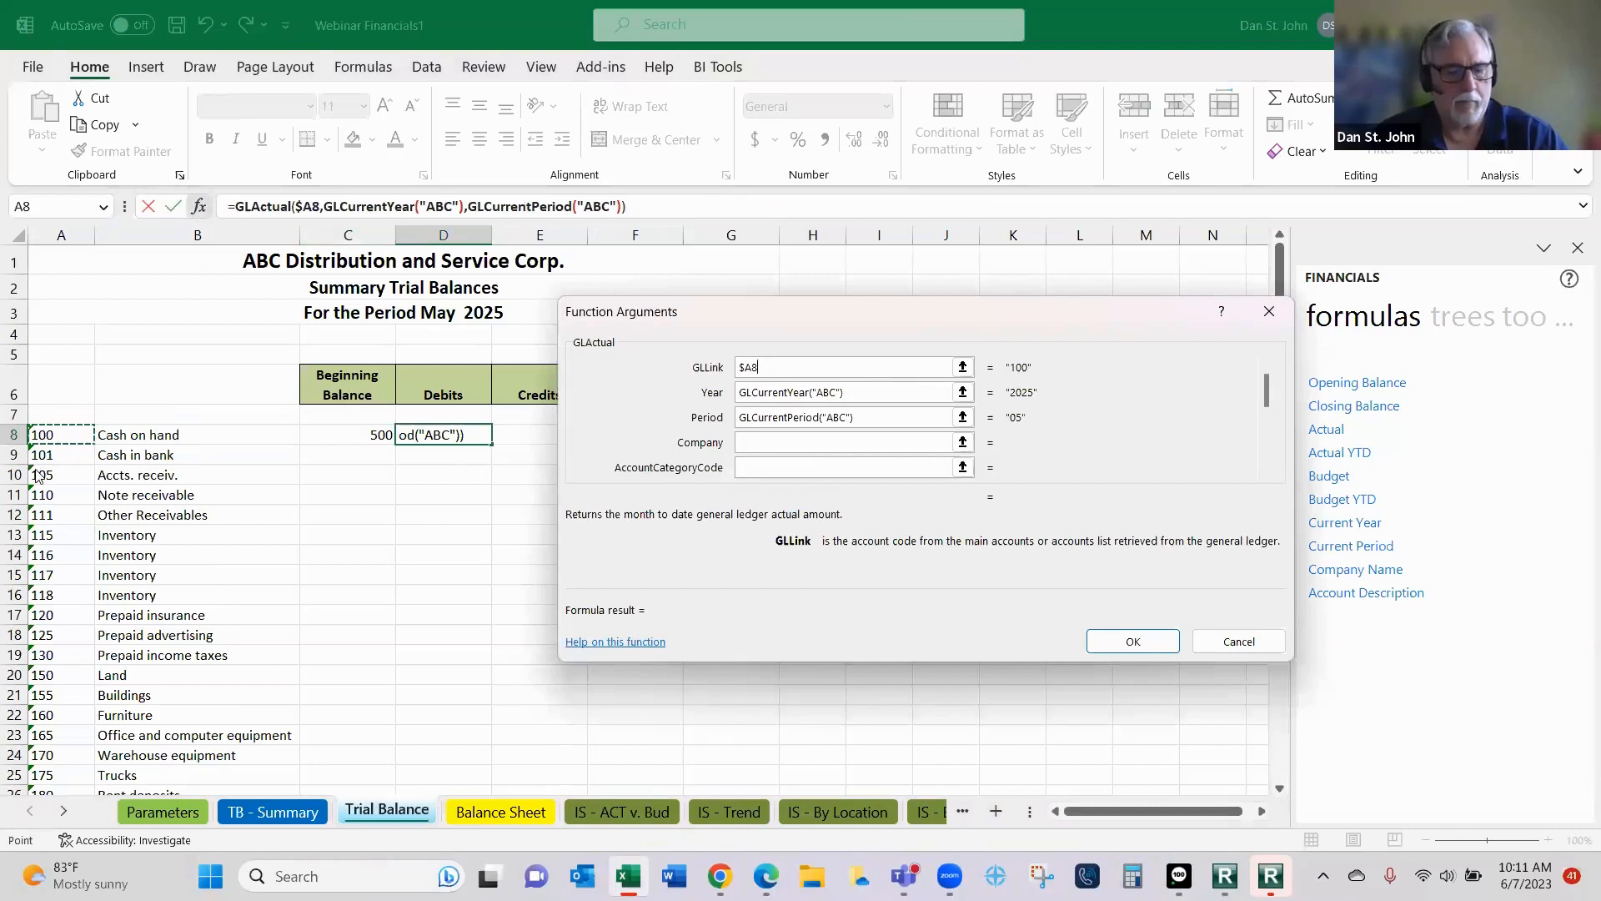
{"action": "key", "text": "Tab"}
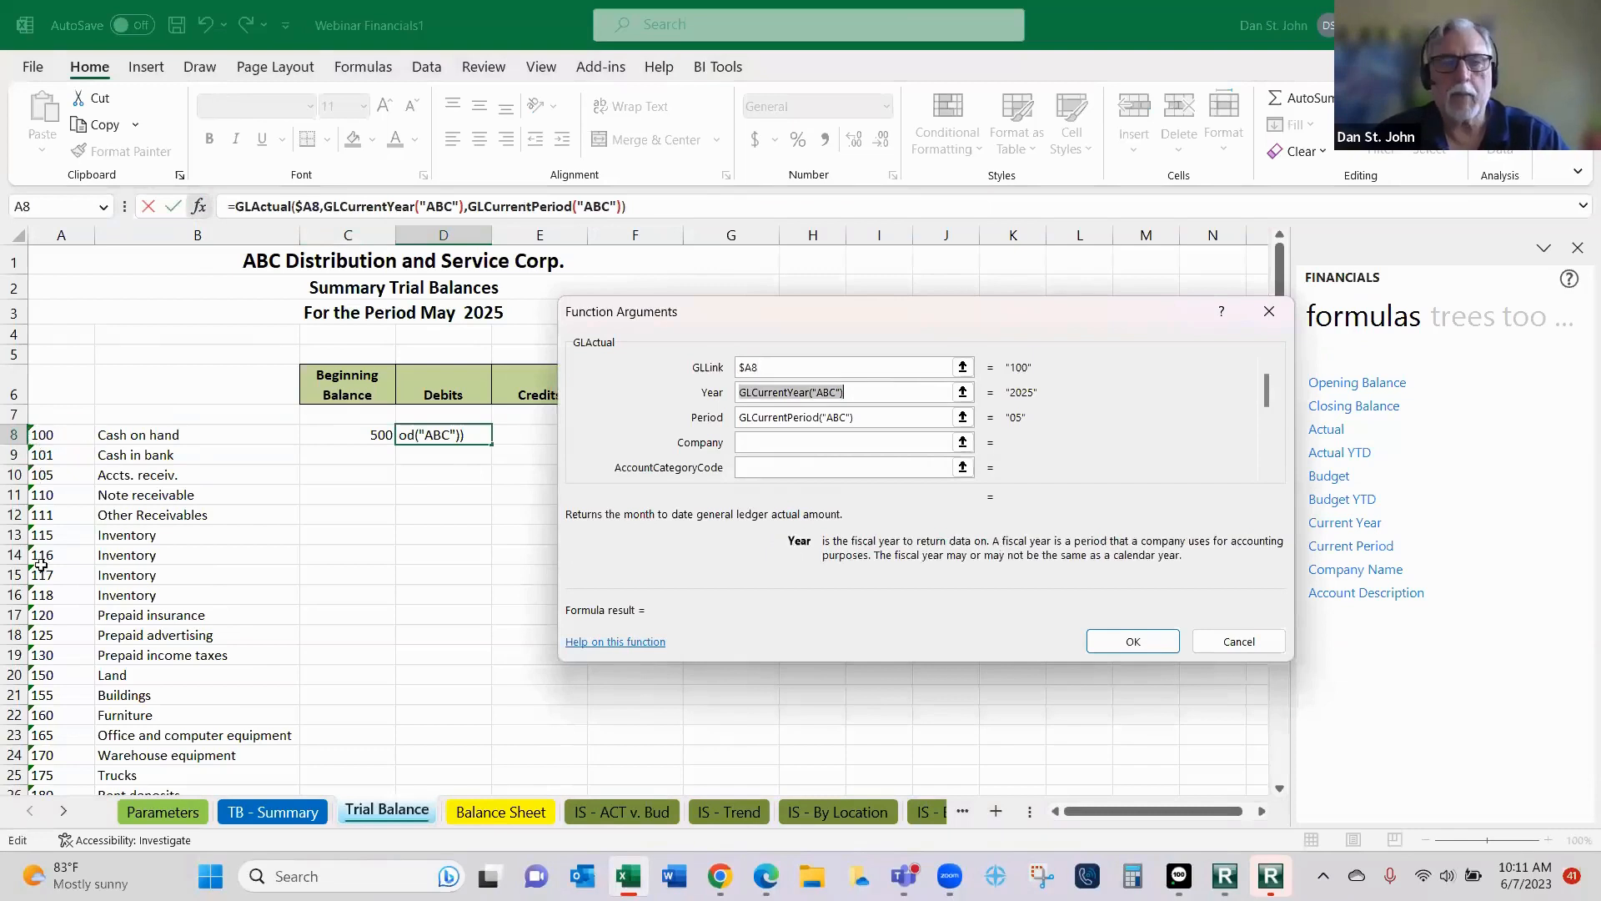
- Set the D8 function's Year argument to Parameters!$C$6 and its Period argument to Parameters!$C$7, both as absolute references
{"action": "left_click", "coordinate": [155, 812]}
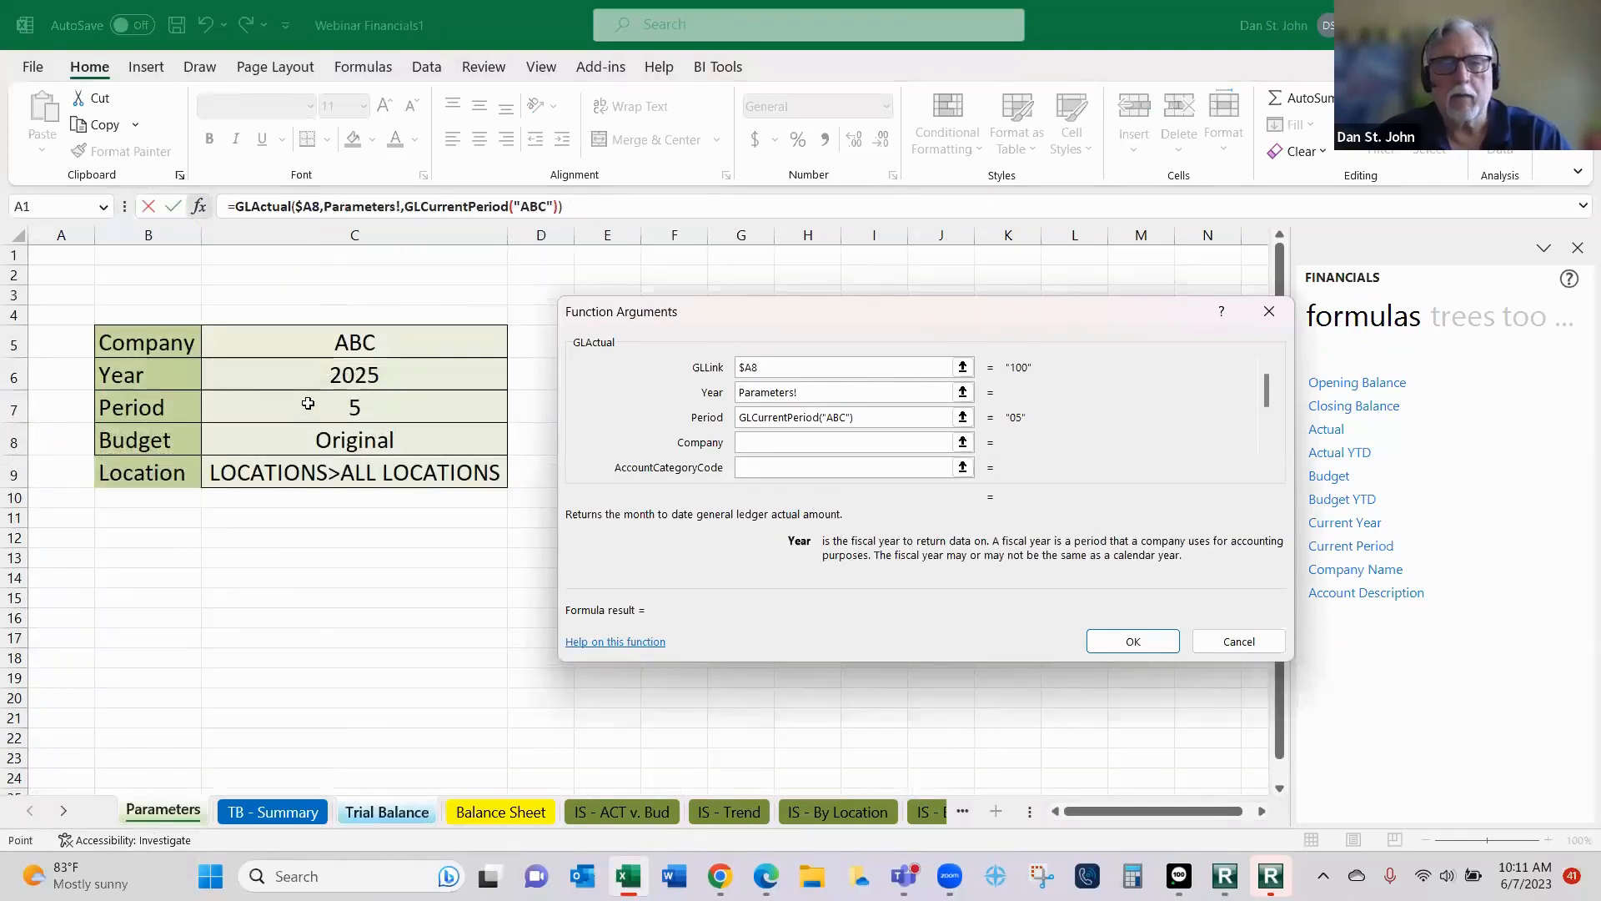
{"action": "left_click", "coordinate": [331, 374]}
{"action": "key", "text": "F4"}
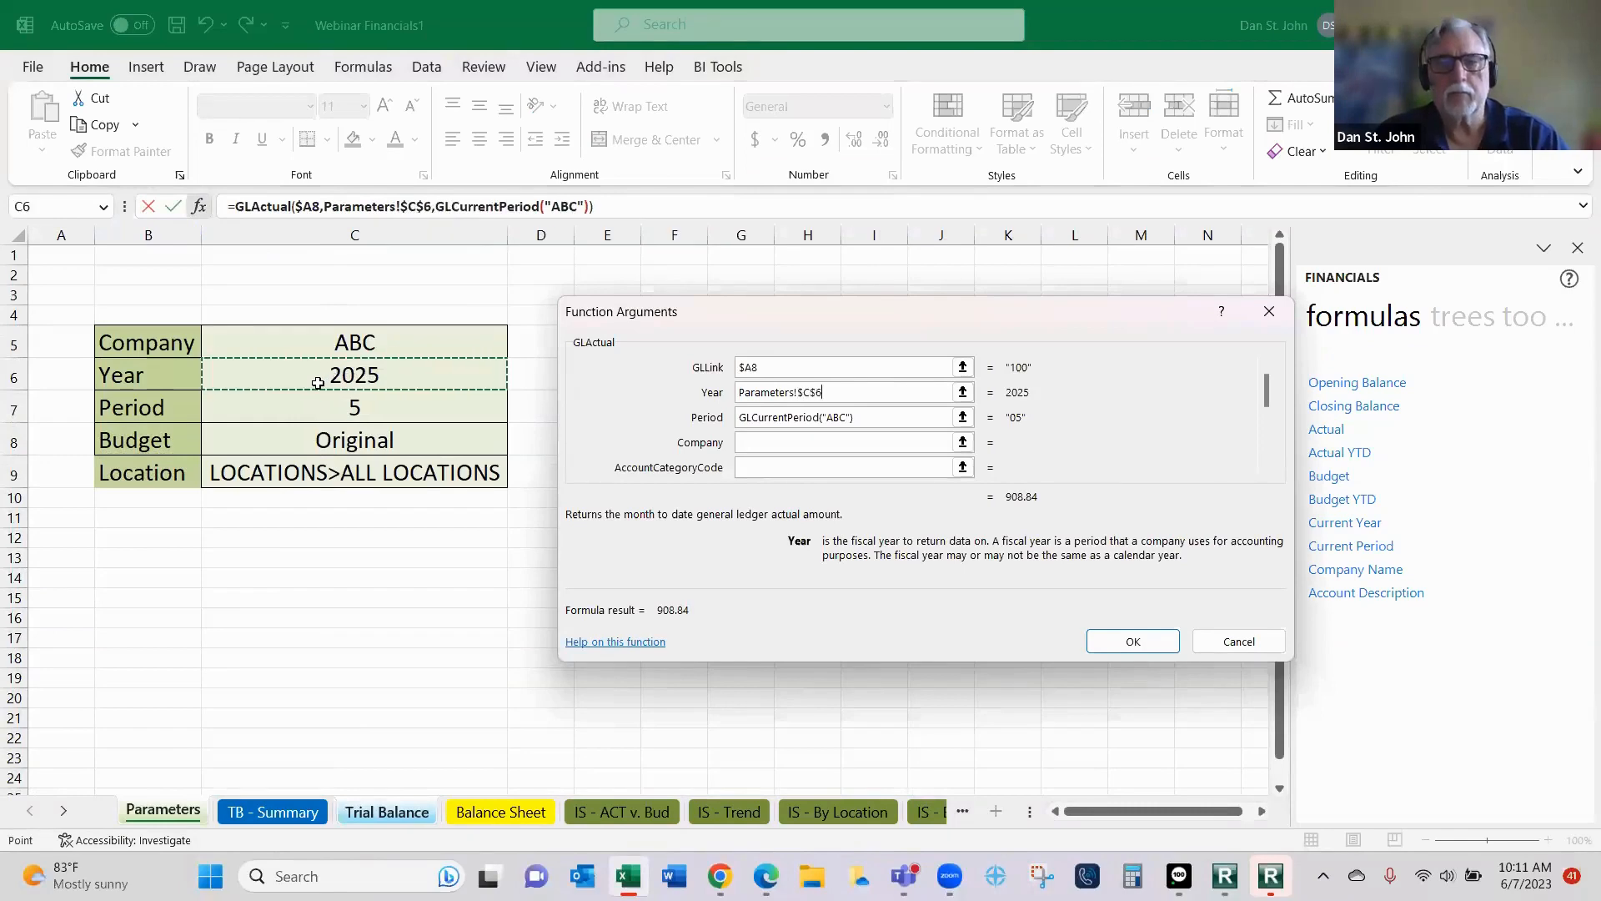
{"action": "key", "text": "Tab"}
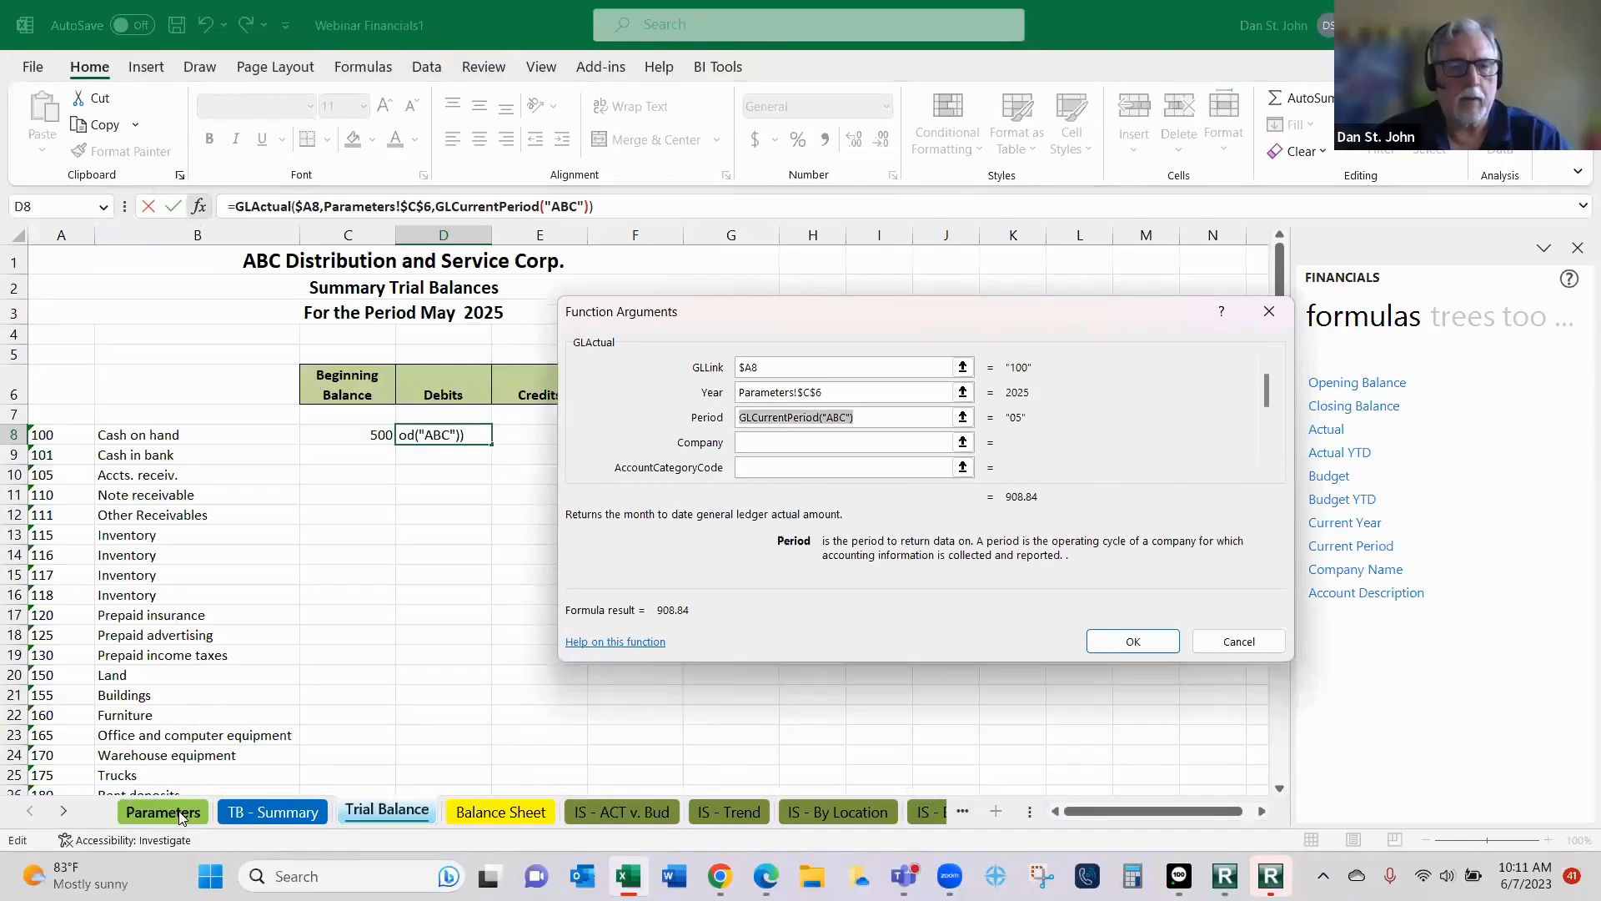
{"action": "left_click", "coordinate": [179, 813]}
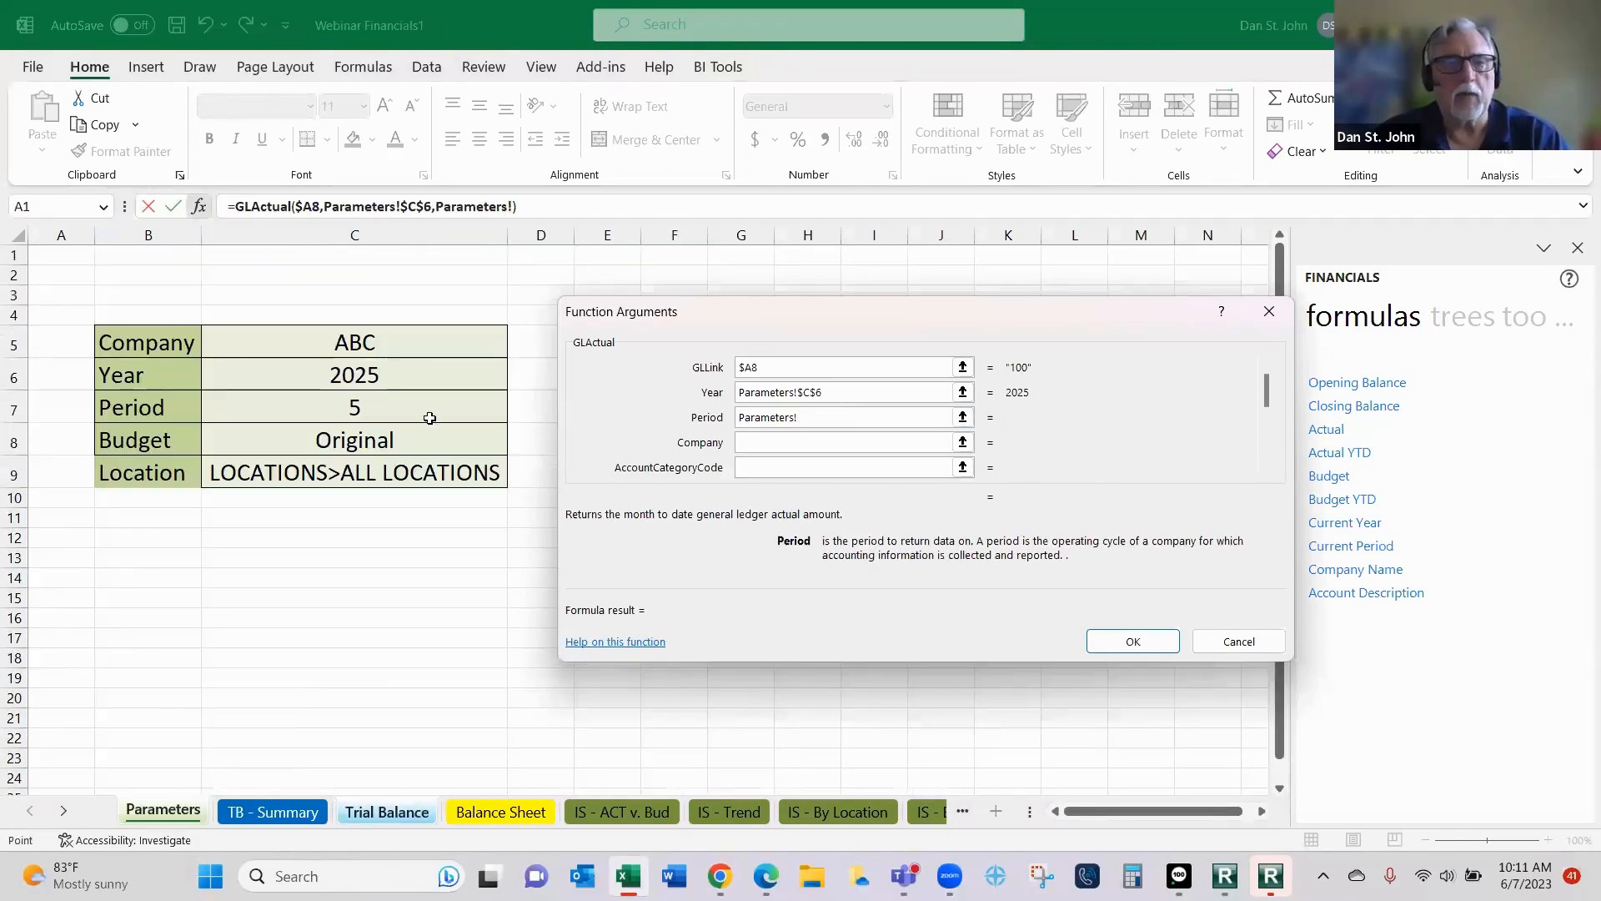
{"action": "left_click", "coordinate": [419, 413]}
{"action": "key", "text": "F4"}
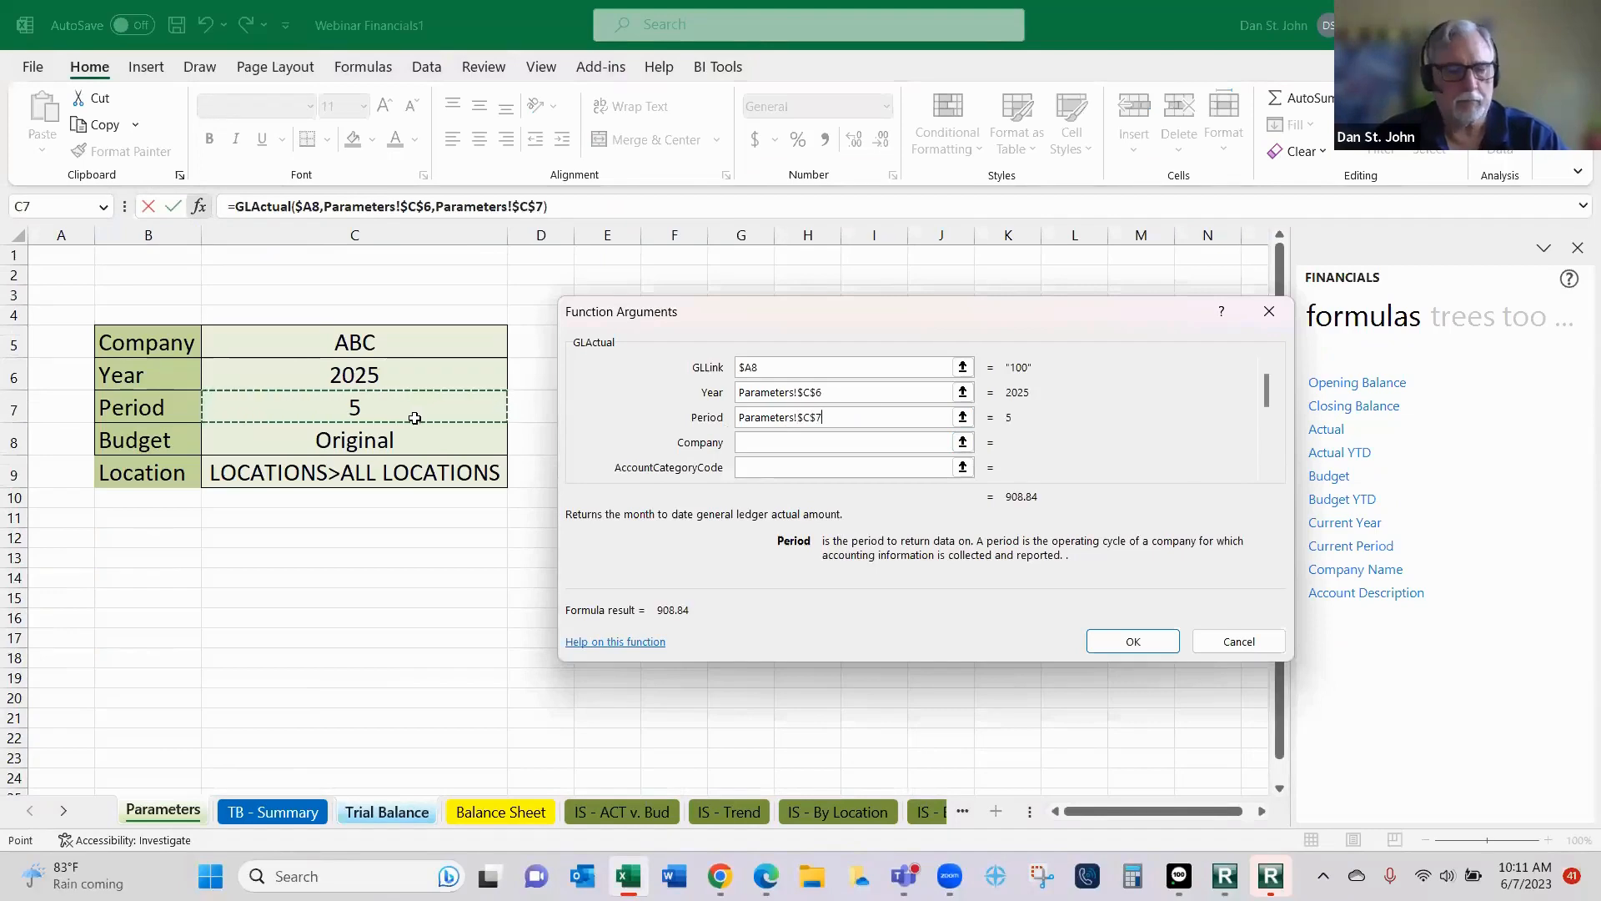
{"action": "key", "text": "Tab"}
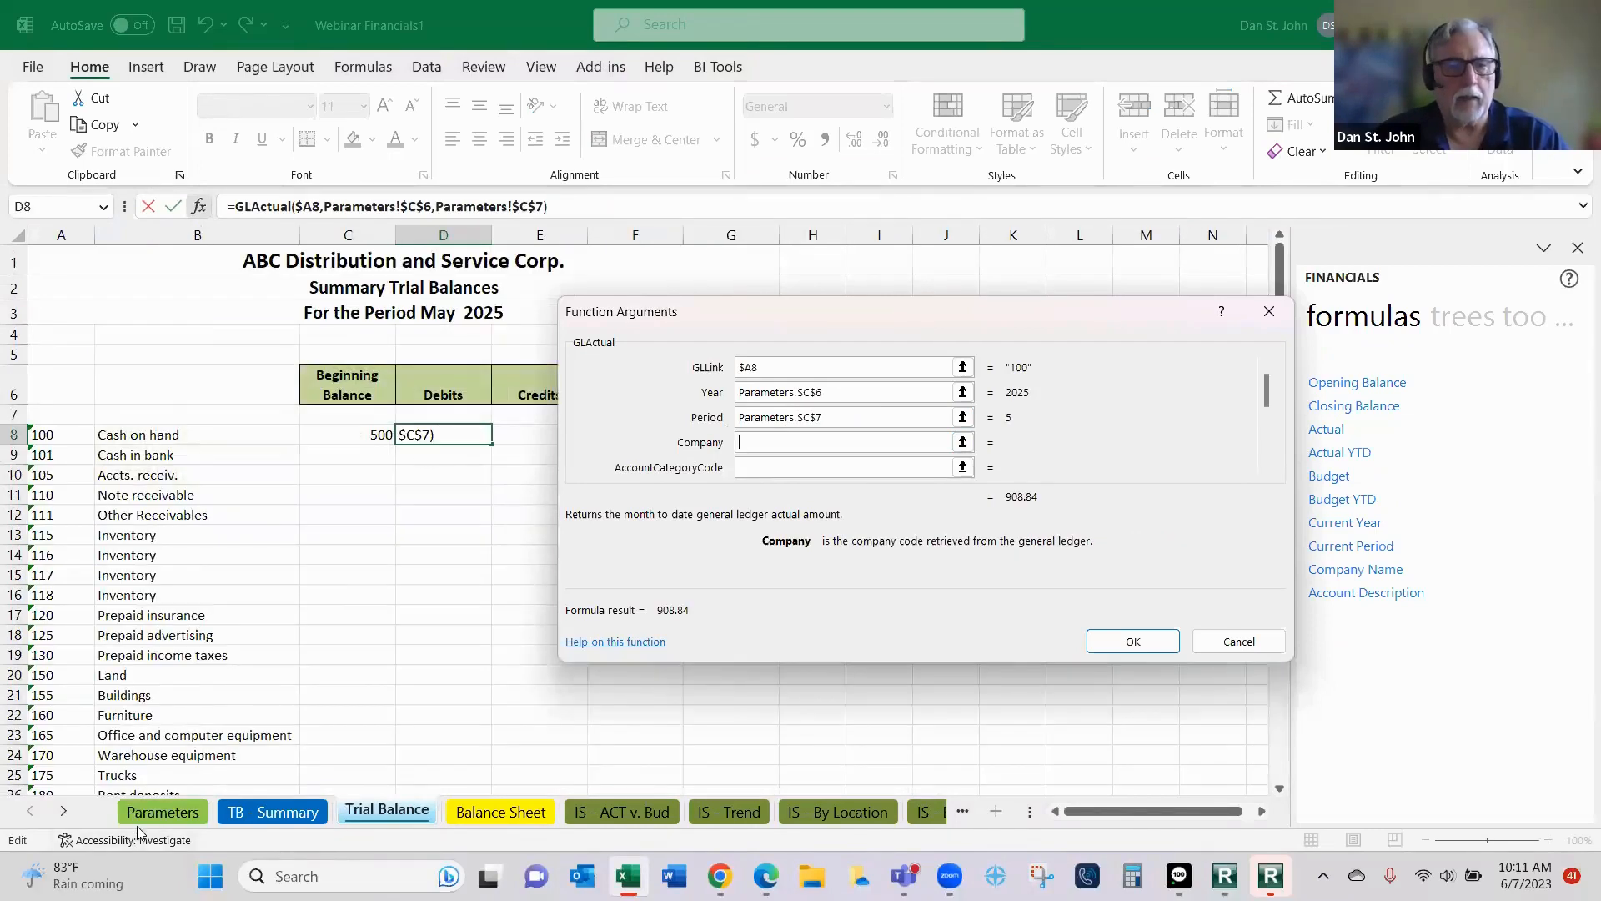
- Set the Company argument of the D8 actual function to the absolute reference Parameters!$C$5
{"action": "left_click", "coordinate": [160, 812]}
{"action": "left_click", "coordinate": [338, 350]}
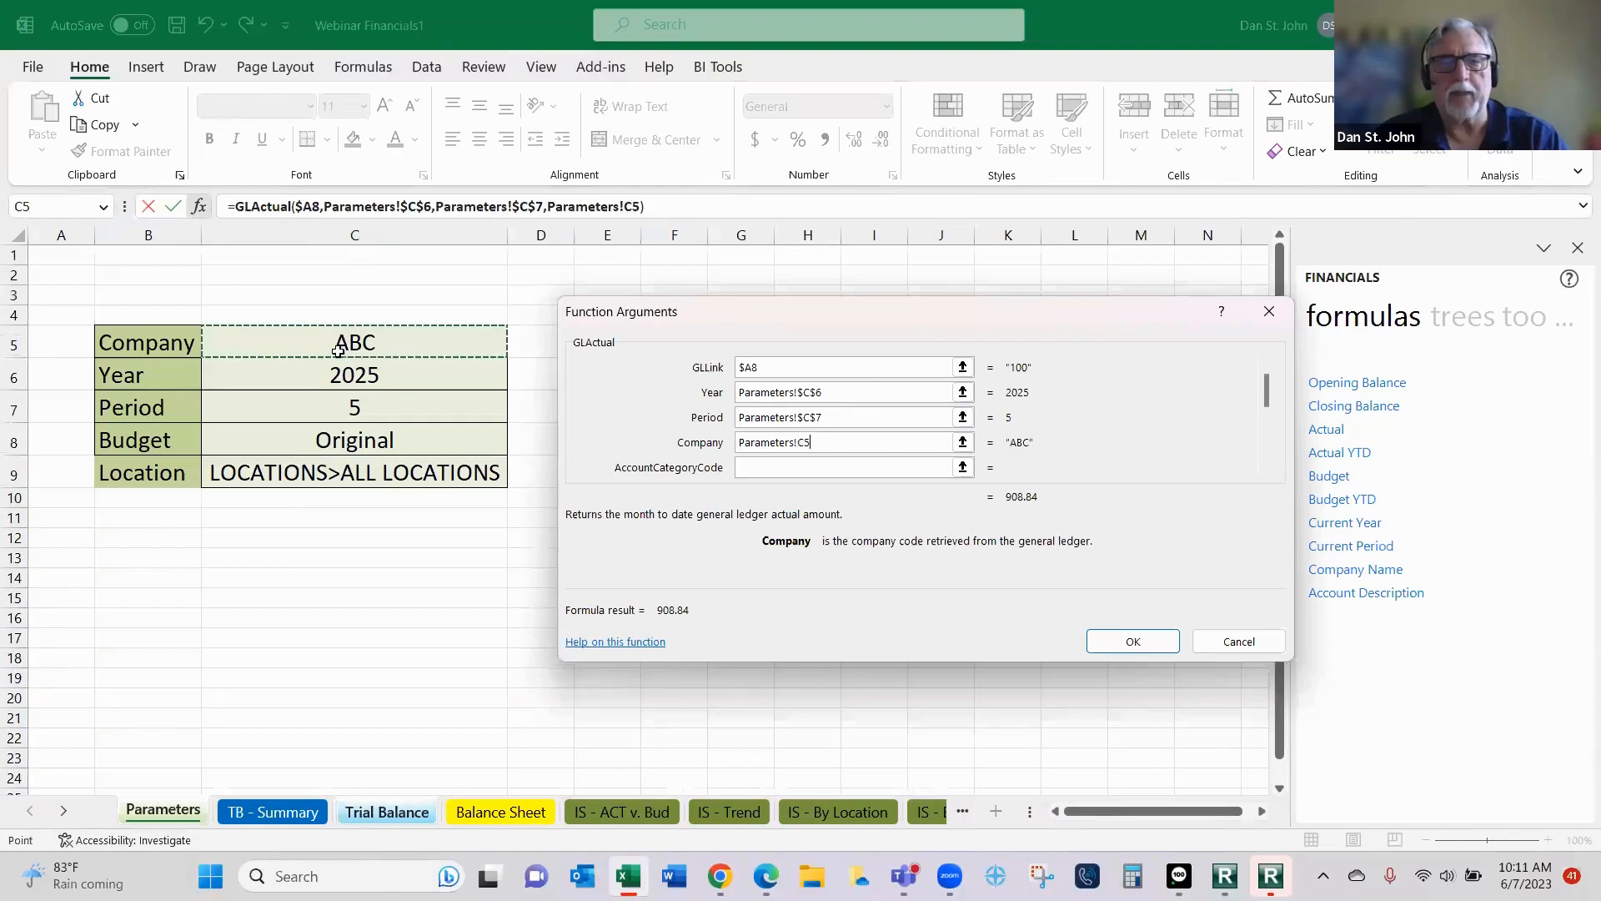
{"action": "key", "text": "F4"}
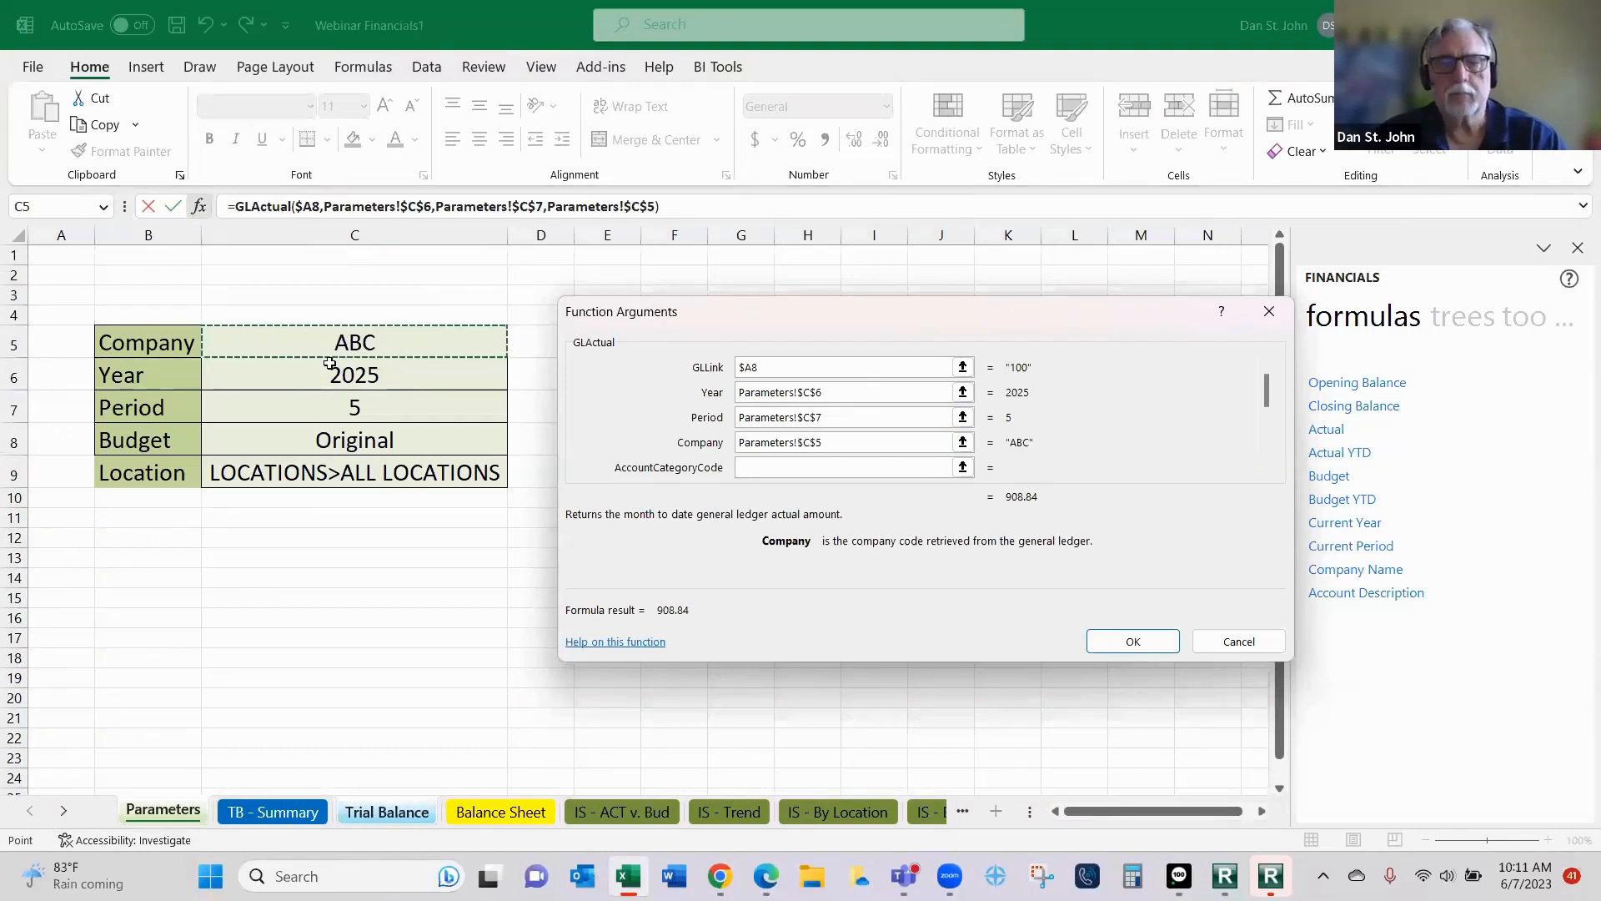
{"action": "key", "text": "Tab"}
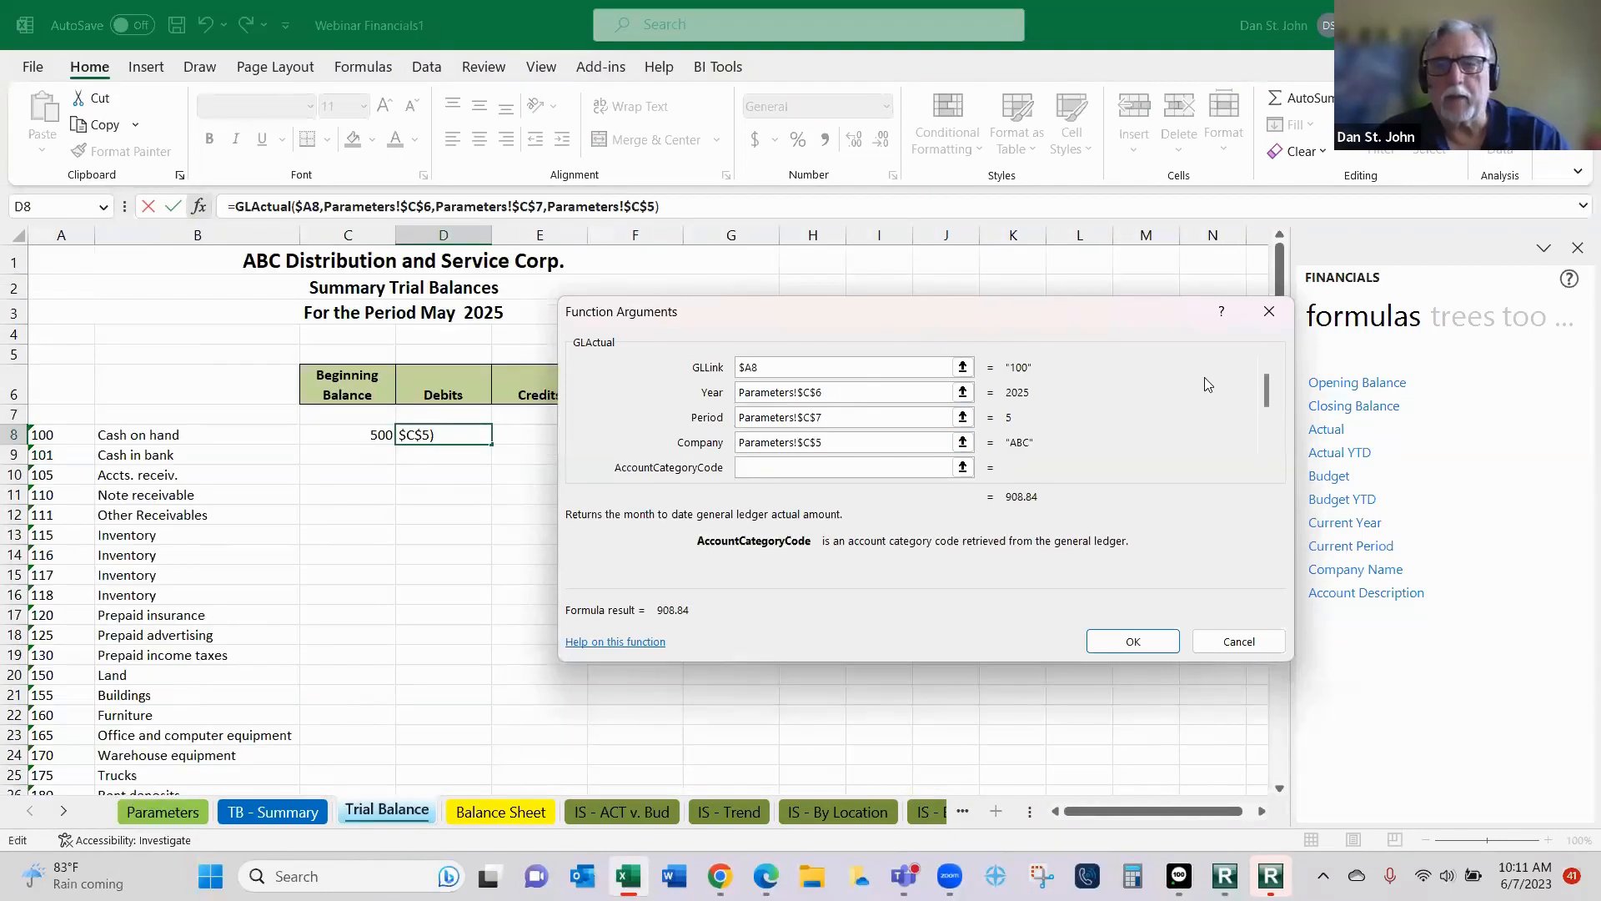
- Set the BalanceType argument to Debit and apply the actual function to D8
{"action": "scroll", "coordinate": [1210, 392], "scroll_direction": "down", "scroll_amount": 5}
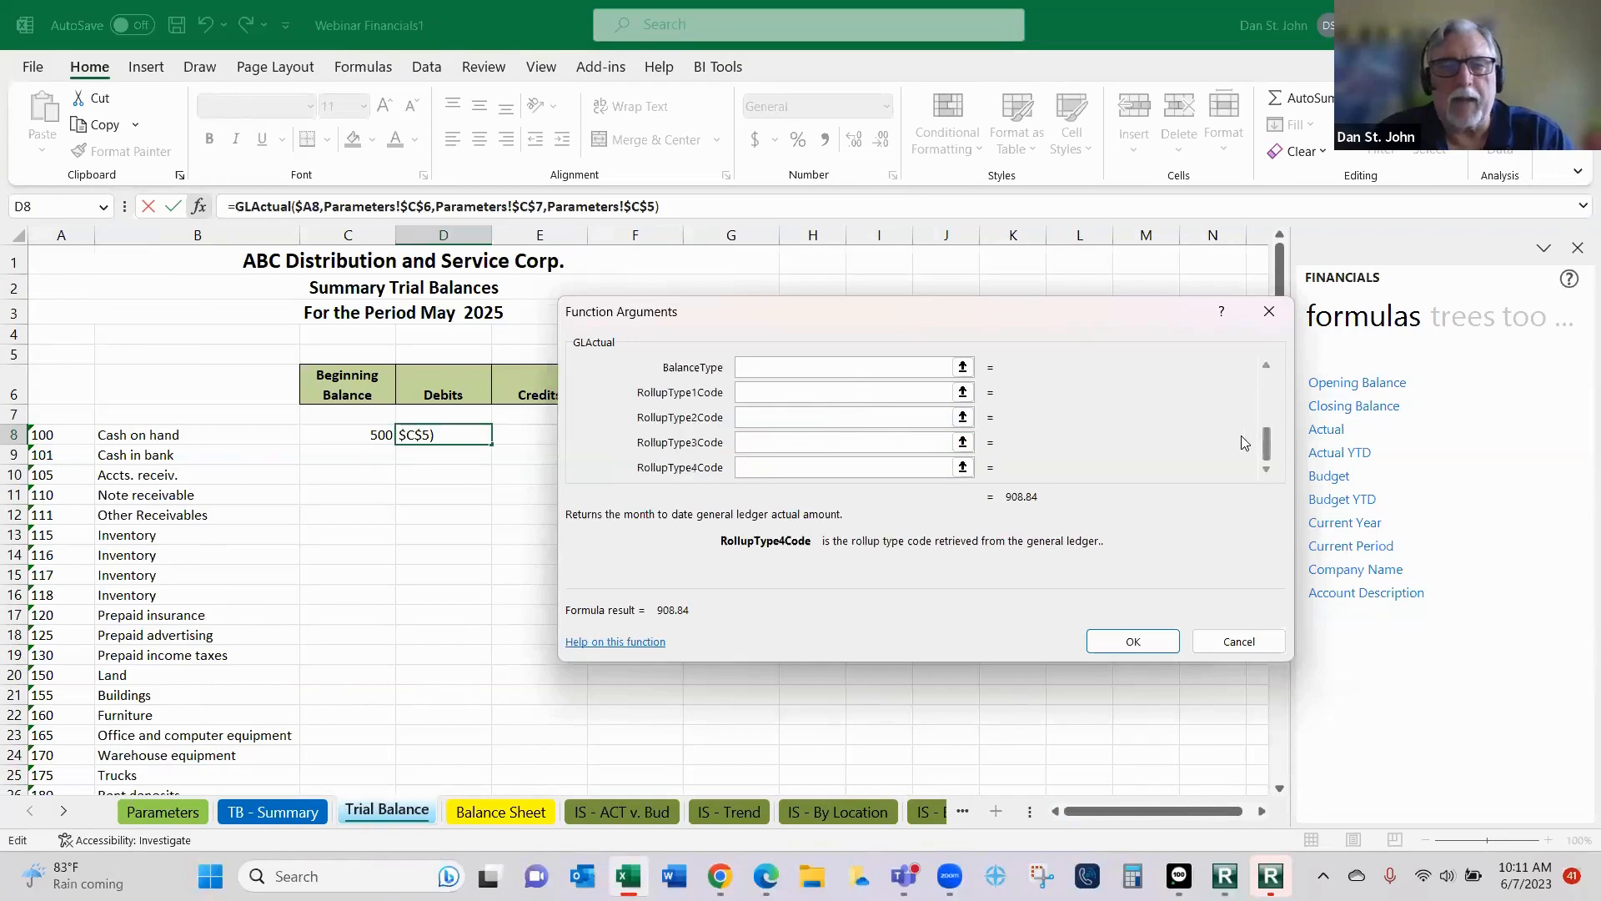
{"action": "left_click", "coordinate": [785, 368]}
{"action": "type", "text": "Debit"}
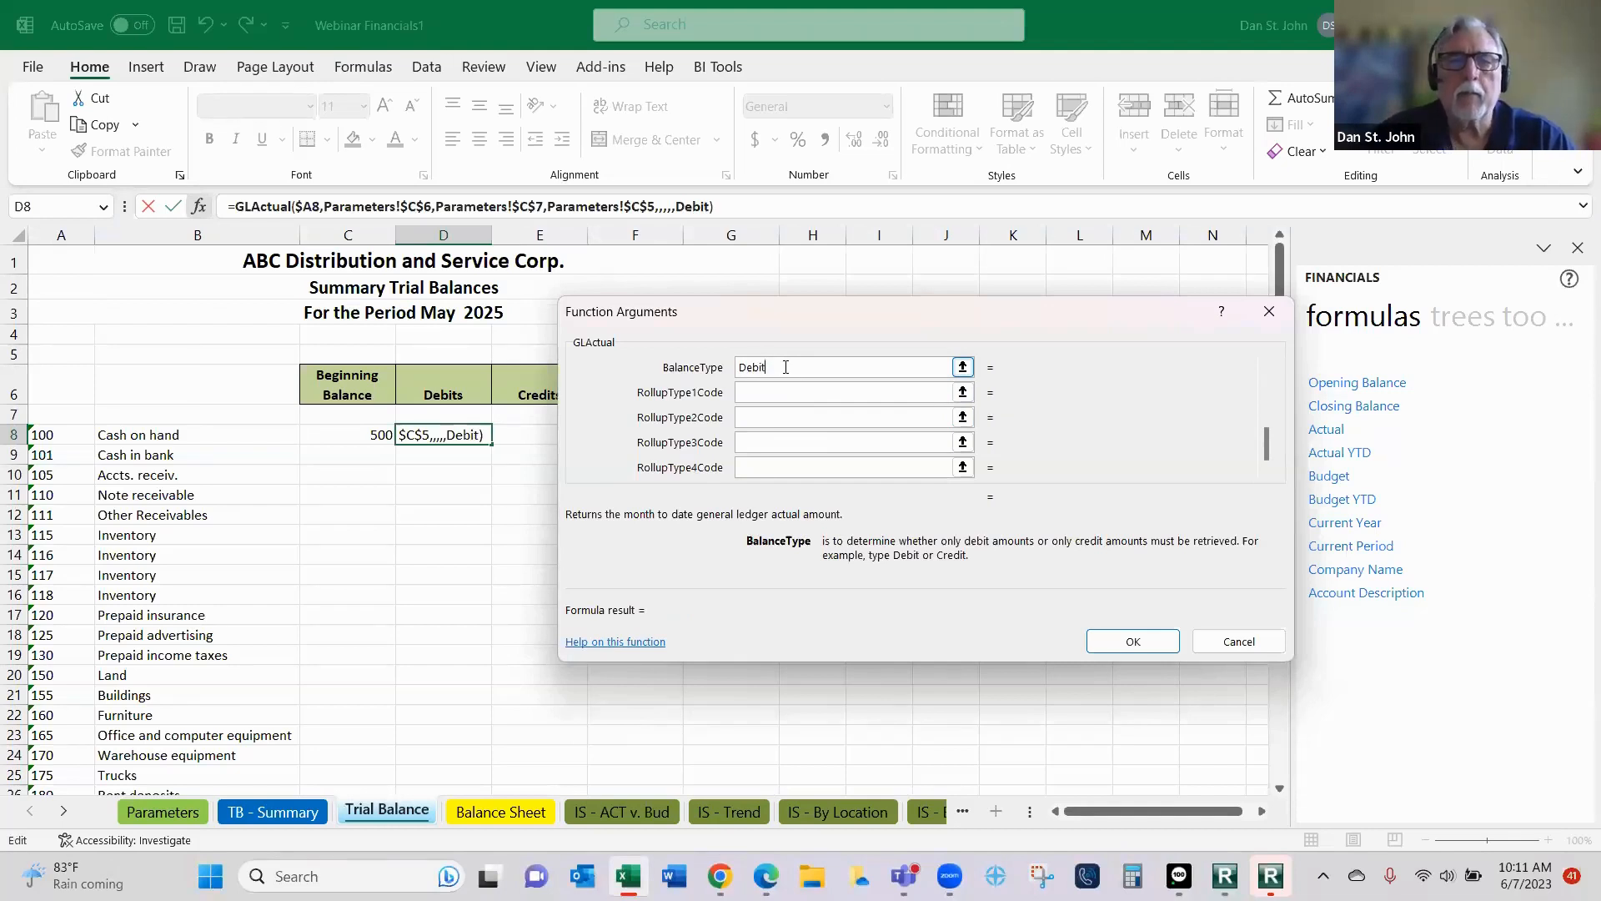
{"action": "left_click", "coordinate": [1131, 643]}
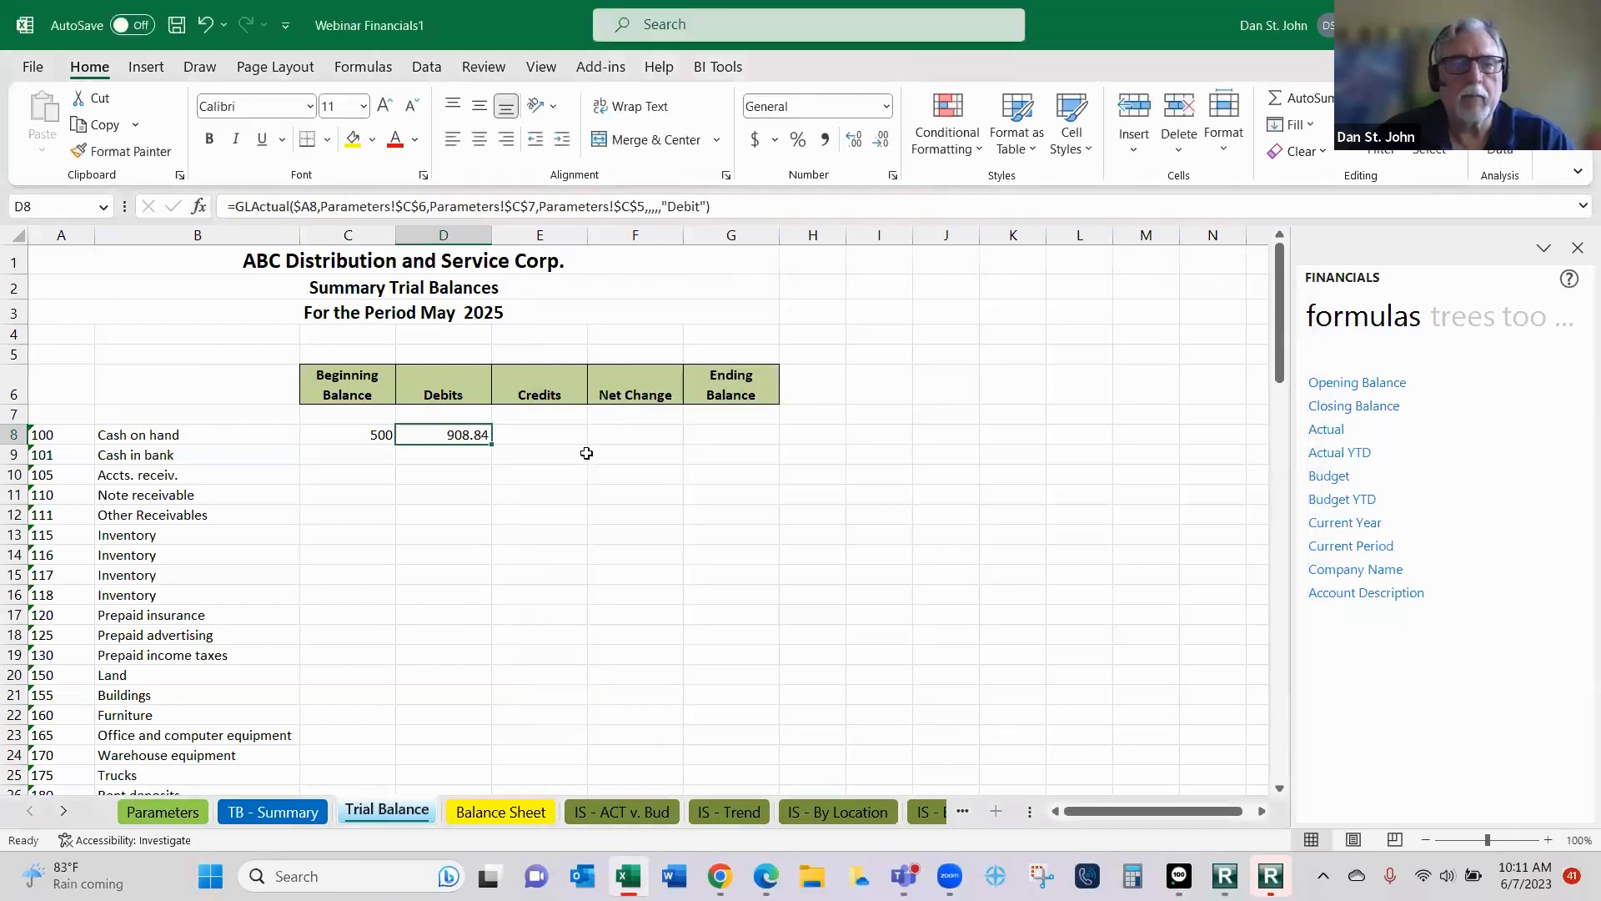
- Copy the Debits formula from D8 into the Credits and Net Change cells E8:F8
{"action": "right_click", "coordinate": [446, 433]}
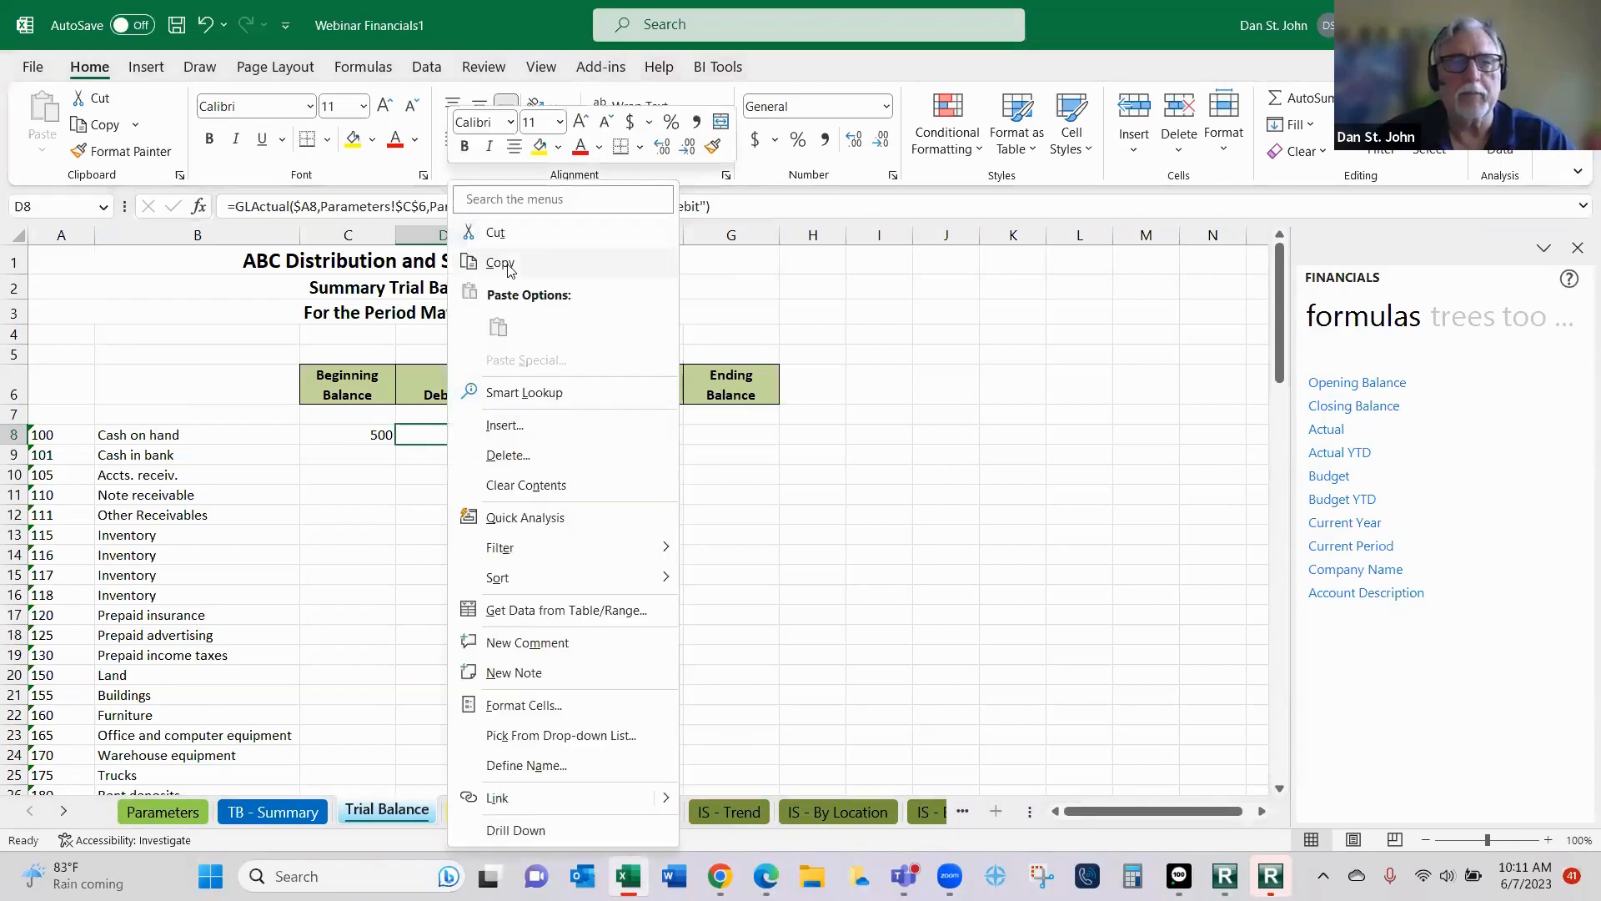
{"action": "left_click", "coordinate": [503, 264]}
{"action": "left_click", "coordinate": [565, 436]}
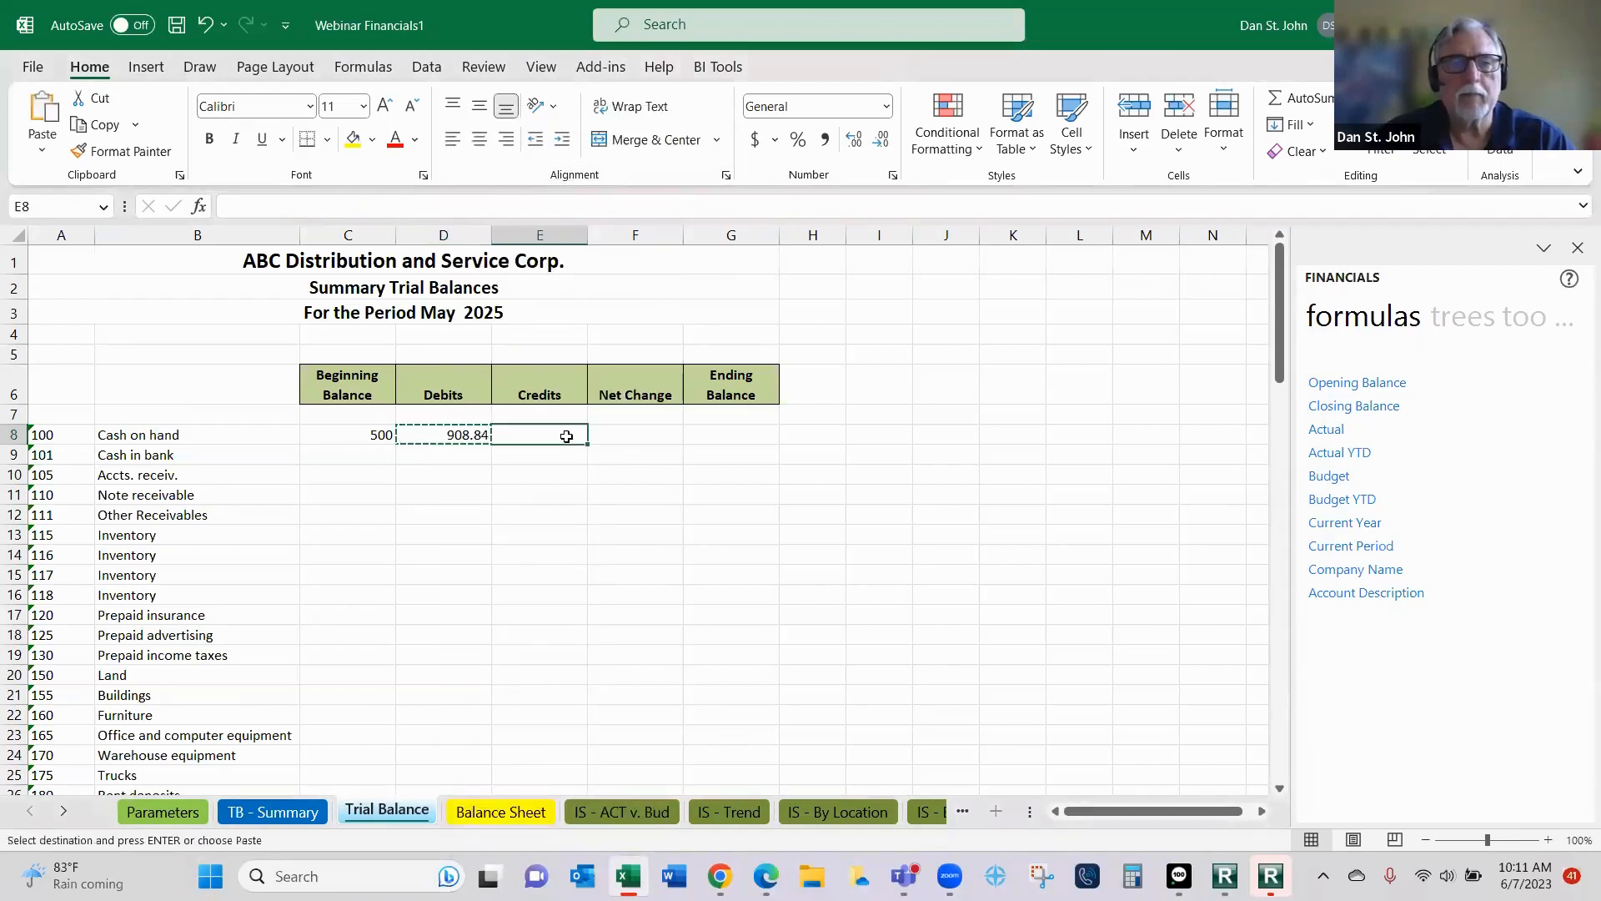
{"action": "left_click", "coordinate": [623, 431], "text": "shift"}
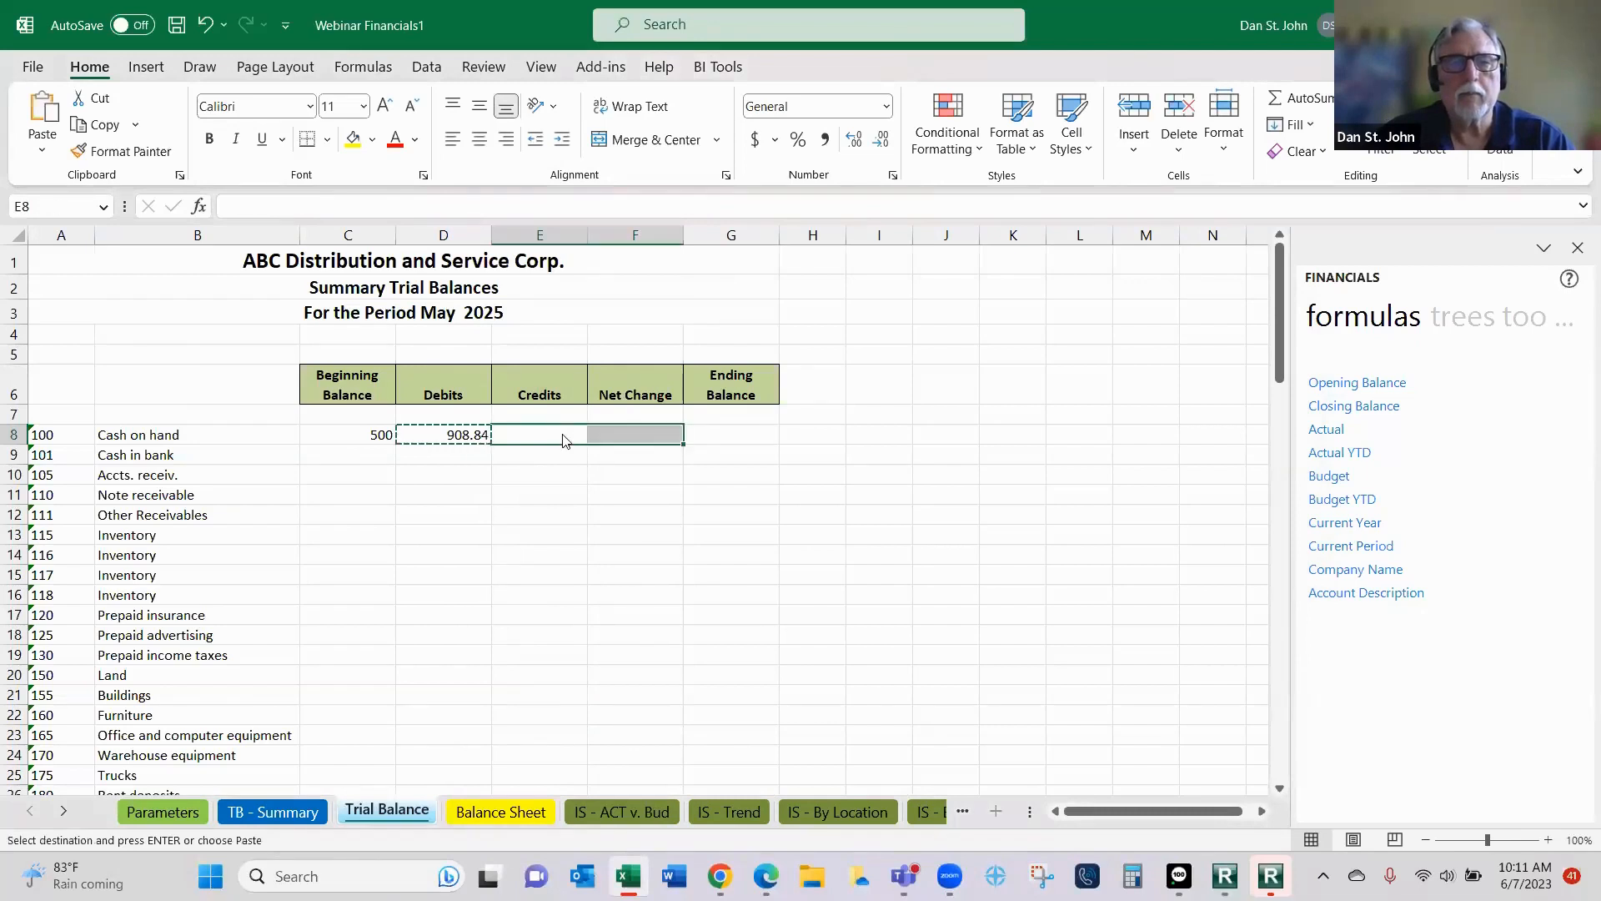
{"action": "right_click", "coordinate": [565, 439]}
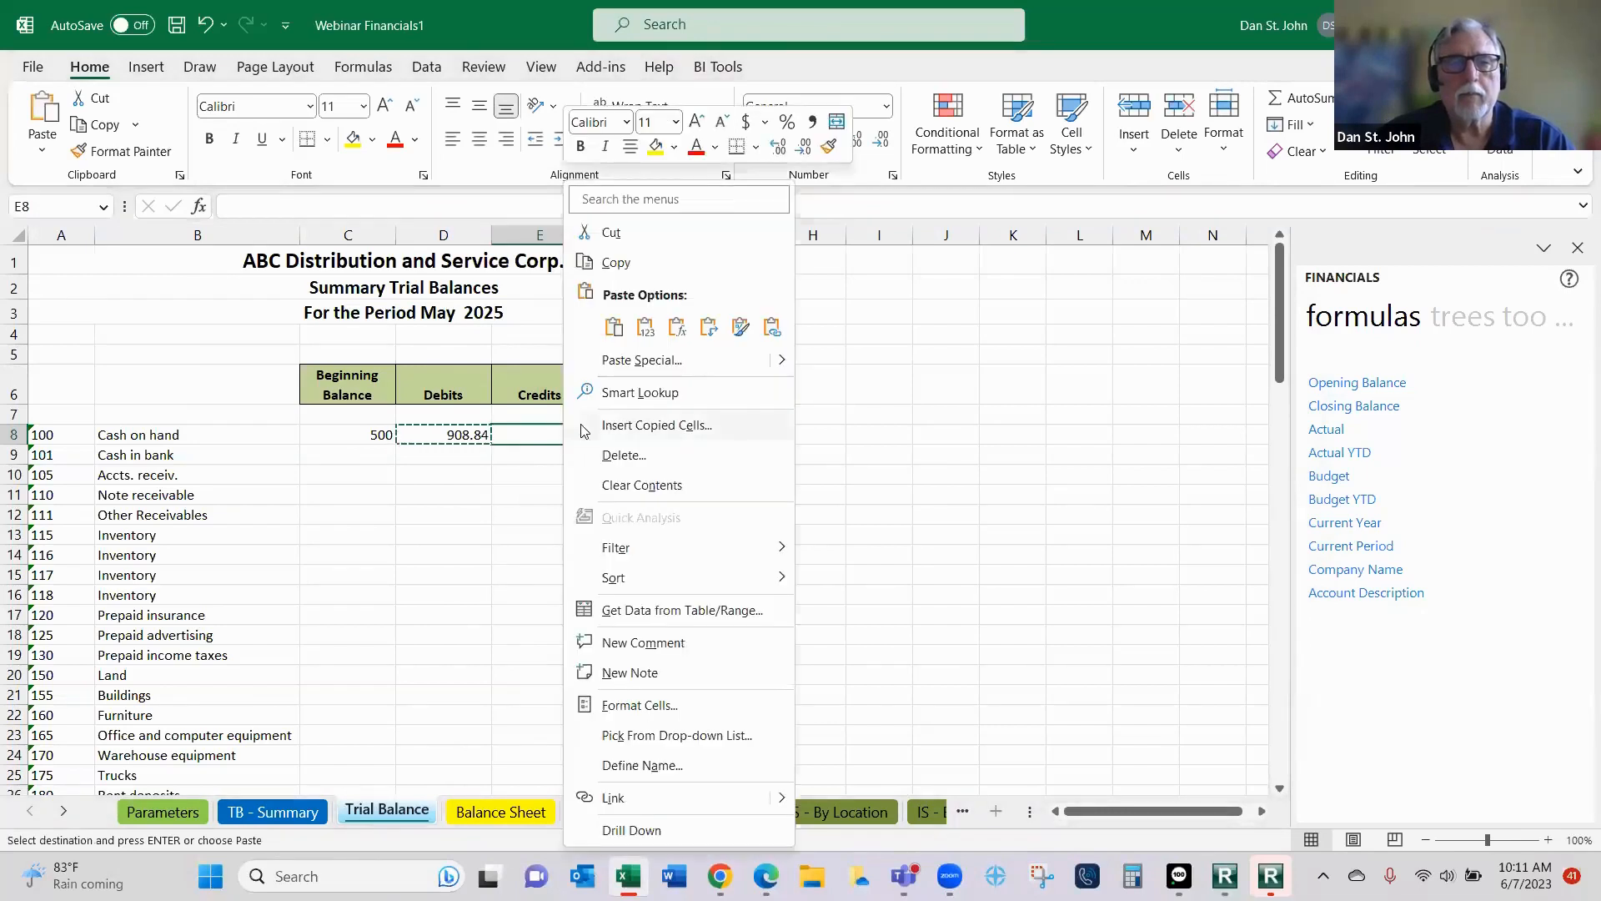
{"action": "left_click", "coordinate": [613, 329]}
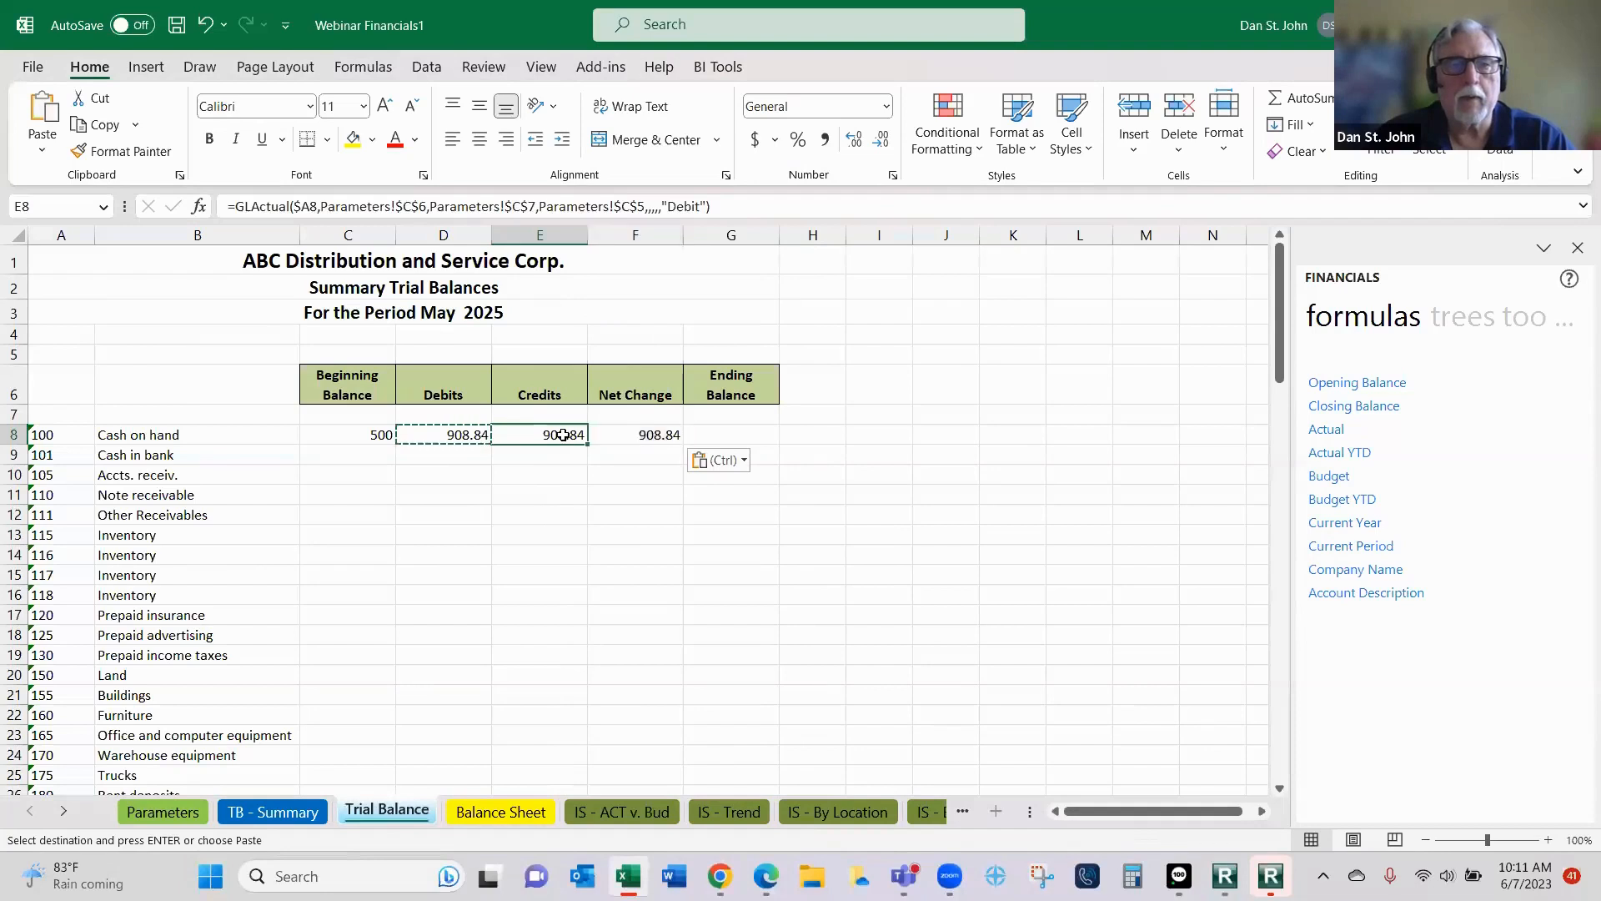
- Change the BalanceType argument of the actual function in Credits cell E8 to Credit and apply it
{"action": "left_click", "coordinate": [193, 208]}
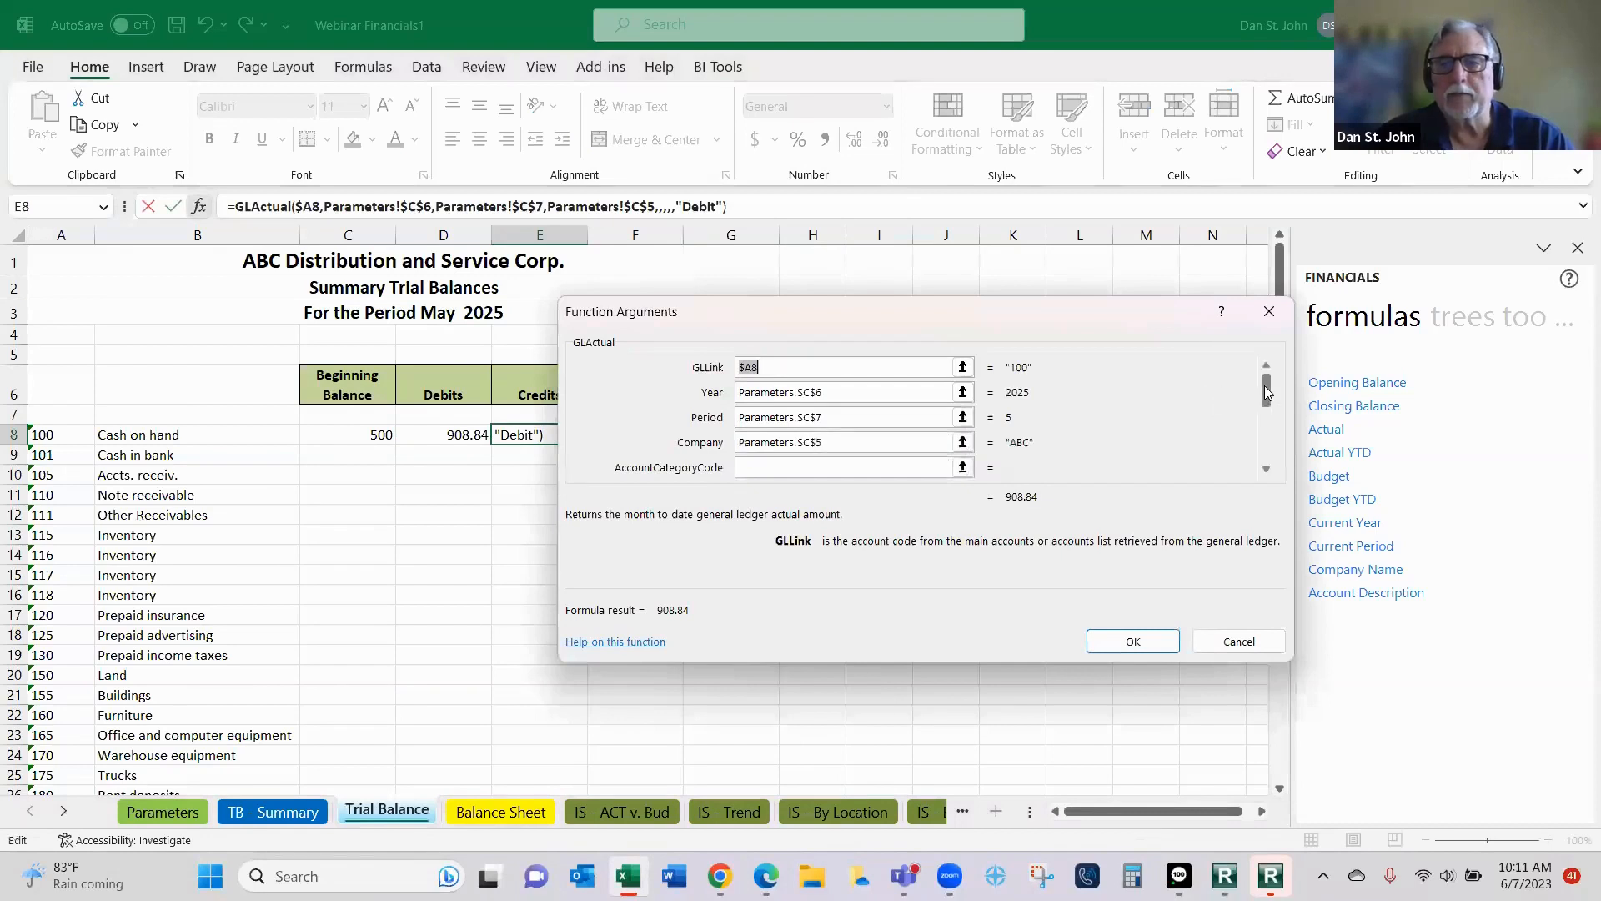
{"action": "left_click_drag", "start_coordinate": [1266, 392], "coordinate": [1270, 428]}
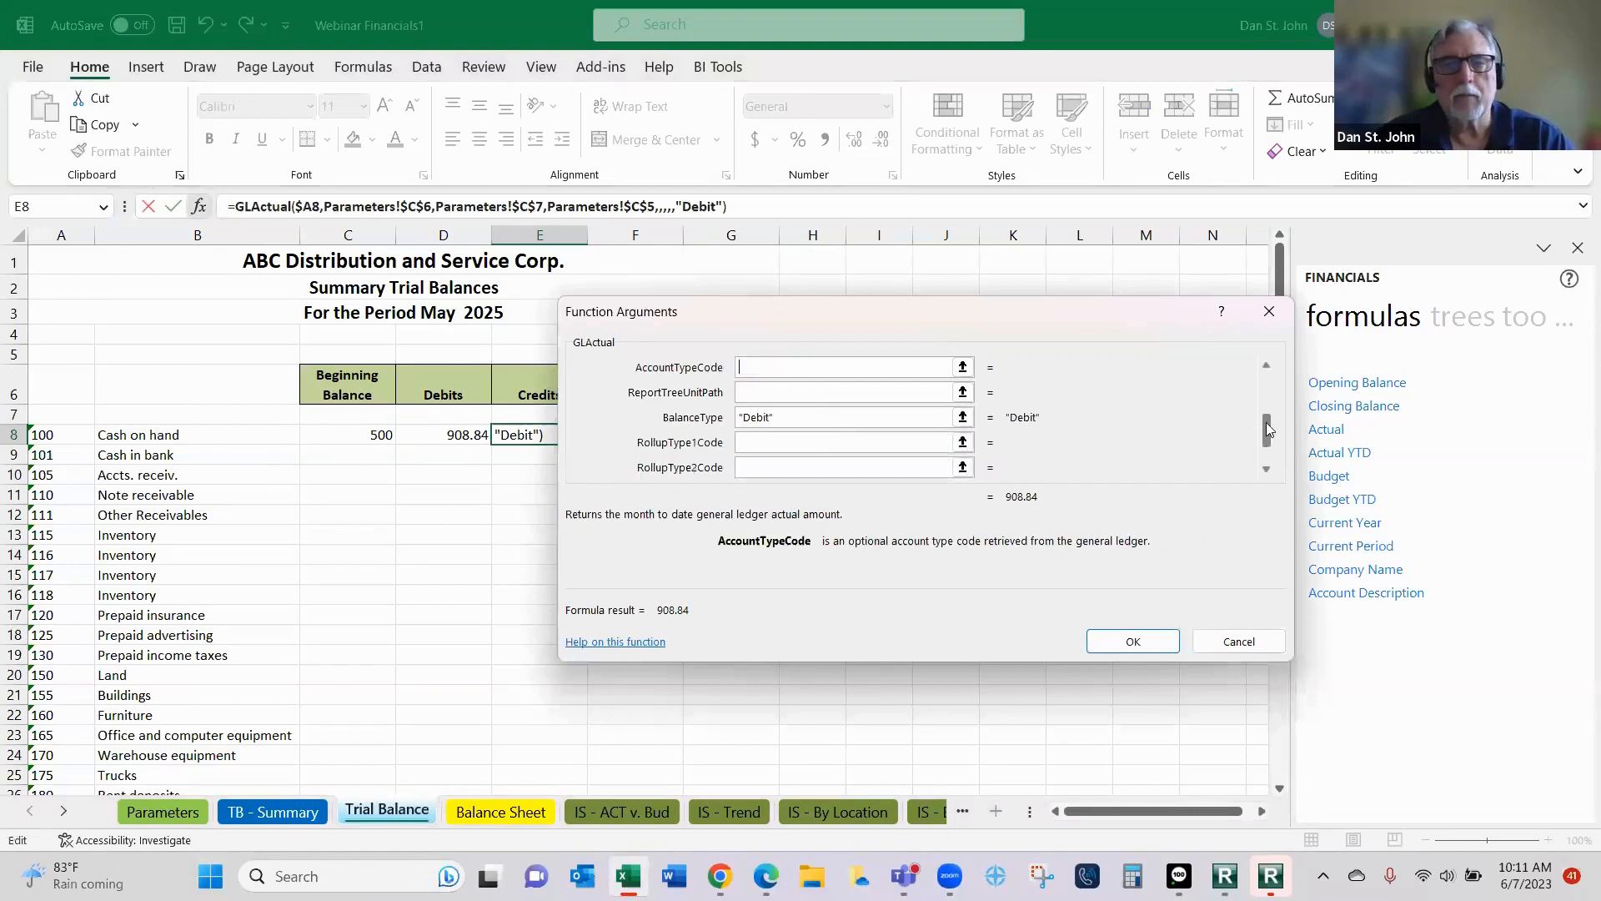
{"action": "left_click", "coordinate": [866, 420]}
{"action": "key", "text": "BackSpace"}
{"action": "key", "text": "BackSpace"}
{"action": "key", "text": "BackSpace"}
{"action": "key", "text": "BackSpace"}
{"action": "key", "text": "BackSpace"}
{"action": "key", "text": "BackSpace"}
{"action": "key", "text": "BackSpace"}
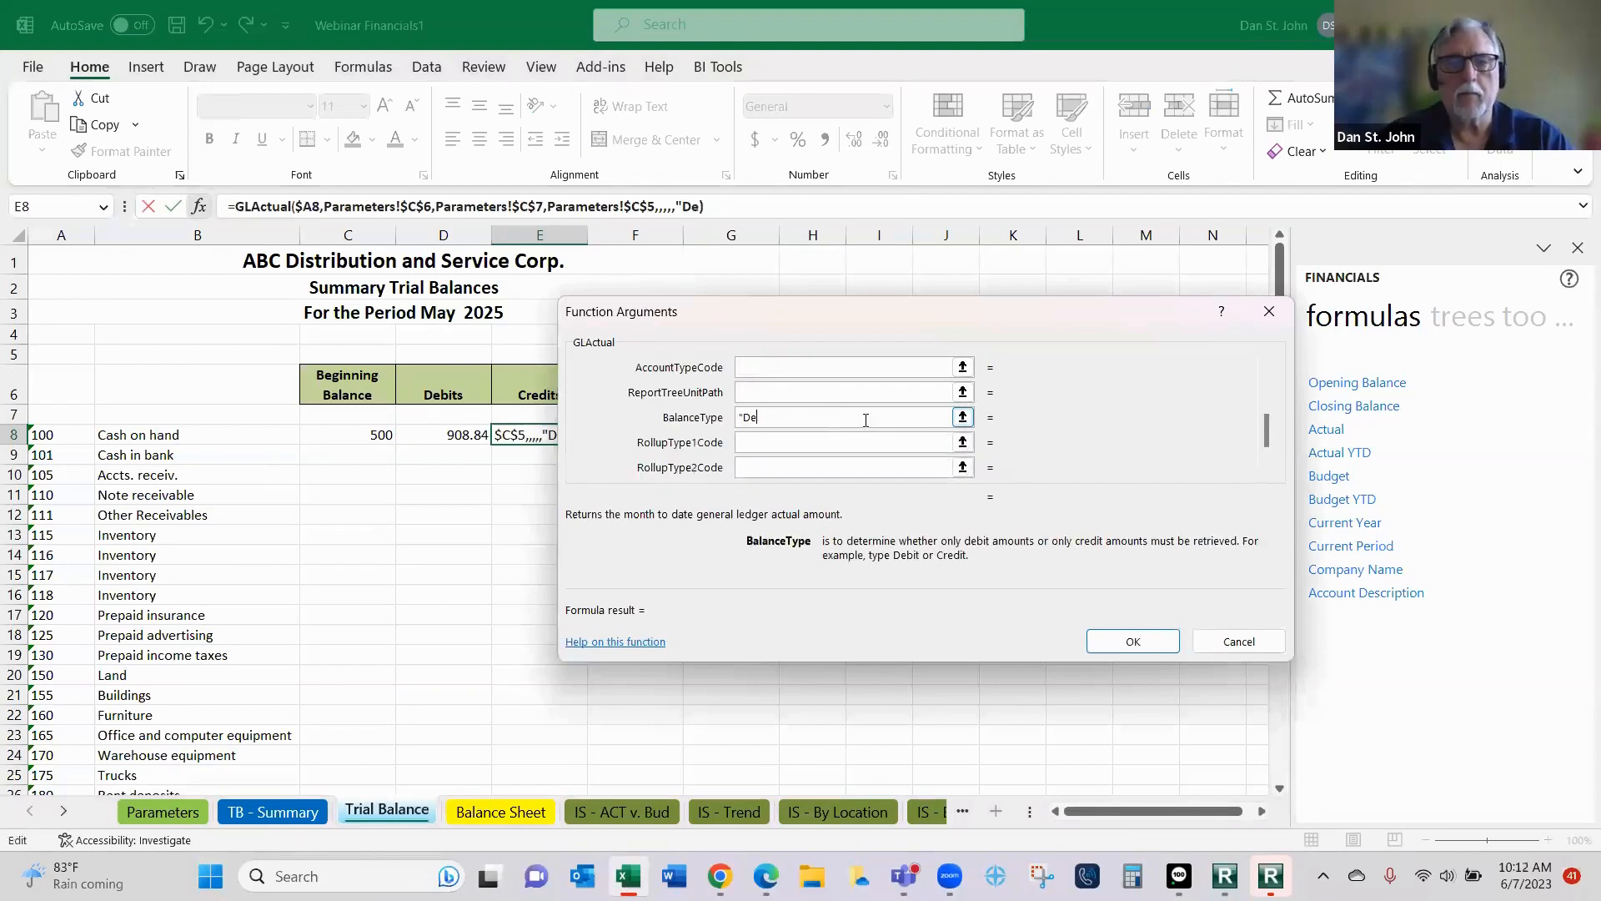
{"action": "type", "text": "Credit"}
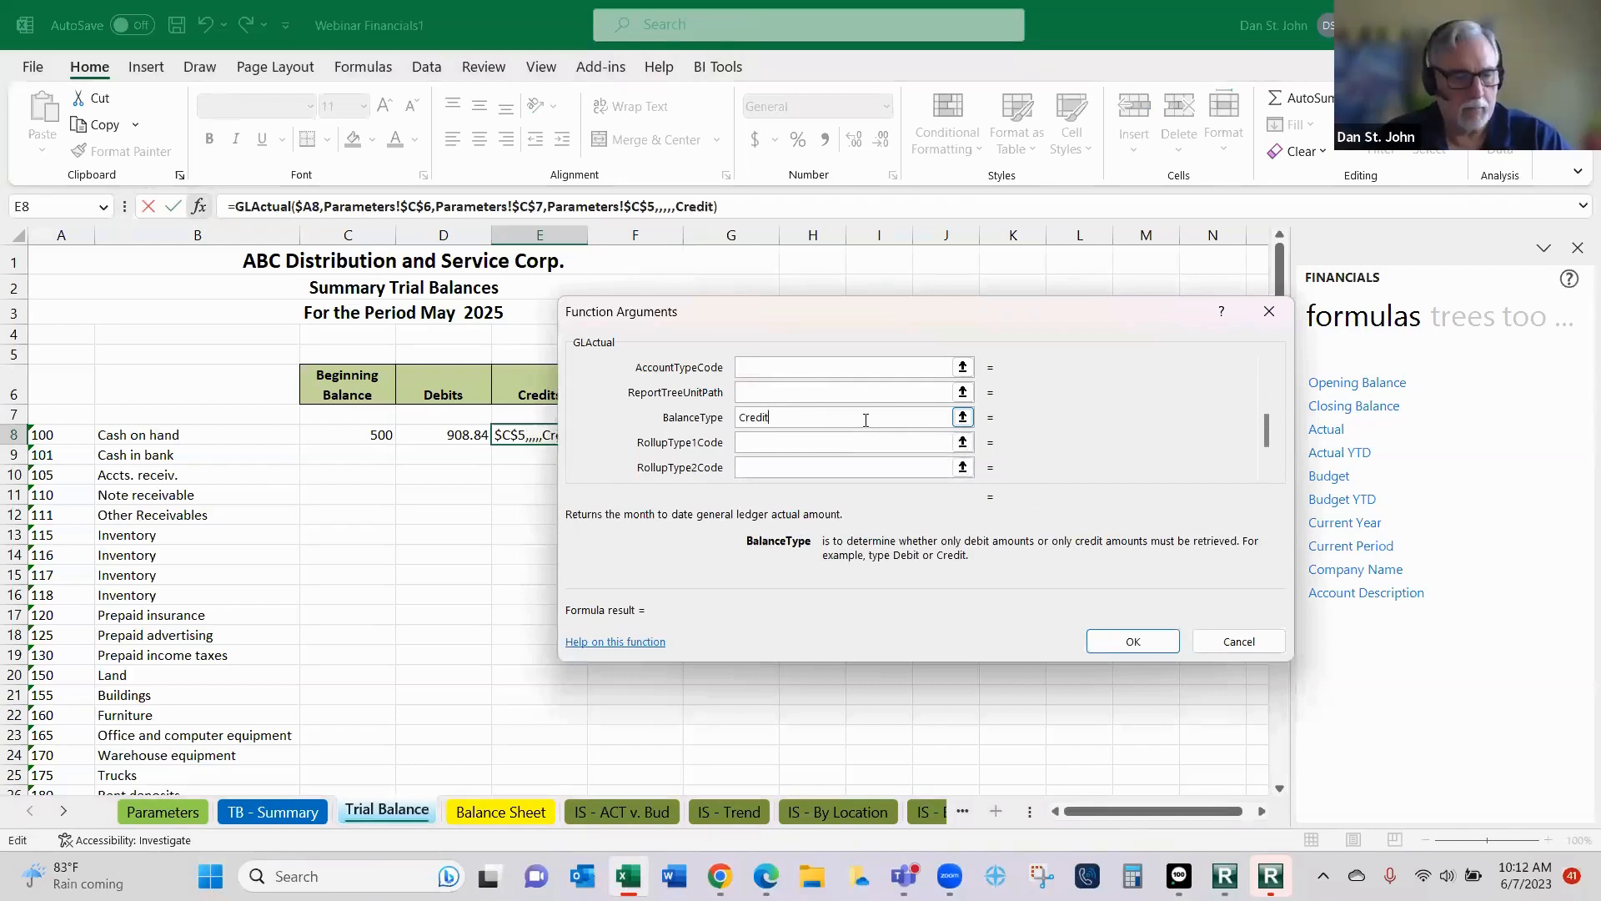
{"action": "key", "text": "Tab"}
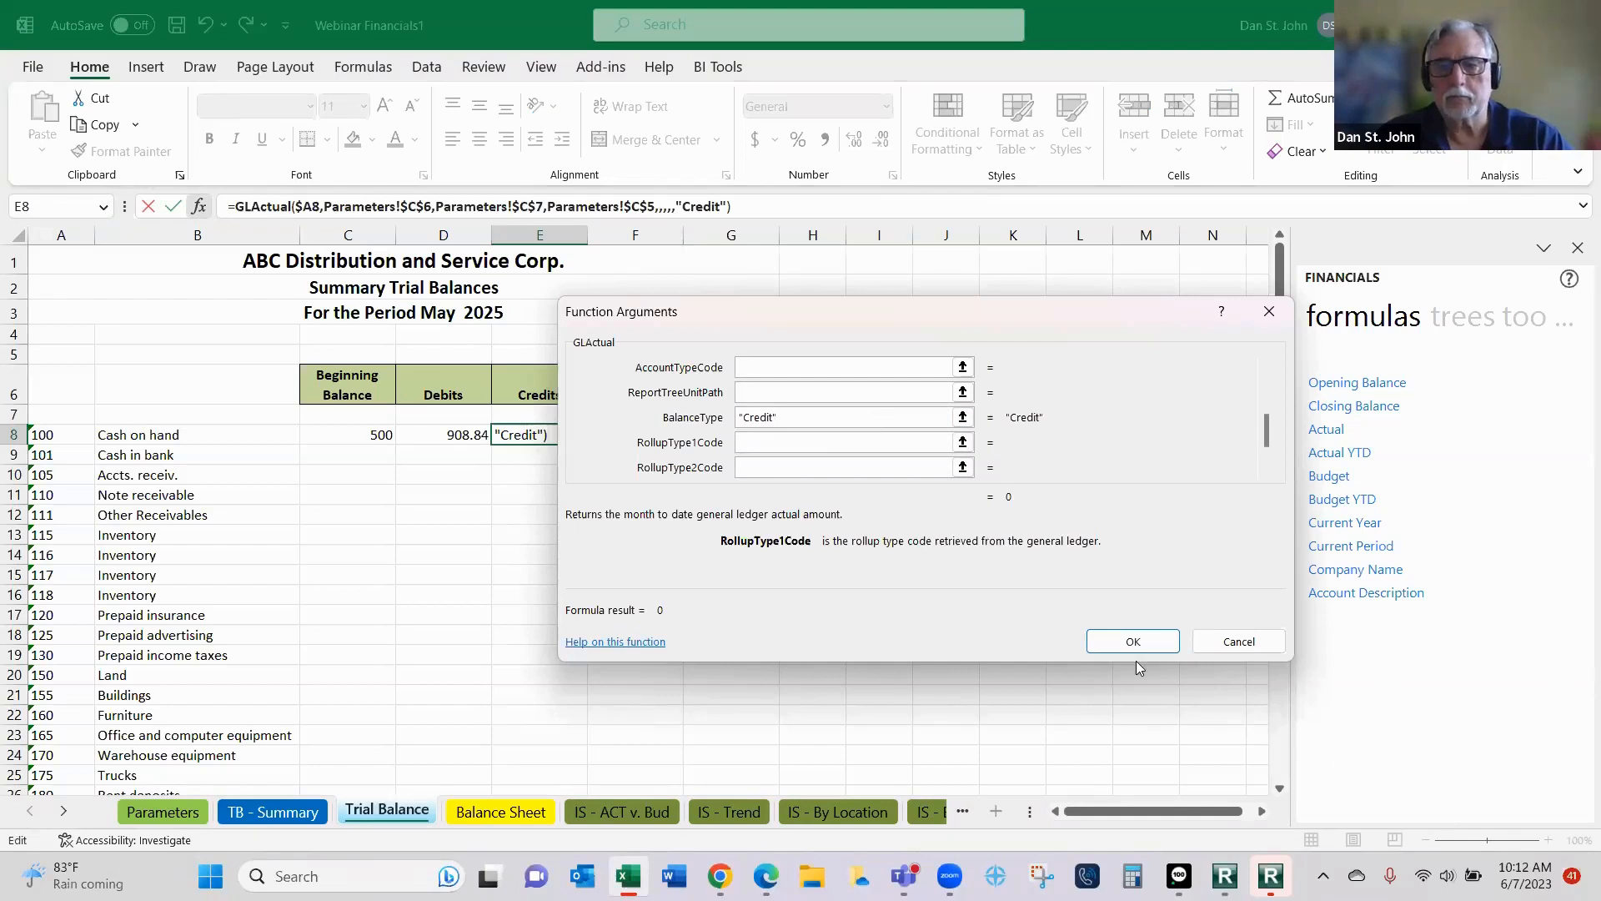
{"action": "left_click", "coordinate": [1112, 638]}
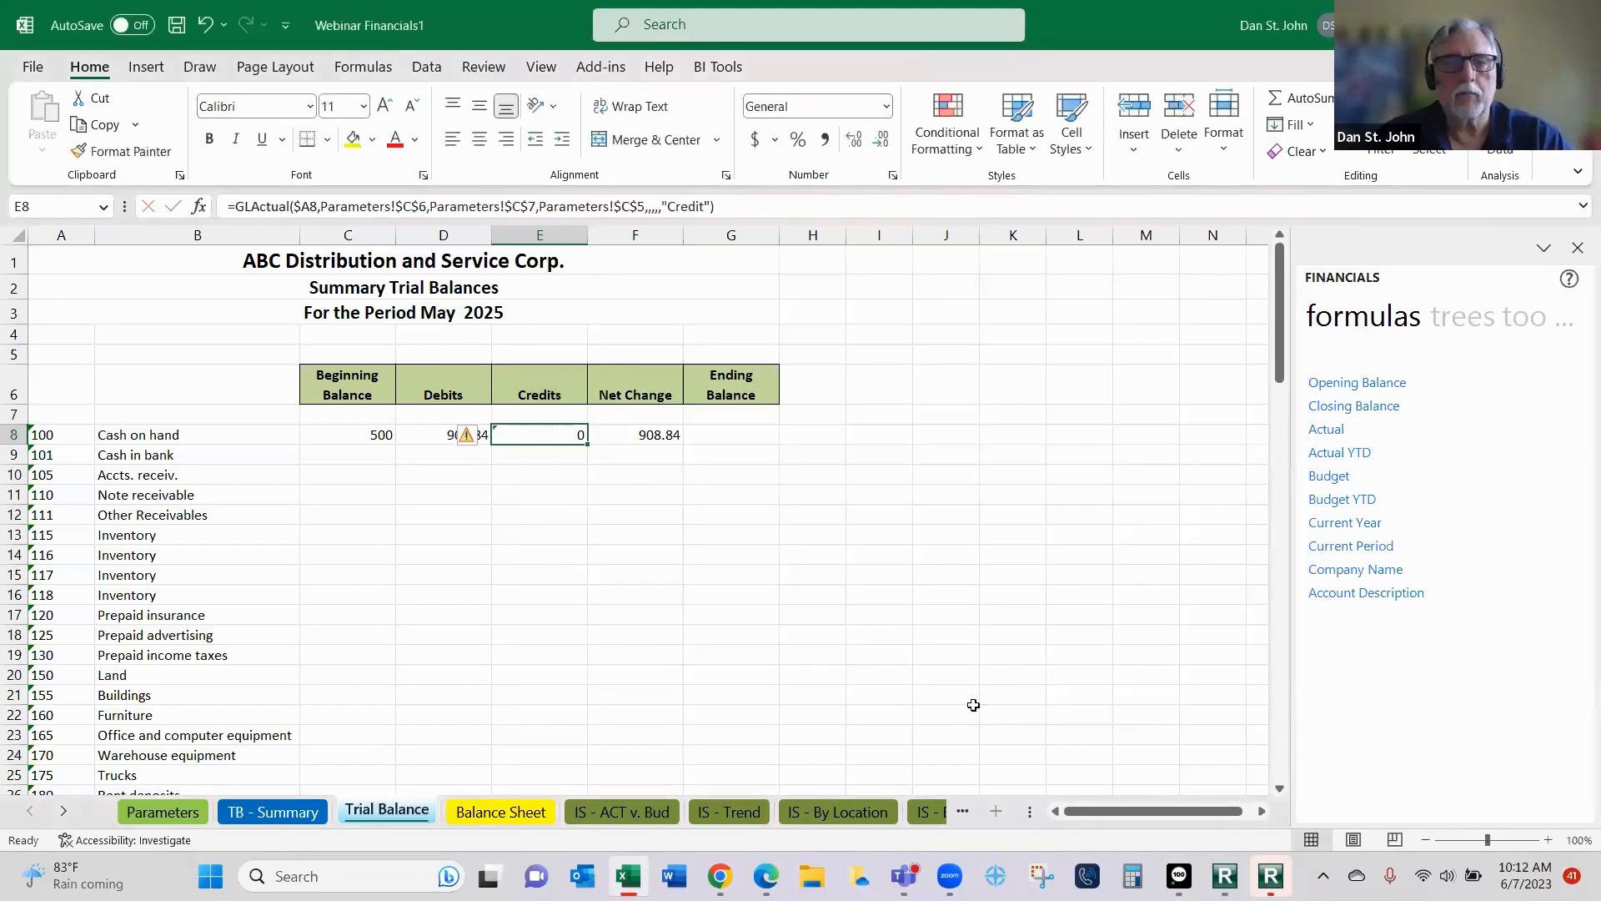
- Clear the BalanceType argument of the actual function in Net Change cell F8 and apply it
{"action": "left_click", "coordinate": [656, 437]}
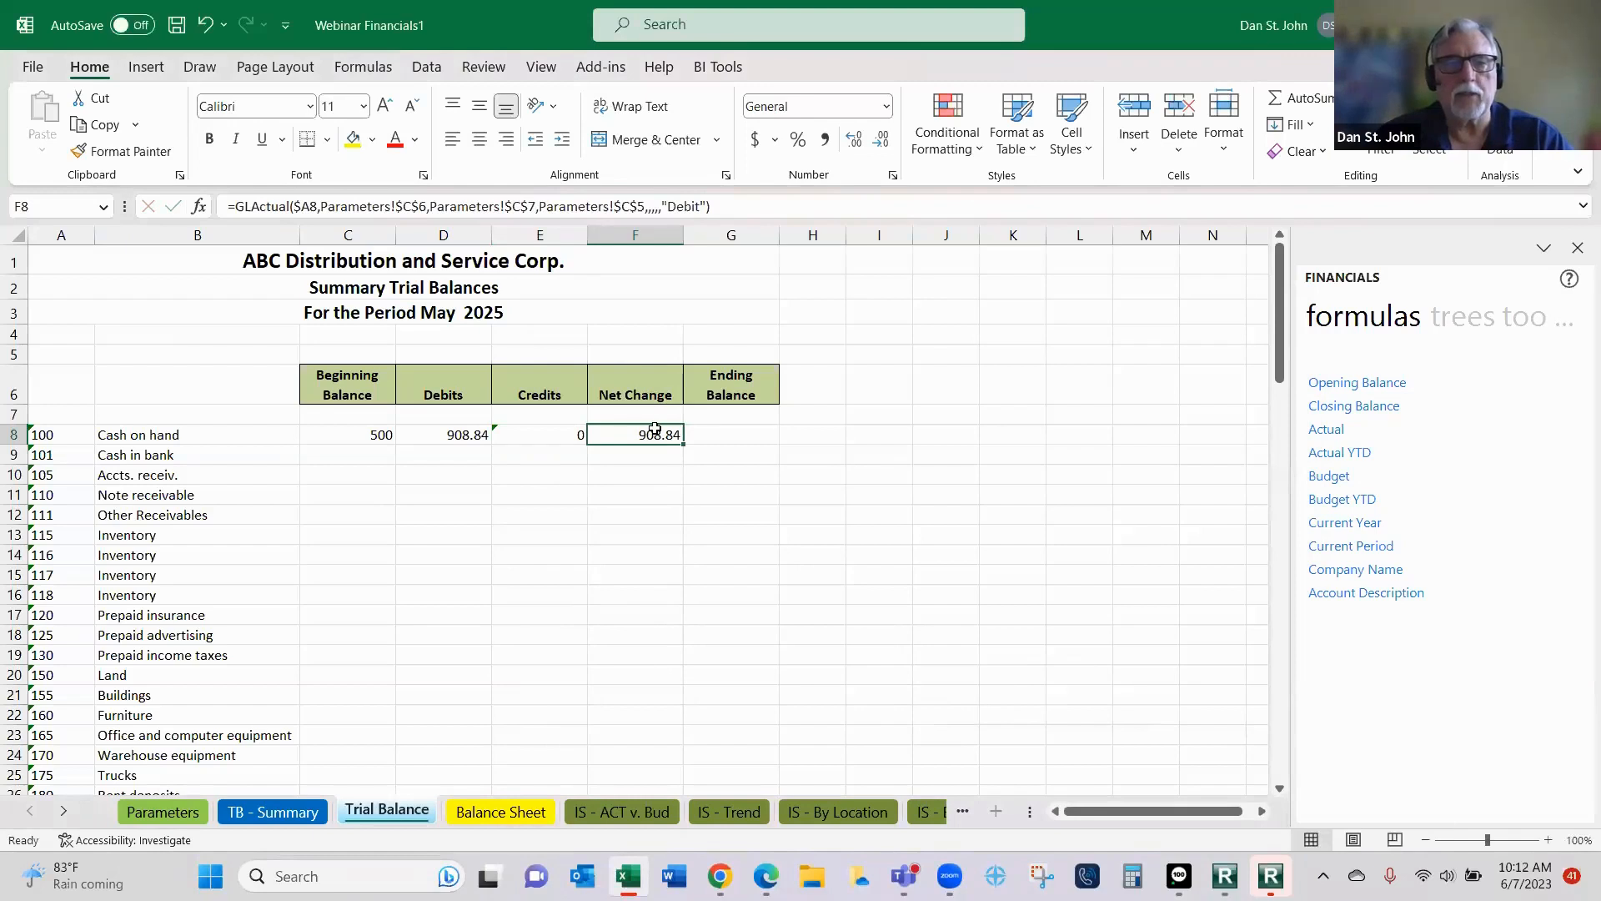
{"action": "right_click", "coordinate": [656, 434]}
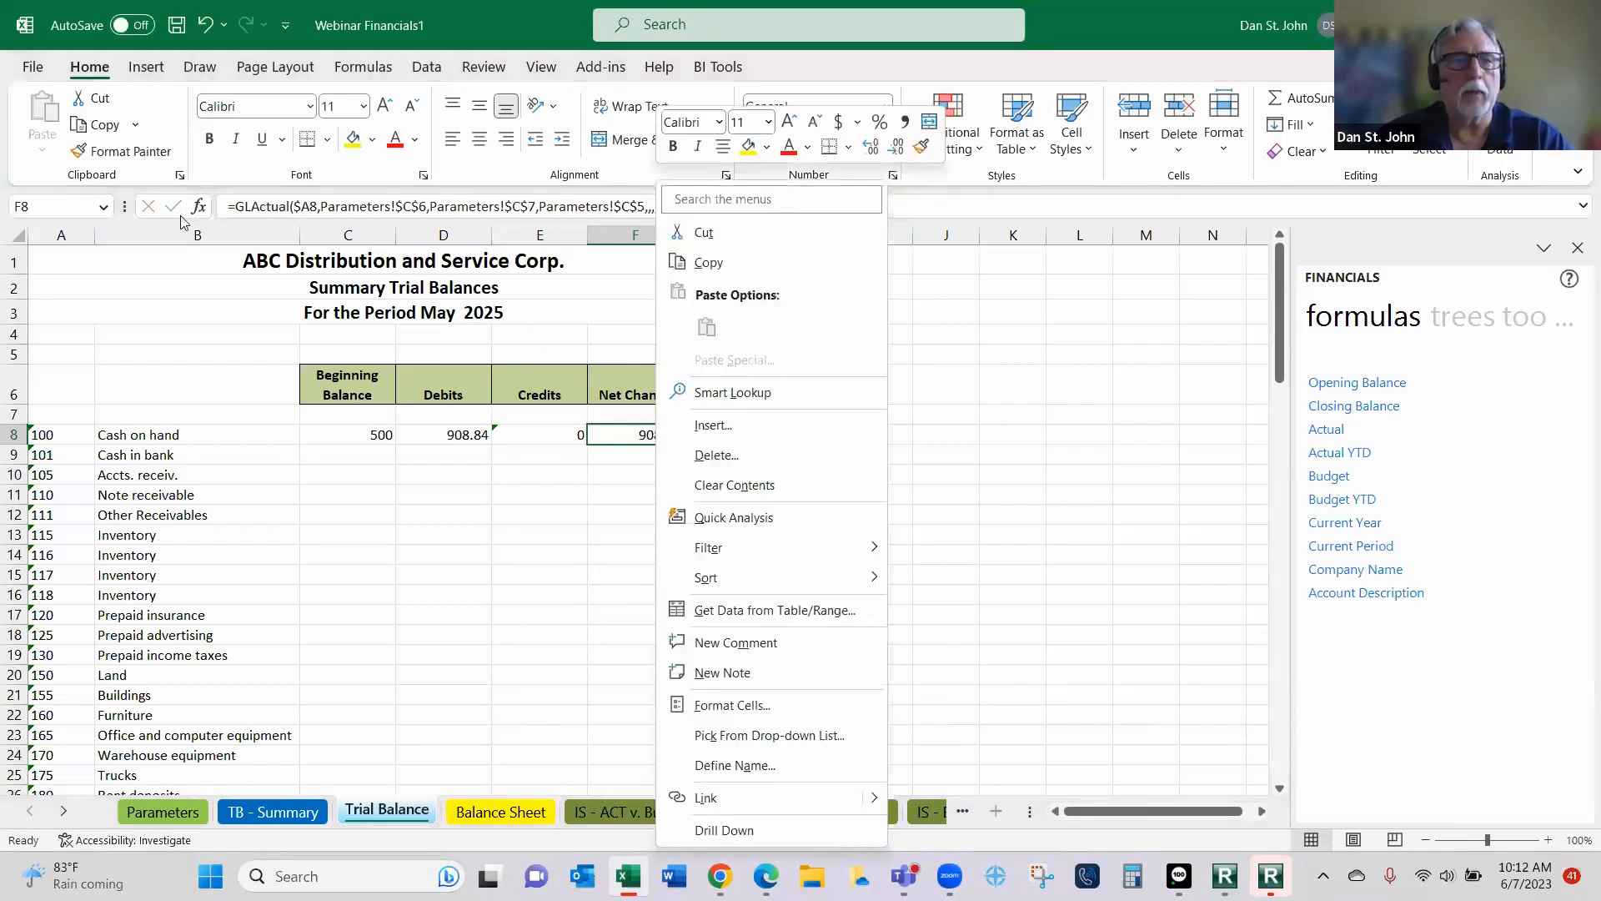
{"action": "left_click", "coordinate": [206, 204]}
{"action": "left_click", "coordinate": [203, 206]}
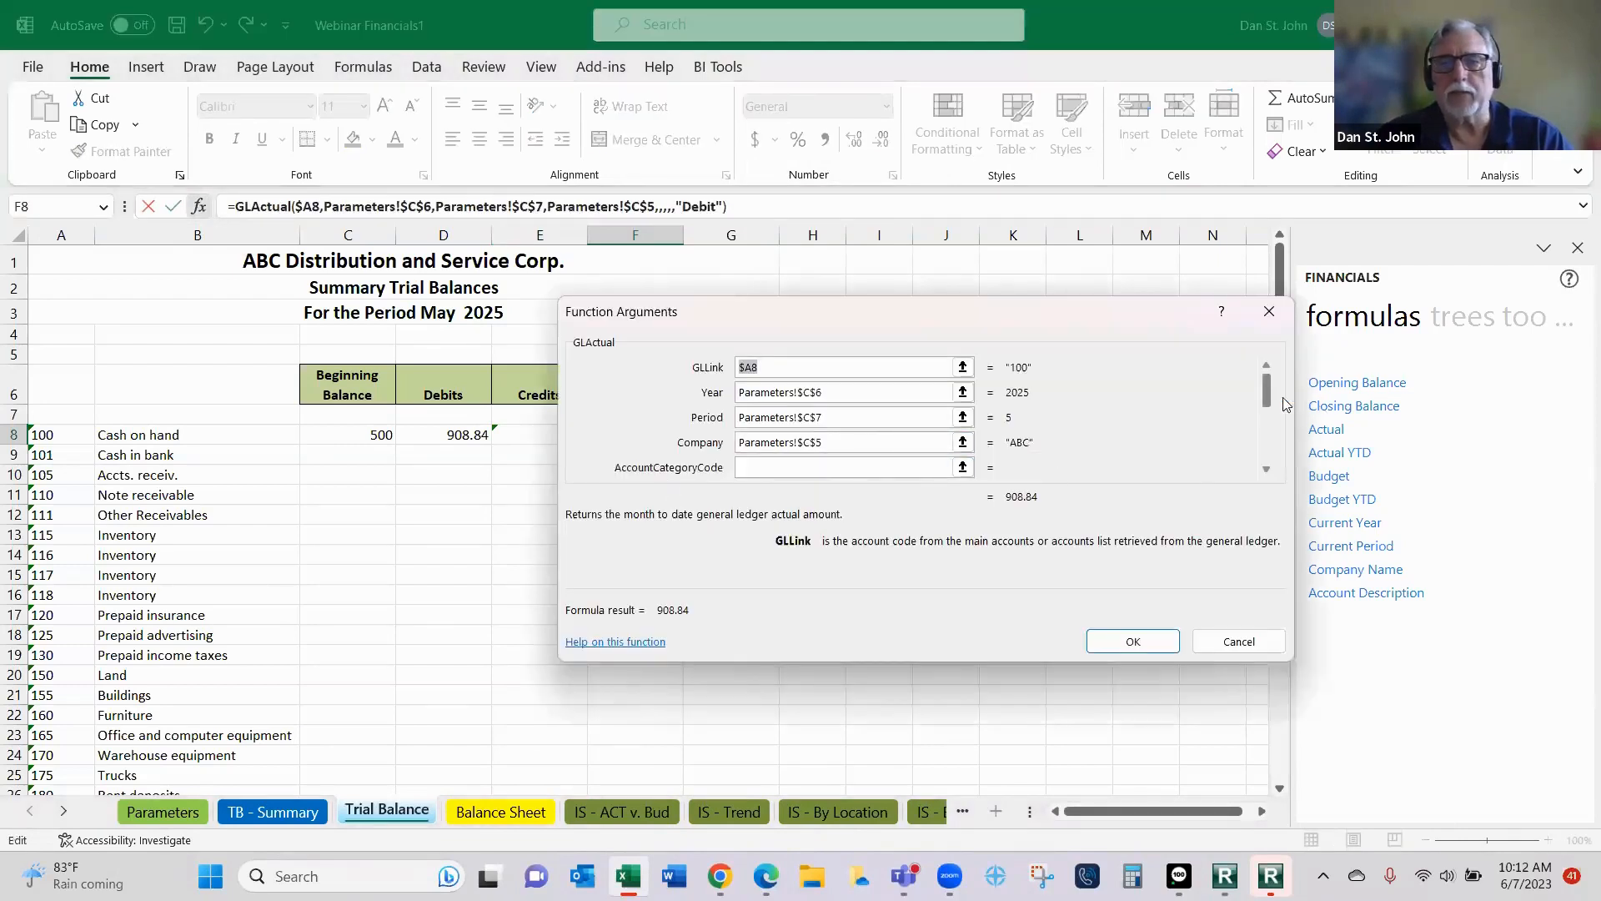
{"action": "left_click_drag", "start_coordinate": [1269, 392], "coordinate": [1268, 421]}
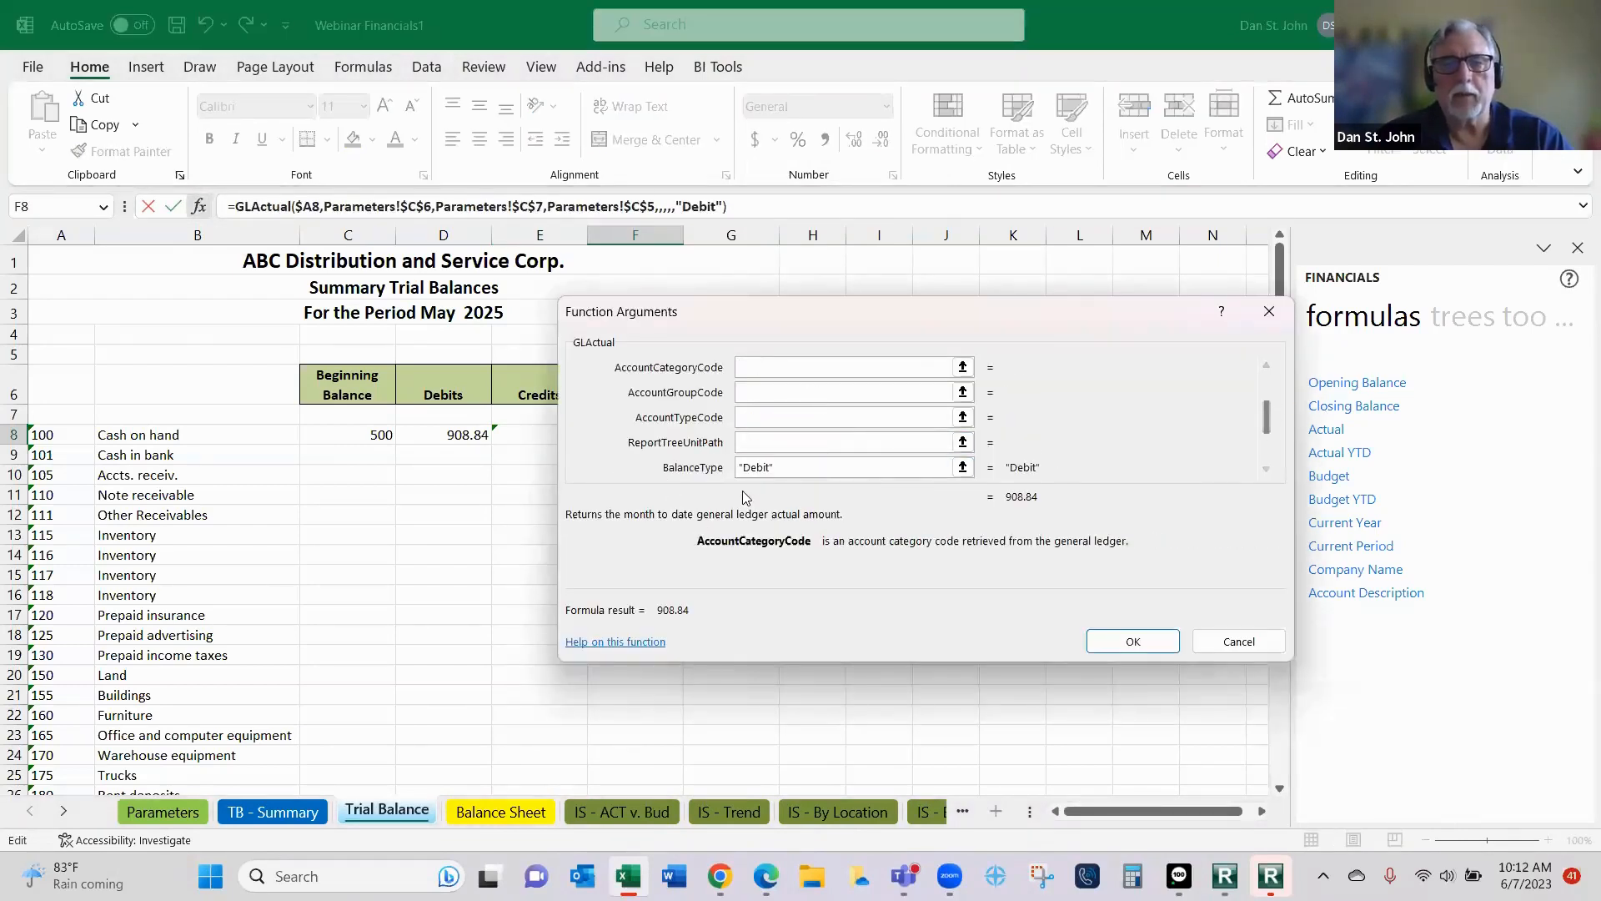
{"action": "left_click", "coordinate": [787, 469]}
{"action": "key", "text": "BackSpace"}
{"action": "key", "text": "BackSpace"}
{"action": "key", "text": "BackSpace"}
{"action": "key", "text": "BackSpace"}
{"action": "key", "text": "BackSpace"}
{"action": "key", "text": "BackSpace"}
{"action": "key", "text": "BackSpace"}
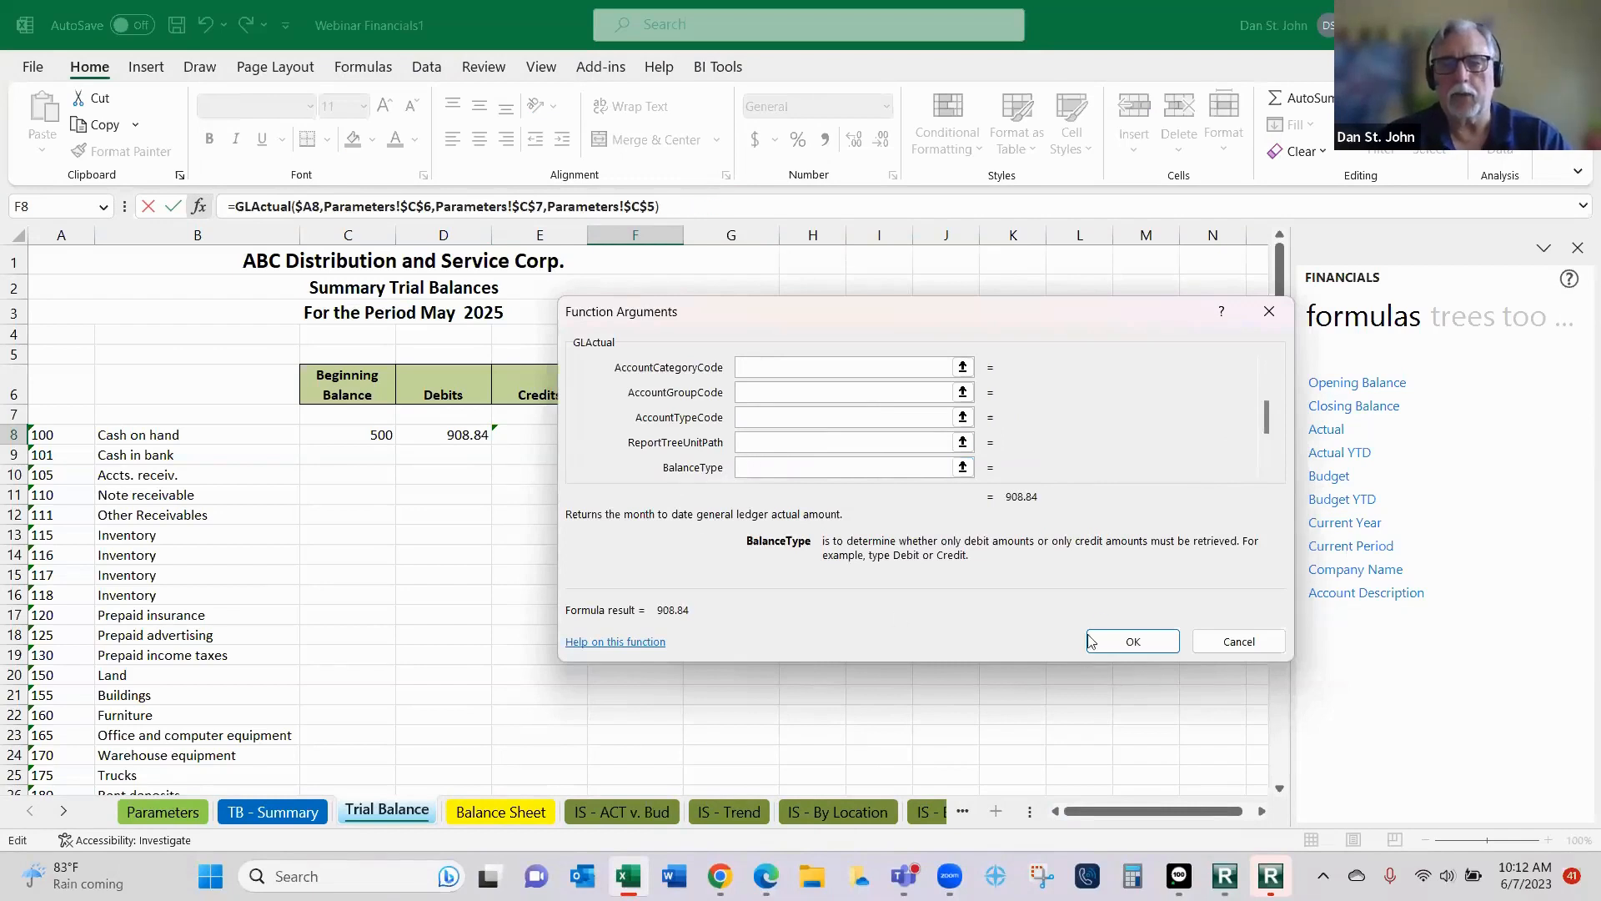
{"action": "left_click", "coordinate": [1131, 642]}
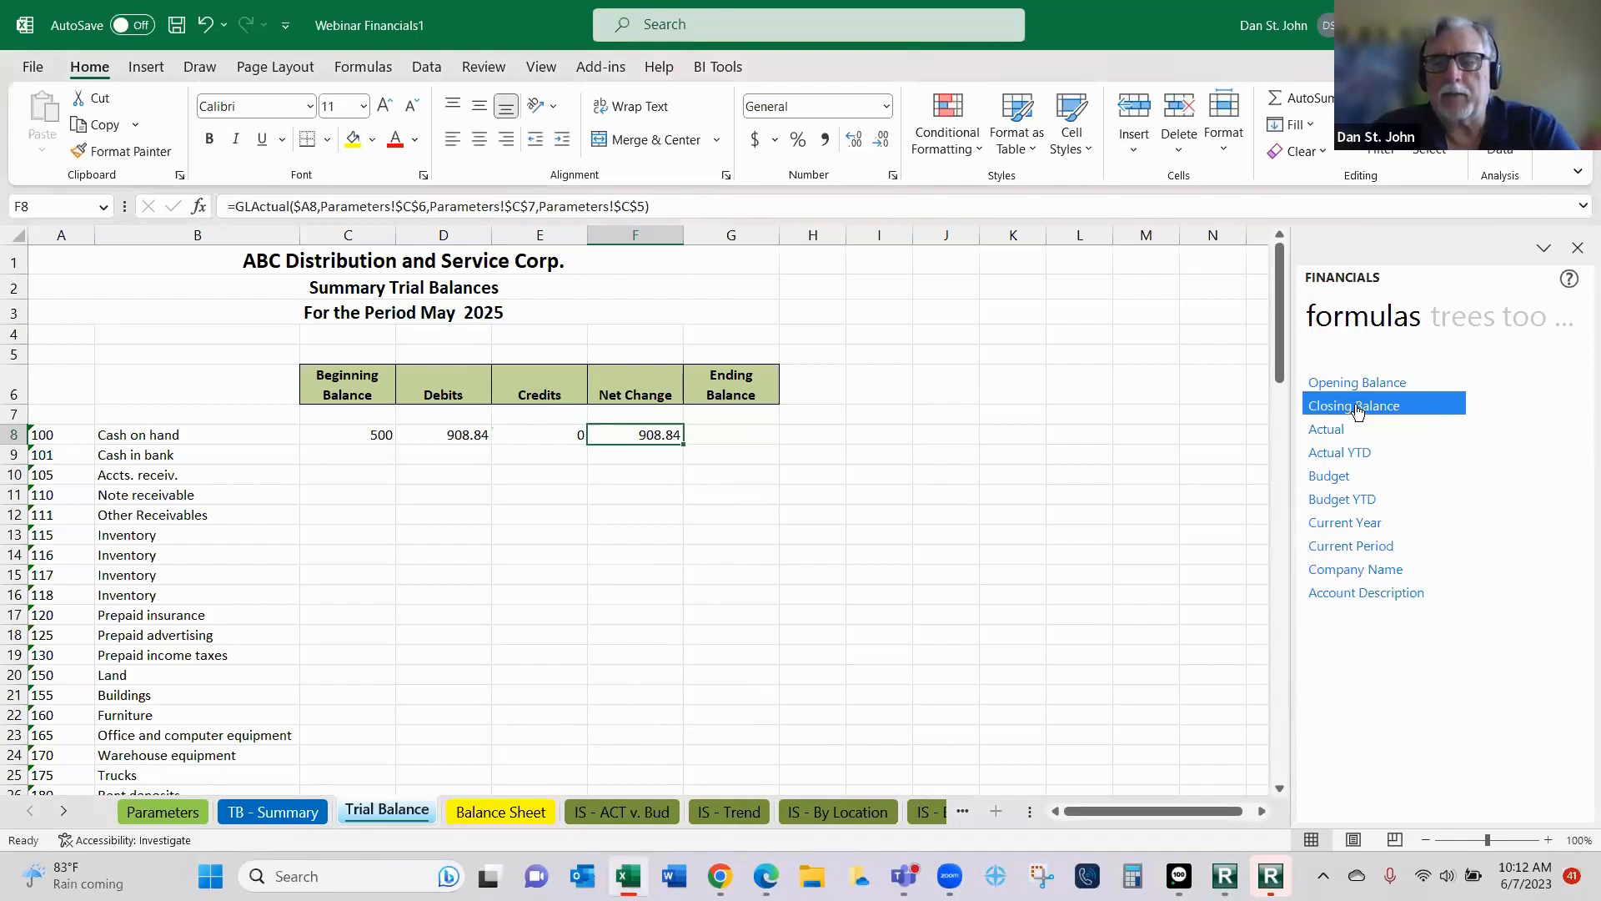
- Insert the Closing Balance formula in Ending Balance cell G8 and set its GLLink argument to $A8
{"action": "left_click_drag", "start_coordinate": [932, 429], "coordinate": [725, 445]}
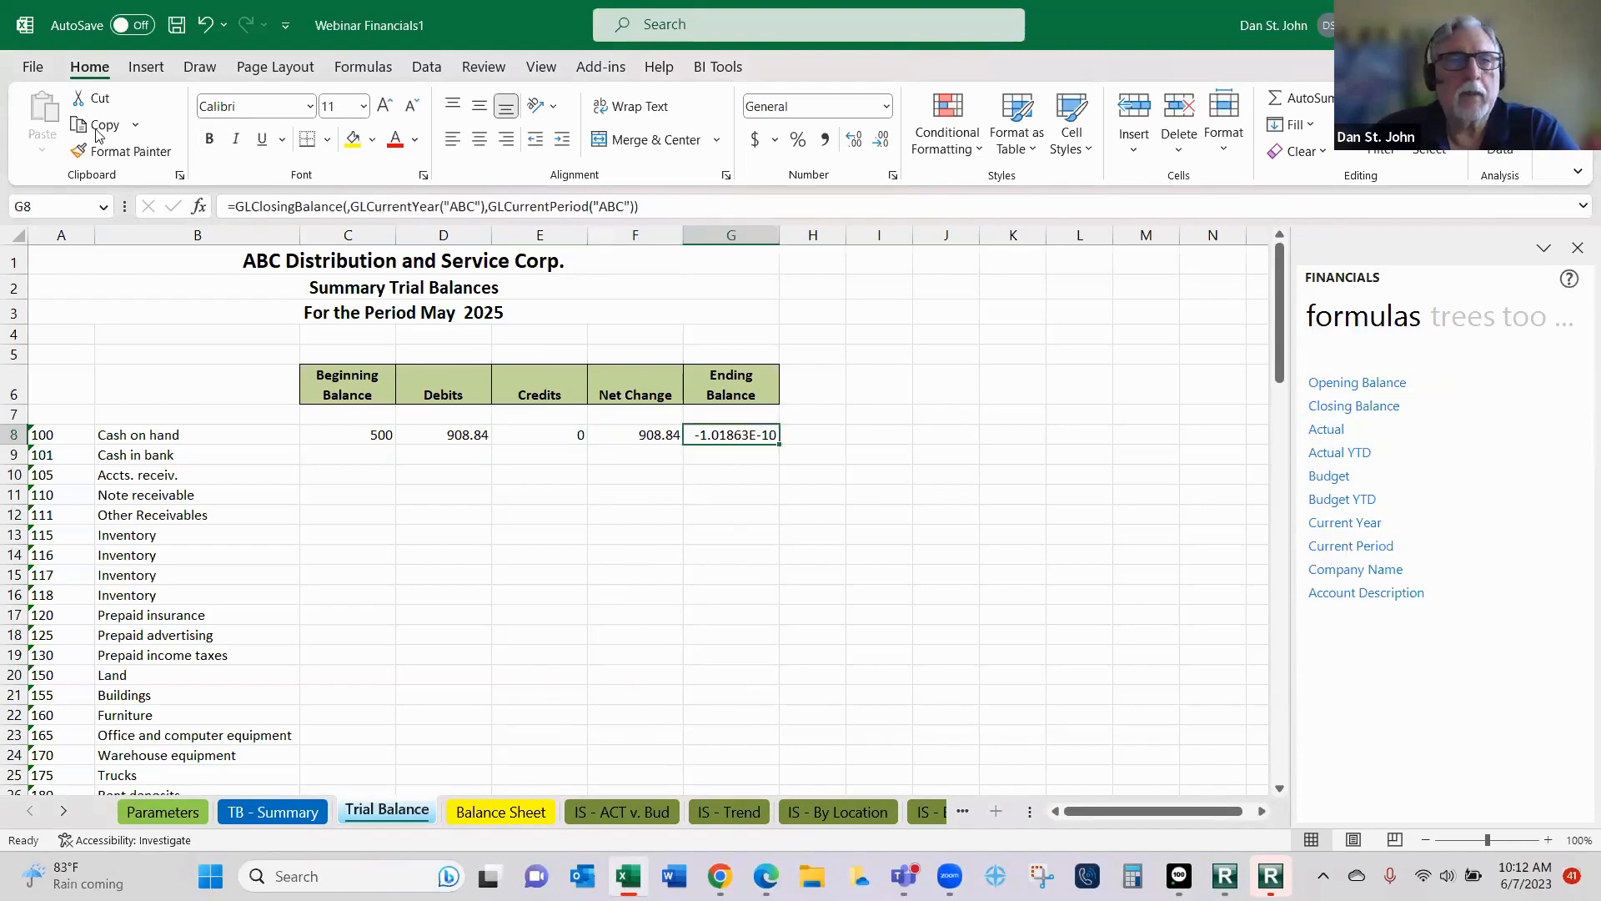
{"action": "left_click", "coordinate": [198, 207]}
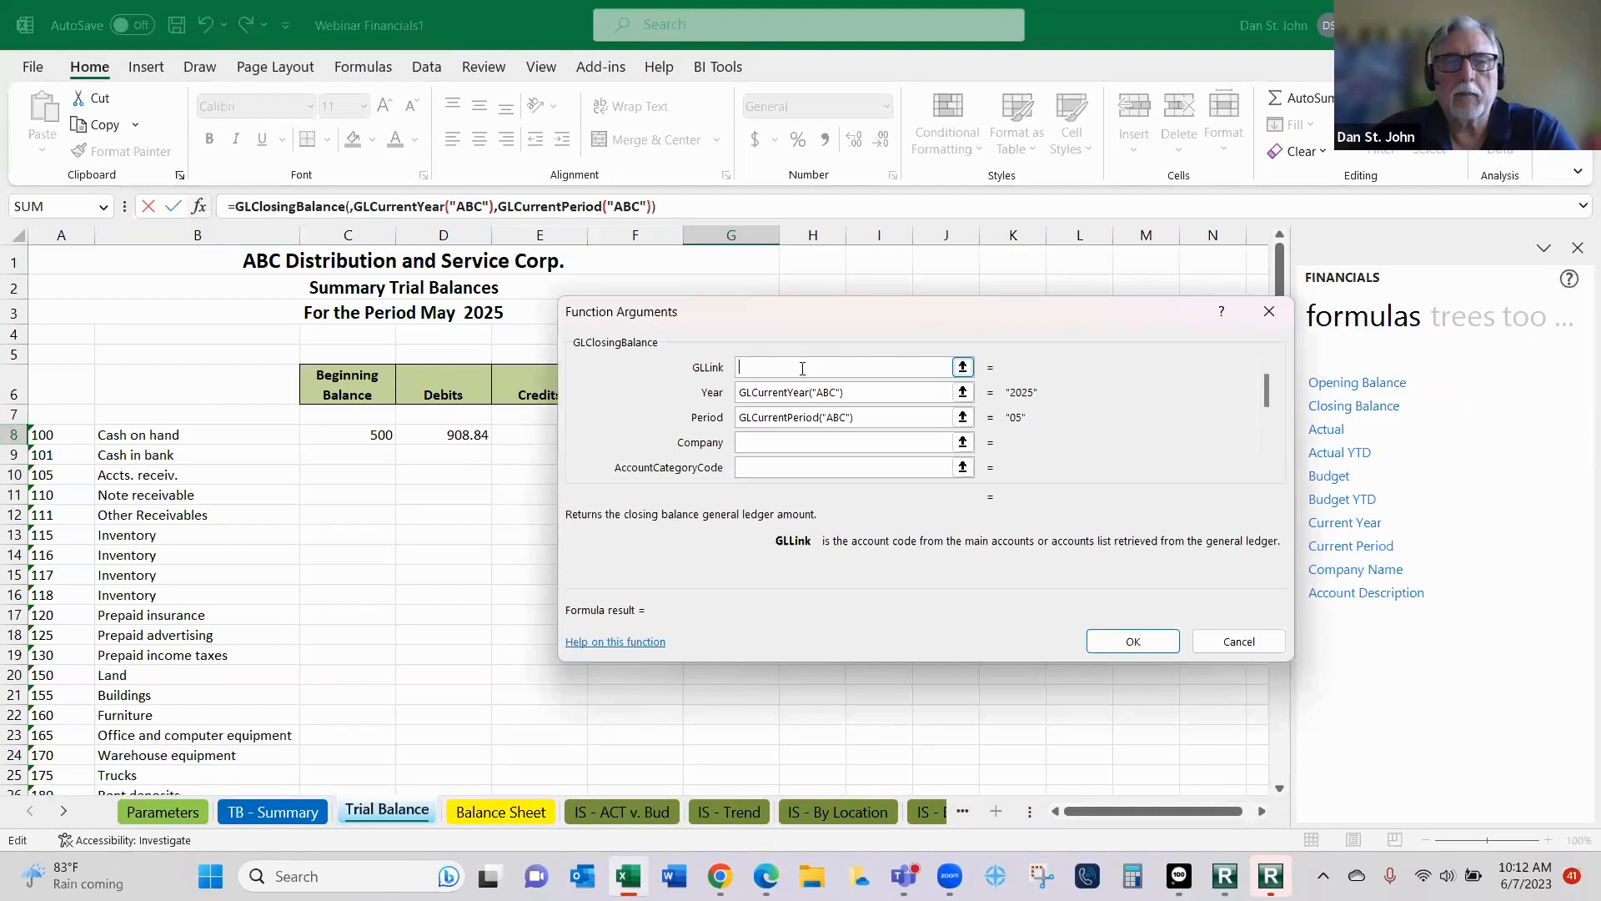
{"action": "left_click", "coordinate": [60, 435]}
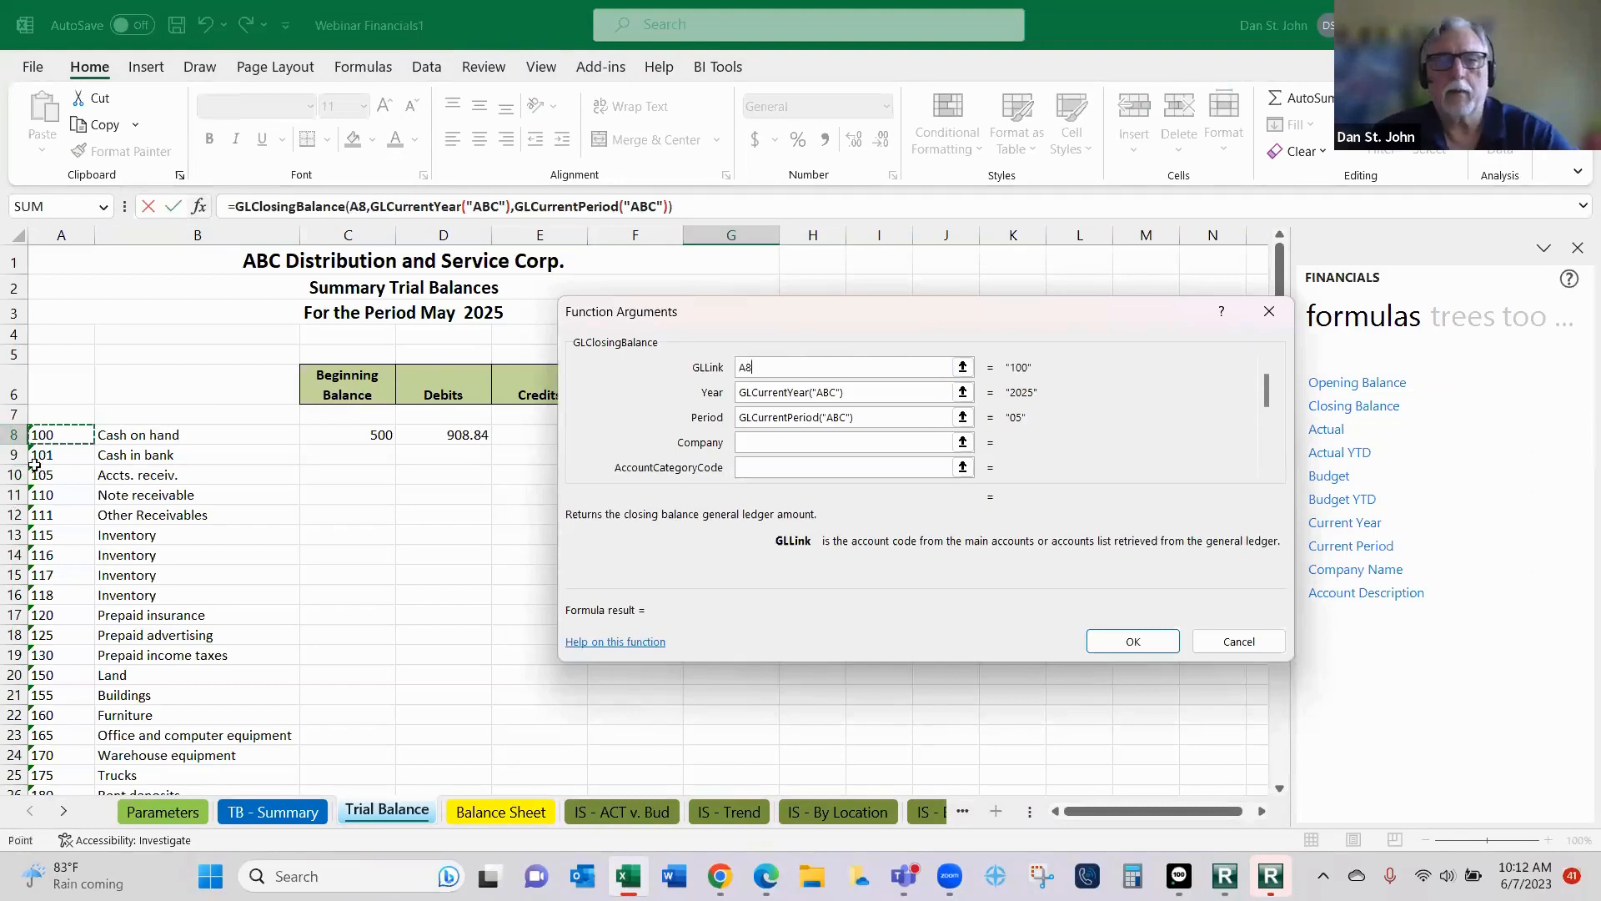
{"action": "key", "text": "F4"}
{"action": "key", "text": "F4"}
{"action": "key", "text": "F4"}
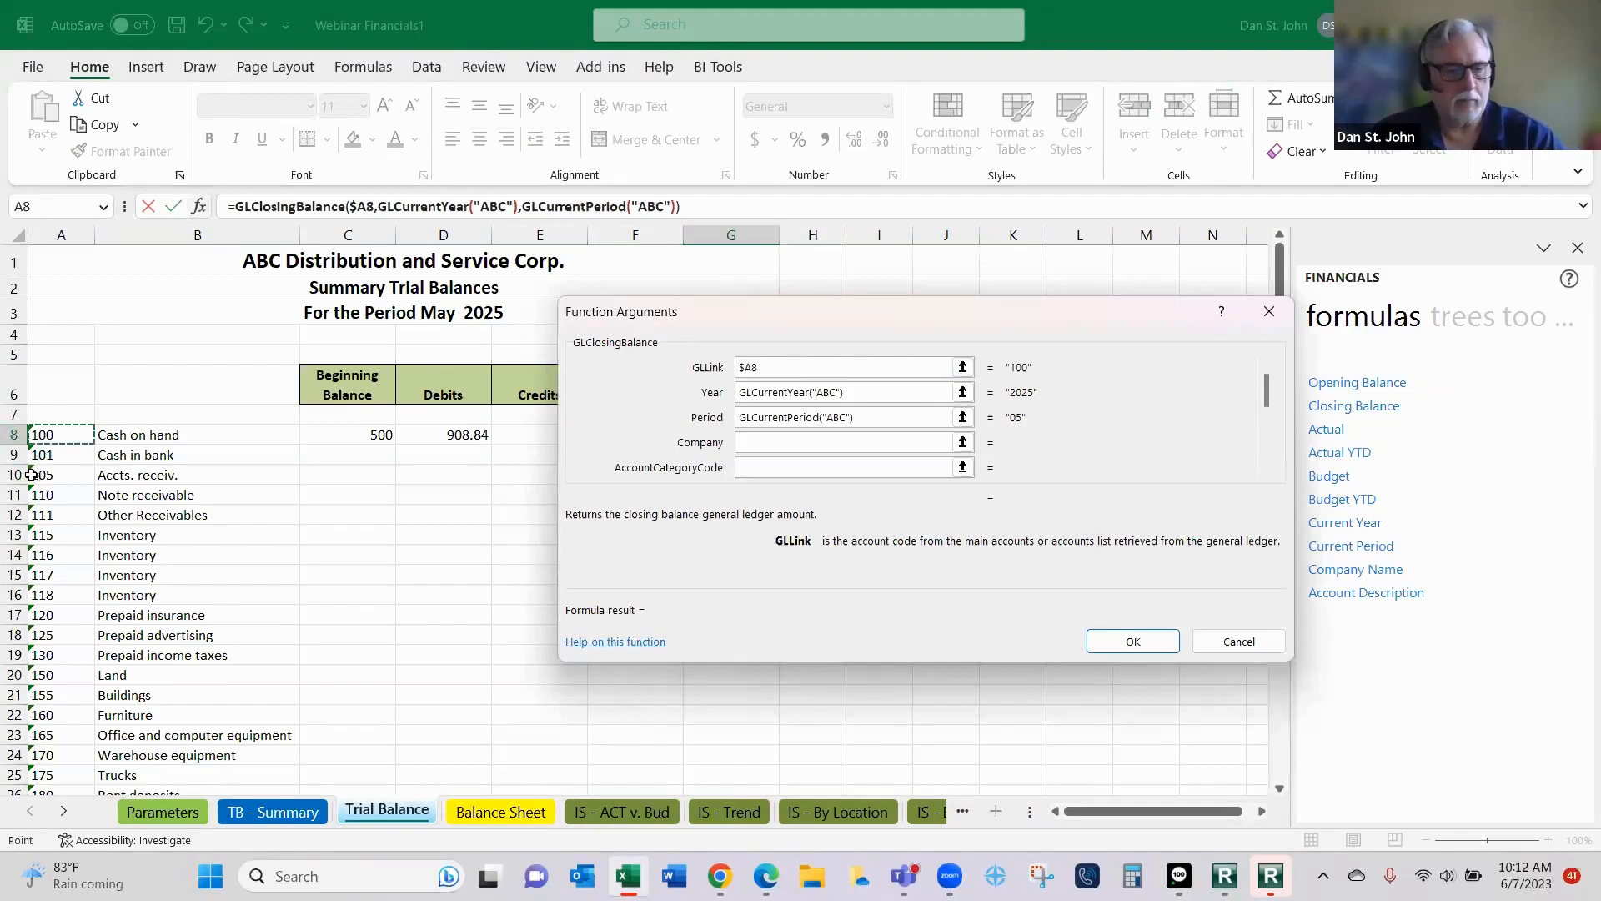
{"action": "key", "text": "Tab"}
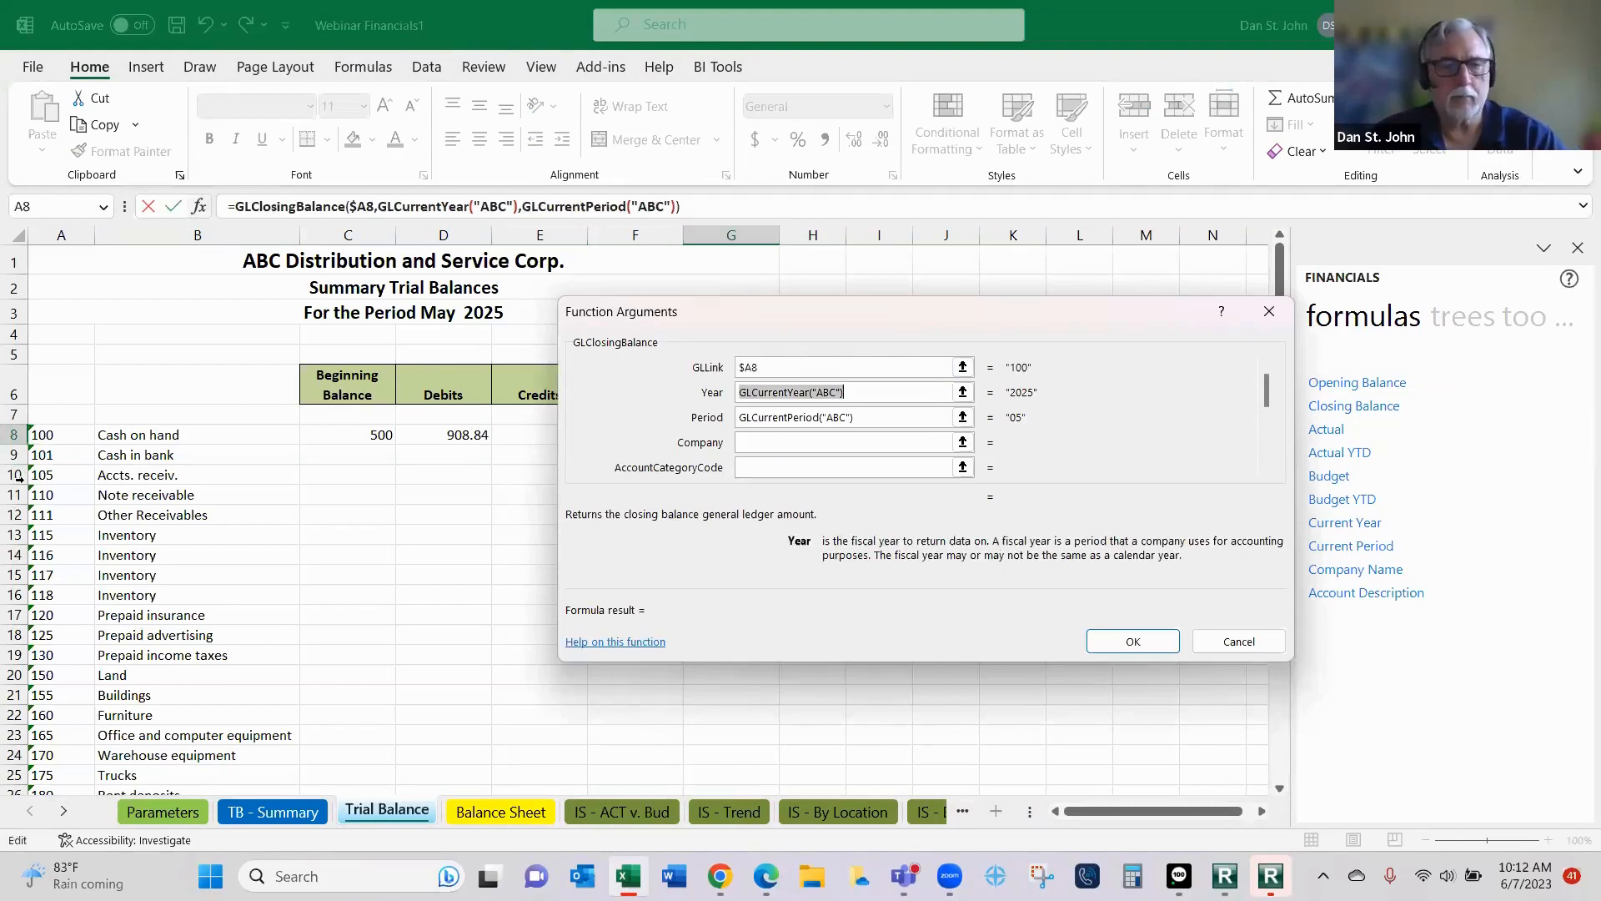
- Set the G8 function's Year argument to Parameters!$C$6 and its Period argument to Parameters!$C$7, both as absolute references
{"action": "left_click", "coordinate": [163, 812]}
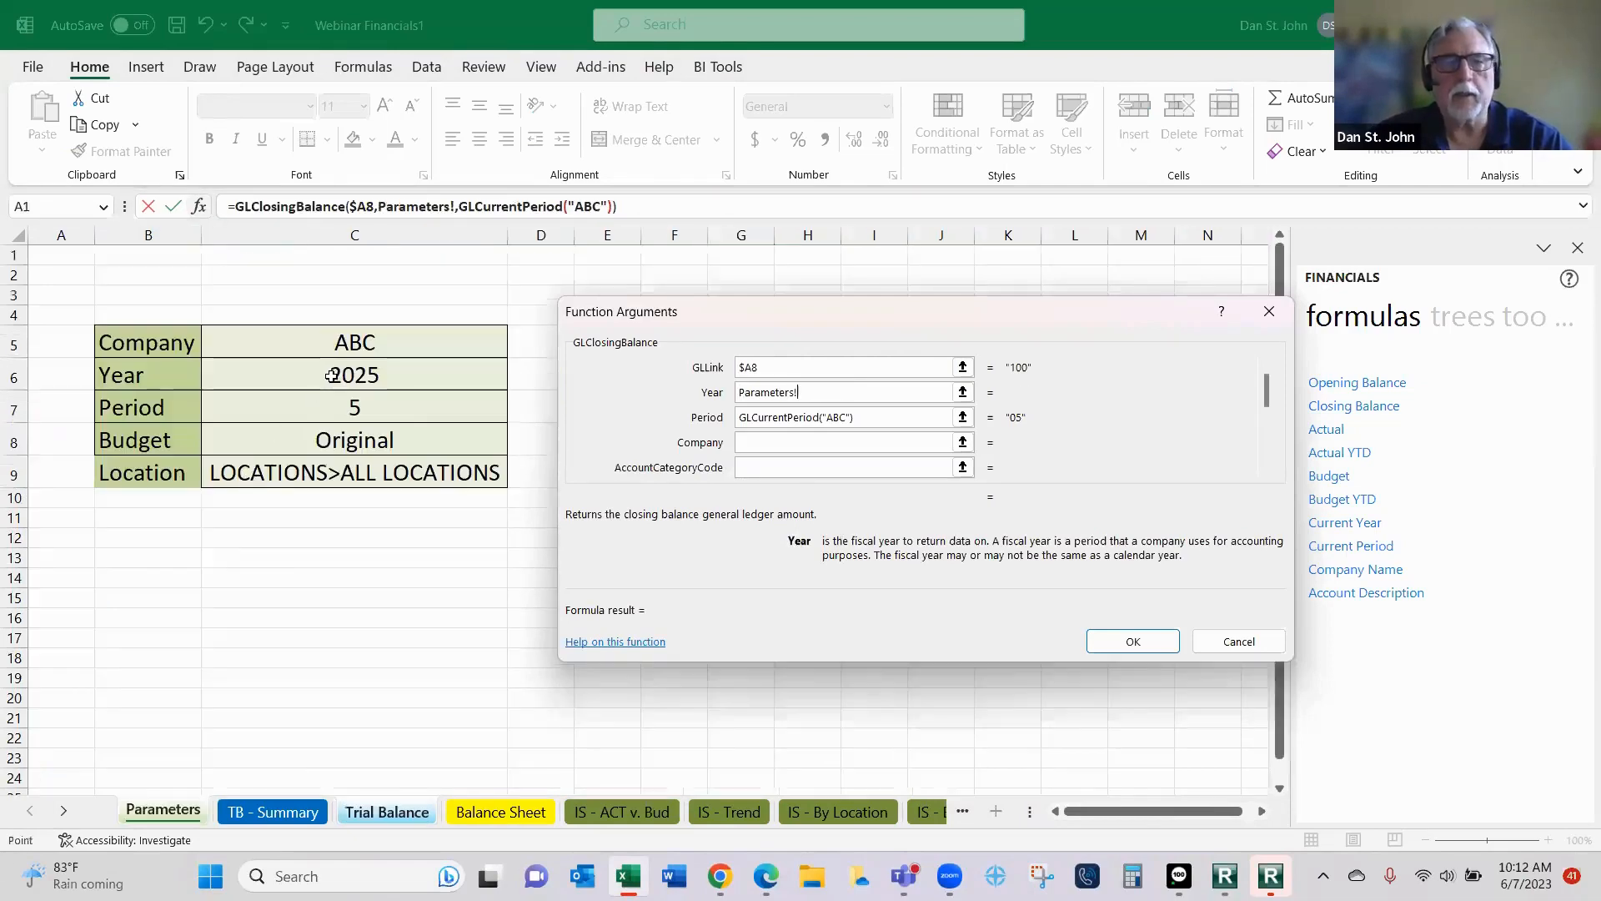
{"action": "left_click", "coordinate": [331, 375]}
{"action": "key", "text": "F4"}
{"action": "key", "text": "Tab"}
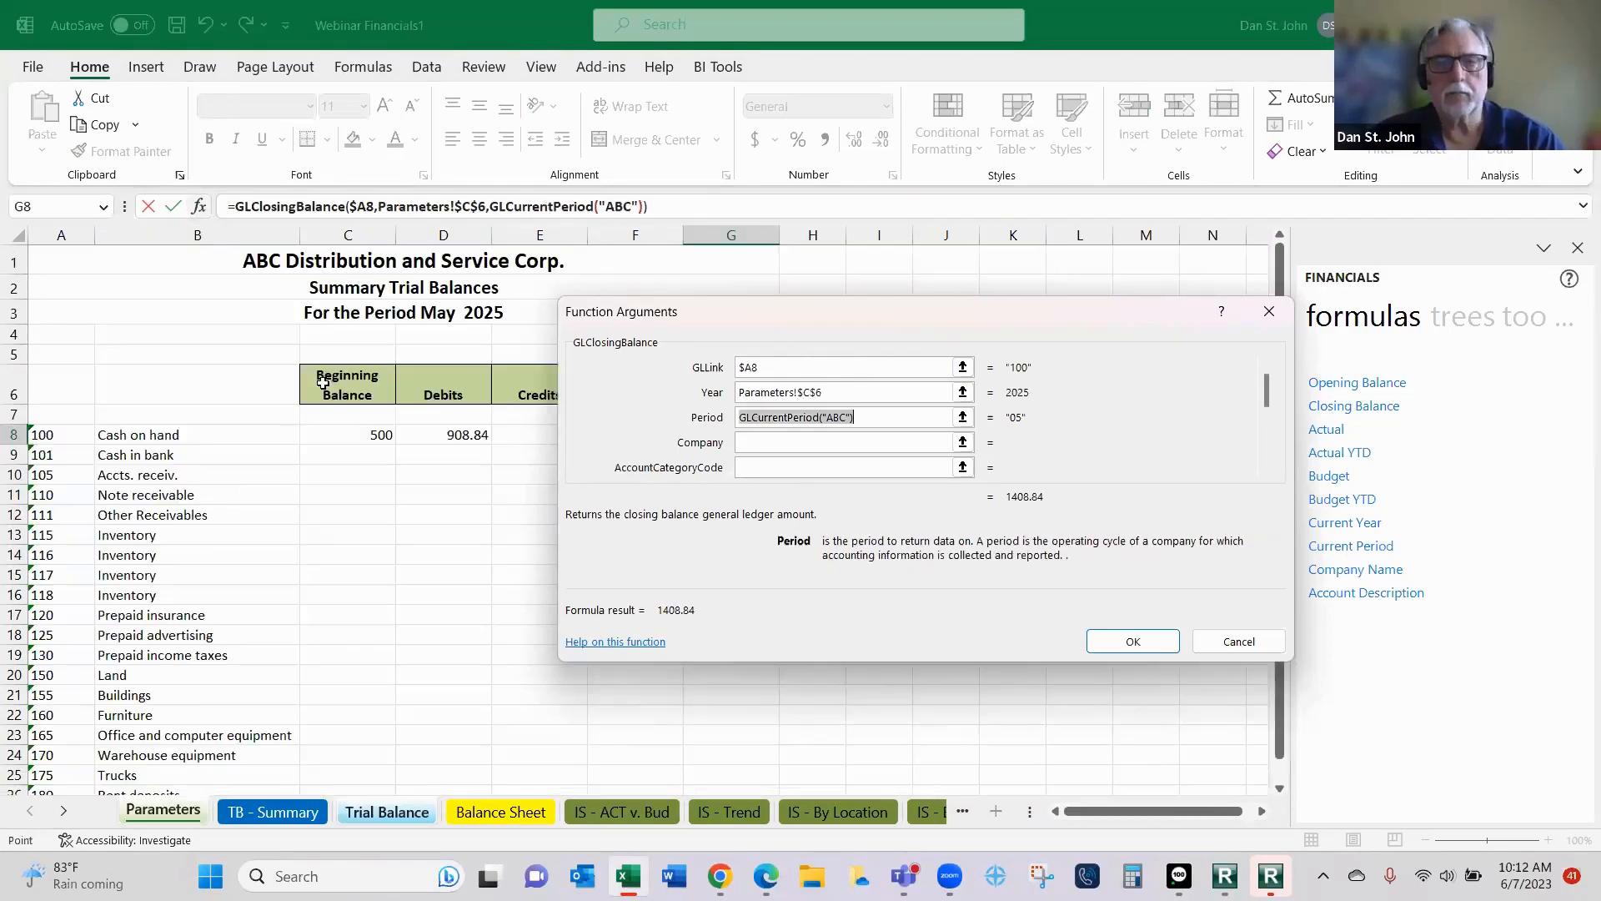
{"action": "left_click", "coordinate": [165, 812]}
{"action": "left_click", "coordinate": [378, 408]}
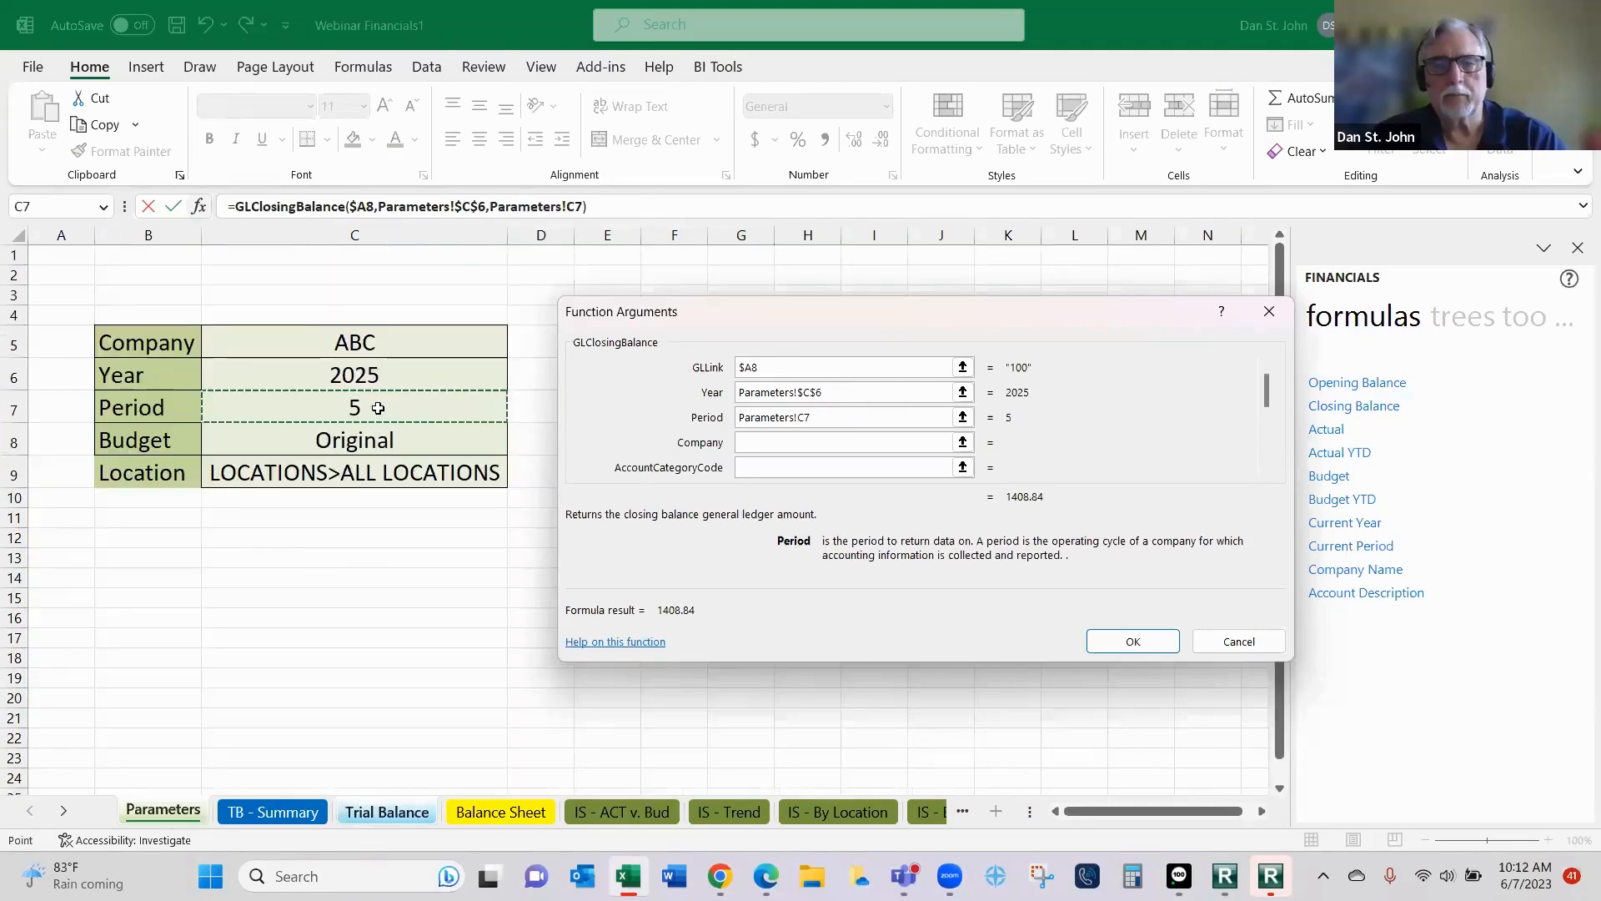
{"action": "key", "text": "F4"}
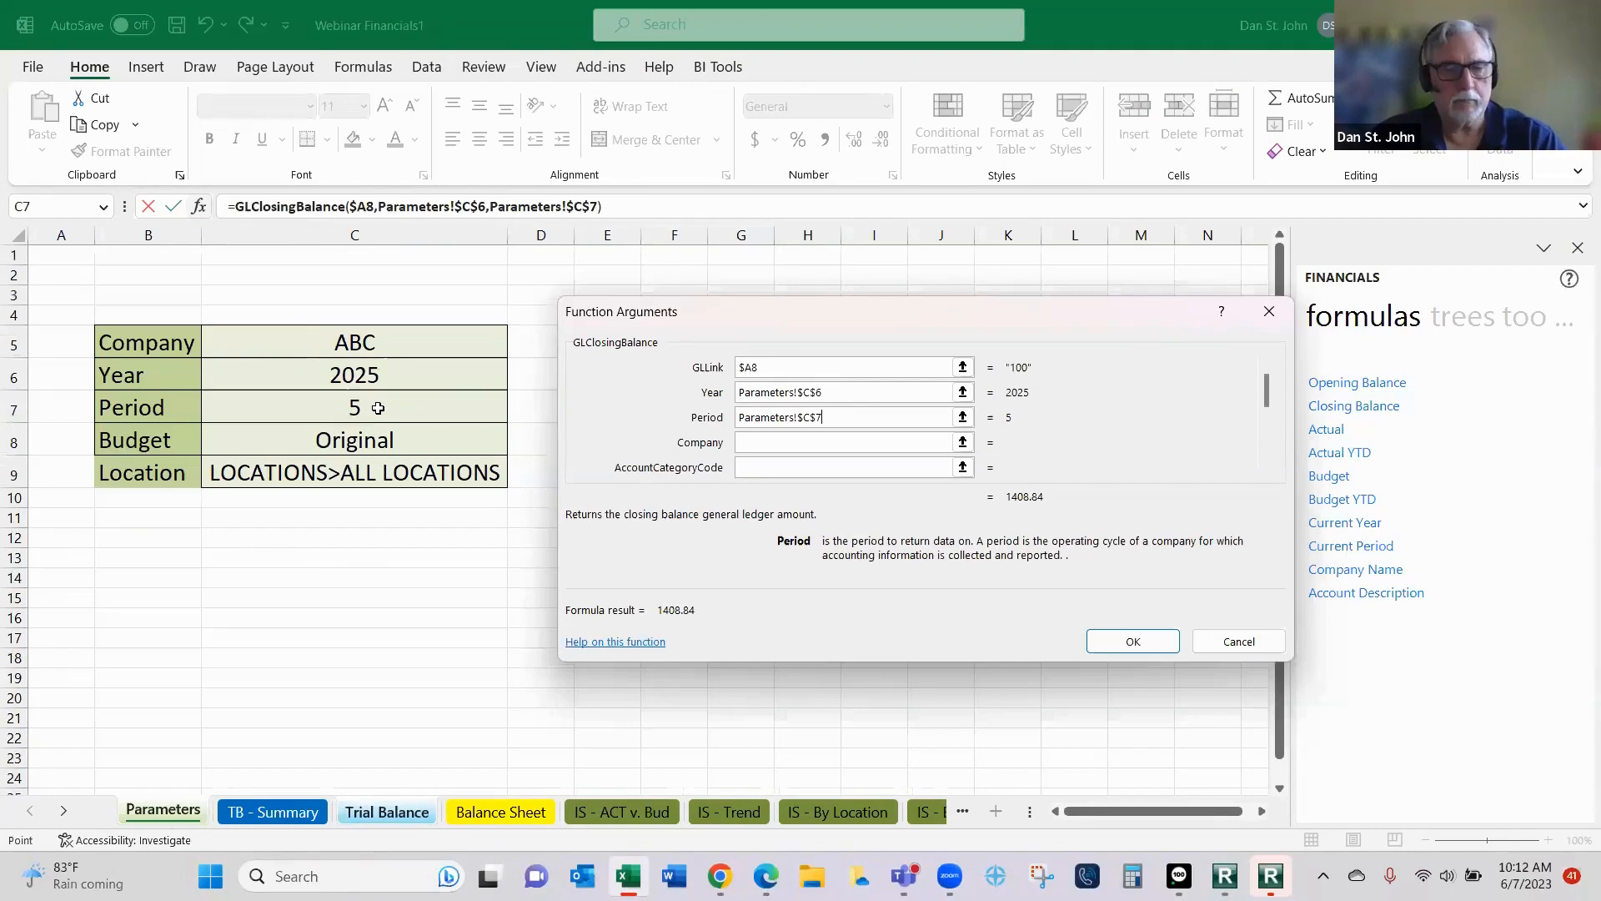
{"action": "key", "text": "Tab"}
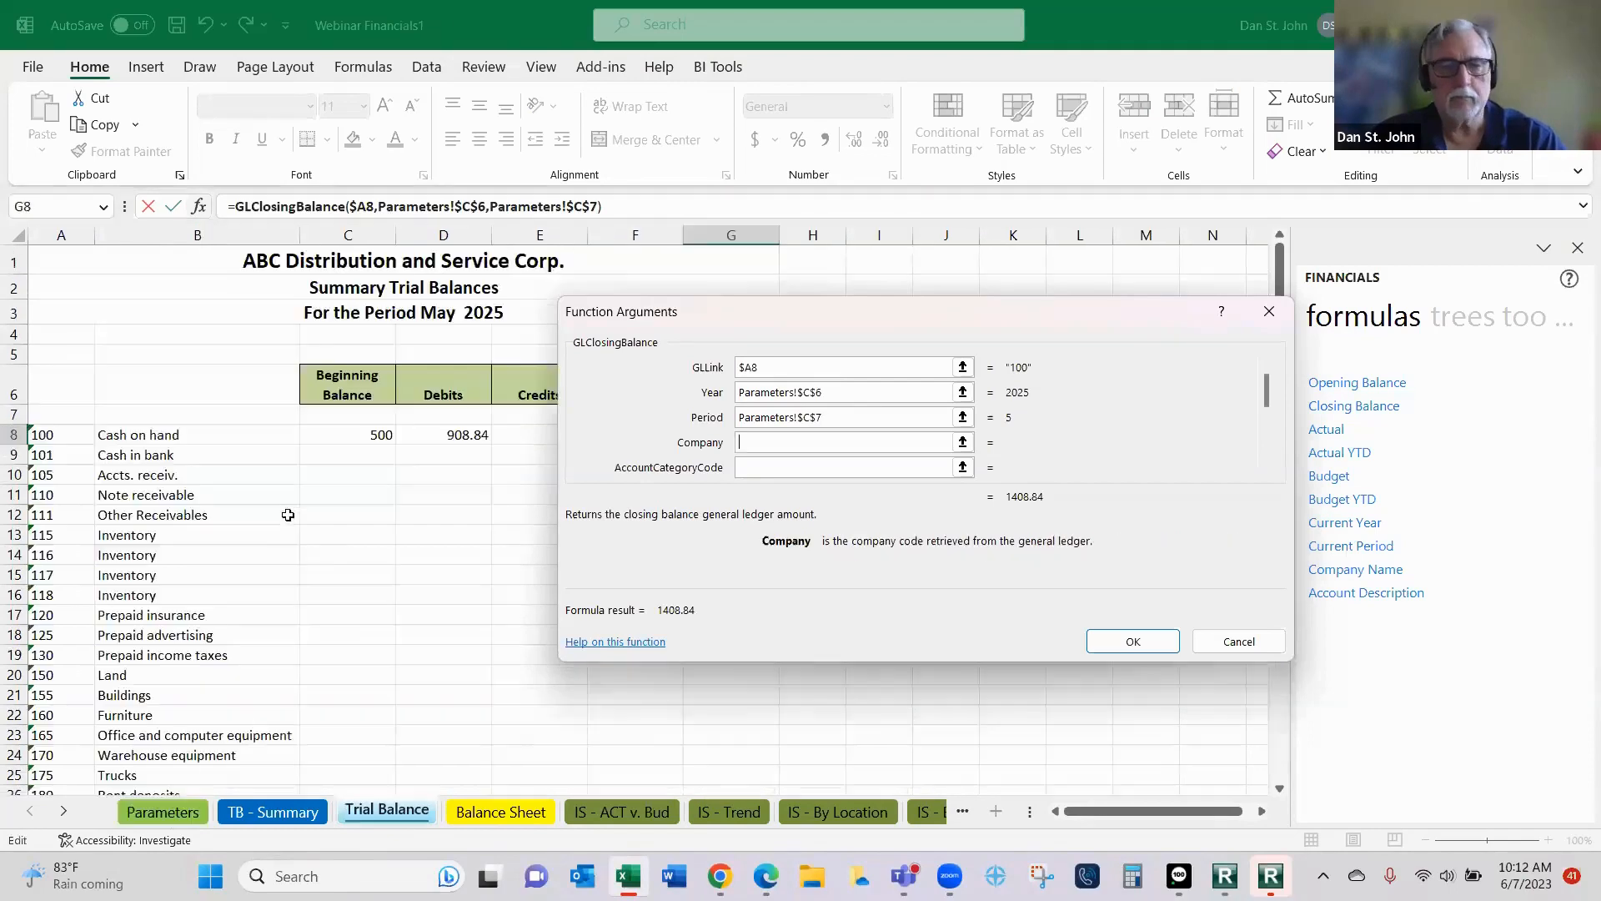
- Set the G8 function's Company argument to the absolute reference Parameters!$C$5 and apply the closing balance function
{"action": "left_click", "coordinate": [184, 814]}
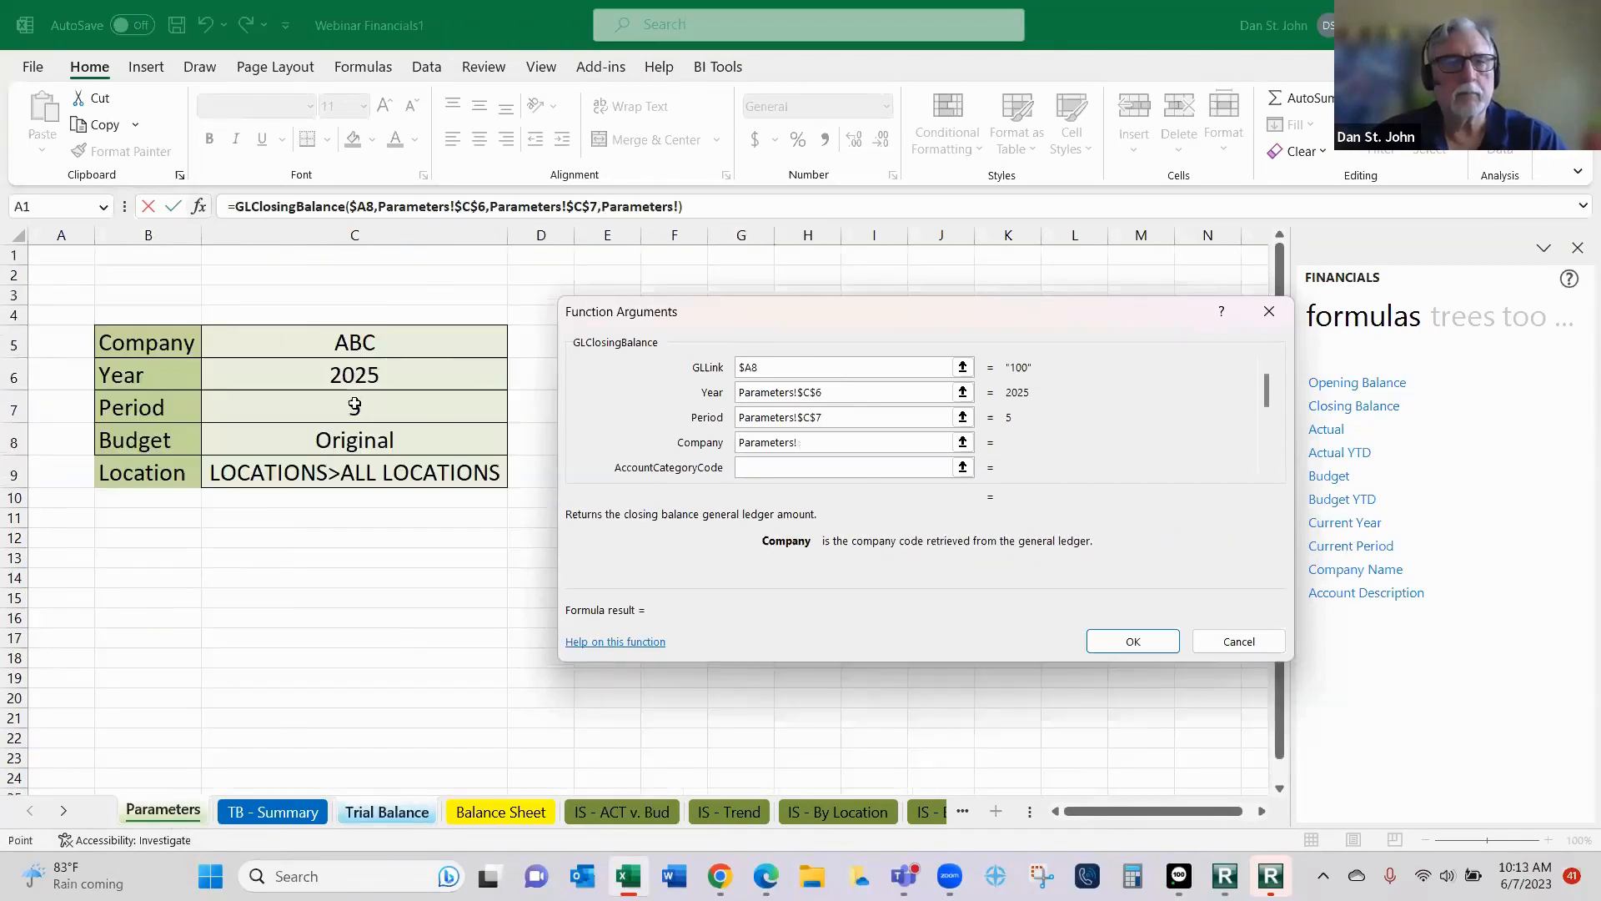
{"action": "left_click", "coordinate": [383, 344]}
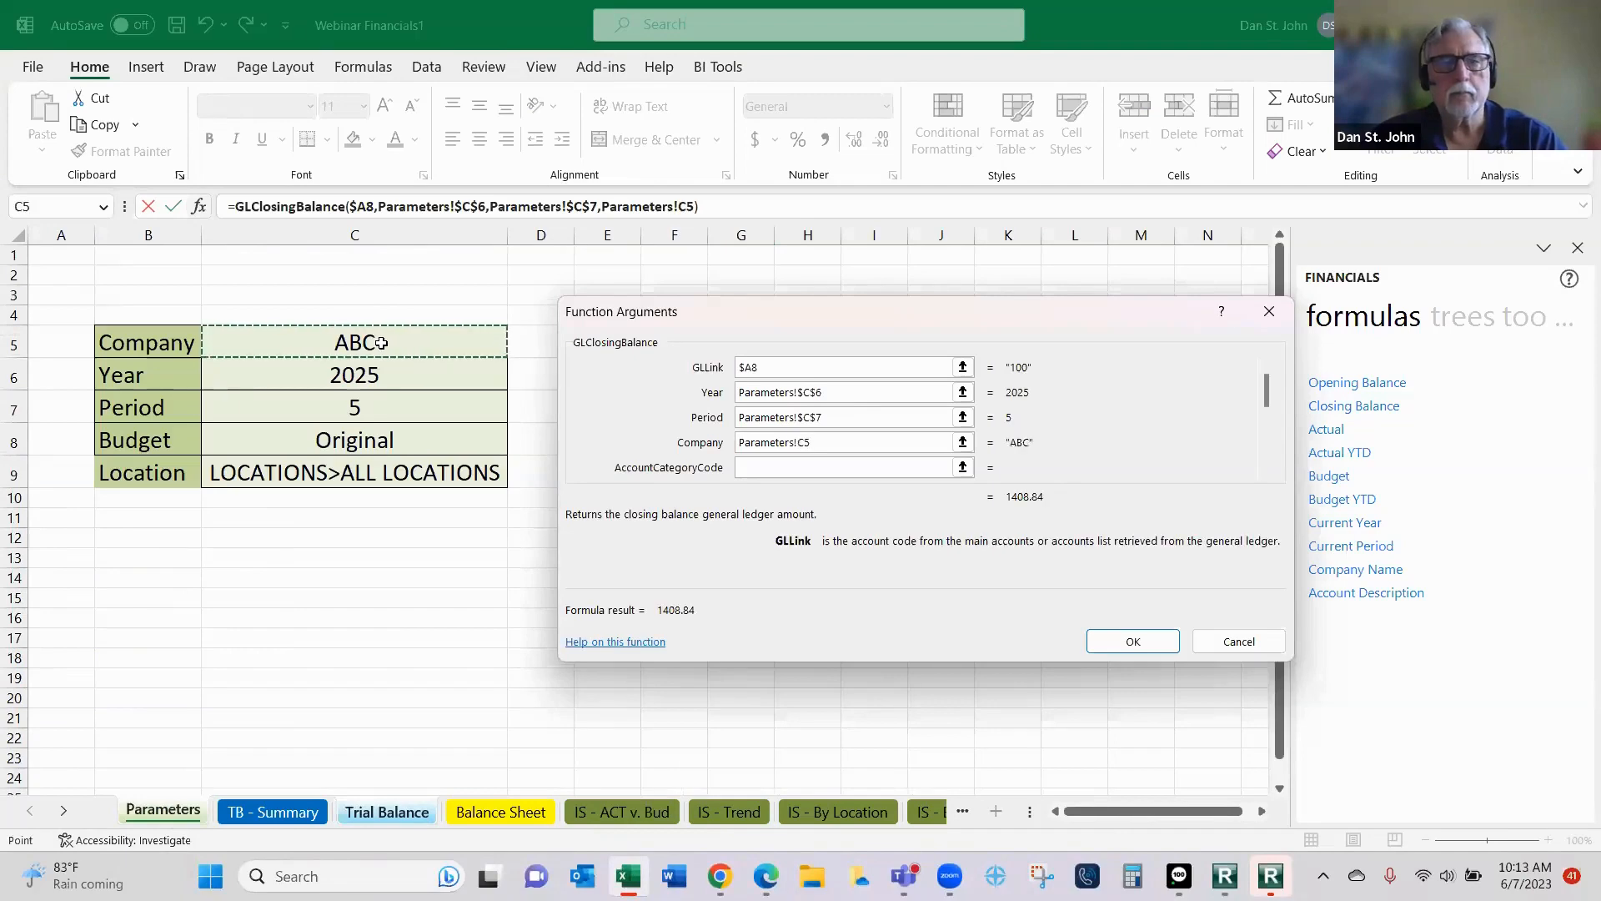
{"action": "key", "text": "F4"}
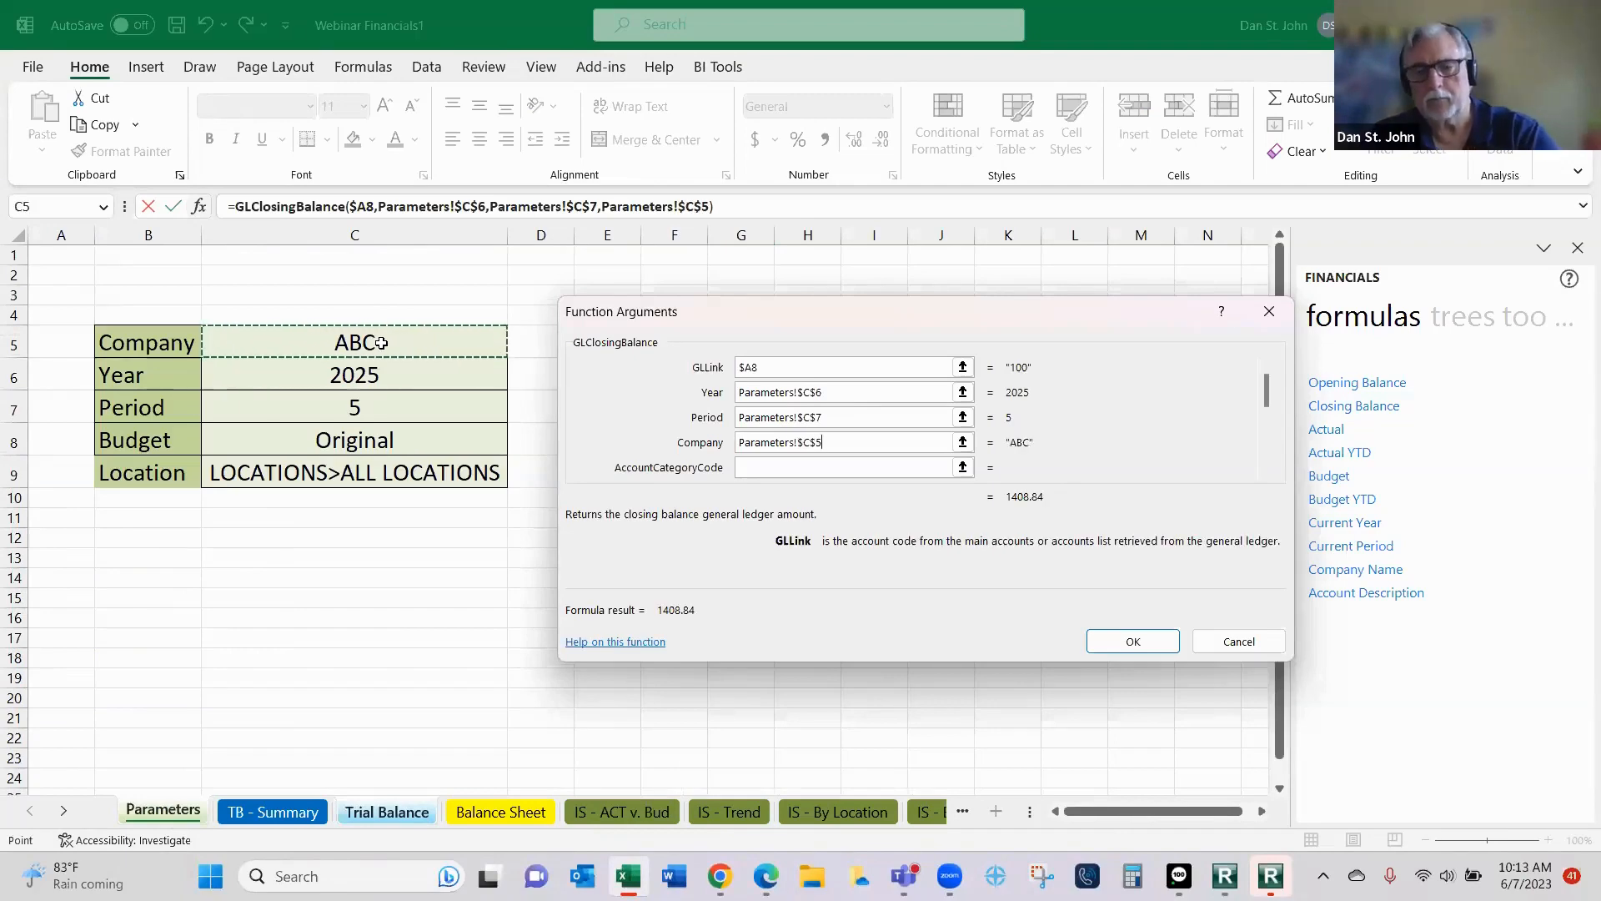
{"action": "key", "text": "Return"}
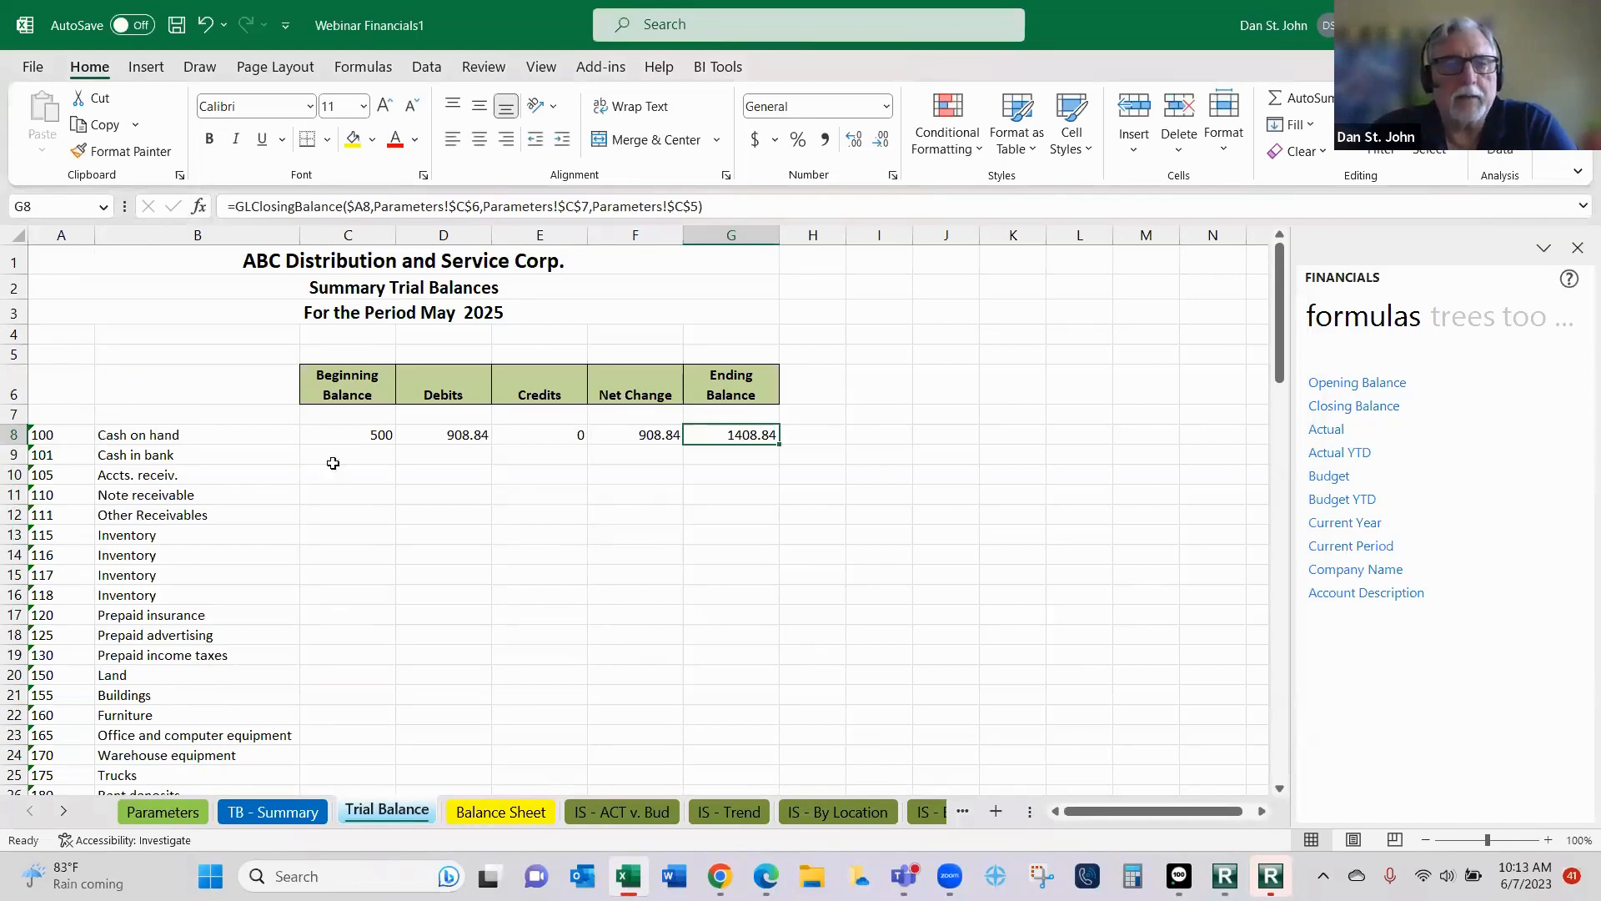
- Fill the row 8 formulas in C8:G8 down through the last account in row 103
{"action": "left_click_drag", "start_coordinate": [367, 435], "coordinate": [741, 434]}
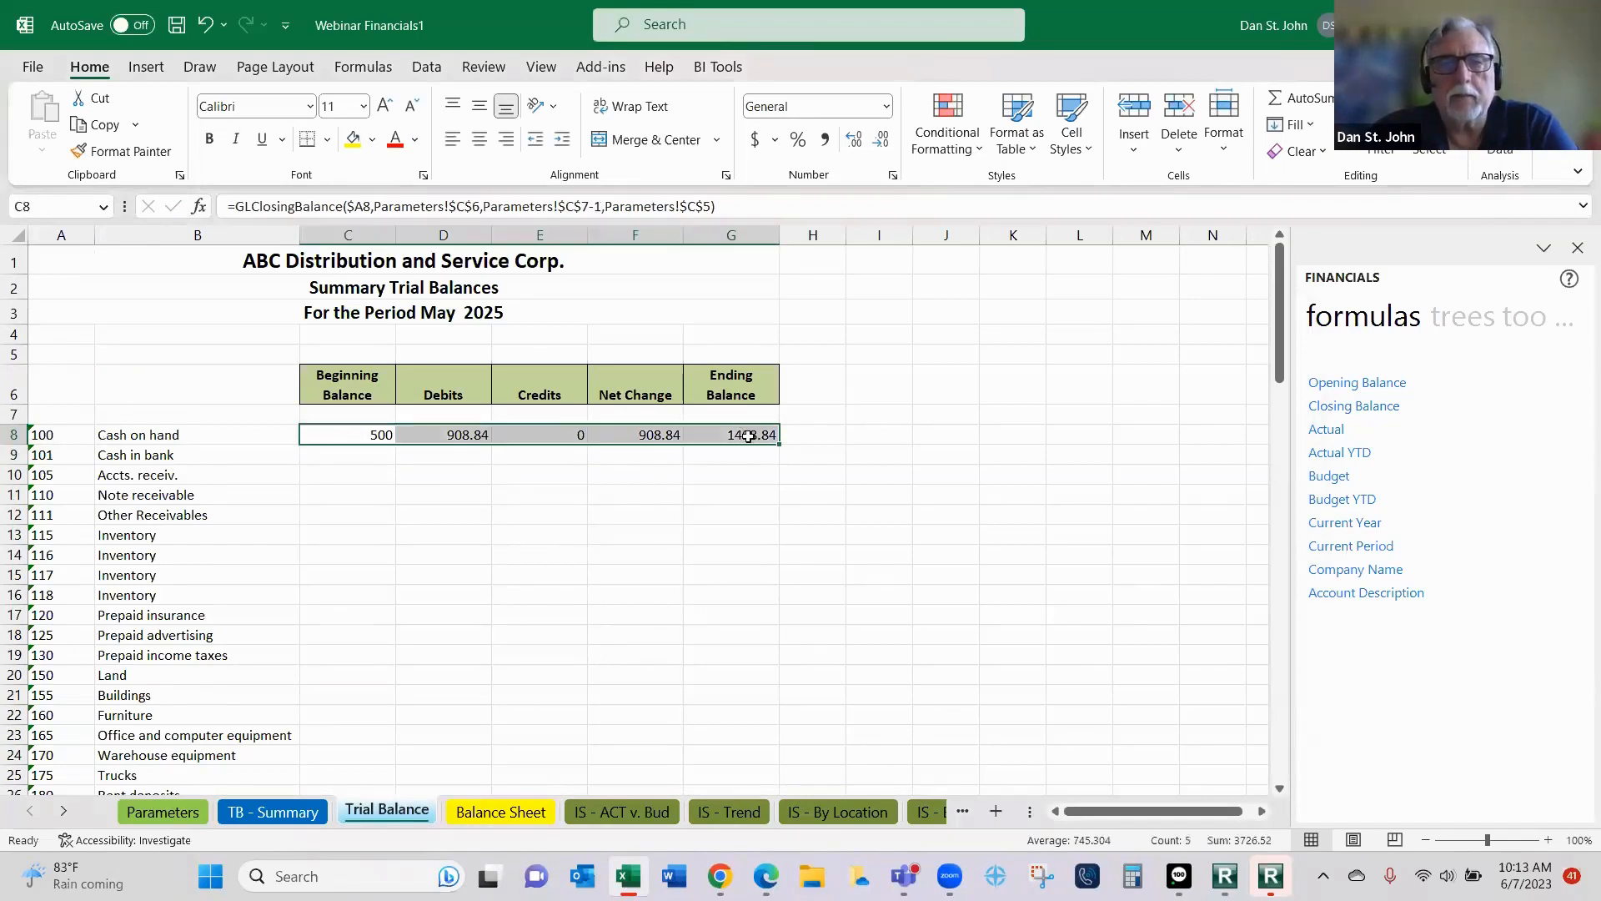
{"action": "double_click", "coordinate": [779, 442]}
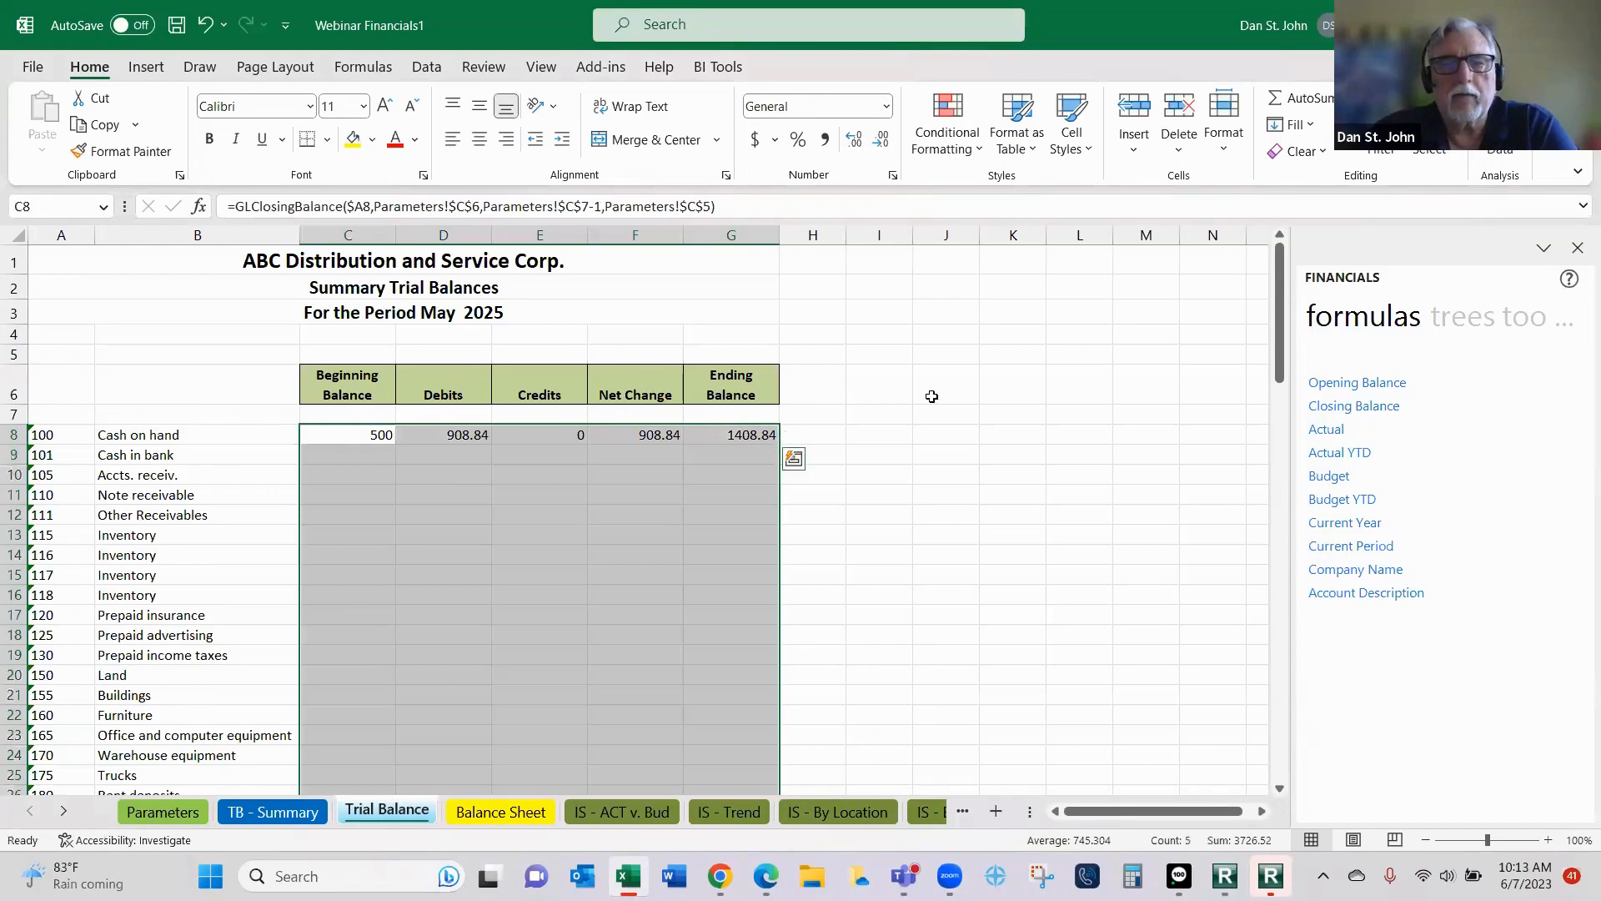
- Total the Beginning Balance column in C104 with the AutoSum of C8:C103 and autofit the width of column C
{"action": "scroll", "coordinate": [922, 413], "scroll_direction": "down", "scroll_amount": 8}
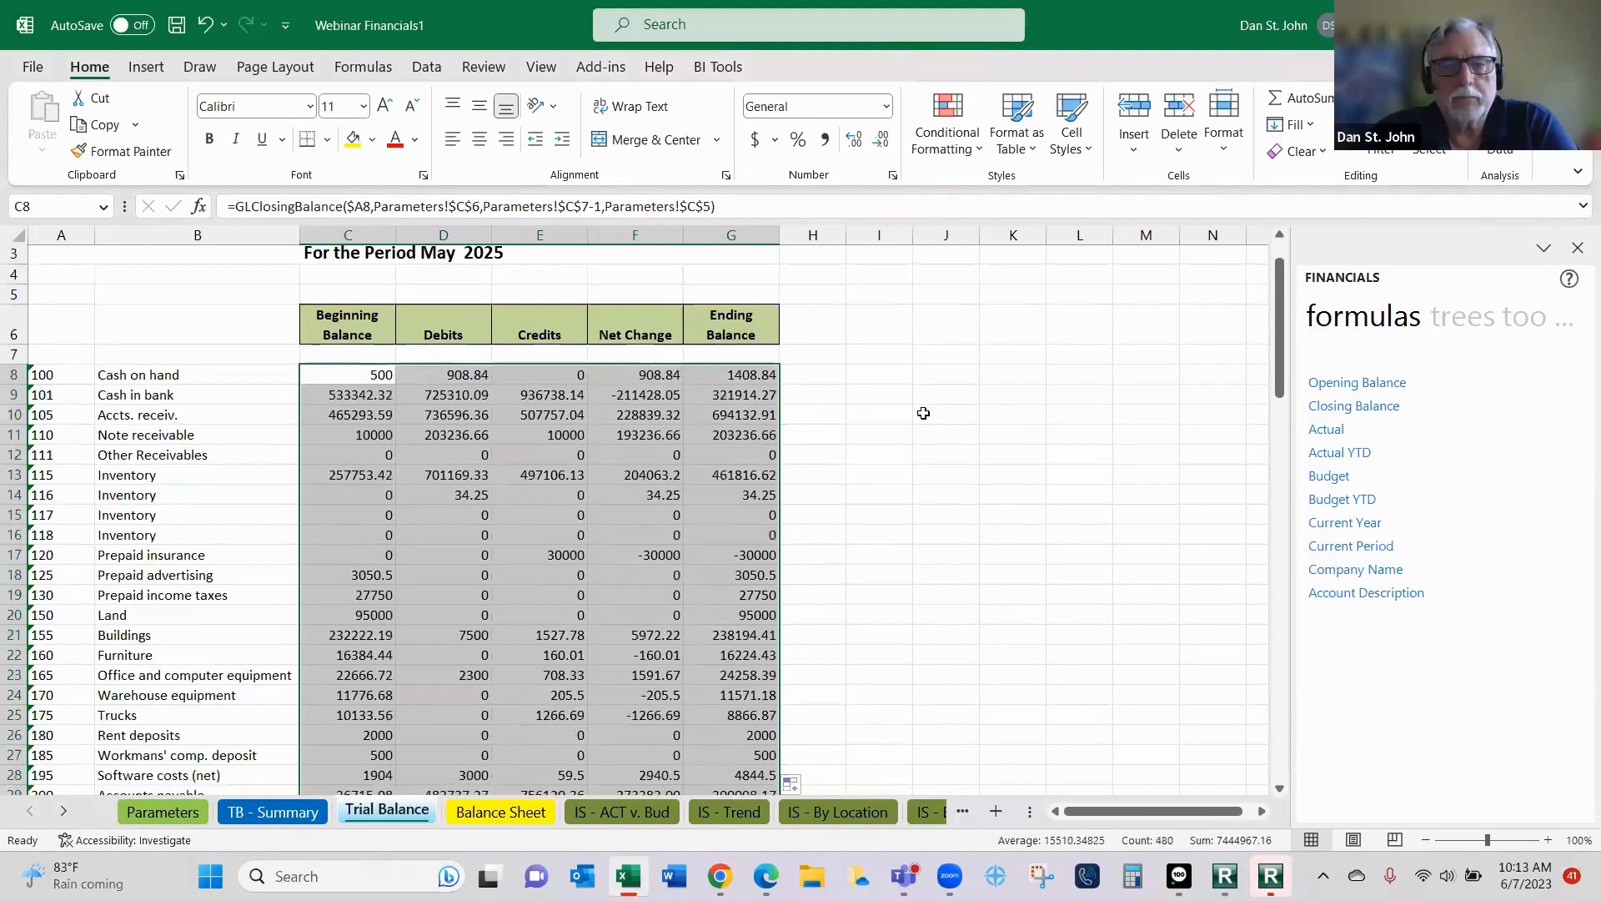
{"action": "scroll", "coordinate": [917, 417], "scroll_direction": "down", "scroll_amount": 20}
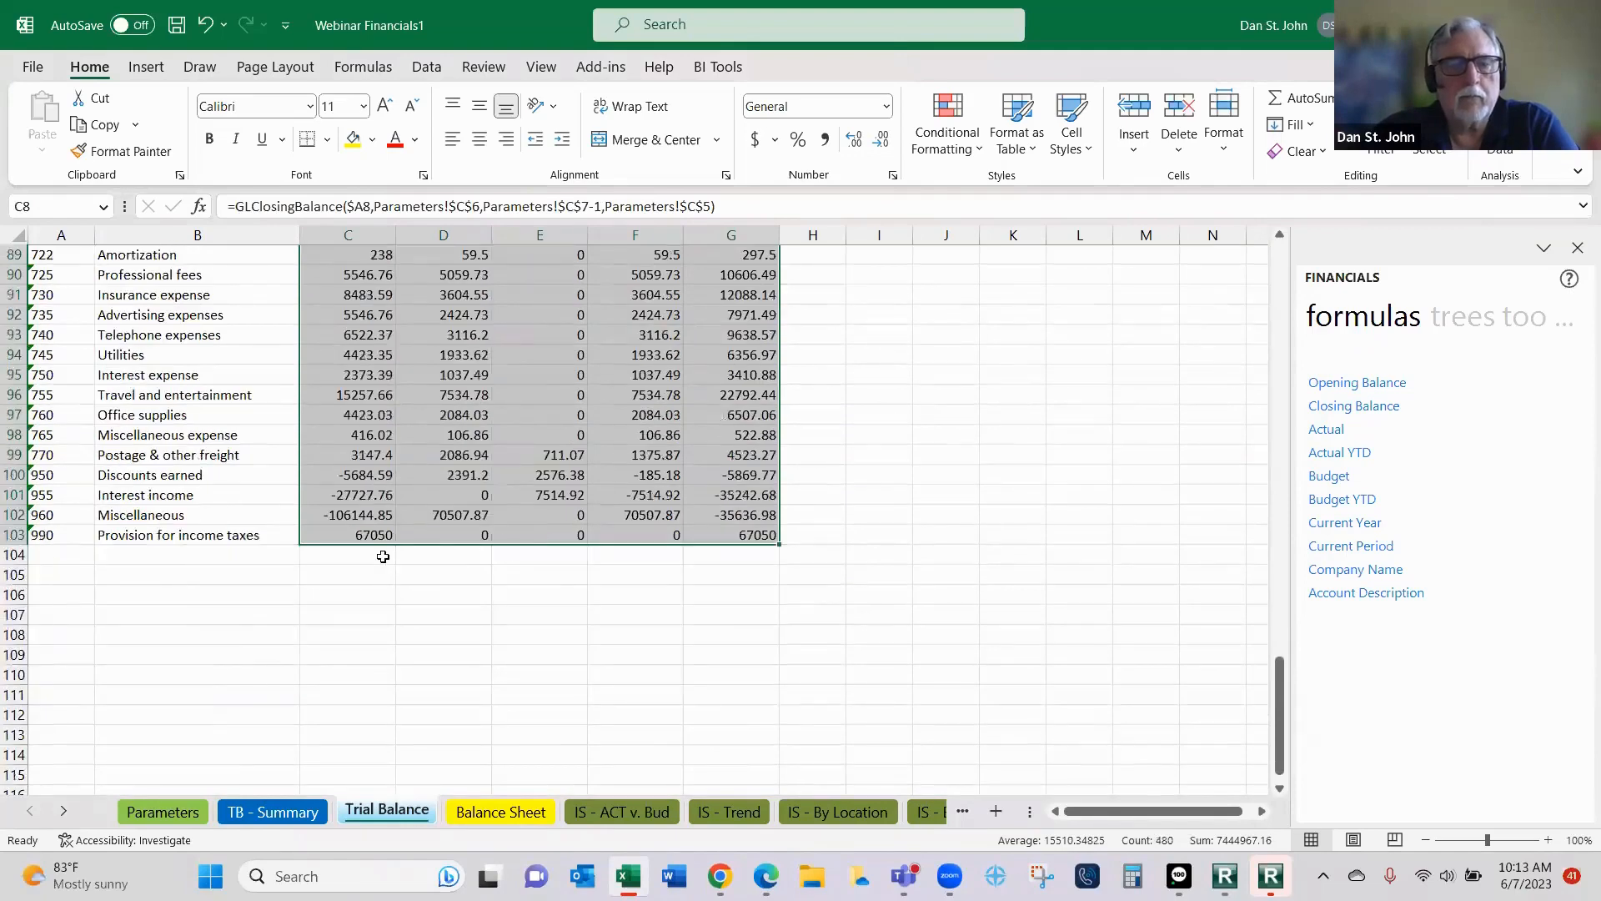
{"action": "left_click", "coordinate": [382, 556]}
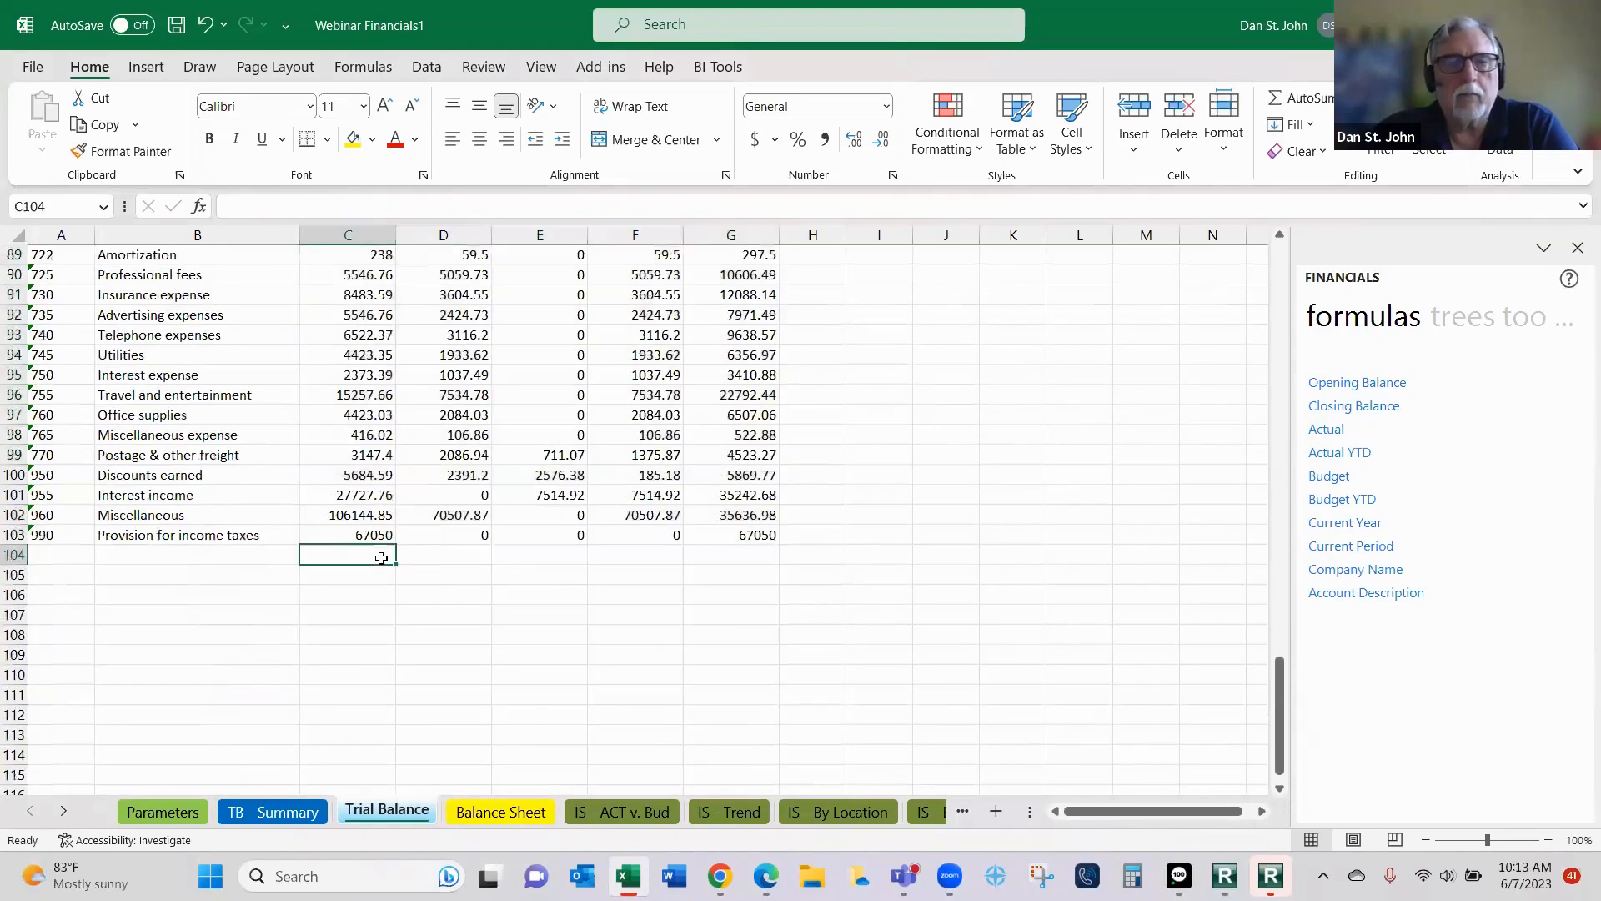
{"action": "left_click", "coordinate": [1312, 102]}
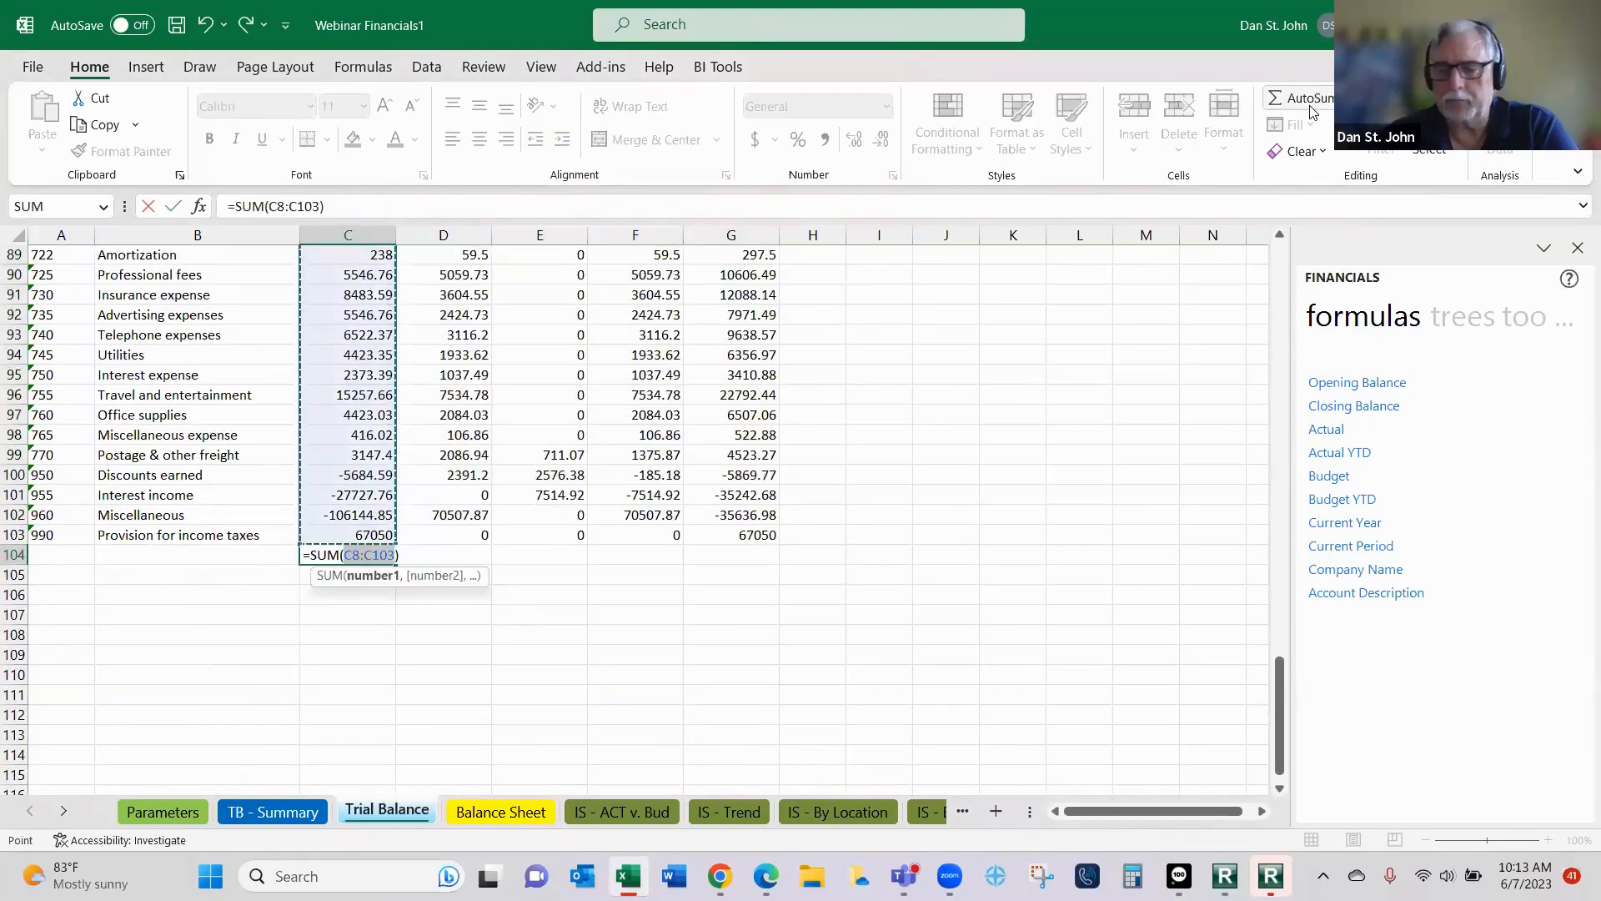
{"action": "key", "text": "Return"}
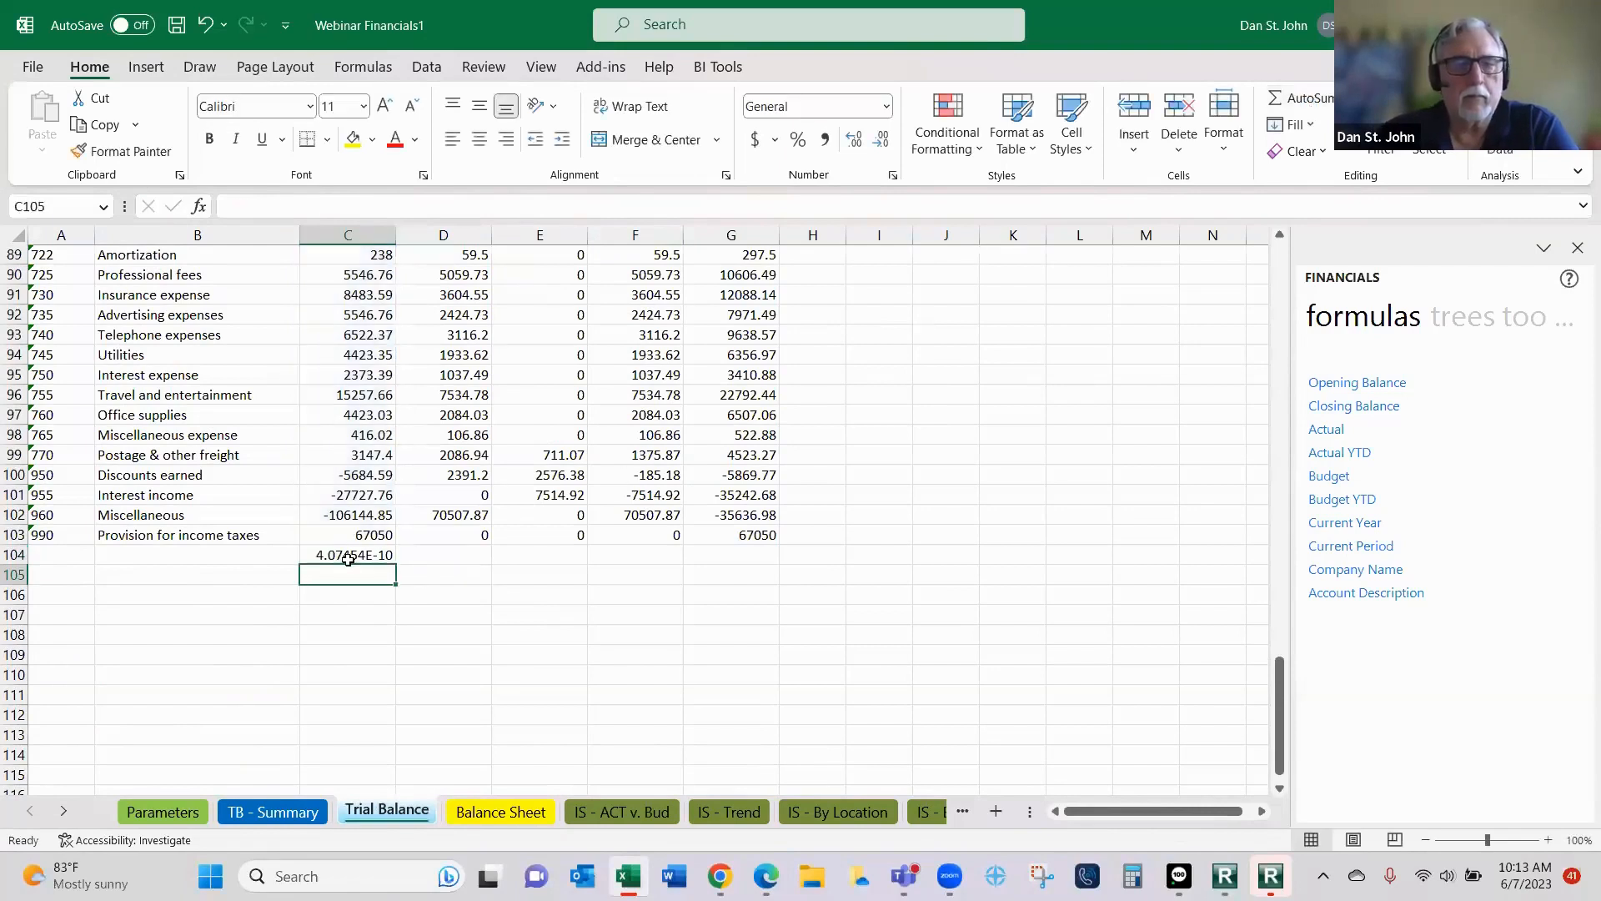
{"action": "double_click", "coordinate": [396, 233]}
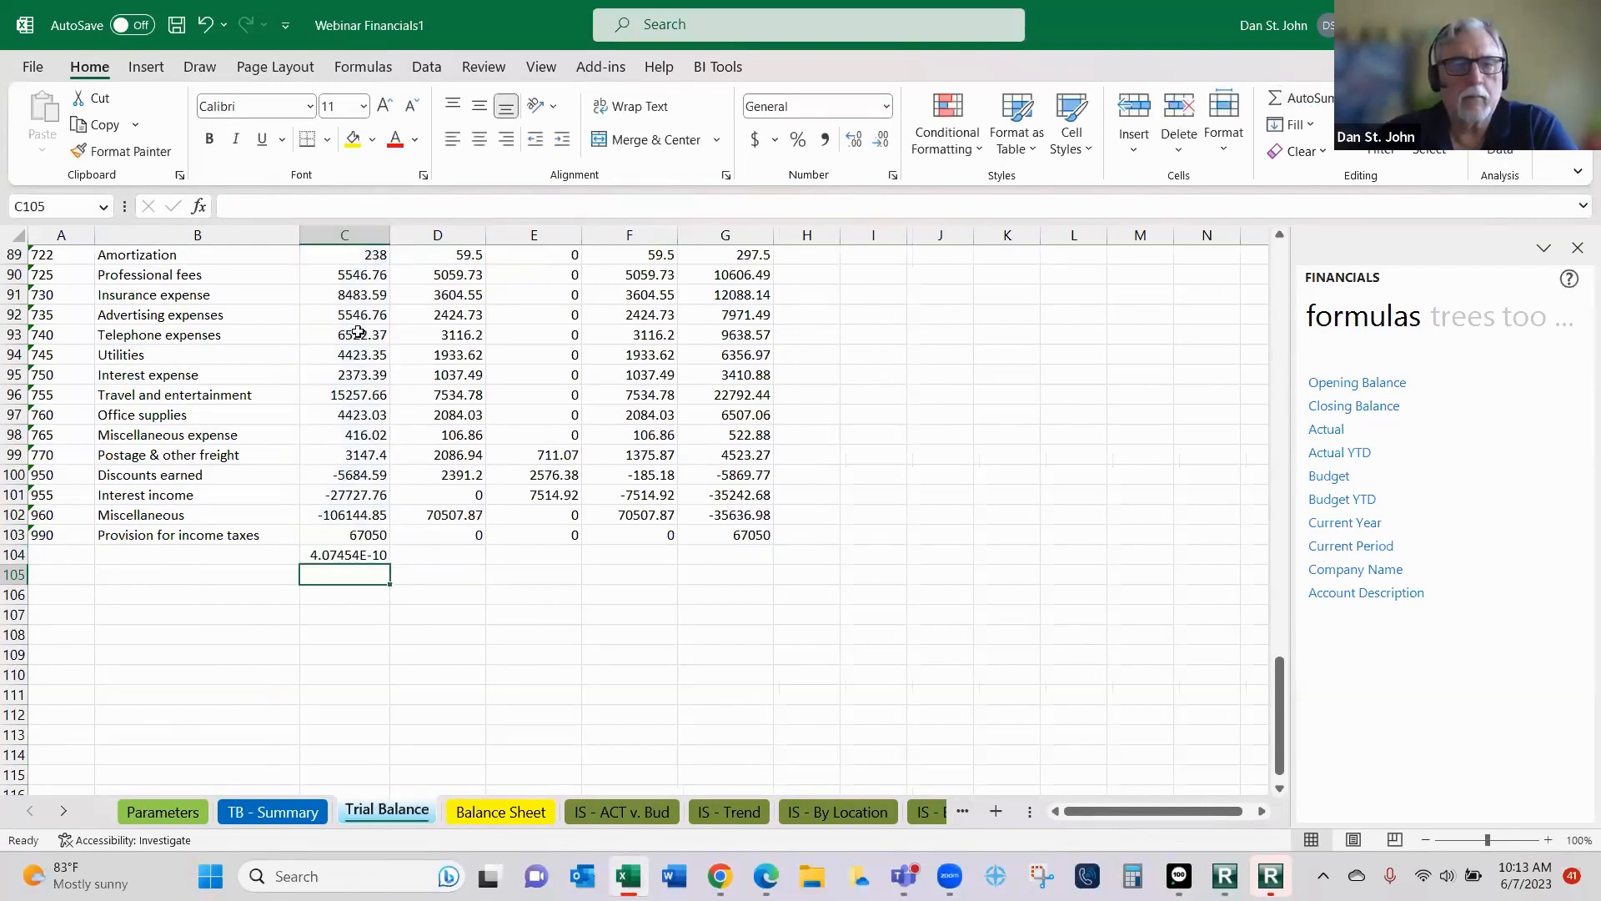
{"action": "left_click", "coordinate": [354, 552]}
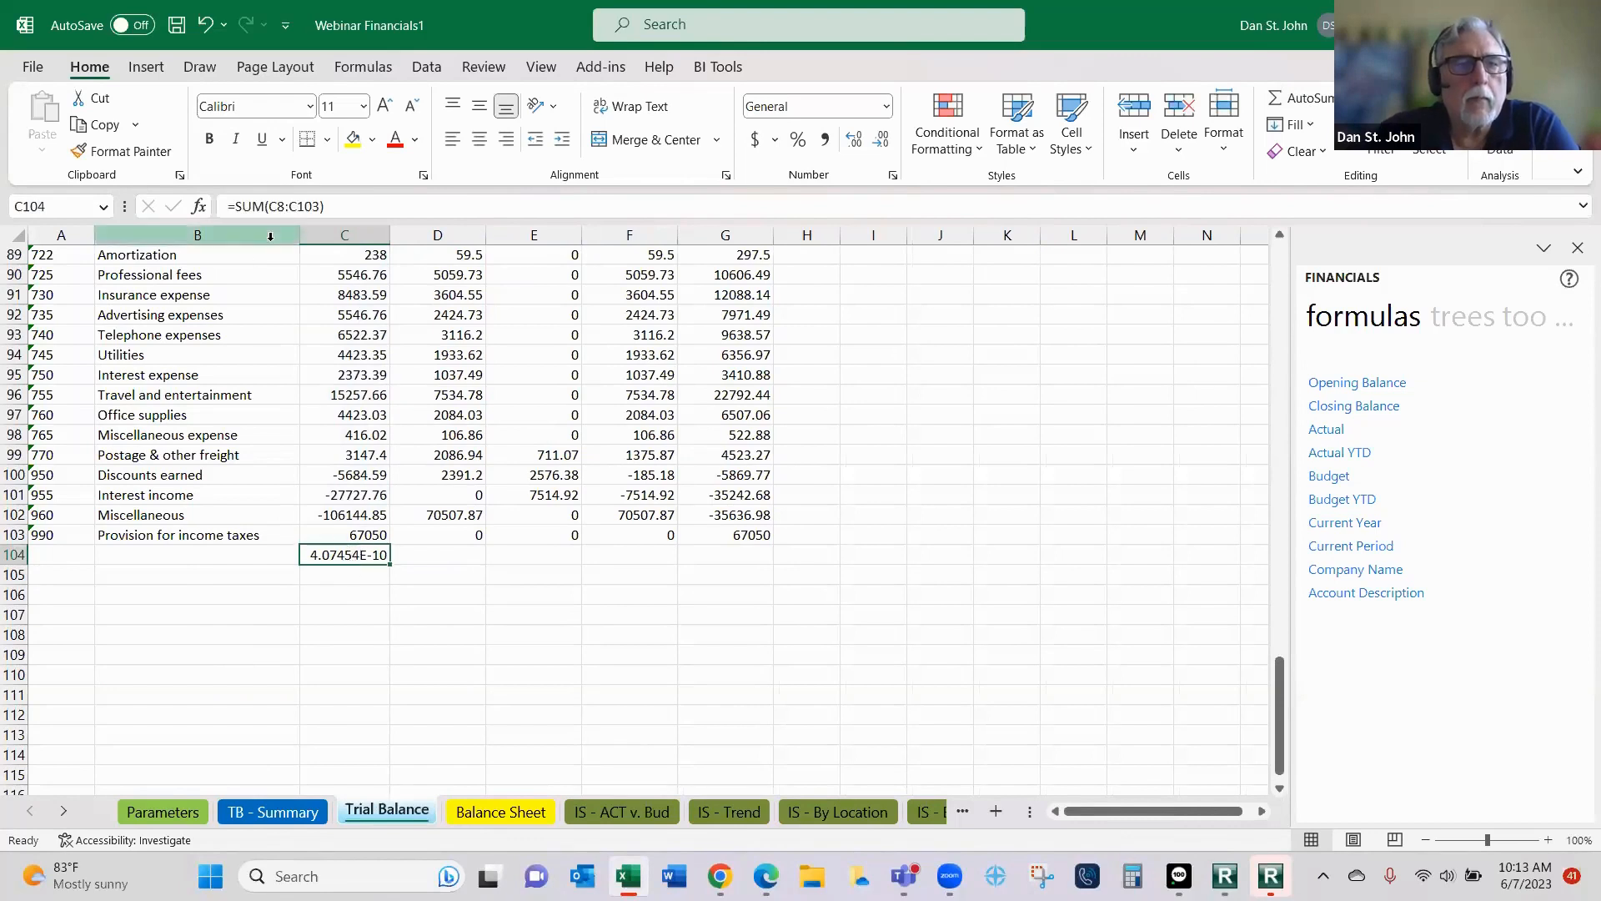
- Make the C104 total bold with a top border and fill it across through G104
{"action": "left_click", "coordinate": [210, 139]}
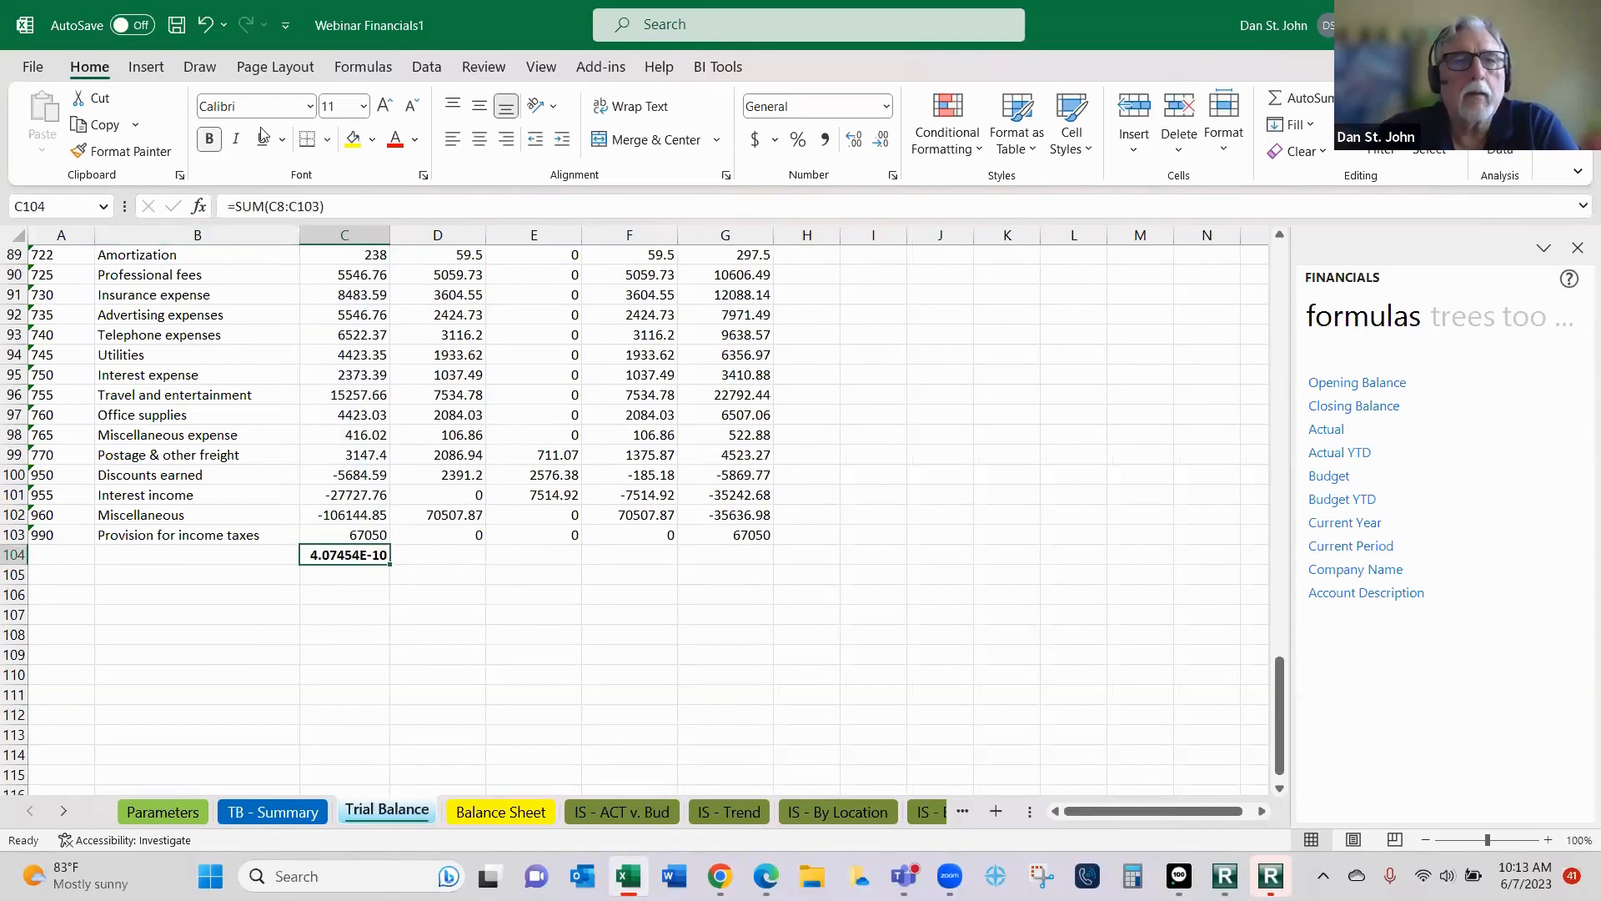
{"action": "left_click", "coordinate": [326, 141]}
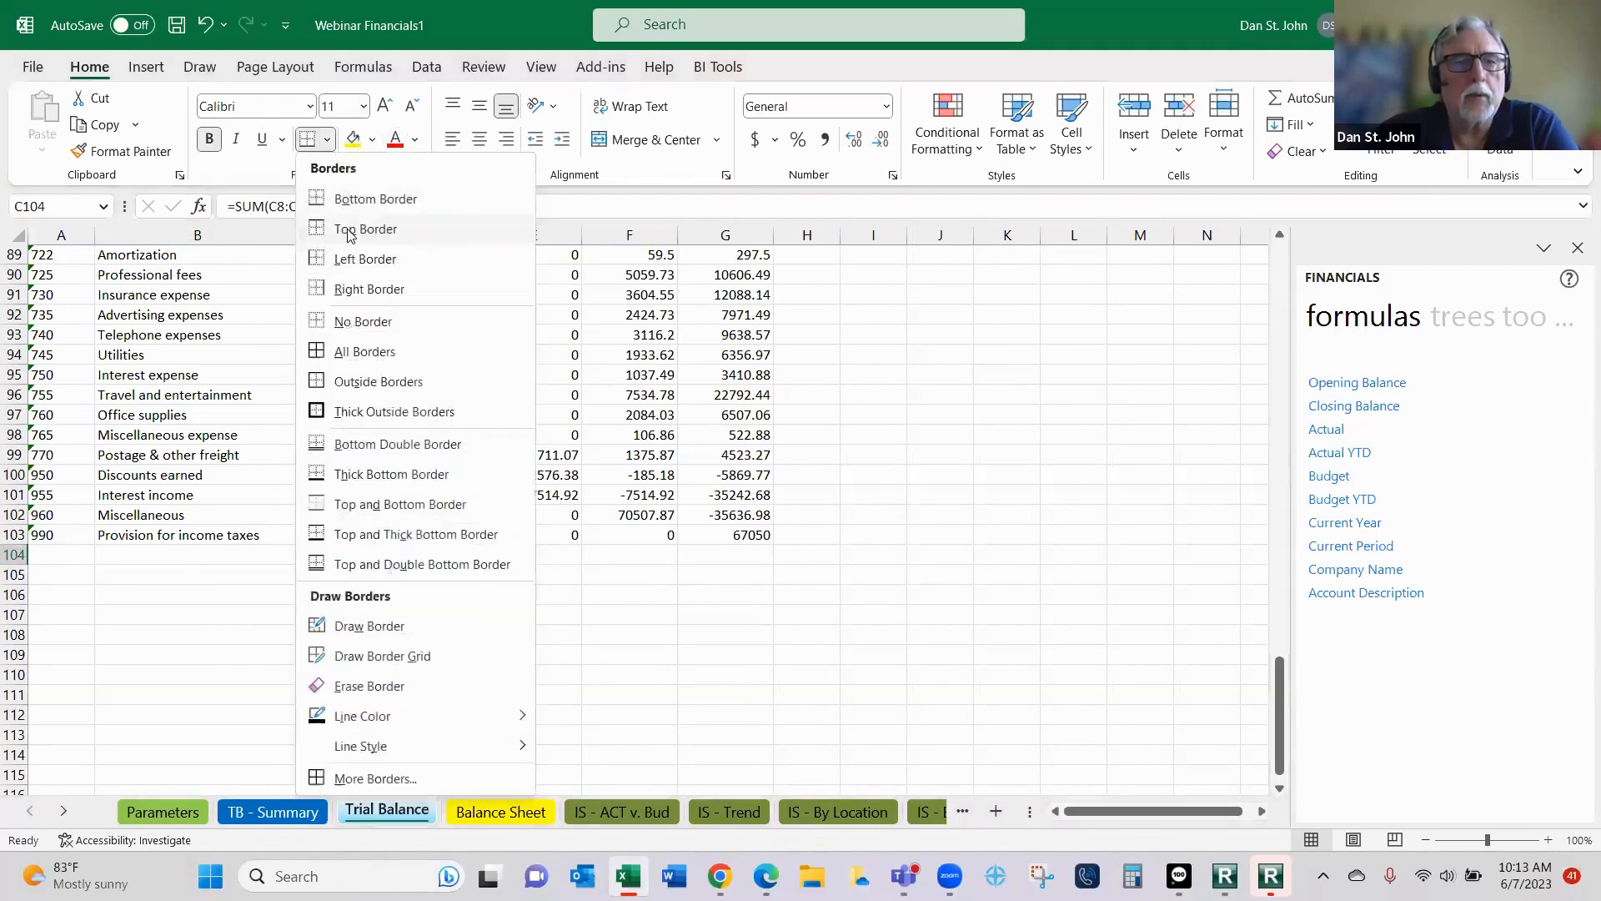
{"action": "left_click", "coordinate": [356, 570]}
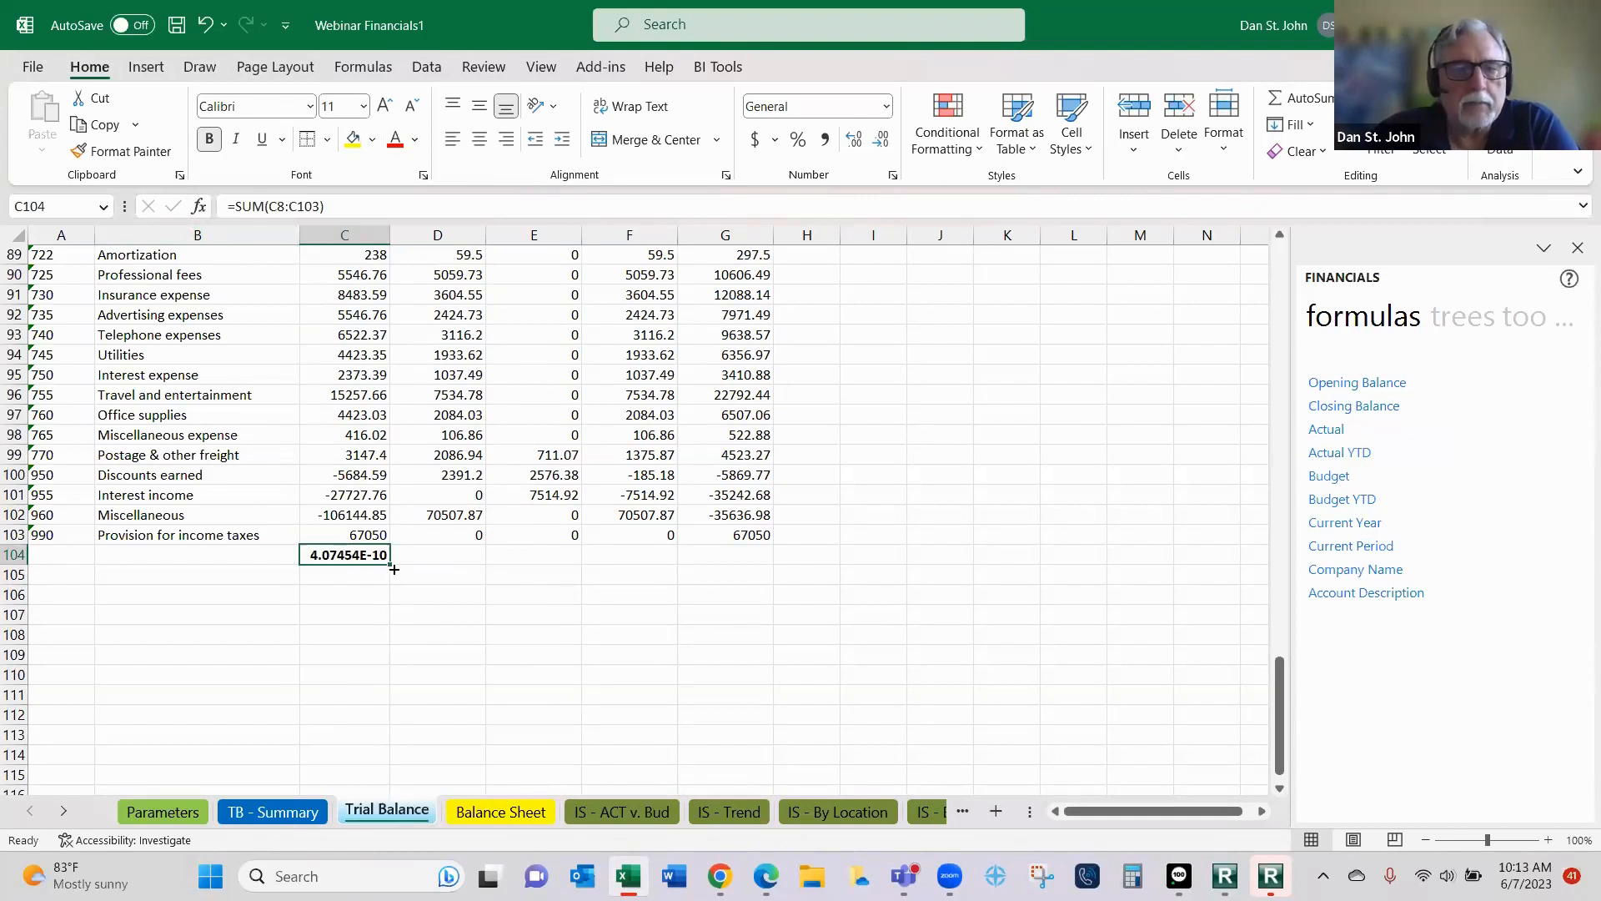
{"action": "left_click_drag", "start_coordinate": [389, 565], "coordinate": [919, 613]}
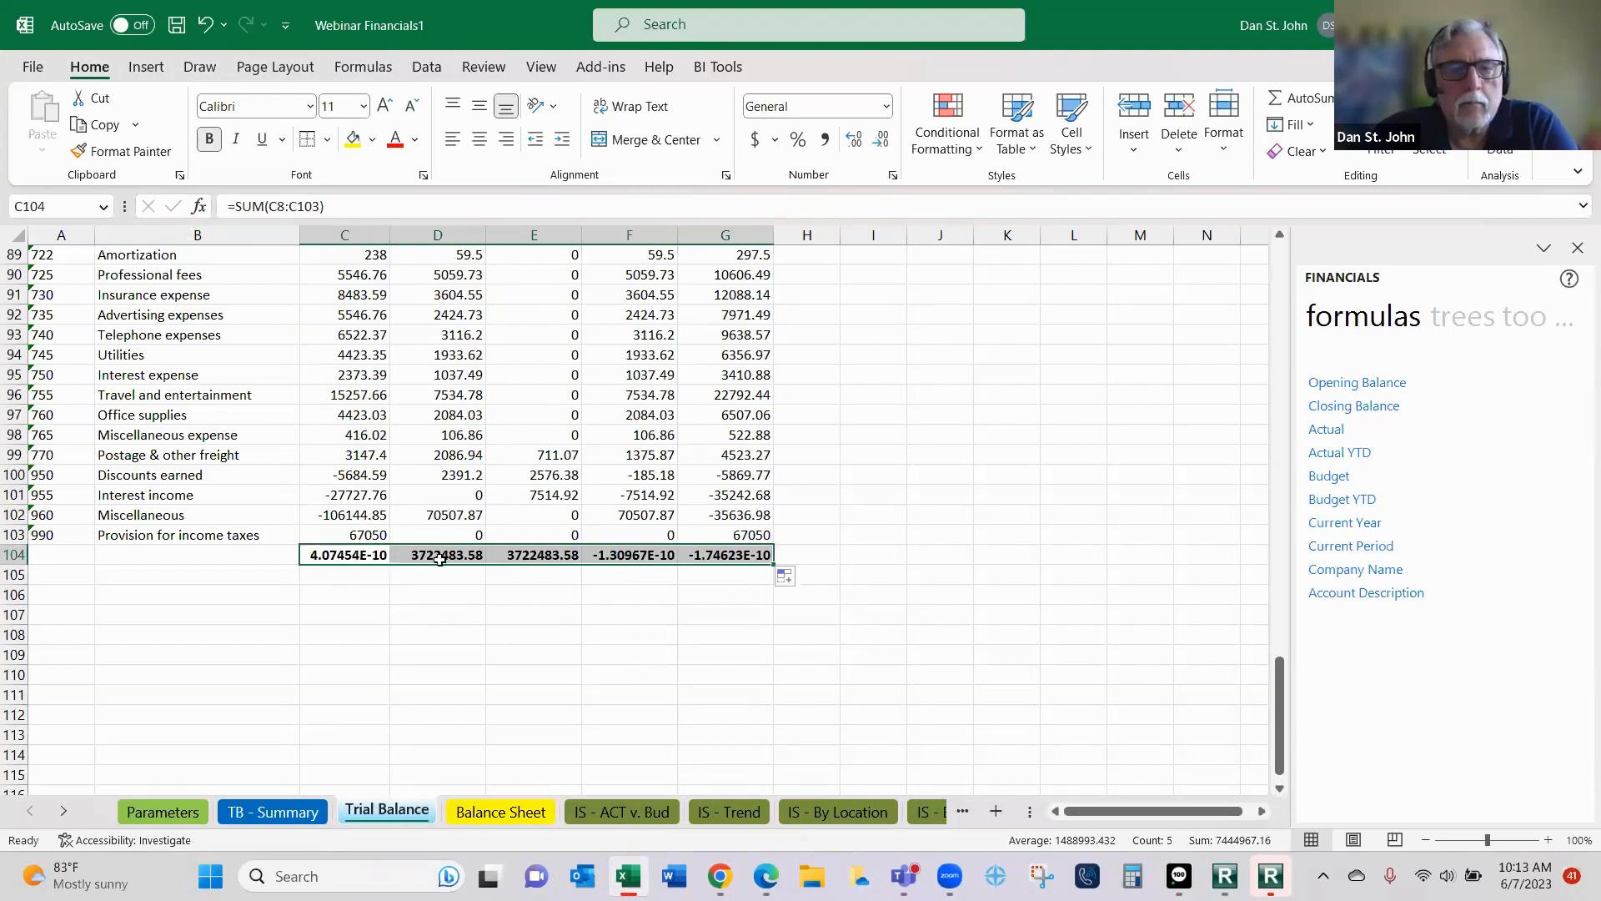
- Review the trial balance from the row 104 totals up to the column headings and back down
{"action": "left_click", "coordinate": [367, 557]}
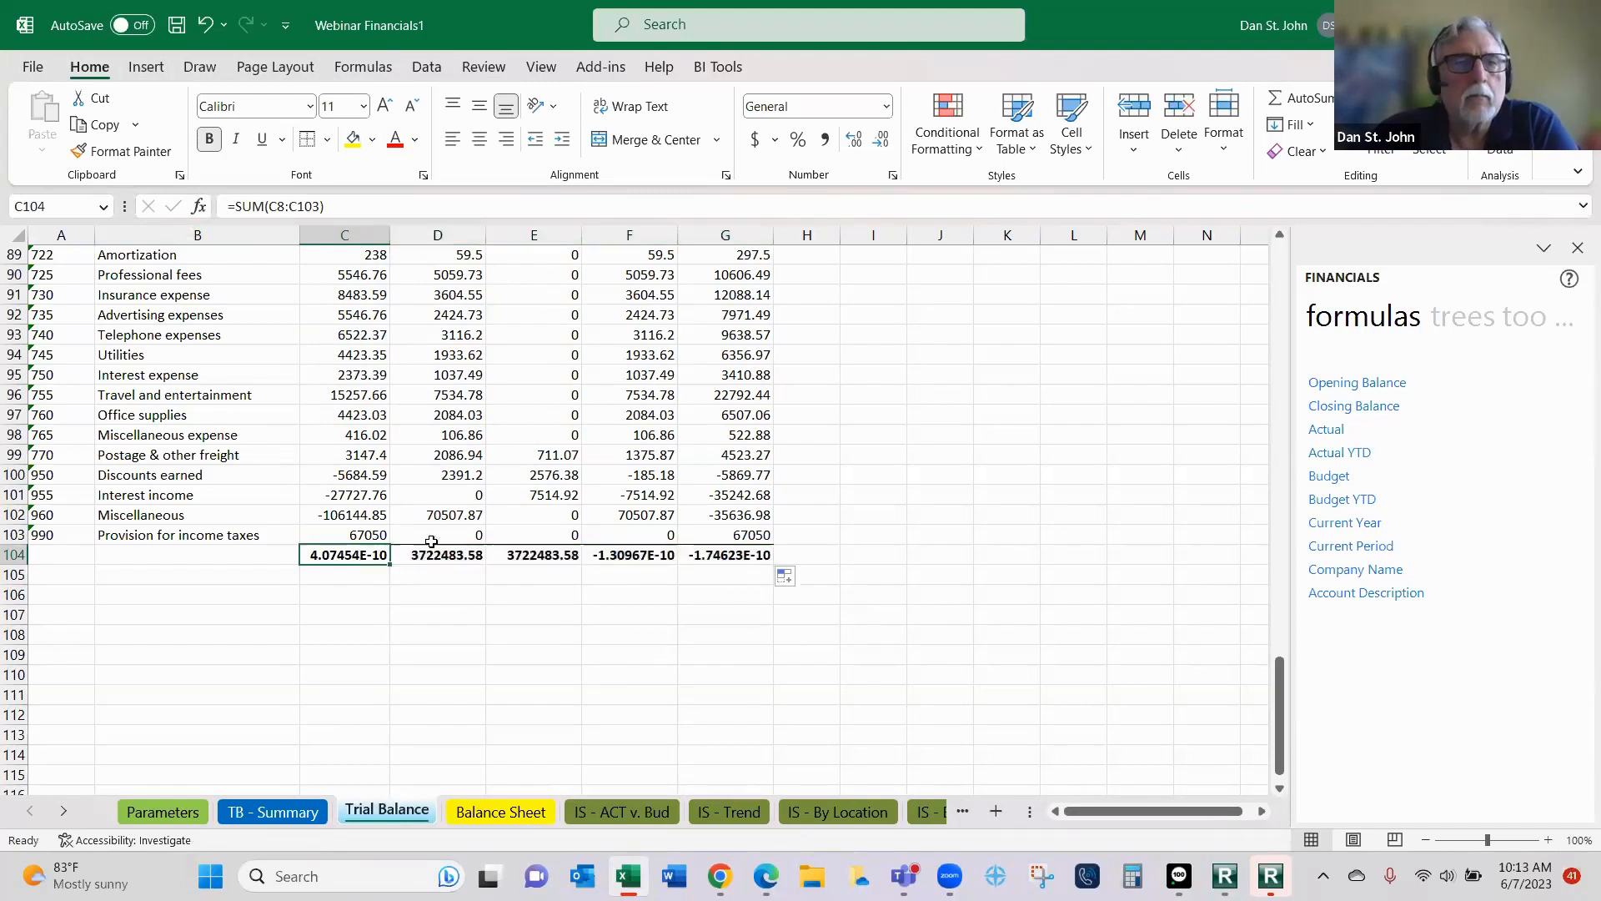
{"action": "scroll", "coordinate": [447, 433], "scroll_direction": "up", "scroll_amount": 15}
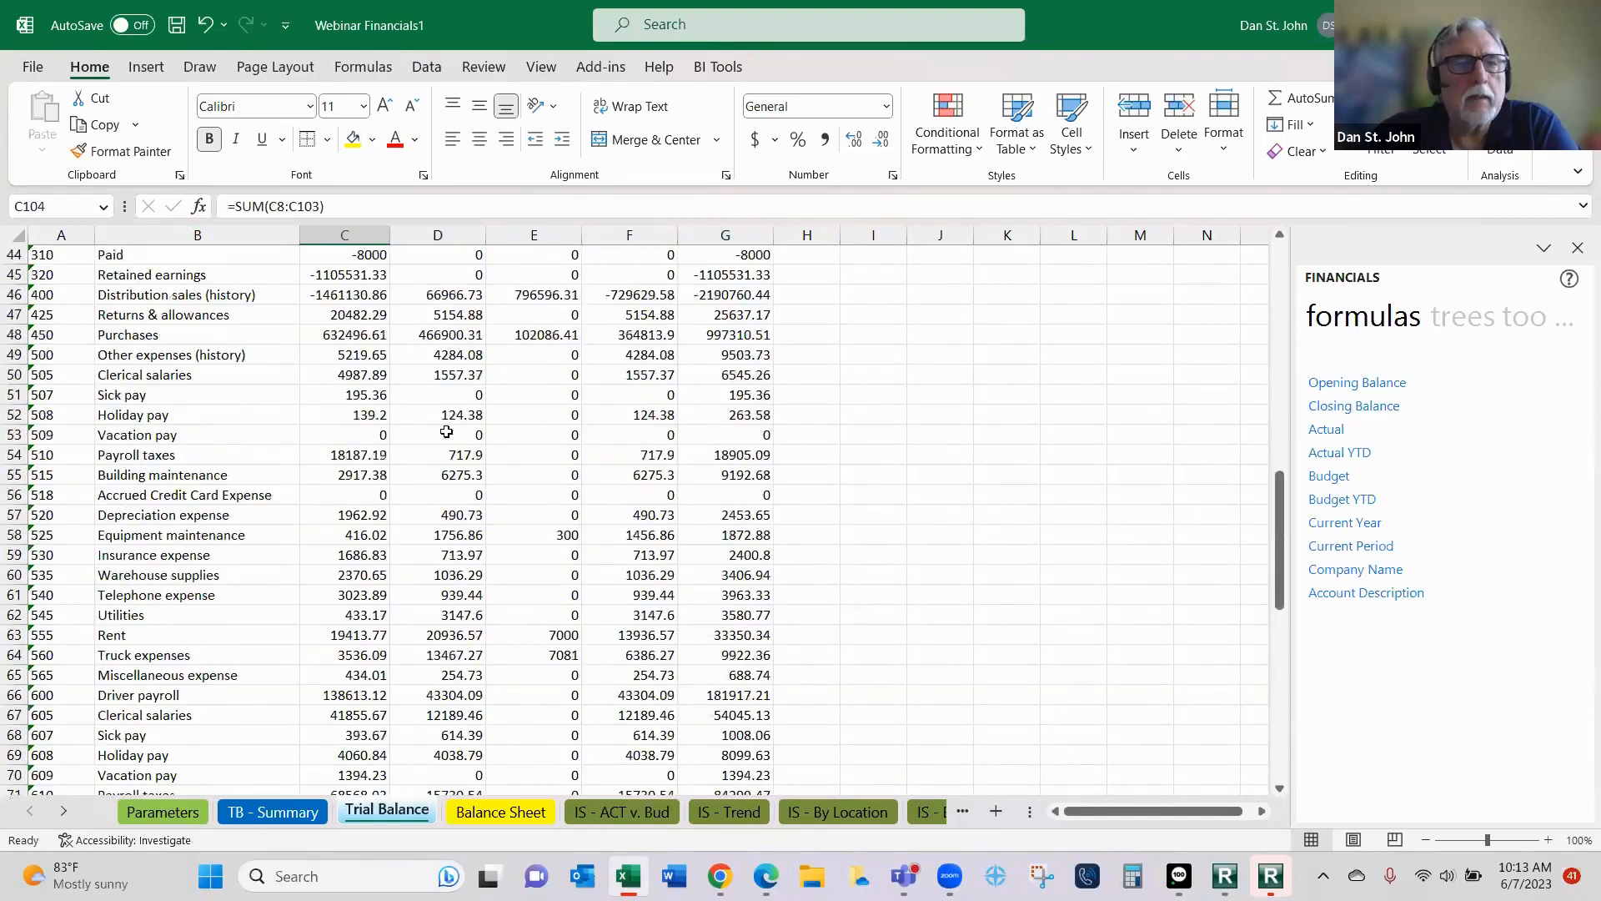
{"action": "scroll", "coordinate": [446, 432], "scroll_direction": "up", "scroll_amount": 4}
{"action": "scroll", "coordinate": [447, 431], "scroll_direction": "up", "scroll_amount": 10}
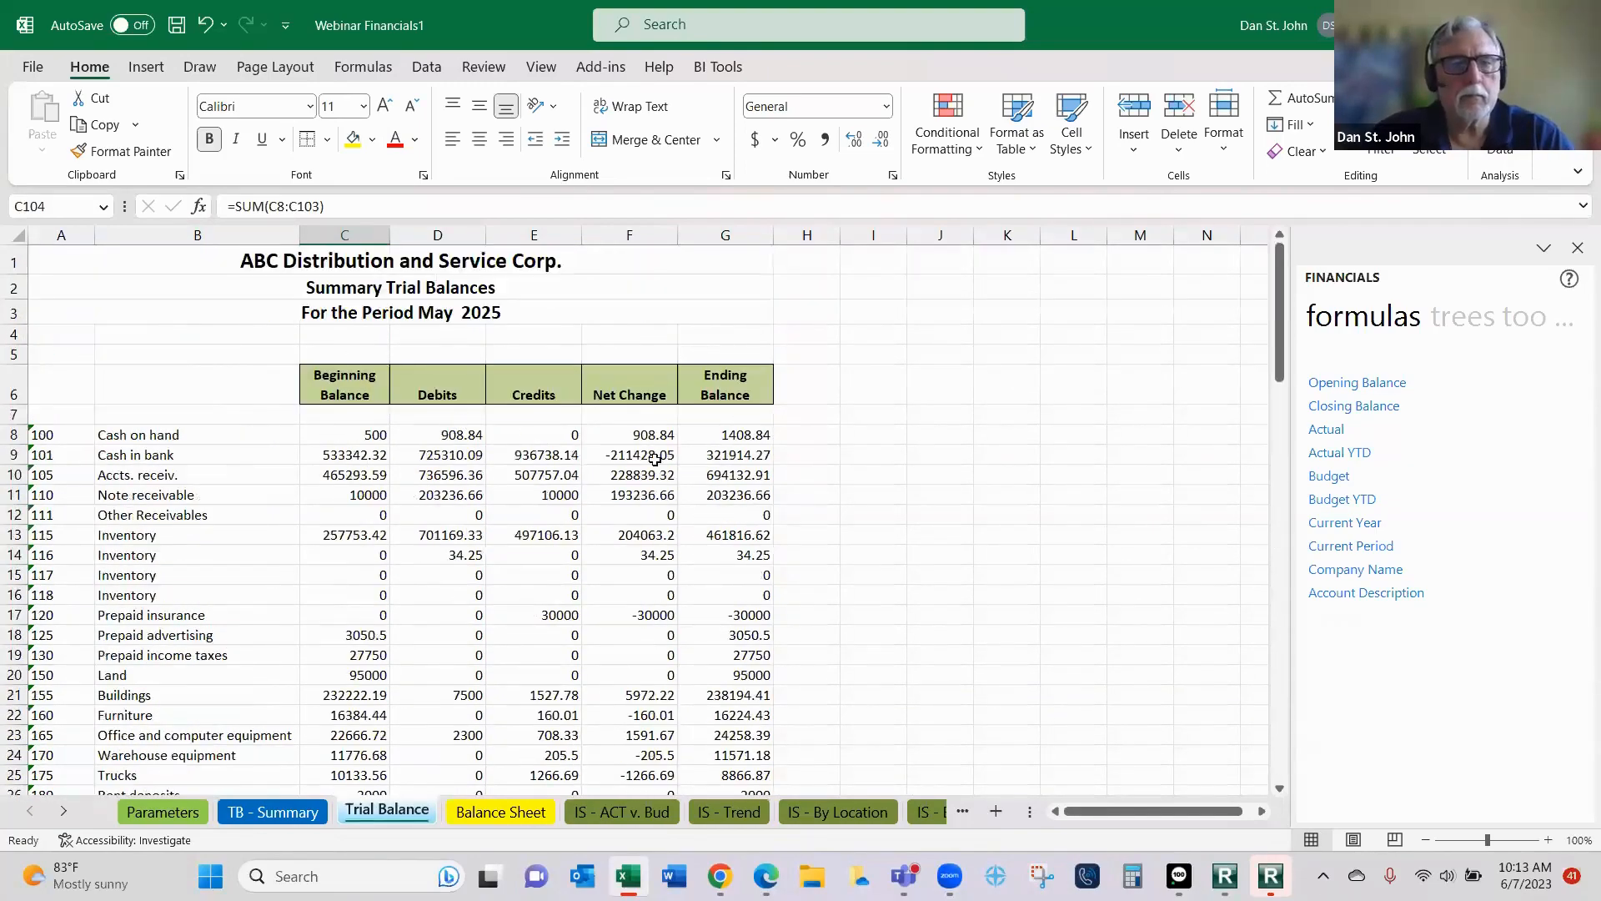
{"action": "scroll", "coordinate": [715, 498], "scroll_direction": "down", "scroll_amount": 9}
{"action": "scroll", "coordinate": [715, 498], "scroll_direction": "down", "scroll_amount": 13}
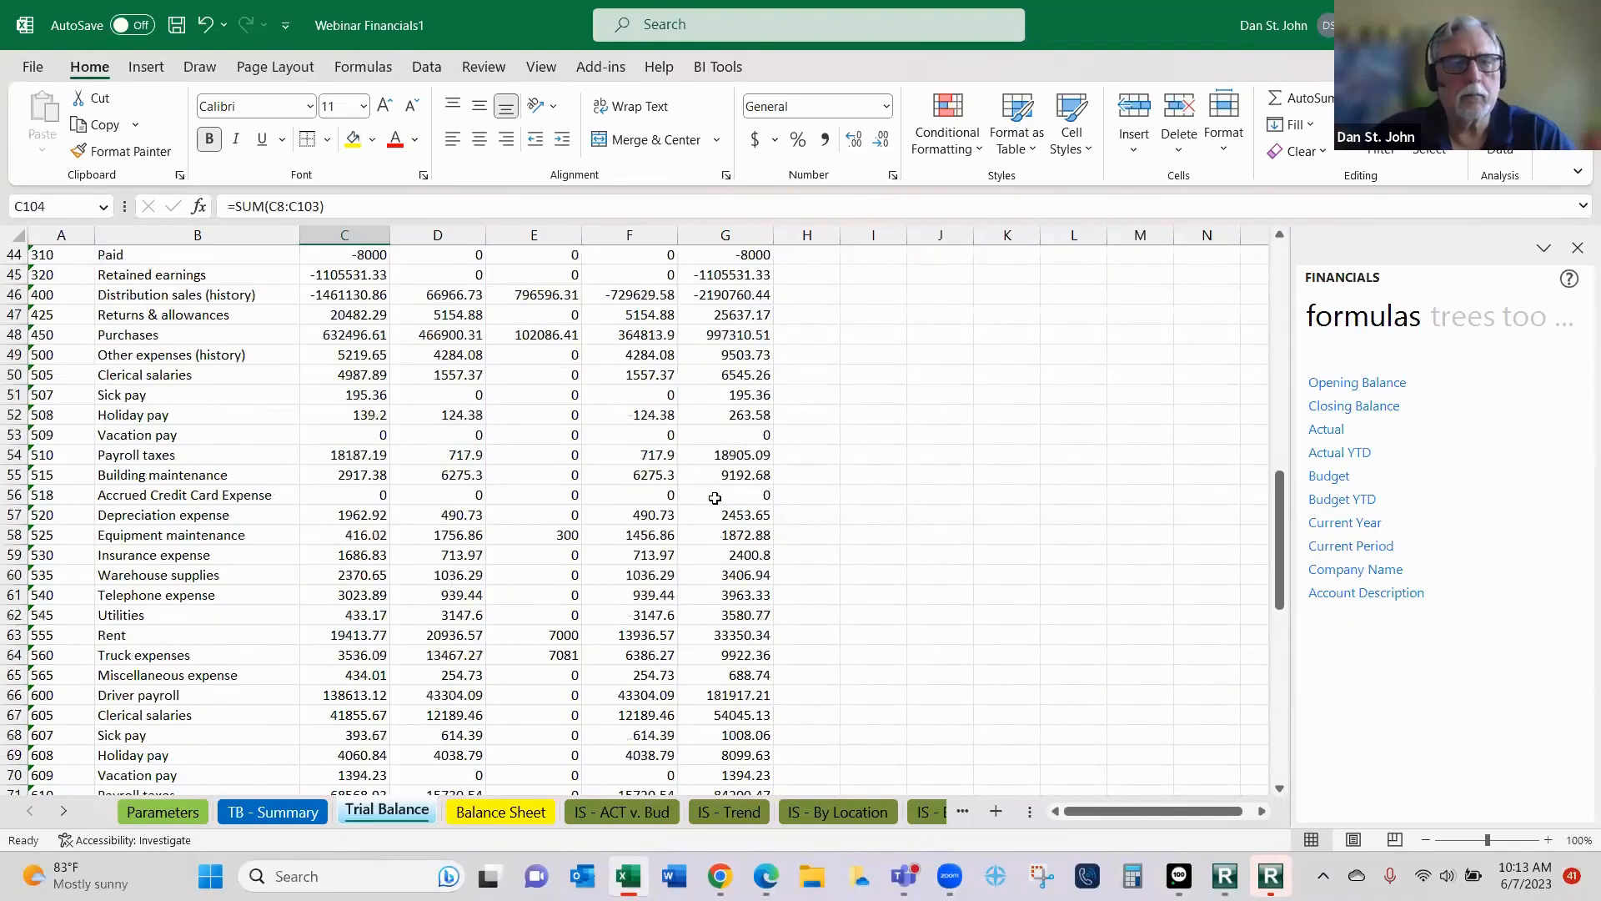
{"action": "scroll", "coordinate": [715, 498], "scroll_direction": "down", "scroll_amount": 8}
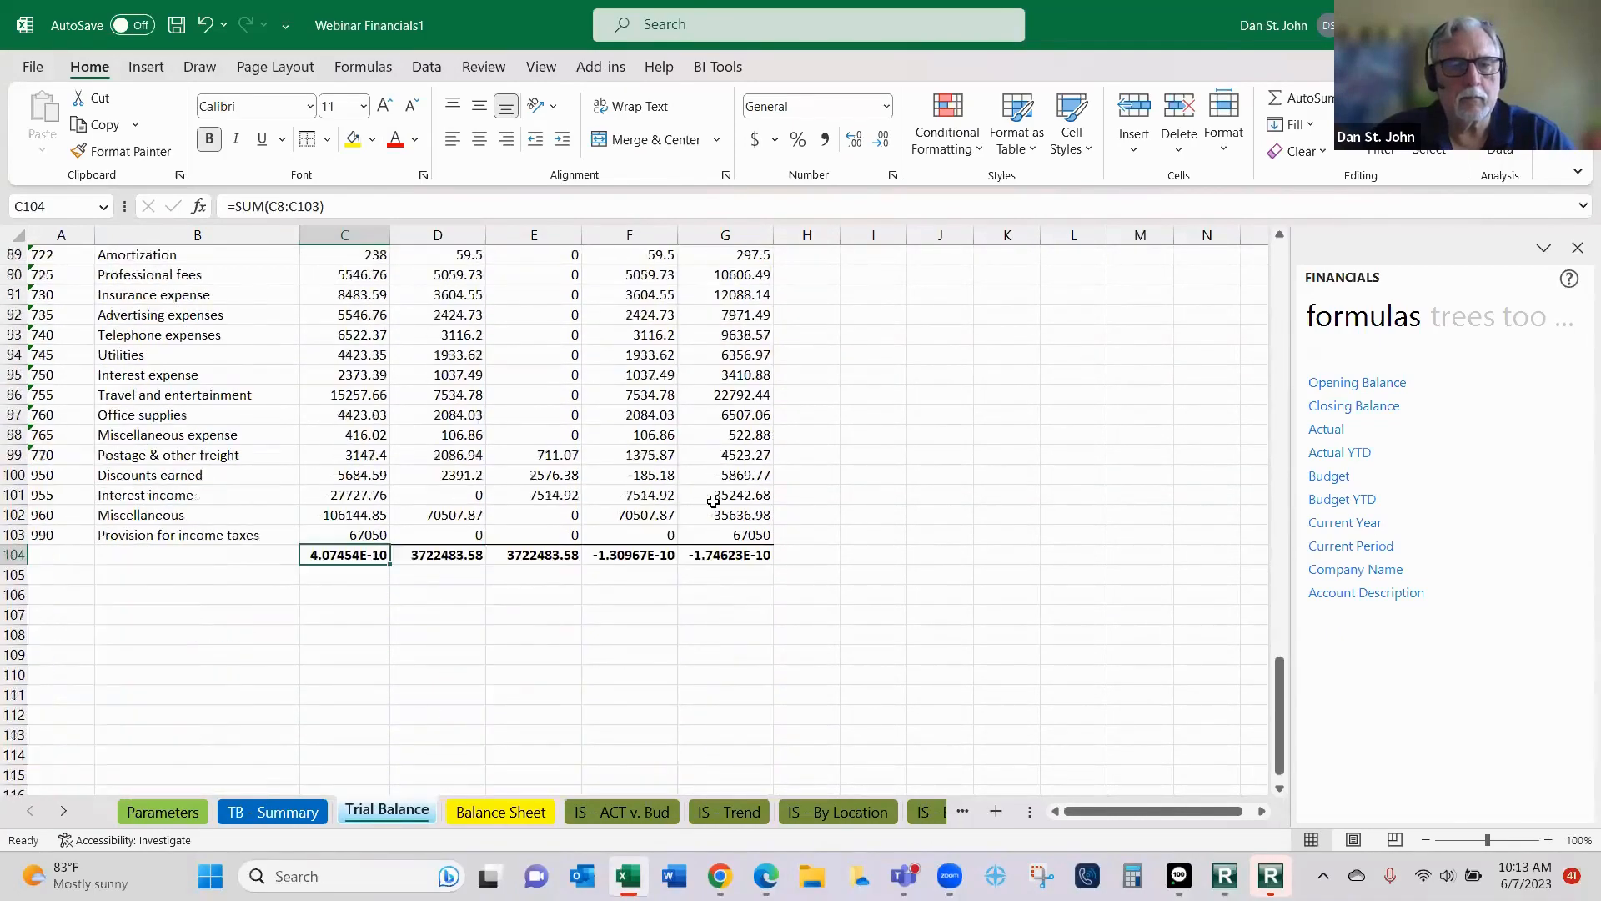
- Format C104 as Number with 2 decimals, 1000 separator and red parenthesised negatives, and fill it across through G104
{"action": "scroll", "coordinate": [715, 492], "scroll_direction": "up", "scroll_amount": 2}
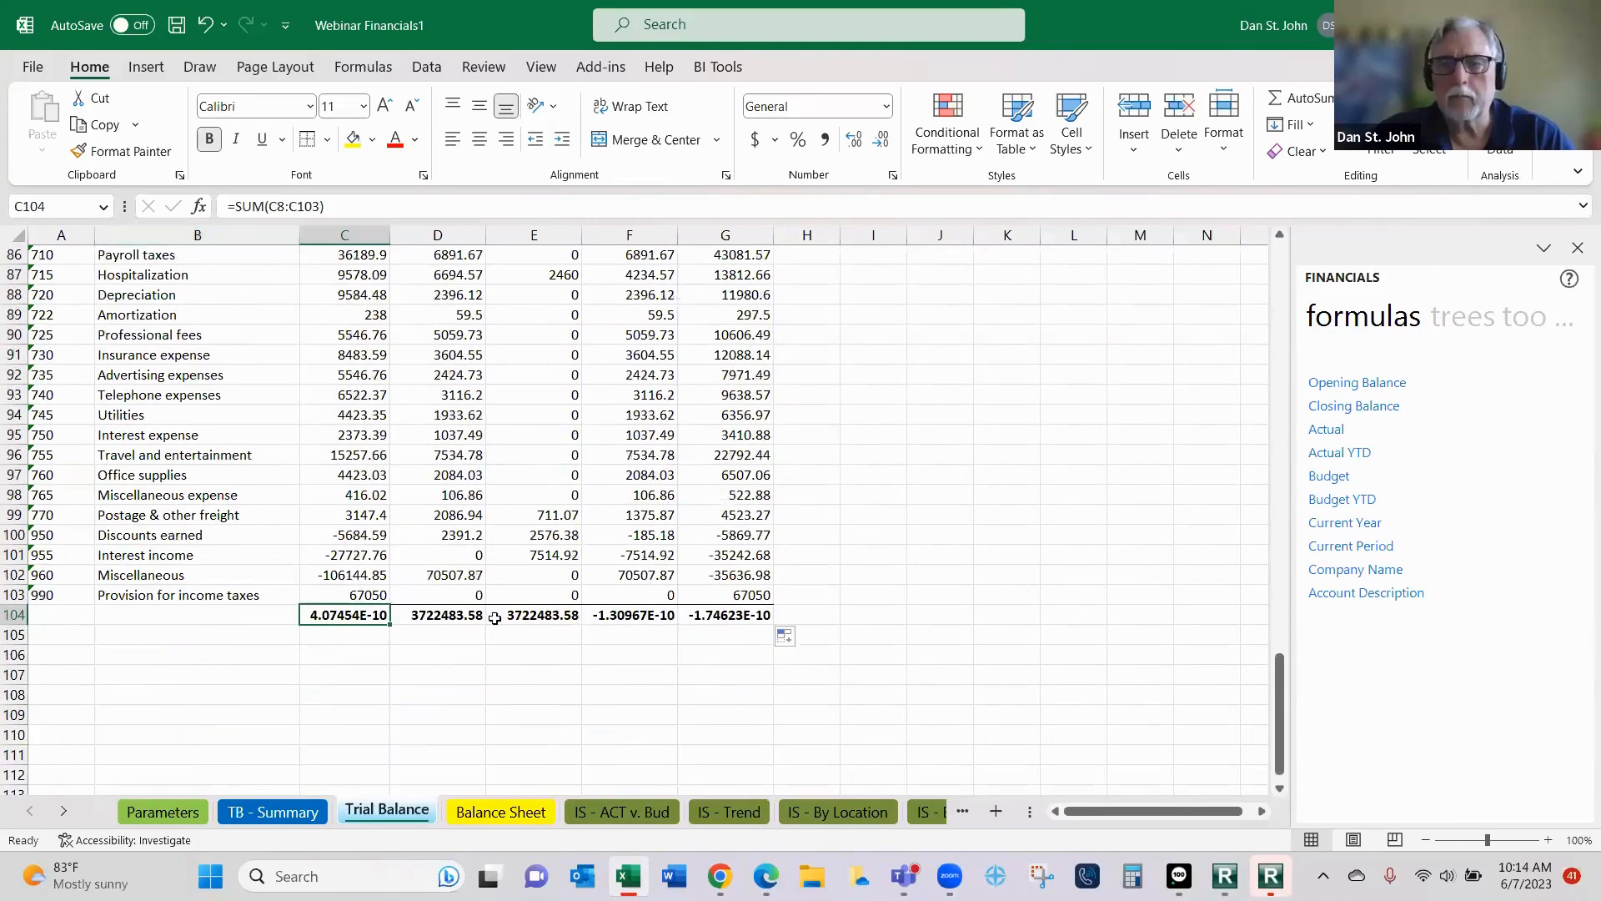
{"action": "right_click", "coordinate": [336, 621]}
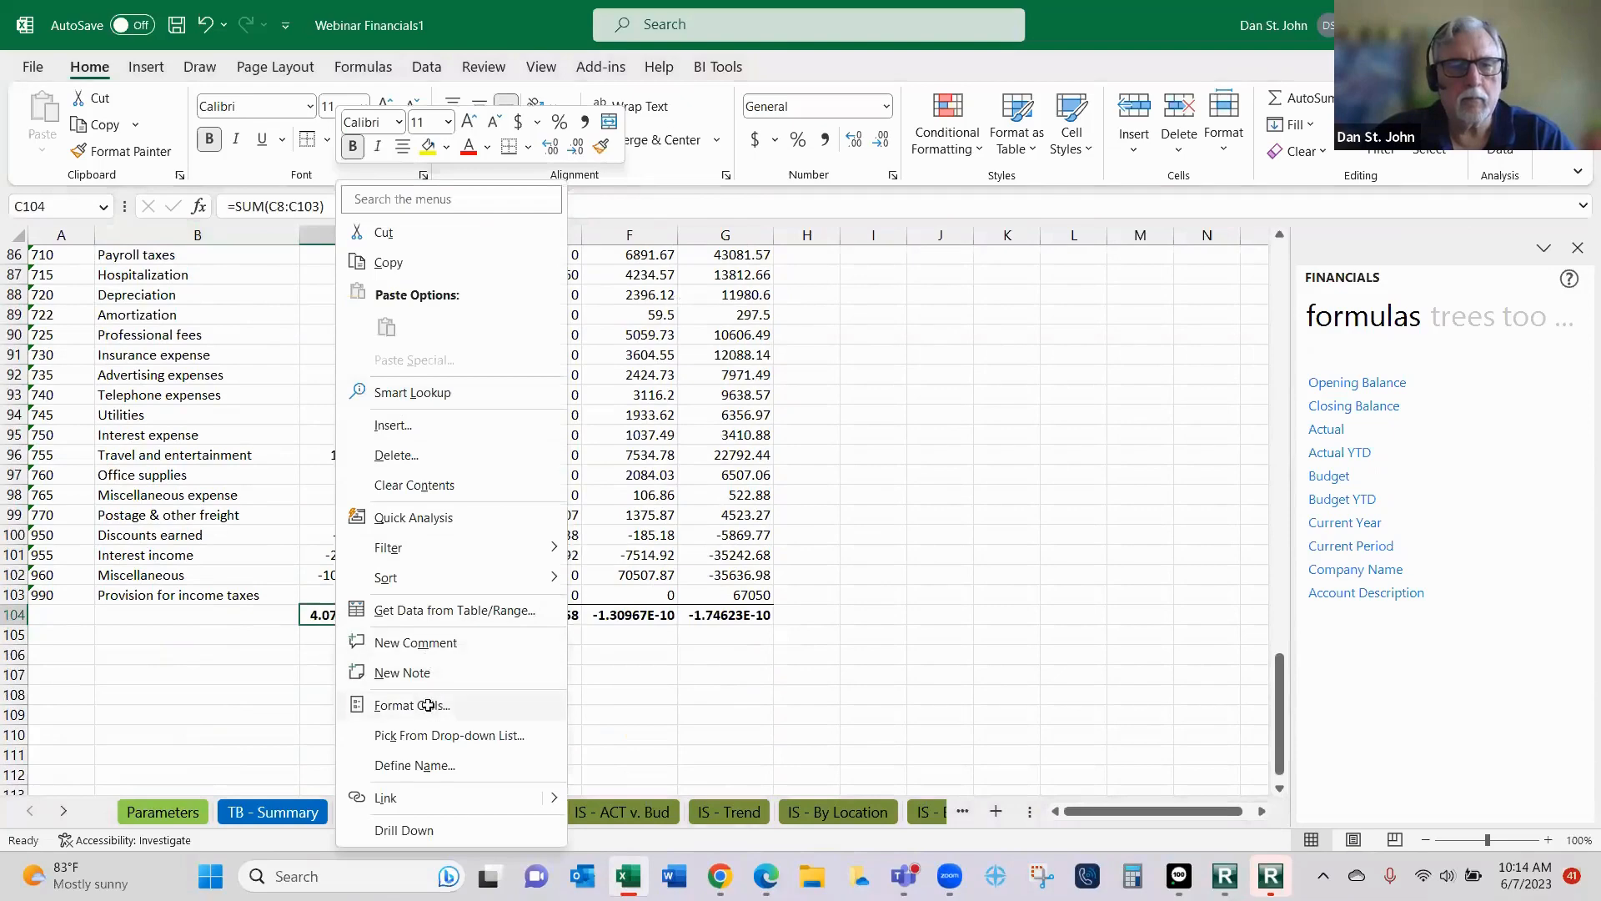
{"action": "left_click", "coordinate": [428, 706]}
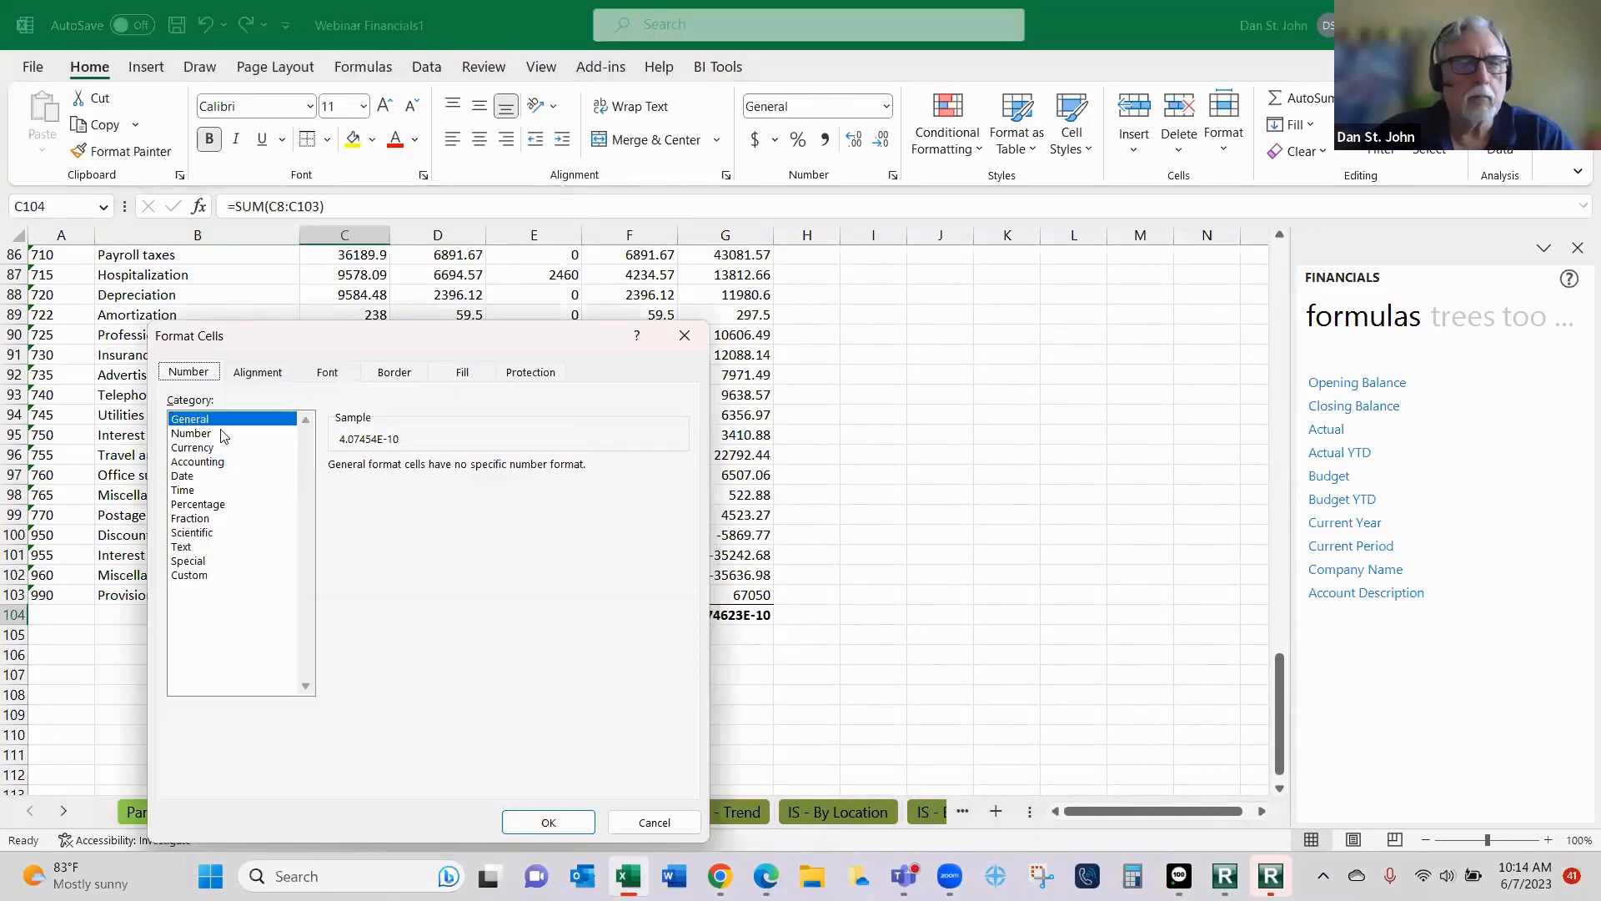
{"action": "left_click", "coordinate": [200, 434]}
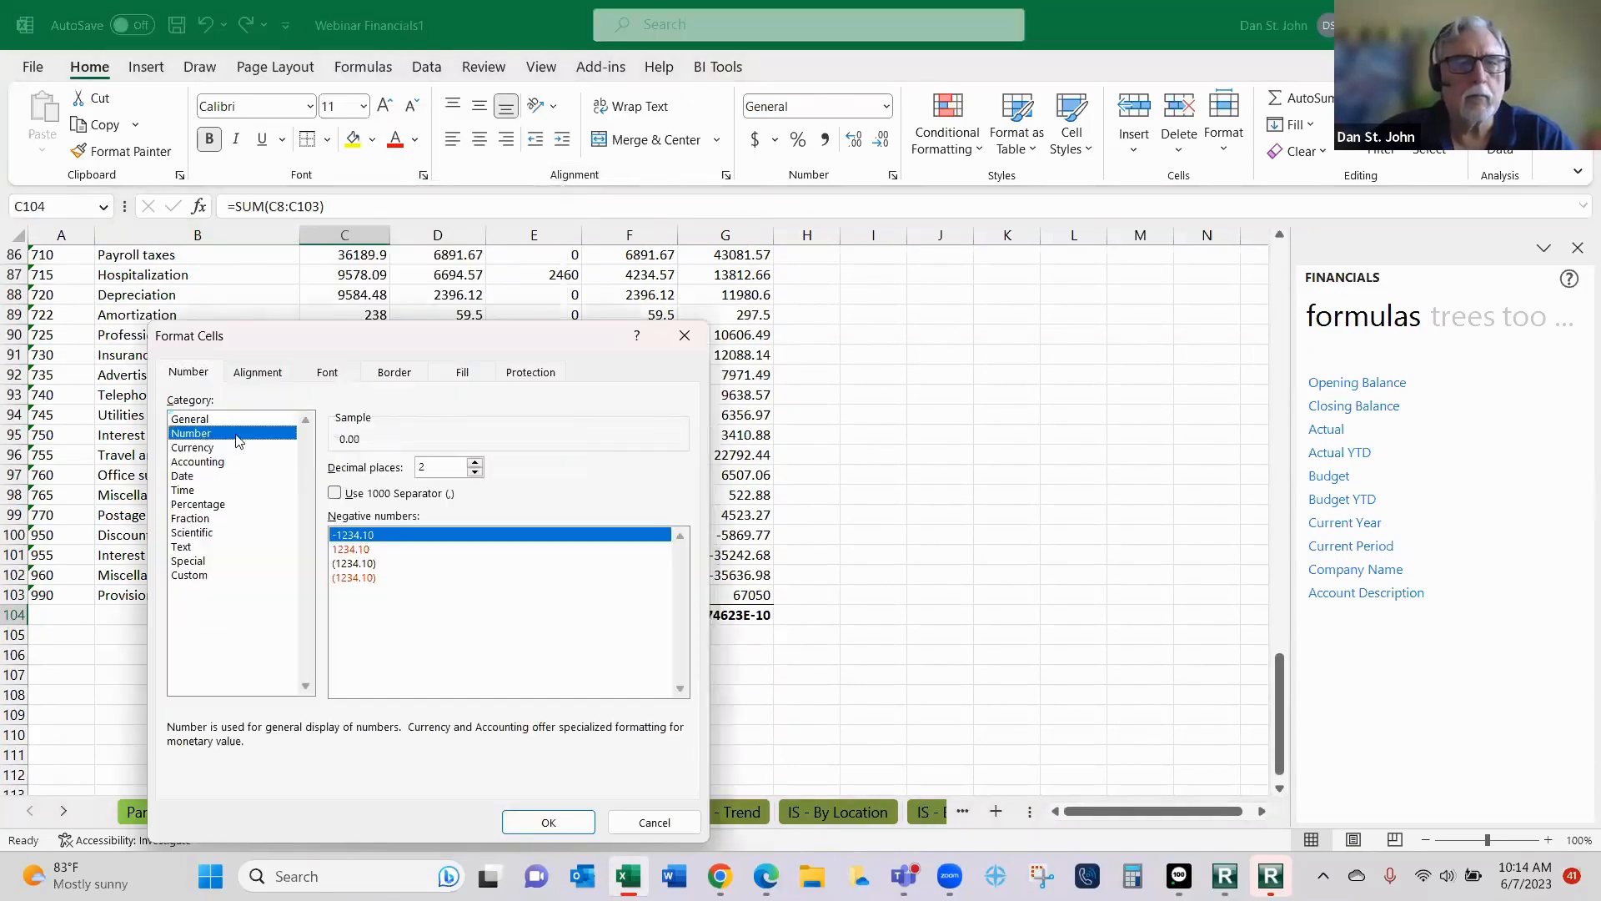
{"action": "left_click", "coordinate": [335, 493]}
{"action": "left_click", "coordinate": [358, 577]}
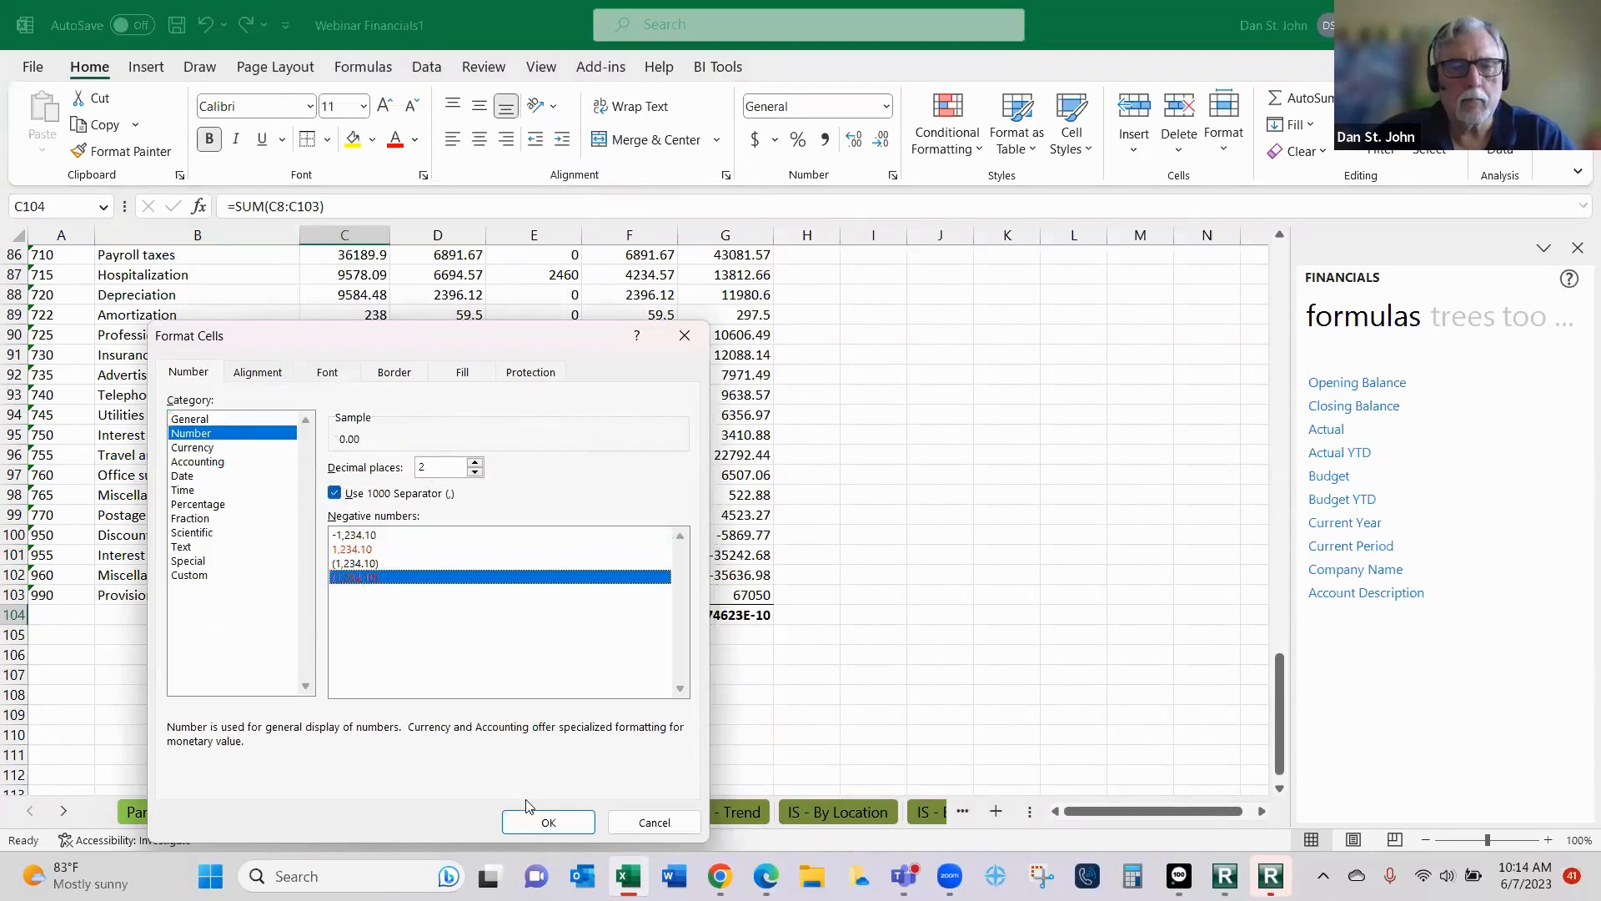
{"action": "left_click", "coordinate": [538, 822]}
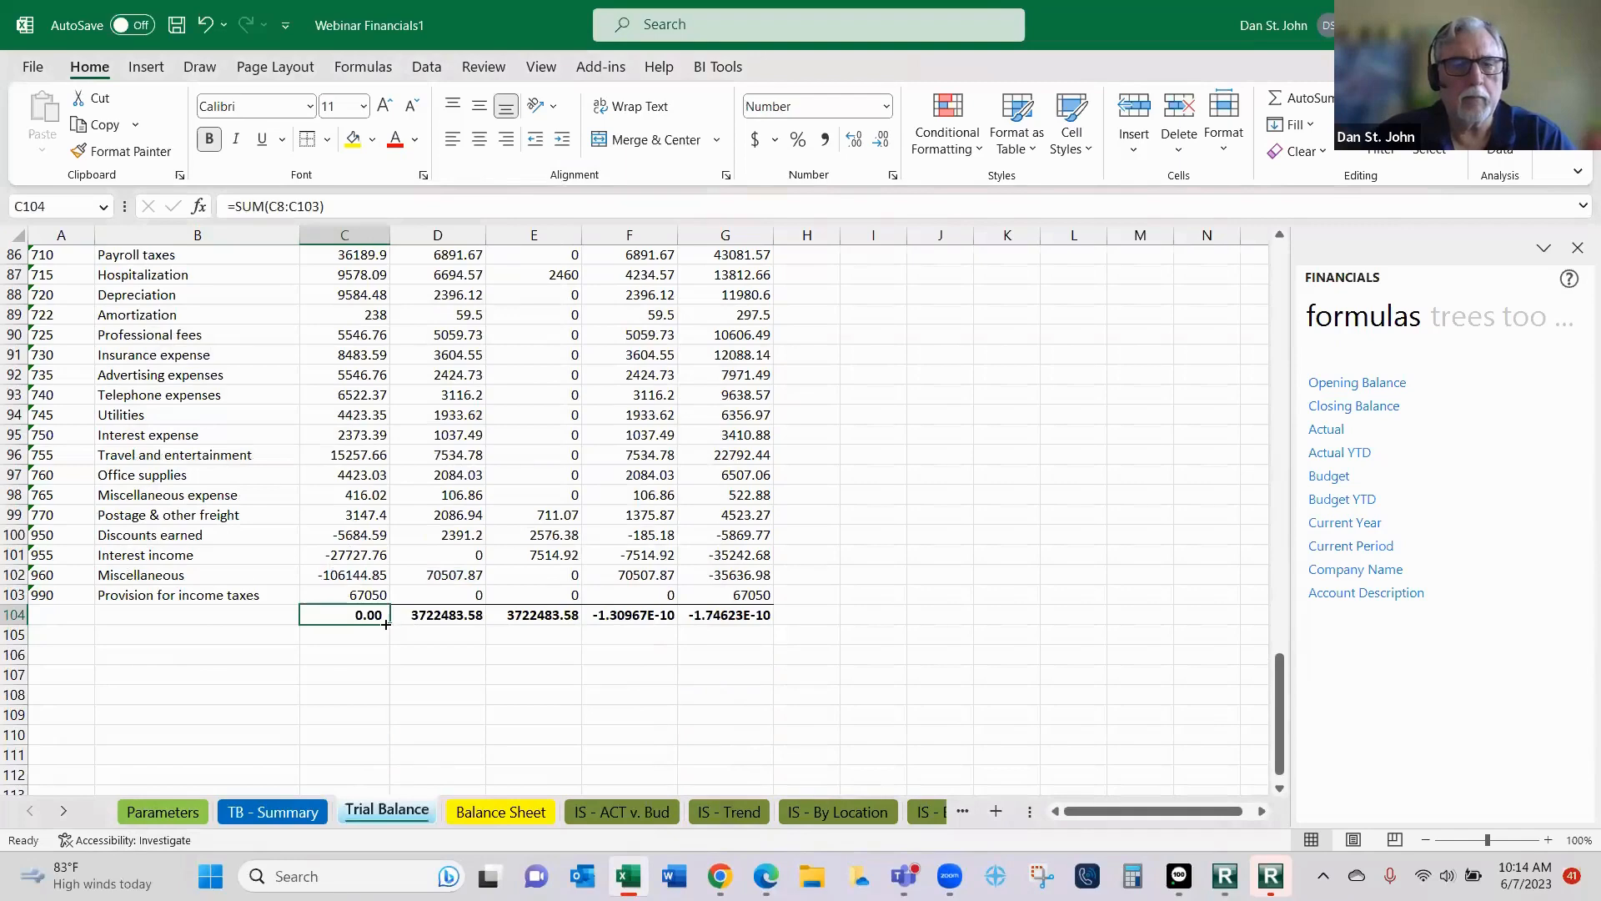
{"action": "left_click_drag", "start_coordinate": [392, 625], "coordinate": [763, 629]}
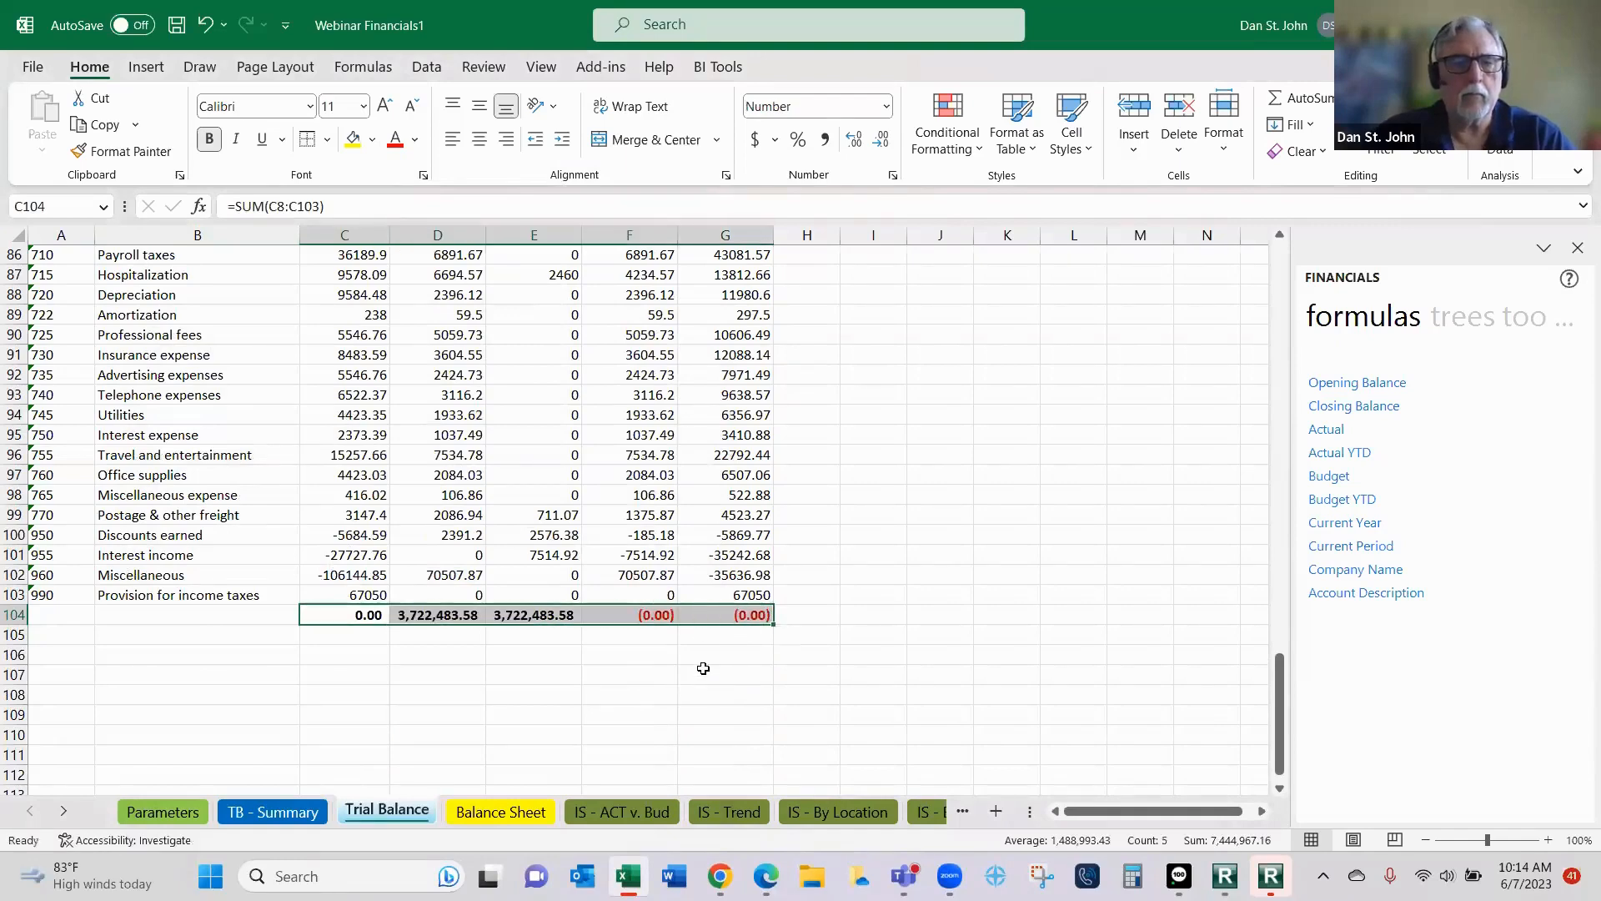
- Place the Accounts list from the Financials lists at cell I6 of the Trial Balance sheet and undo the insertion
{"action": "scroll", "coordinate": [703, 669], "scroll_direction": "up", "scroll_amount": 3}
{"action": "scroll", "coordinate": [563, 661], "scroll_direction": "down", "scroll_amount": 4}
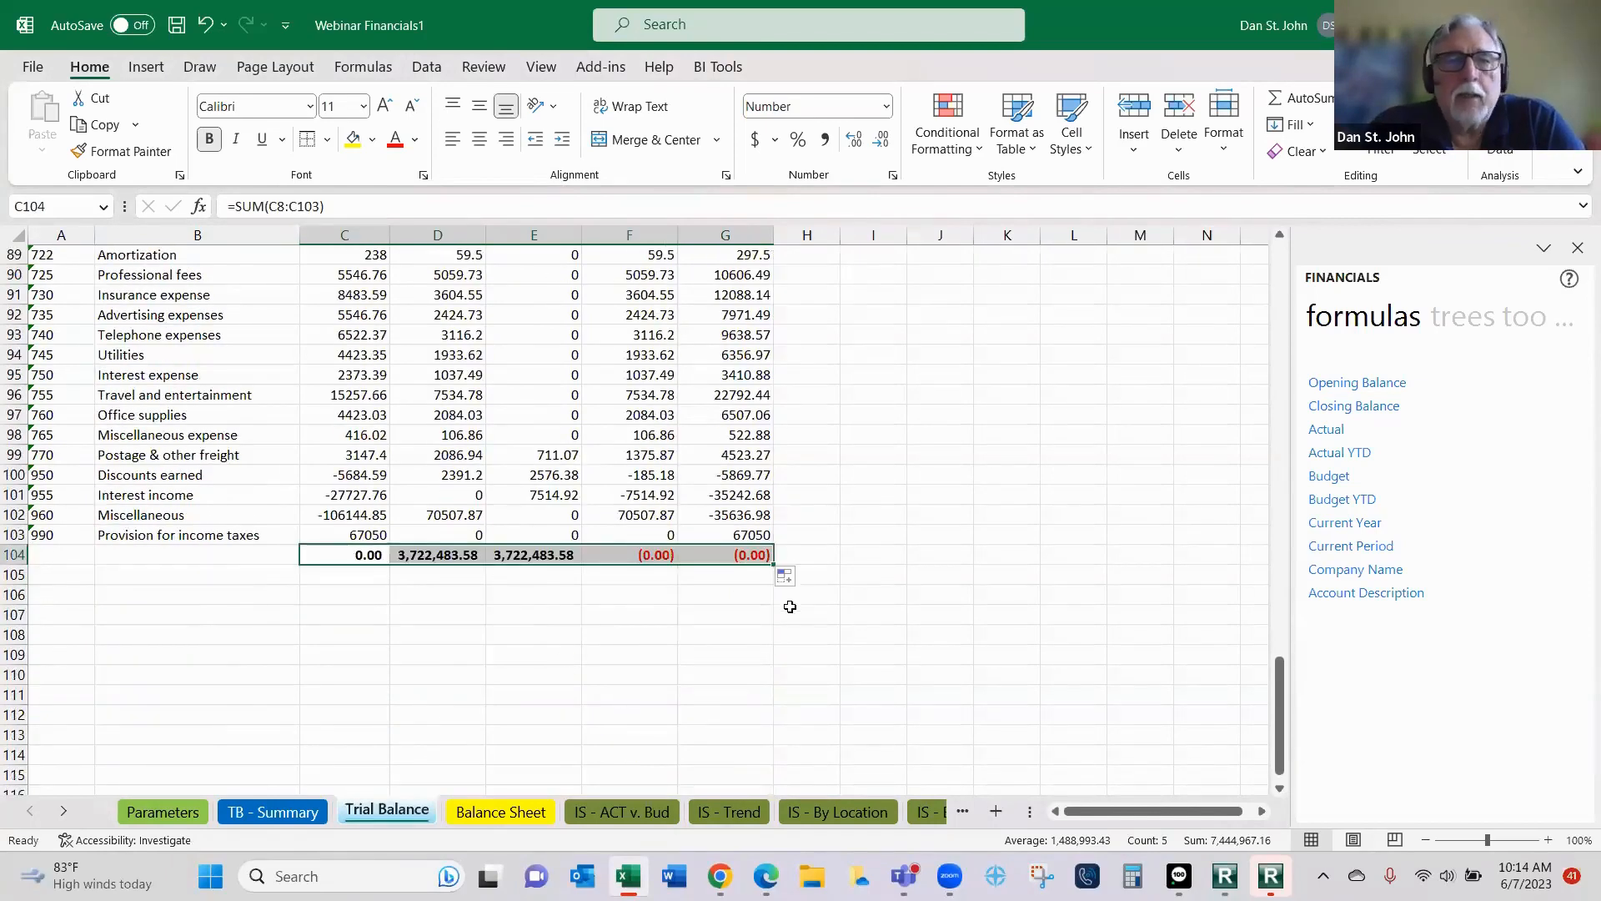
{"action": "scroll", "coordinate": [788, 594], "scroll_direction": "up", "scroll_amount": 20}
{"action": "scroll", "coordinate": [788, 595], "scroll_direction": "up", "scroll_amount": 6}
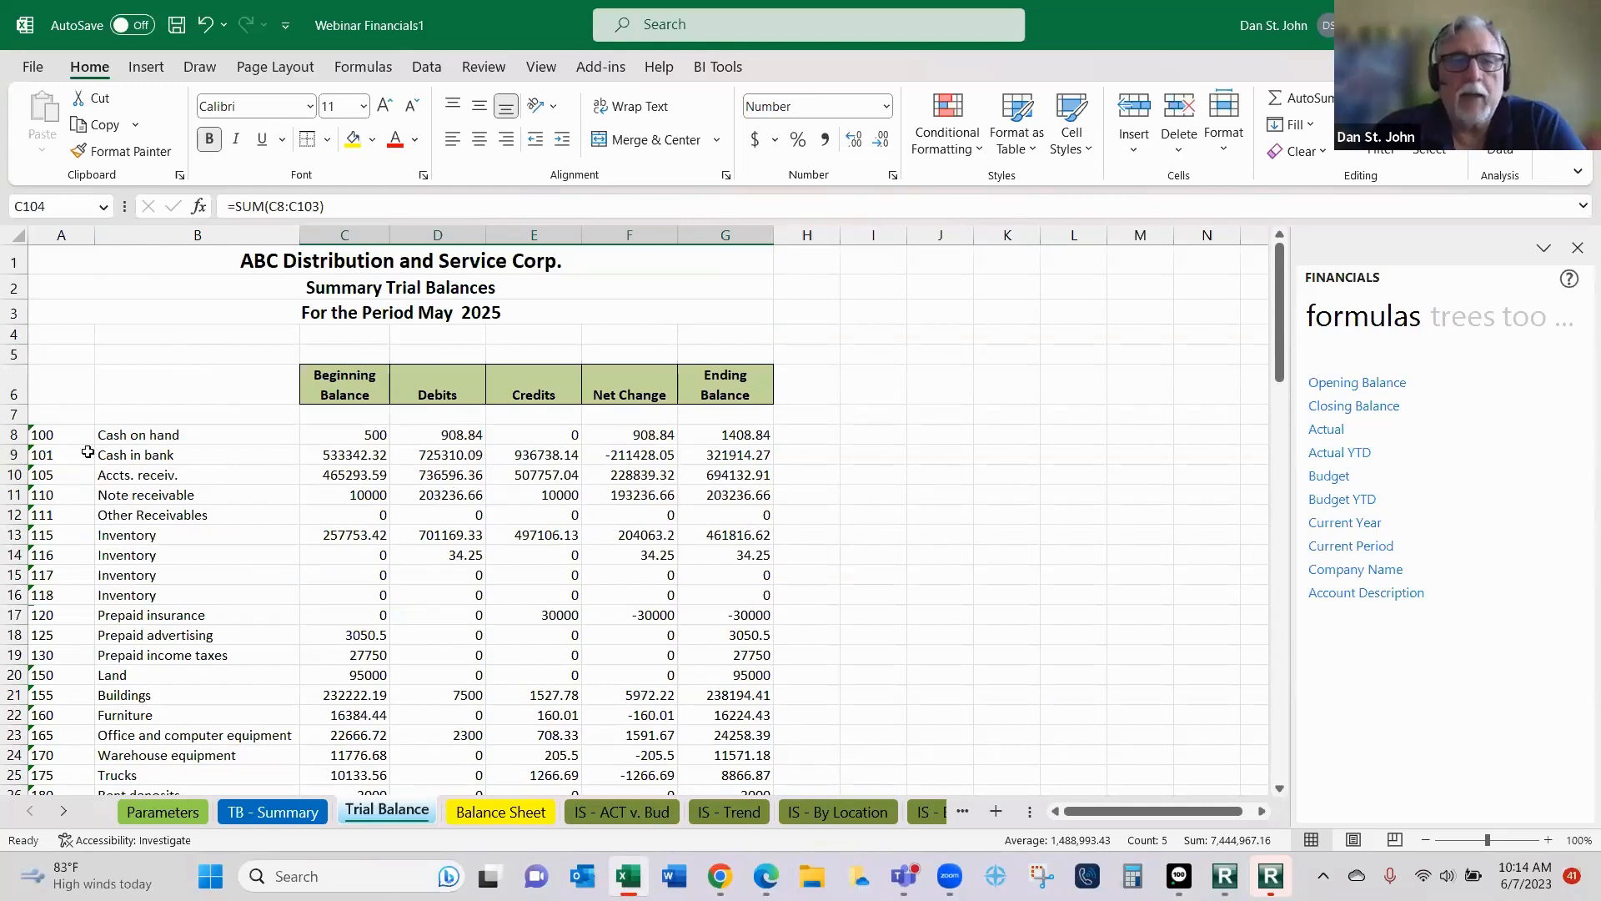
{"action": "left_click", "coordinate": [1465, 324]}
{"action": "left_click", "coordinate": [1421, 327]}
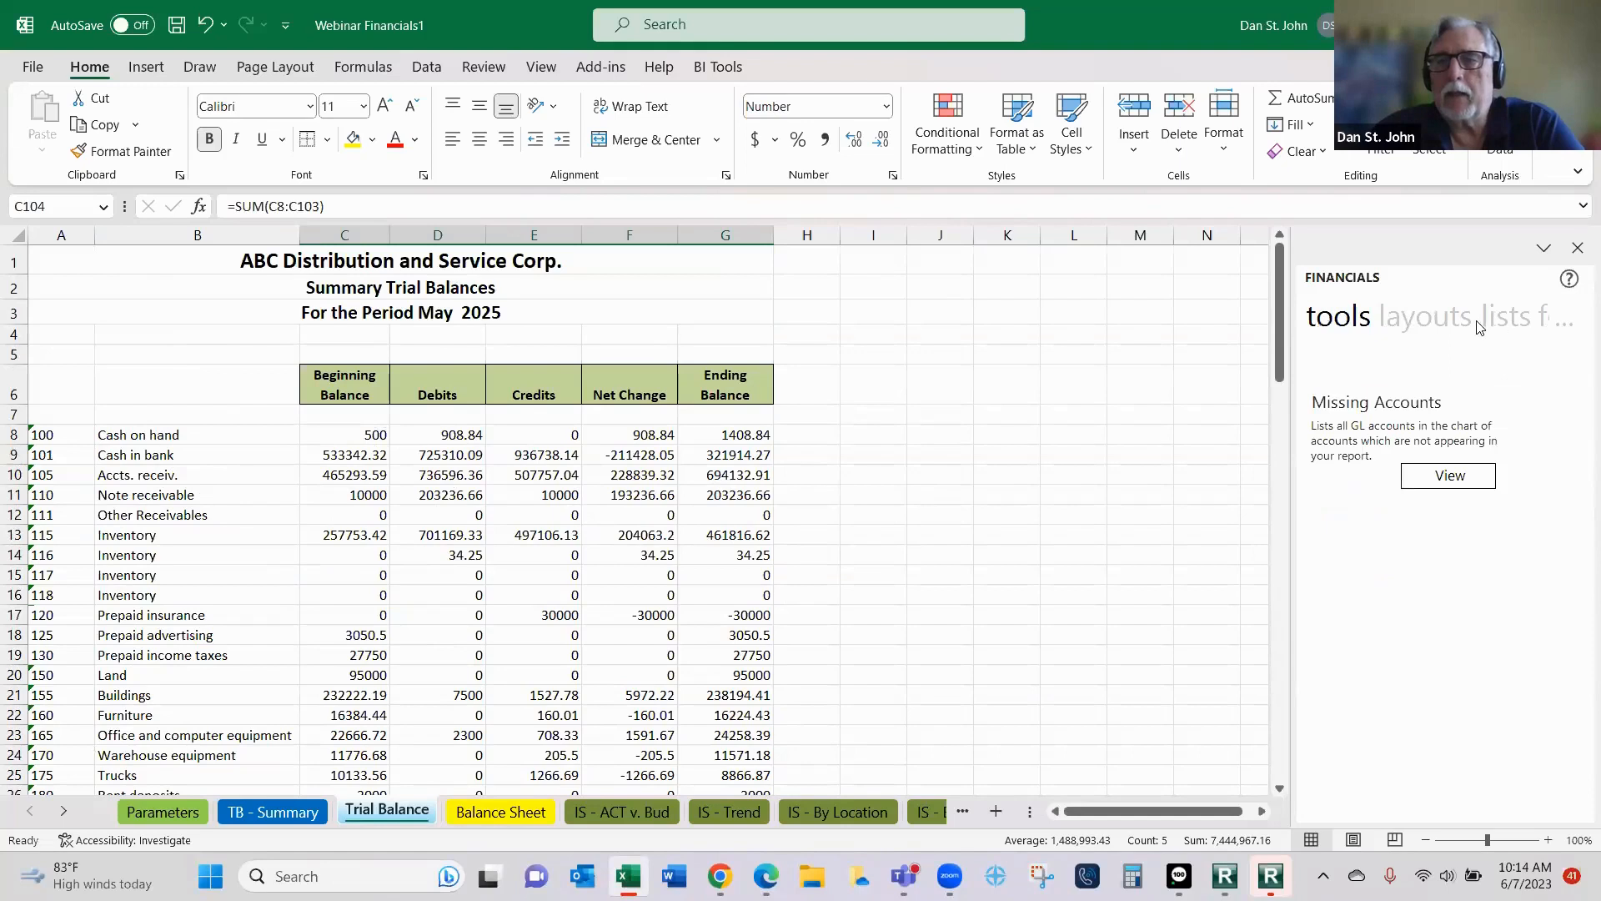
{"action": "left_click", "coordinate": [1505, 325]}
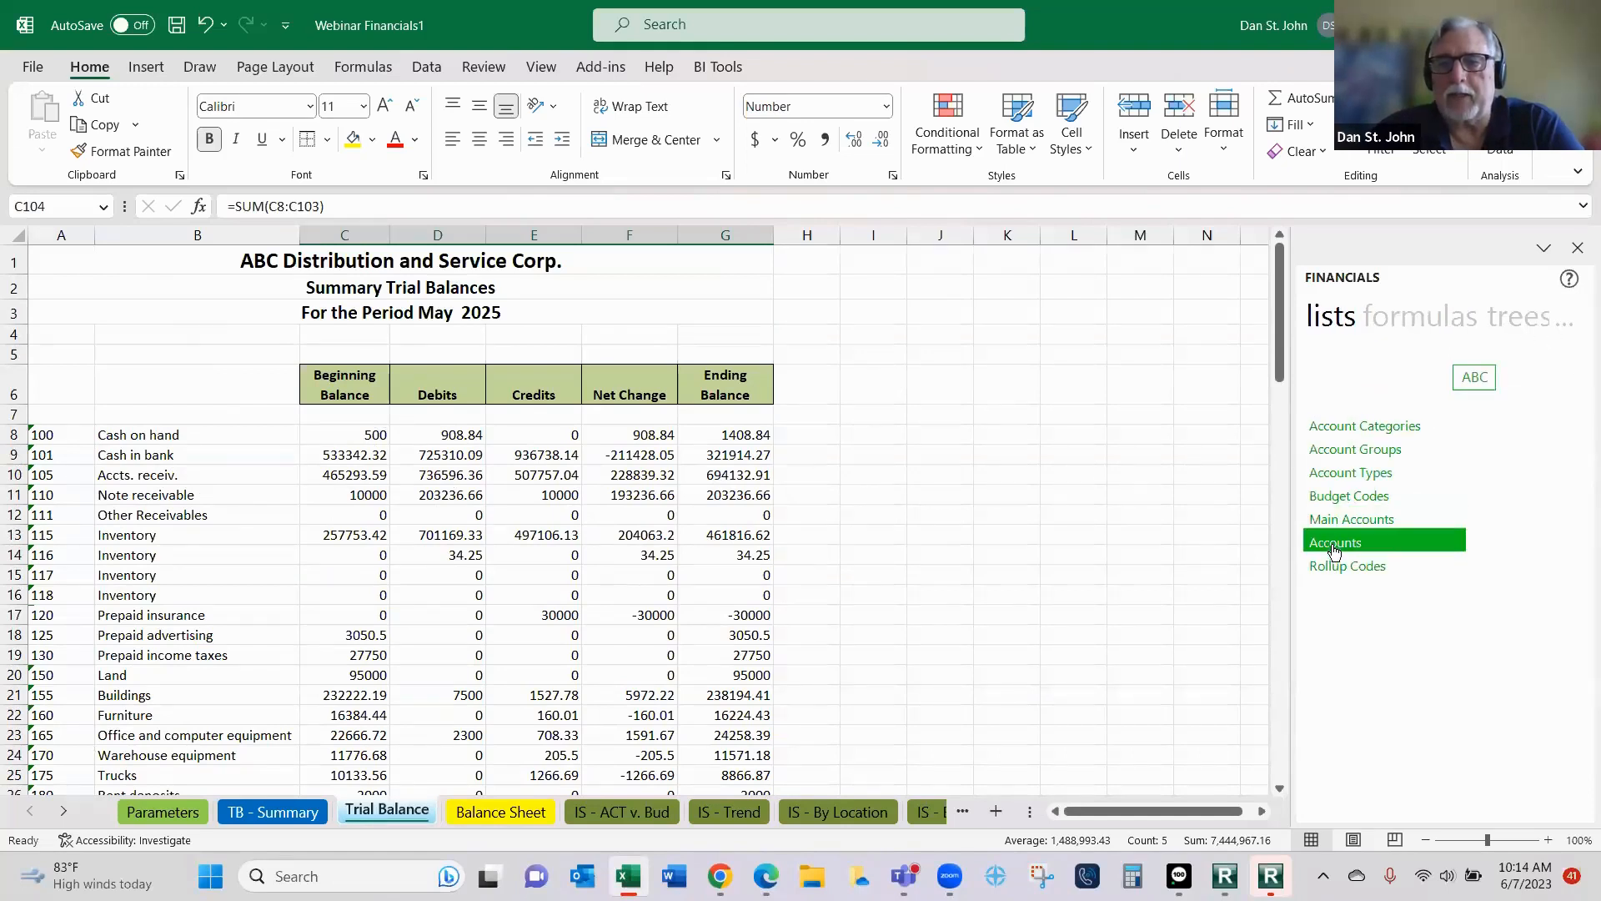
{"action": "left_click_drag", "start_coordinate": [1189, 552], "coordinate": [852, 403]}
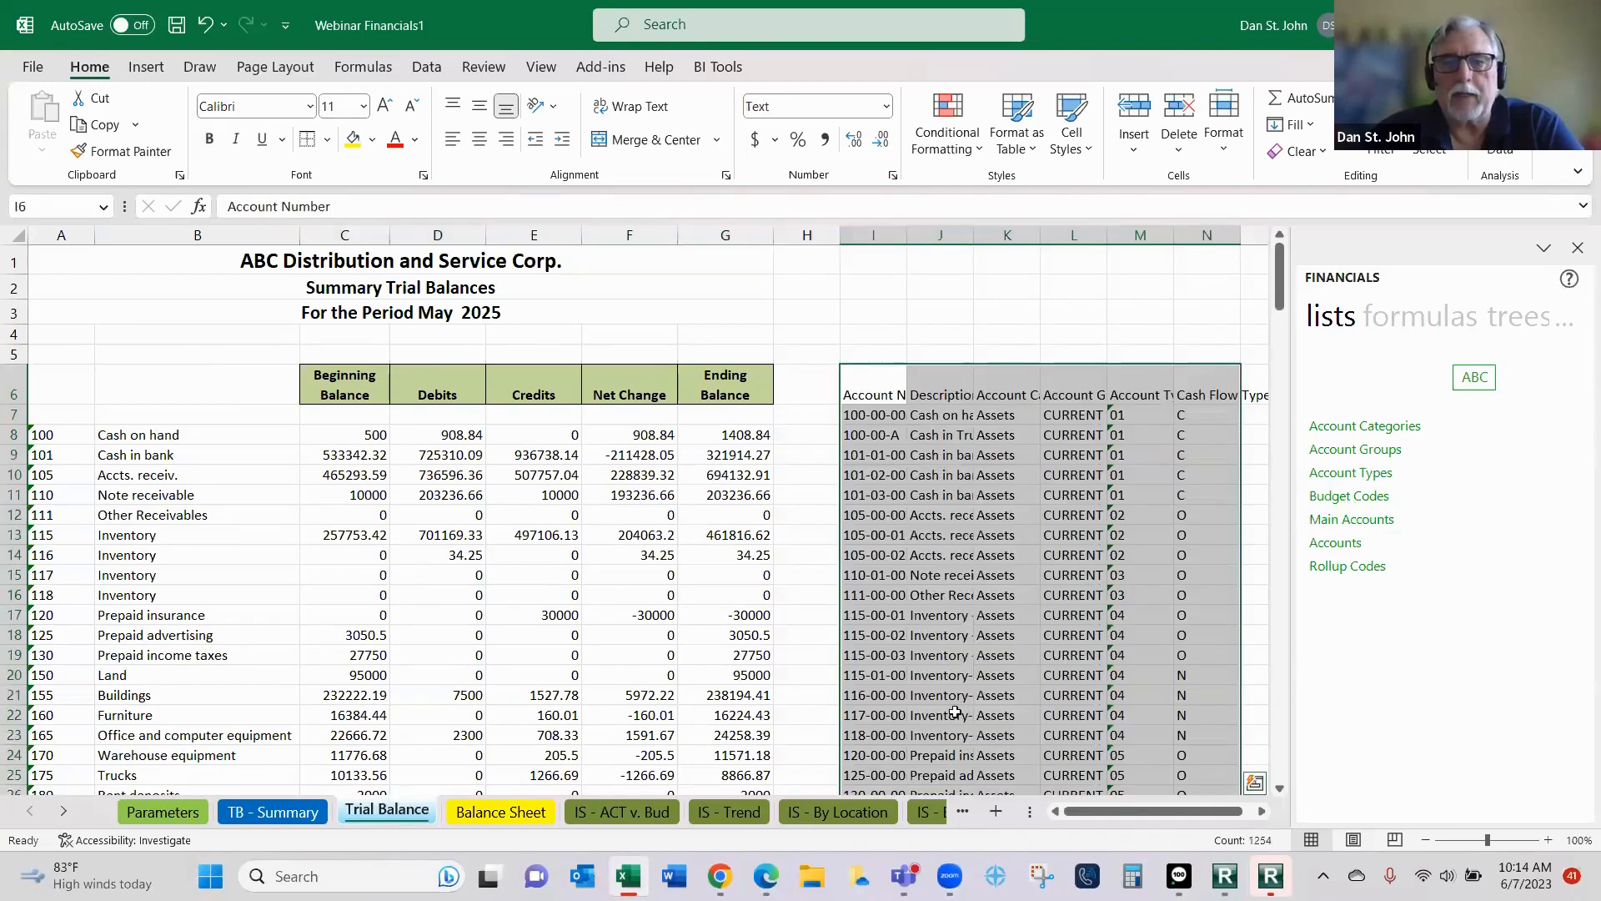
{"action": "left_click", "coordinate": [205, 24]}
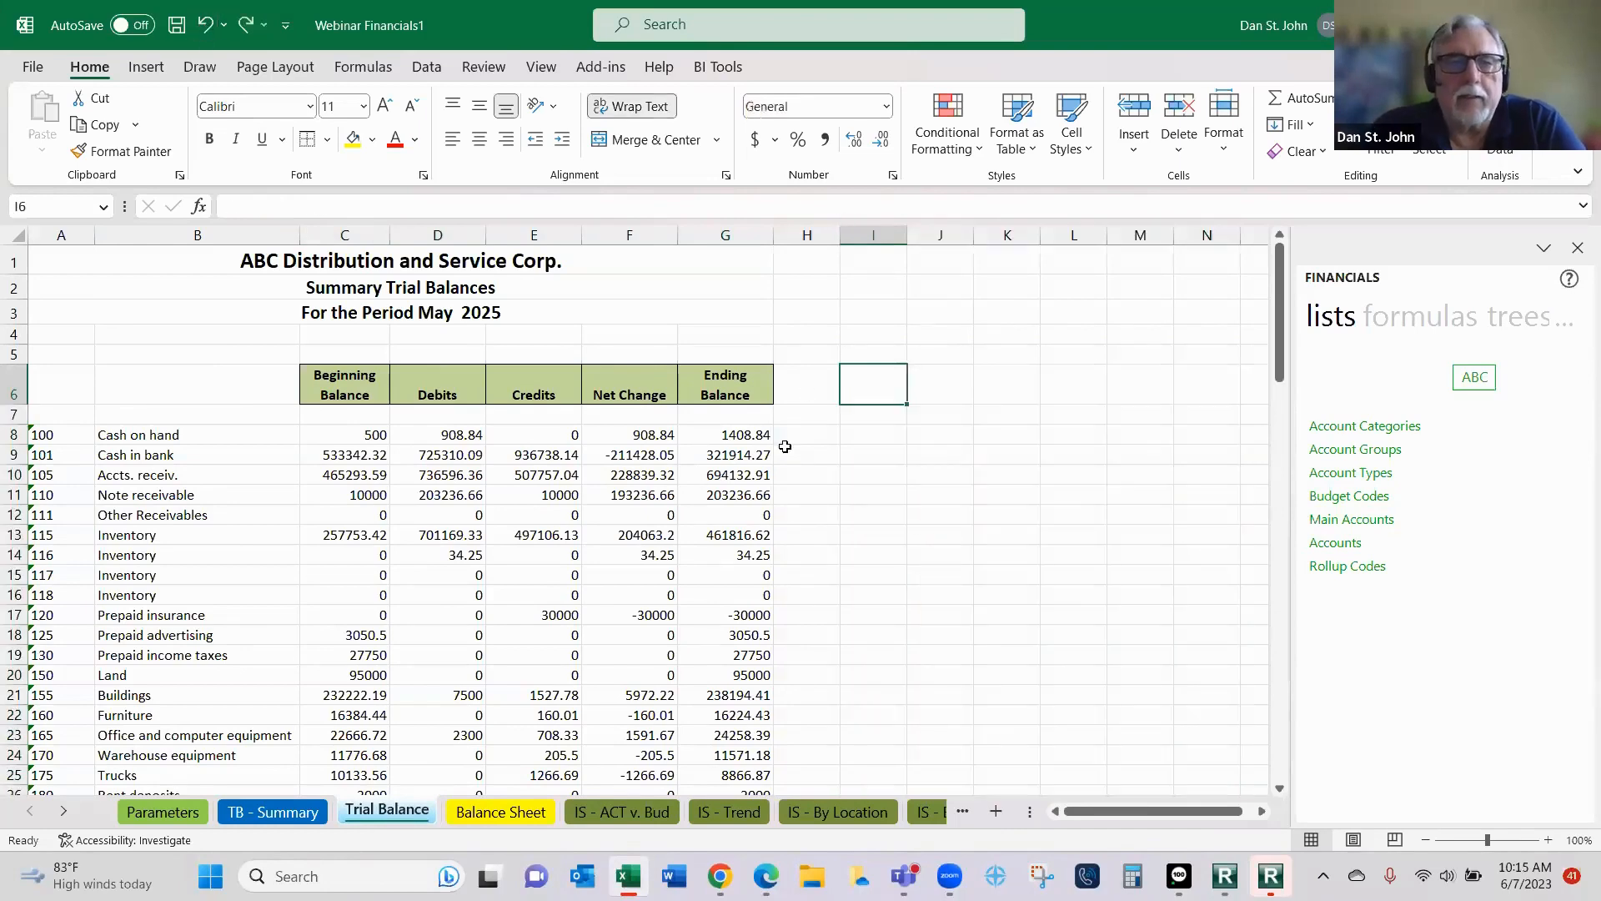
{"action": "left_click", "coordinate": [338, 390]}
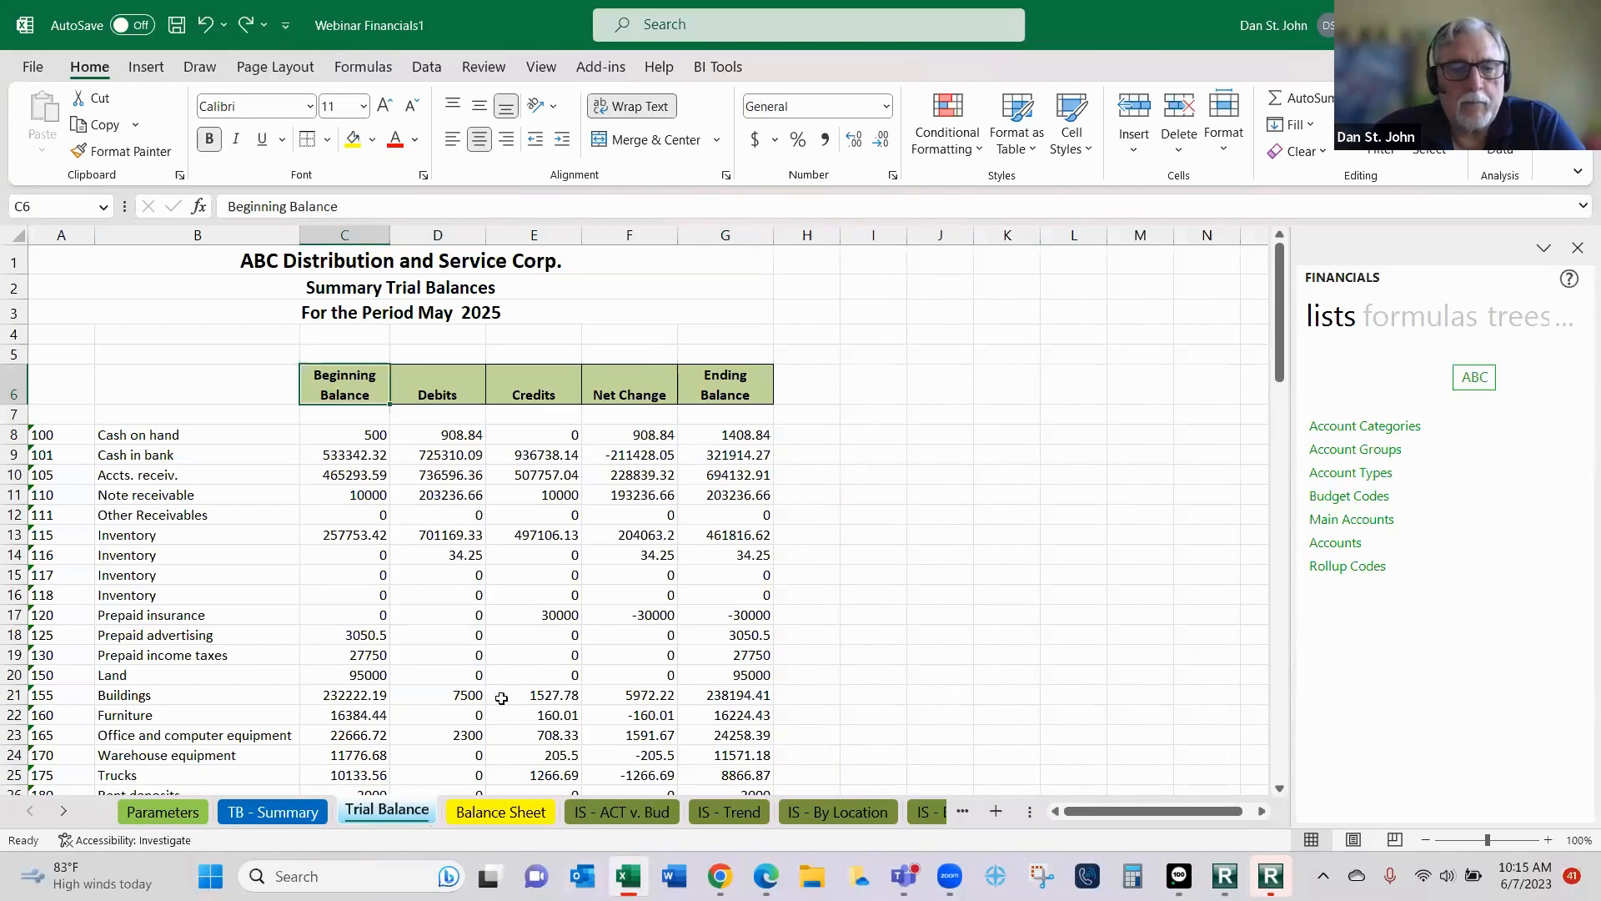
{"action": "scroll", "coordinate": [495, 699], "scroll_direction": "down", "scroll_amount": 5}
{"action": "scroll", "coordinate": [495, 698], "scroll_direction": "up", "scroll_amount": 5}
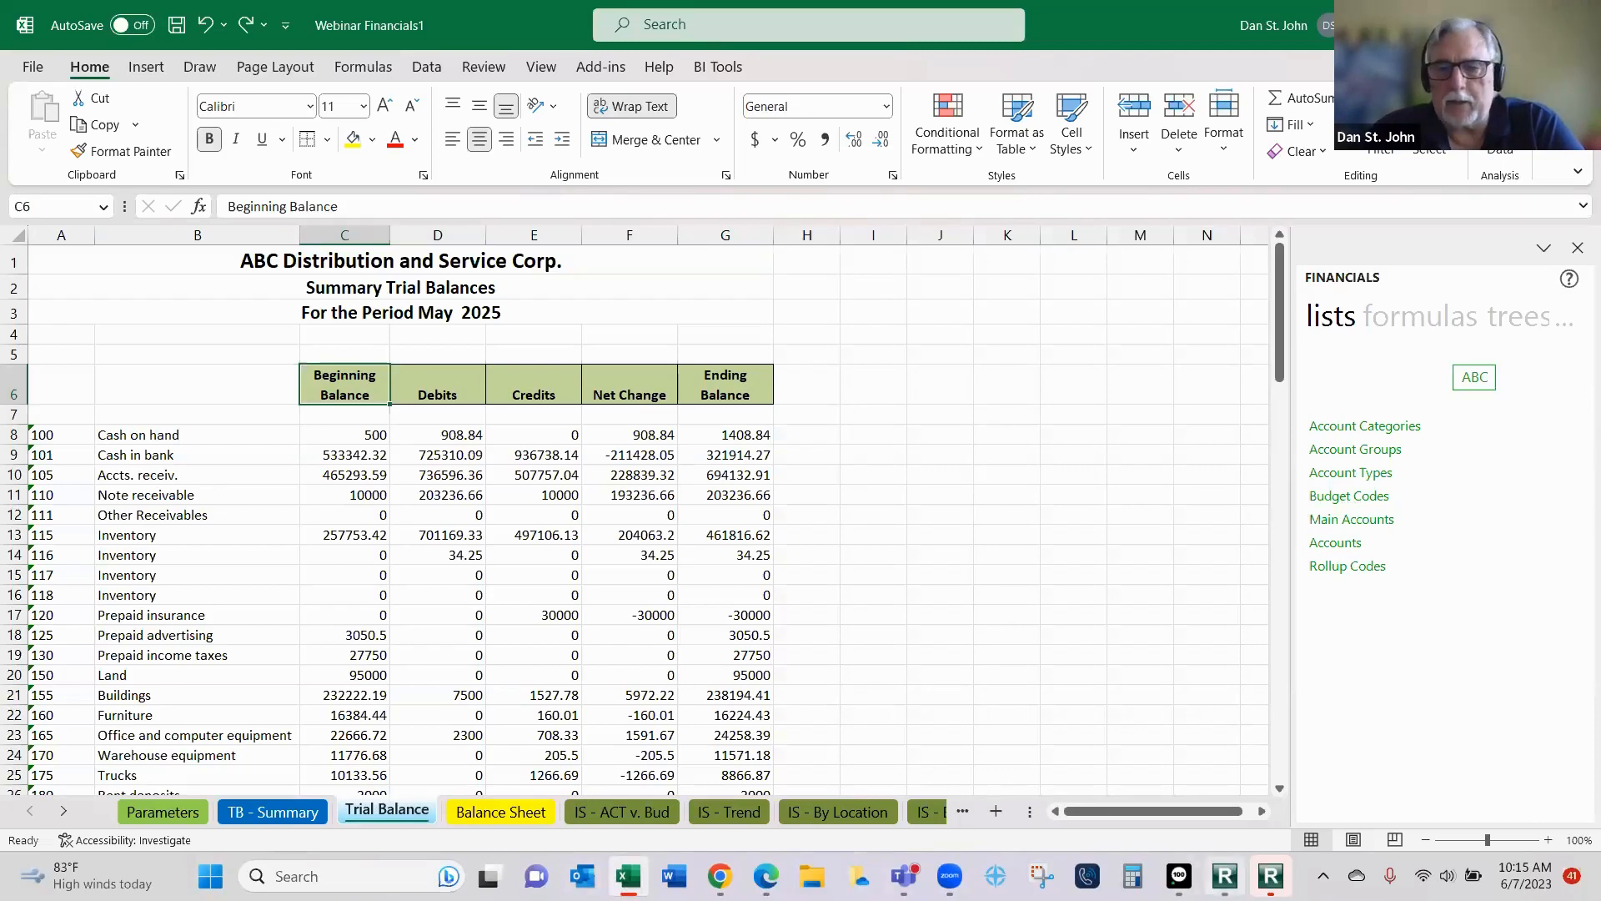
- Switch to the Sage 100 Report Manager and select the Webinar Financials report in the User Webinar folder
{"action": "left_click", "coordinate": [1271, 876]}
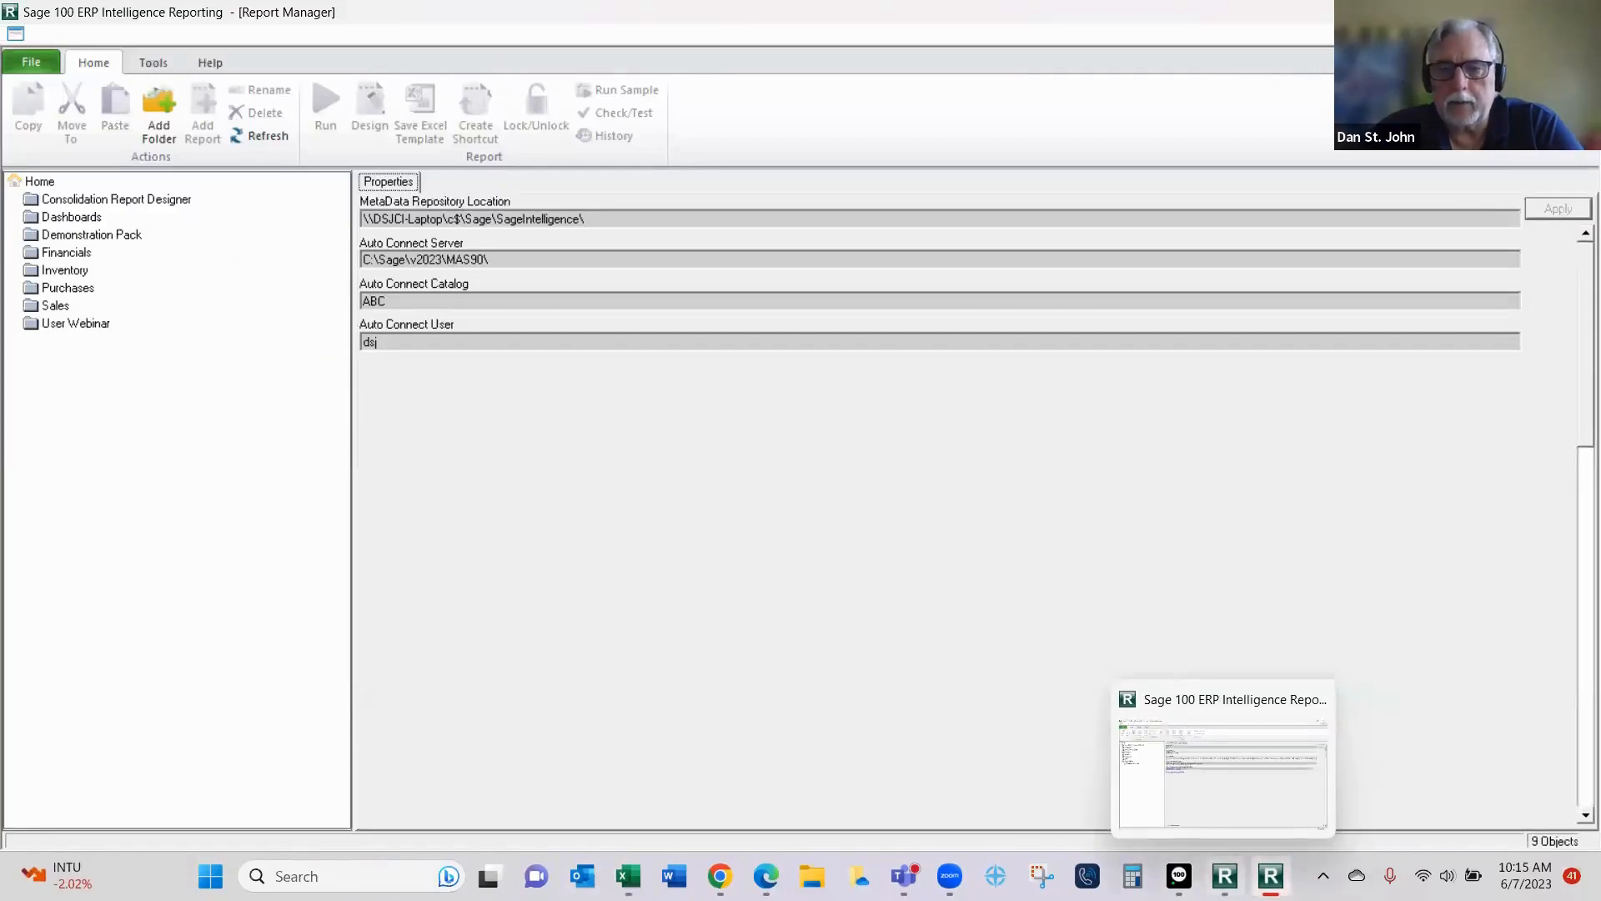
{"action": "left_click", "coordinate": [1224, 876]}
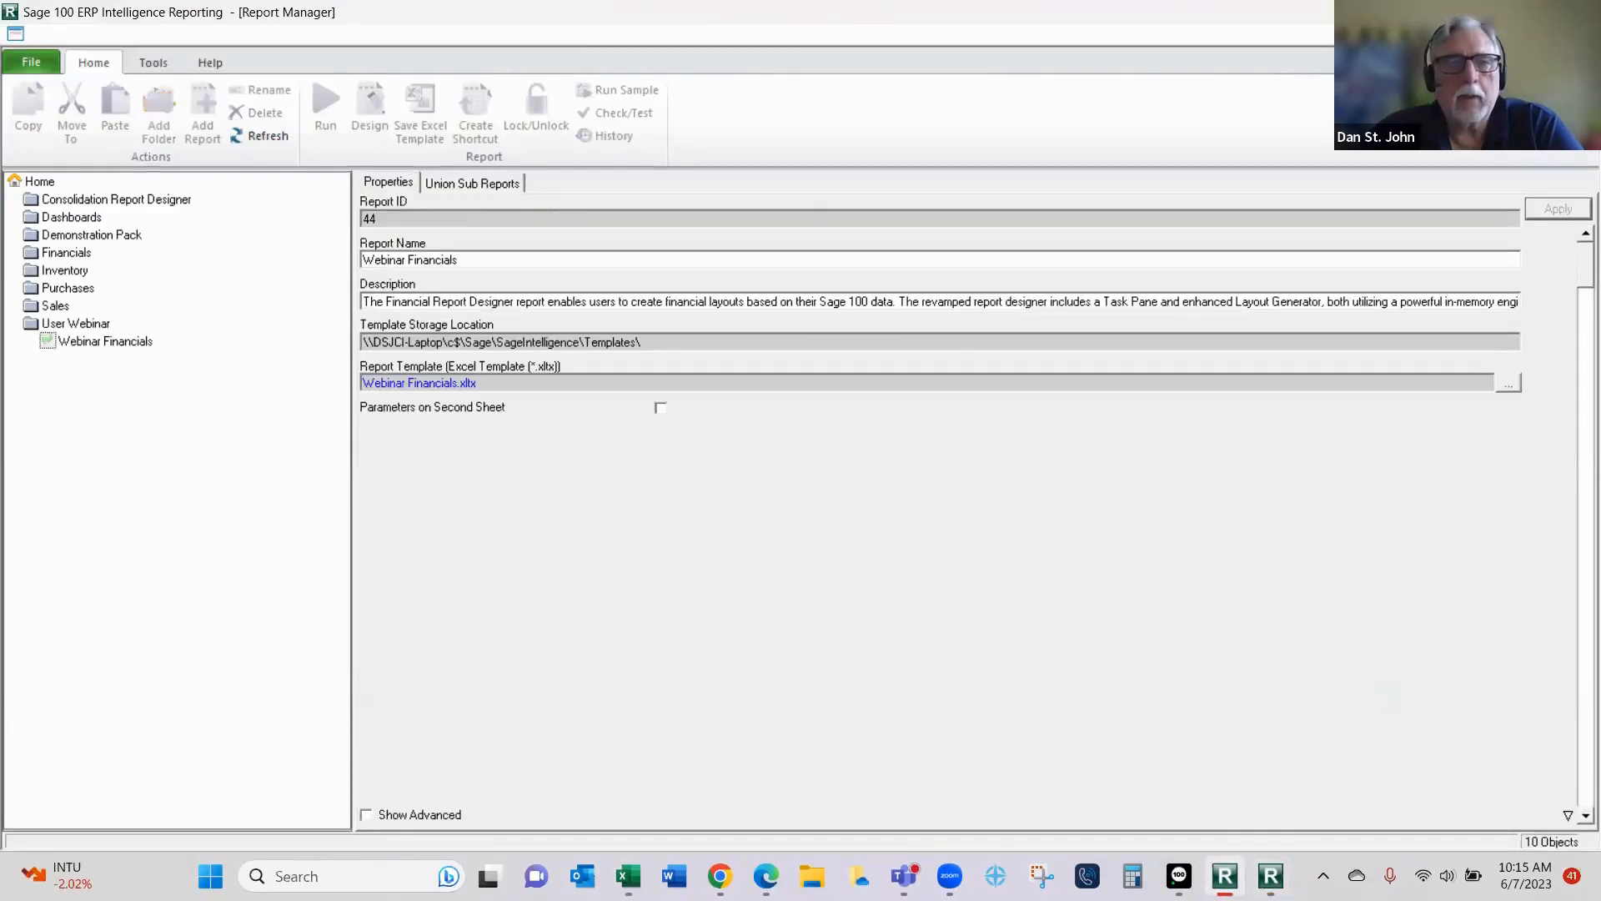
{"action": "left_click", "coordinate": [111, 347]}
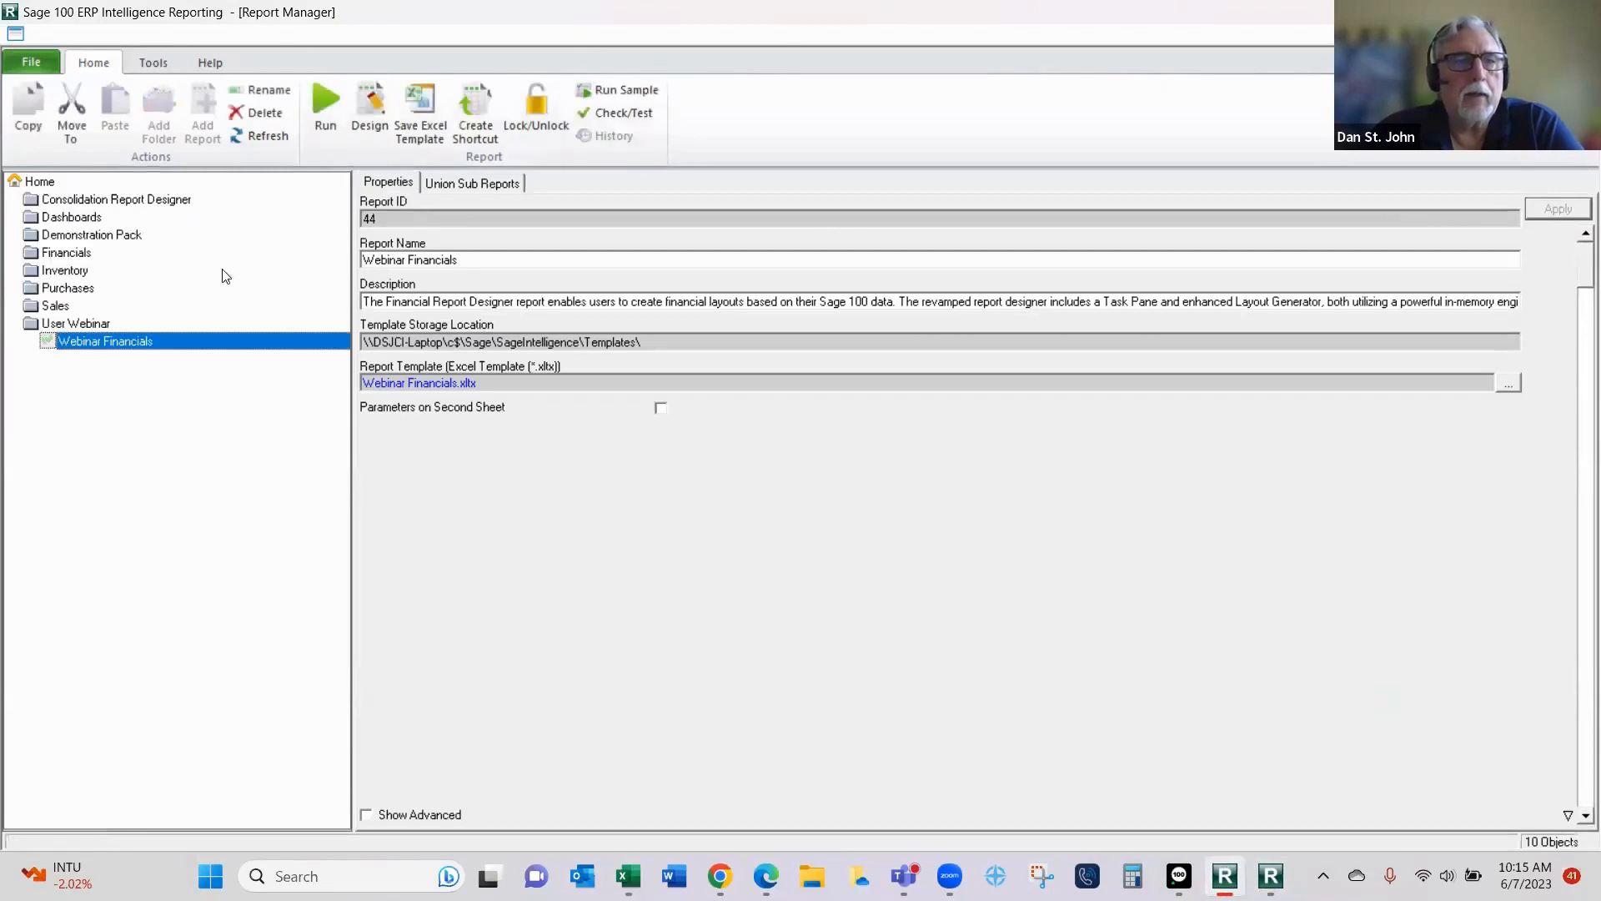
- Save the Webinar Financials1 workbook as the report's Excel template Webinar Financials.xltx, replacing the existing file
{"action": "left_click", "coordinate": [427, 108]}
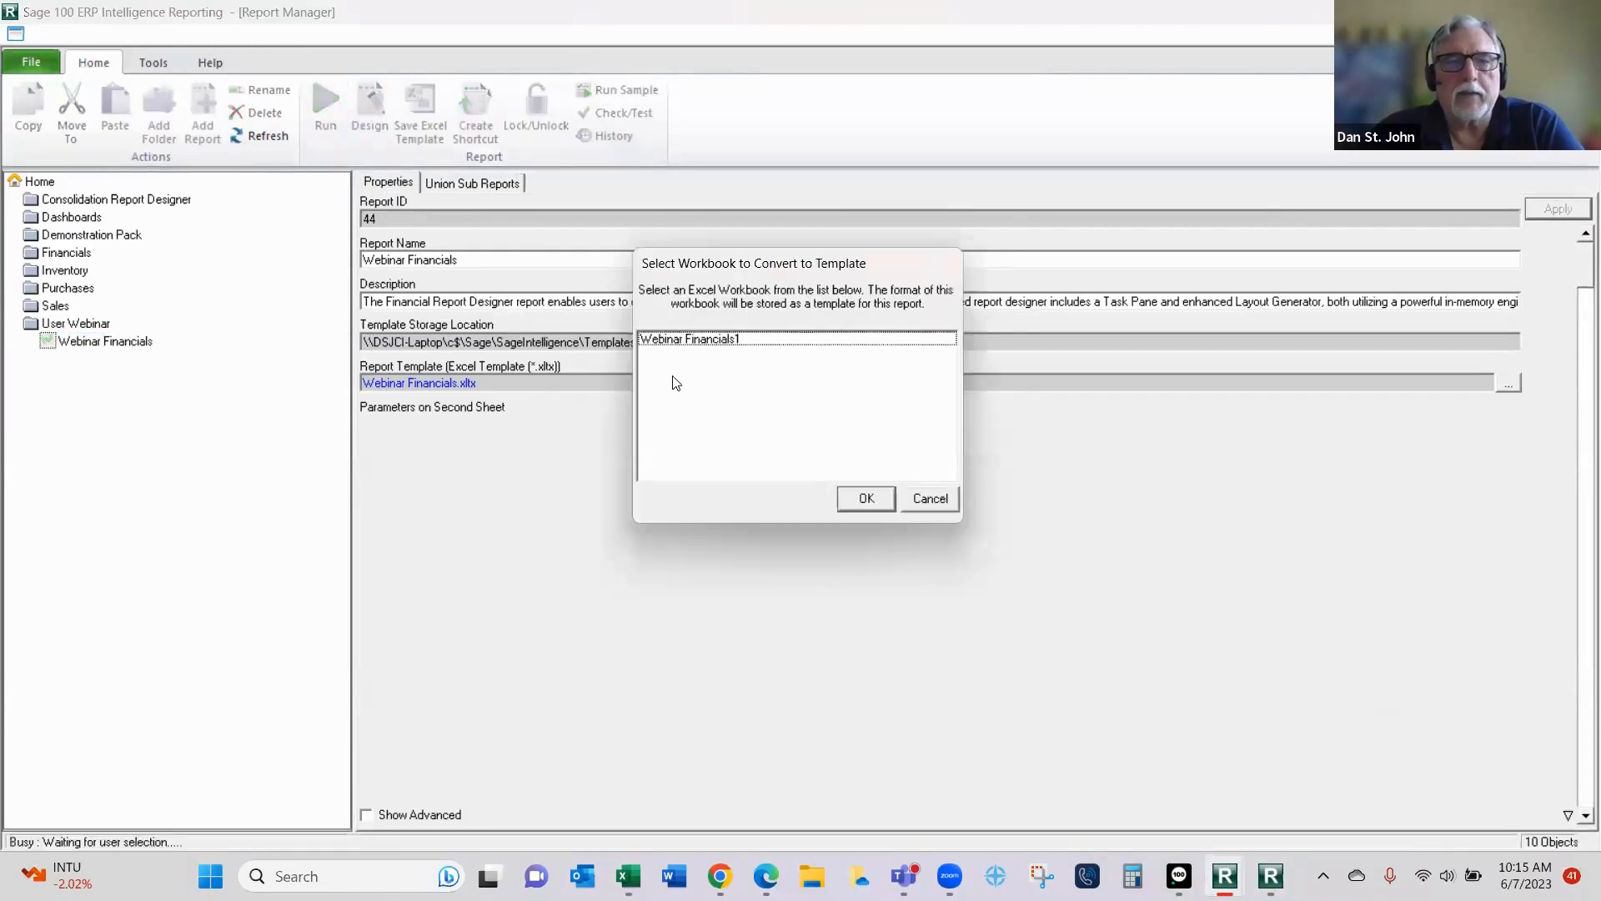
{"action": "left_click", "coordinate": [751, 342]}
{"action": "left_click", "coordinate": [864, 500]}
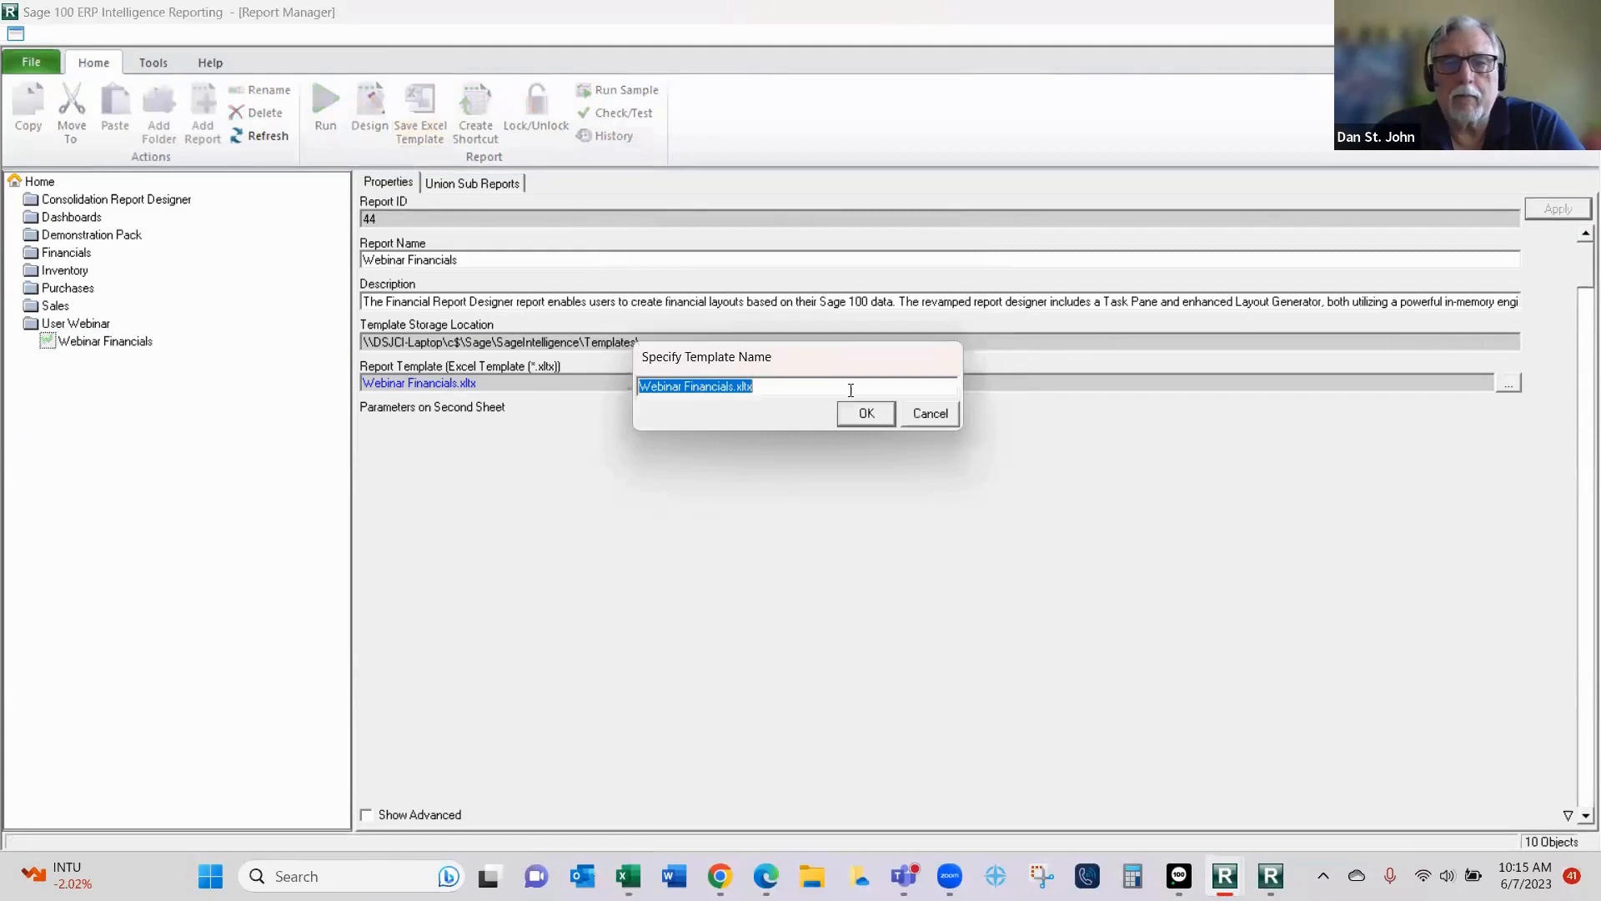
{"action": "left_click", "coordinate": [865, 413]}
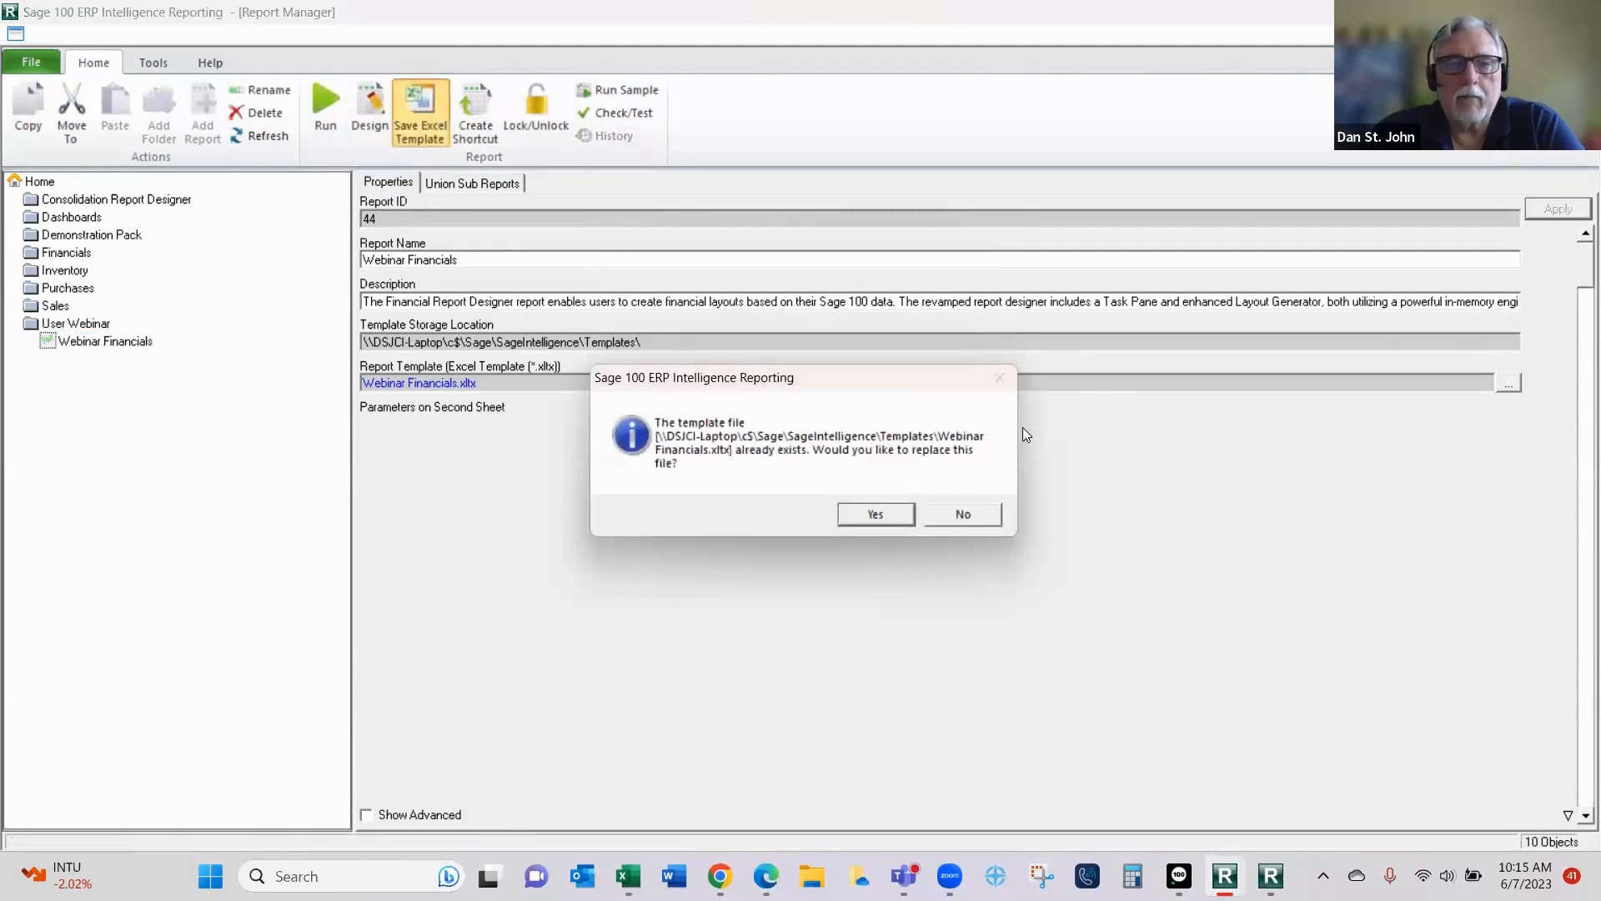
{"action": "left_click", "coordinate": [867, 517]}
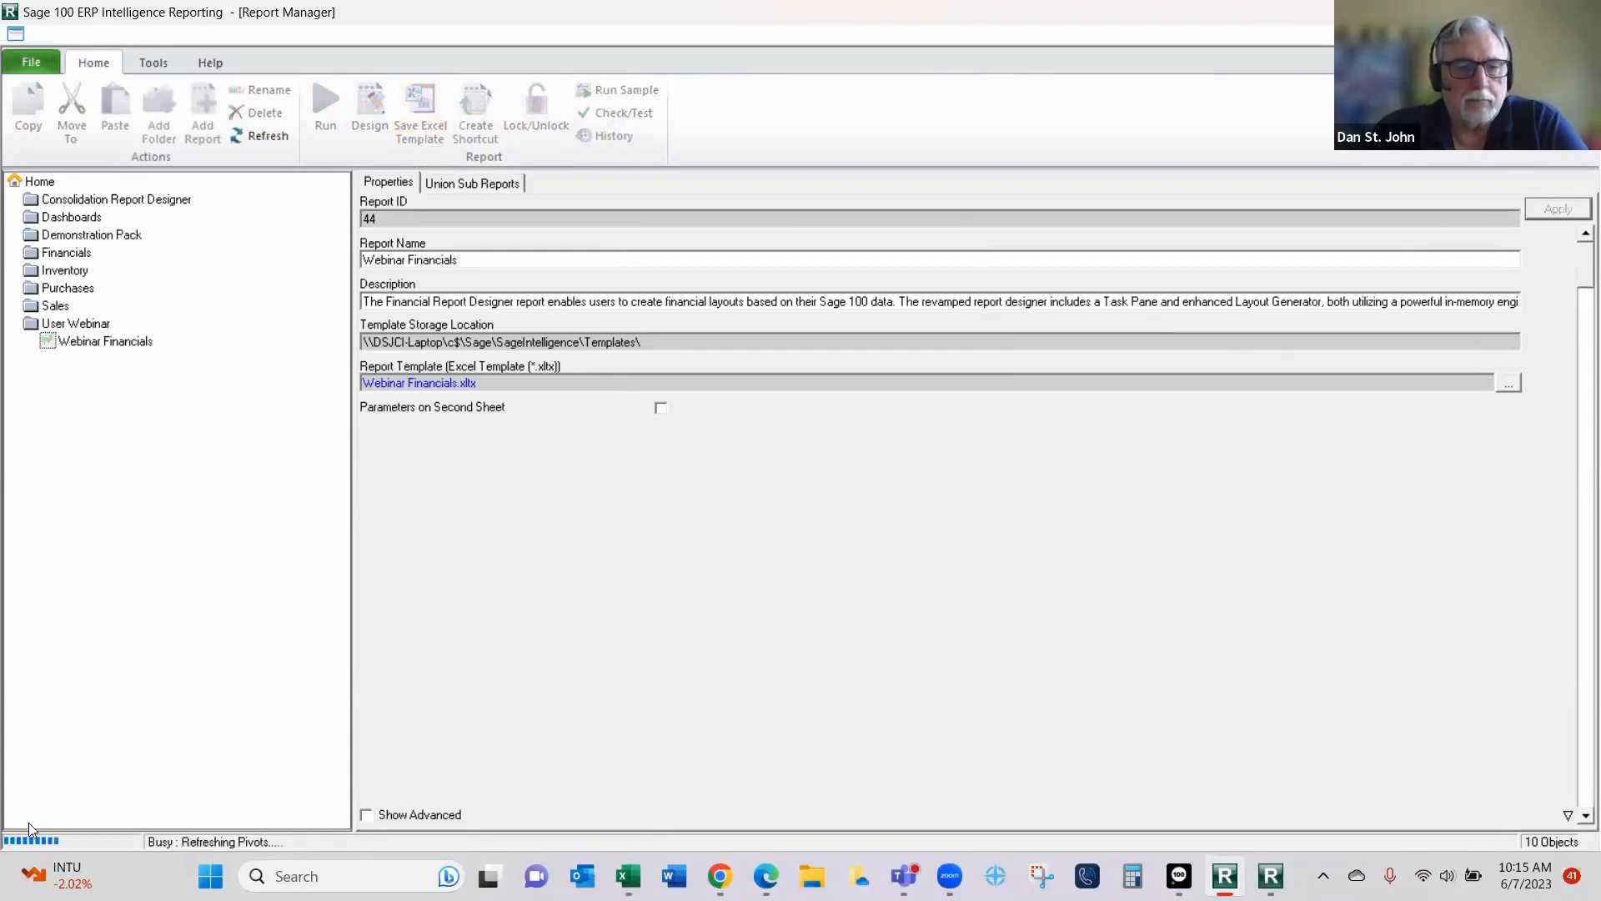
{"action": "left_click", "coordinate": [50, 876]}
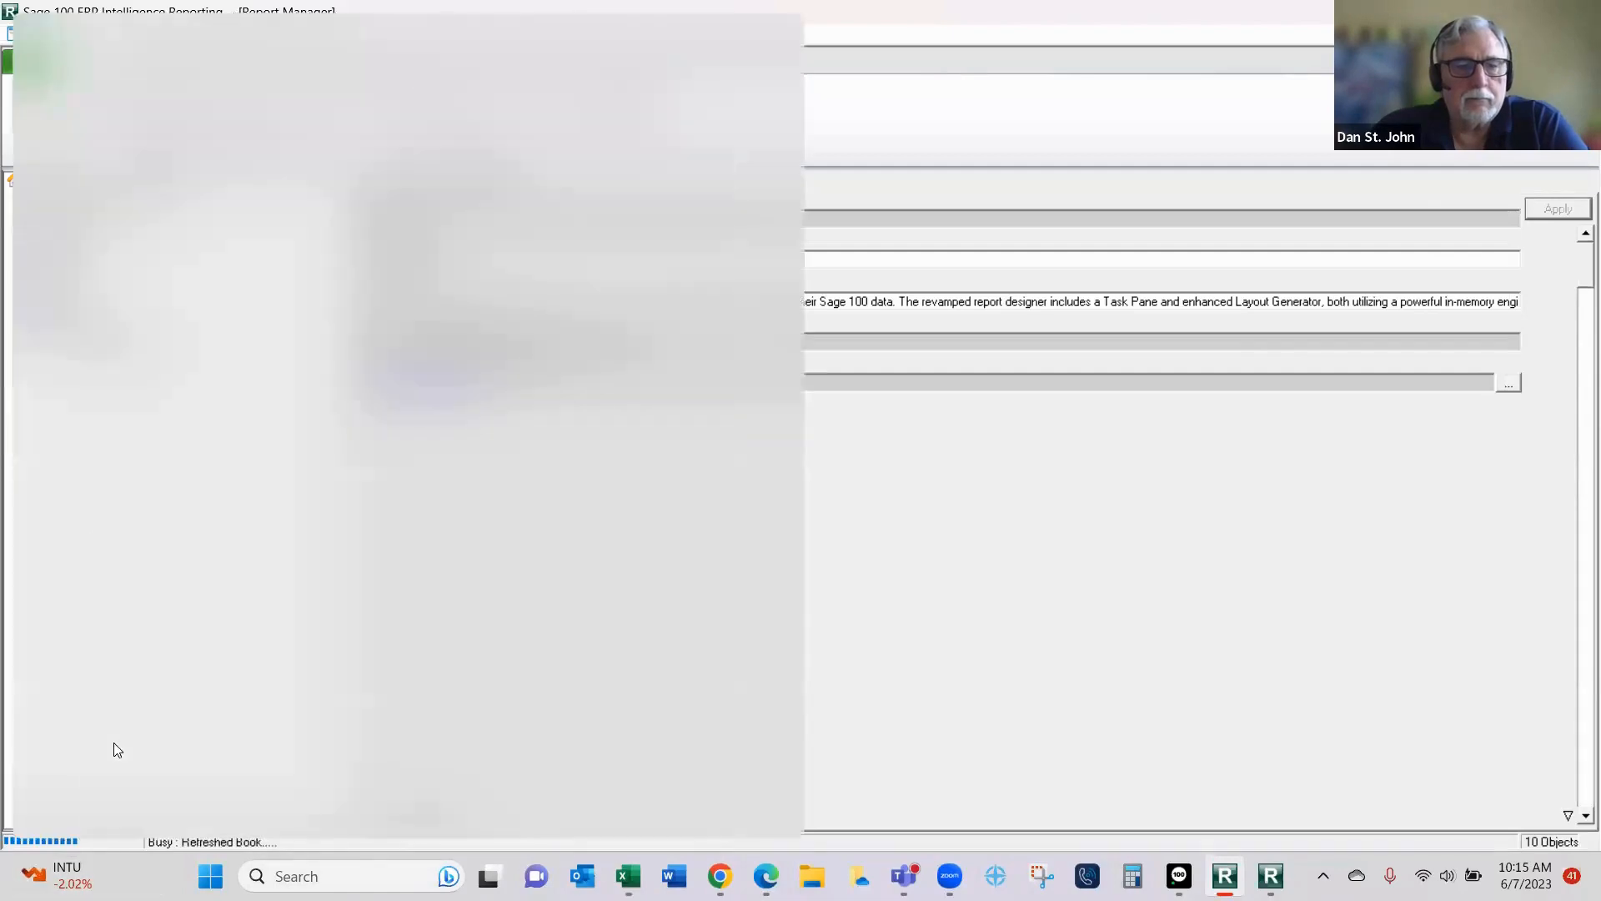
{"action": "left_click", "coordinate": [1283, 614]}
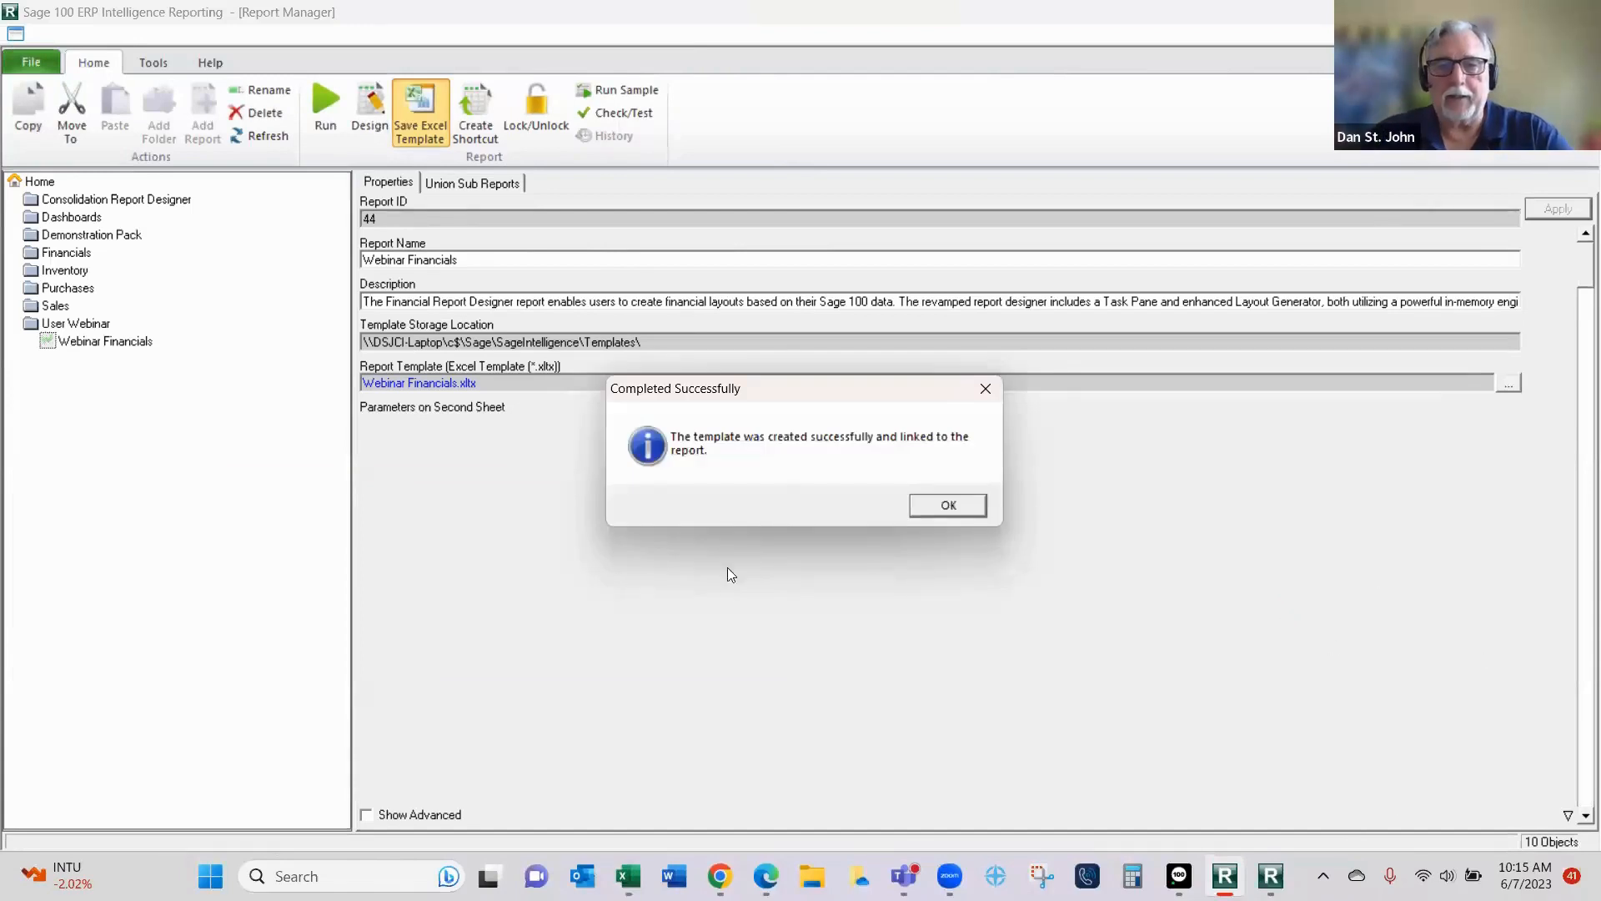
{"action": "left_click", "coordinate": [928, 505]}
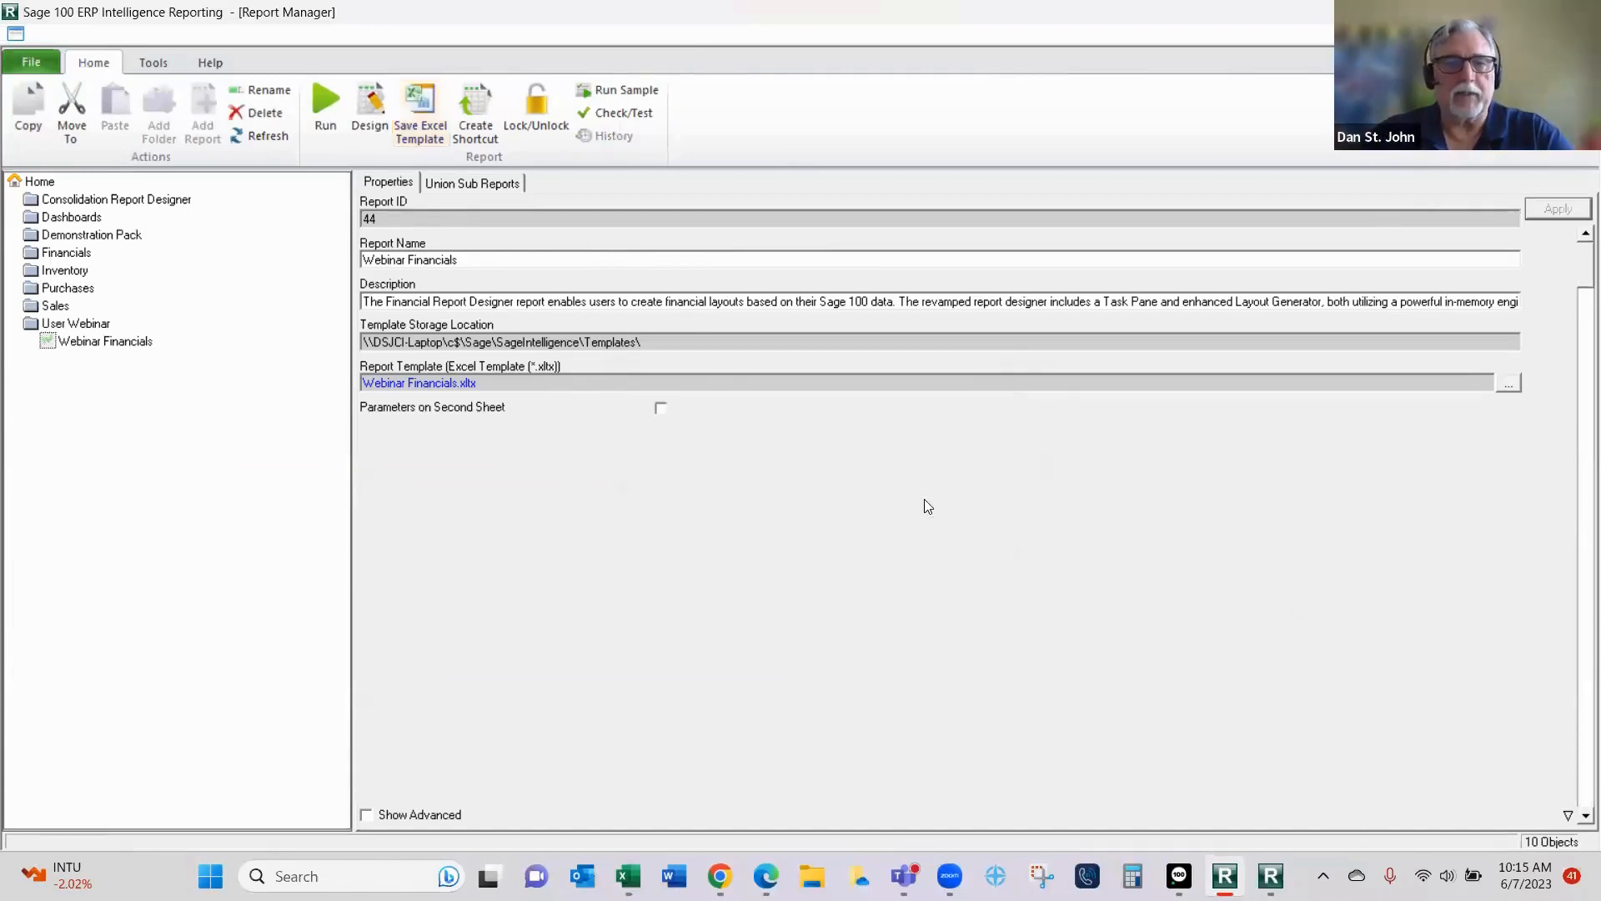
- Run the Webinar Financials report from the User Webinar folder to generate its workbook from the saved template
{"action": "left_click", "coordinate": [126, 340]}
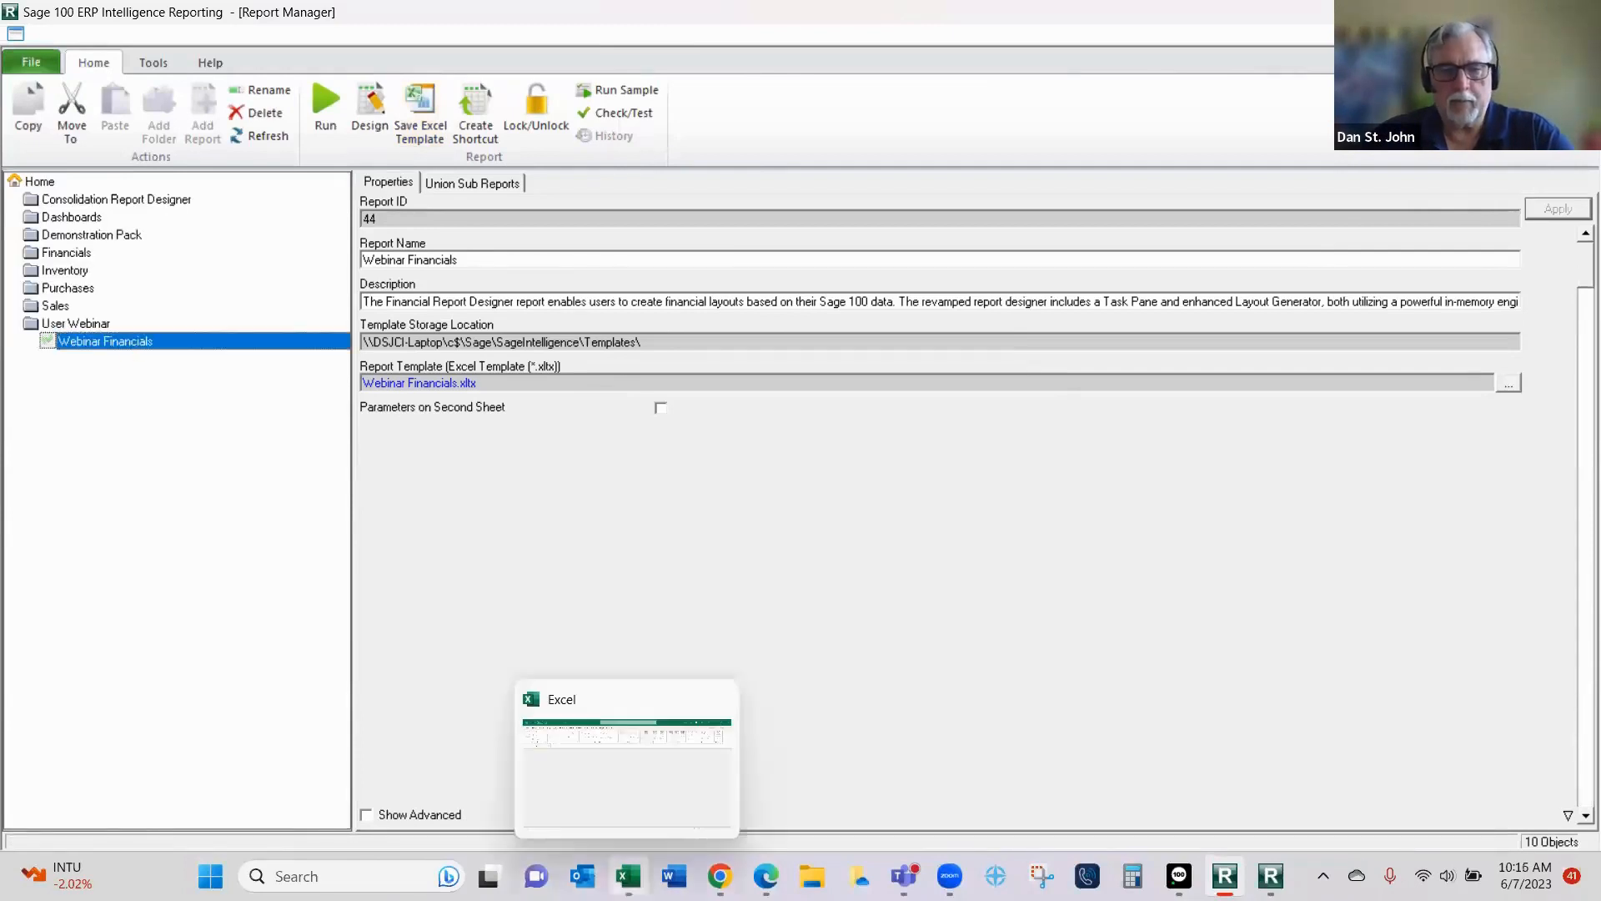
{"action": "left_click", "coordinate": [628, 876]}
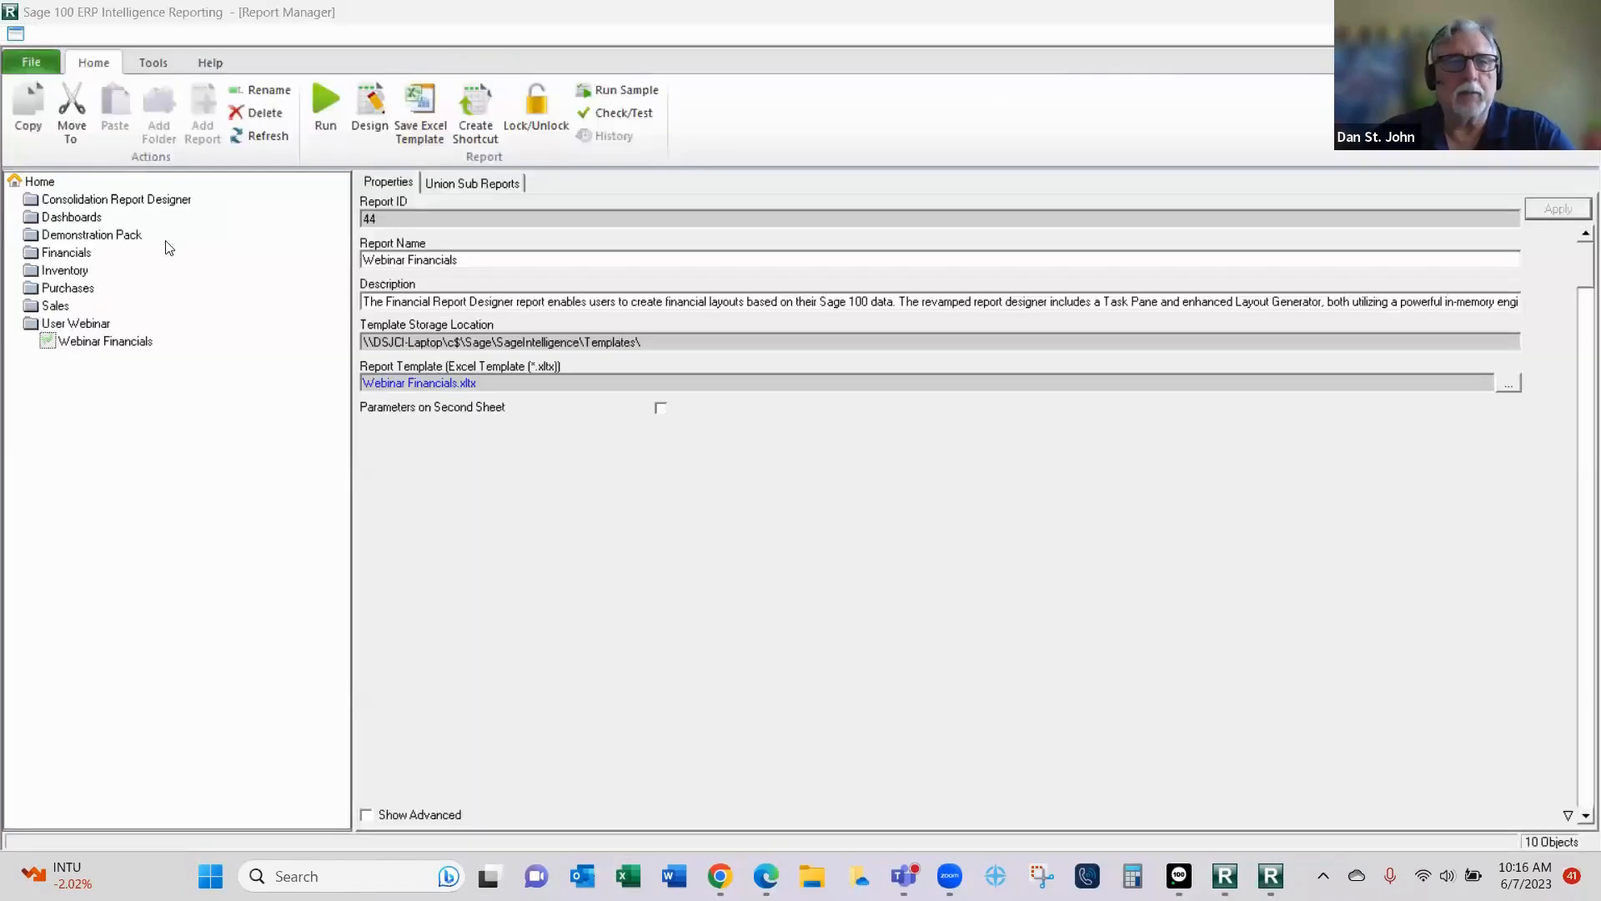
{"action": "left_click", "coordinate": [323, 106]}
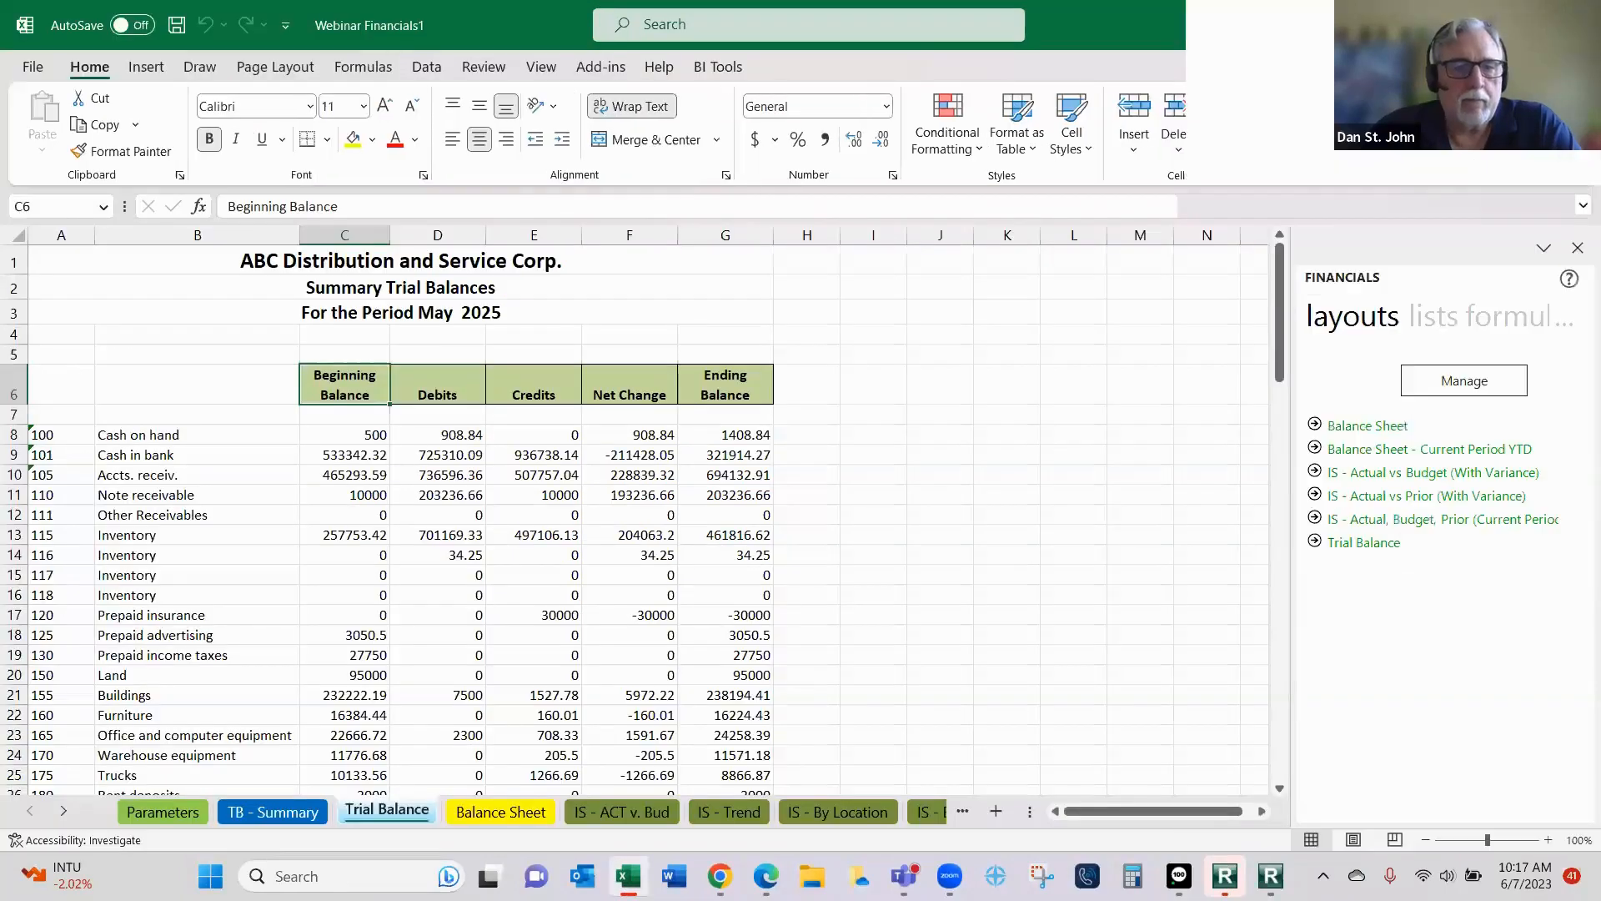
- Look through the Parameters, TB - Summary, Trial Balance, Balance Sheet and IS - ACT v. Bud sheets of the generated workbook
{"action": "left_click", "coordinate": [147, 813]}
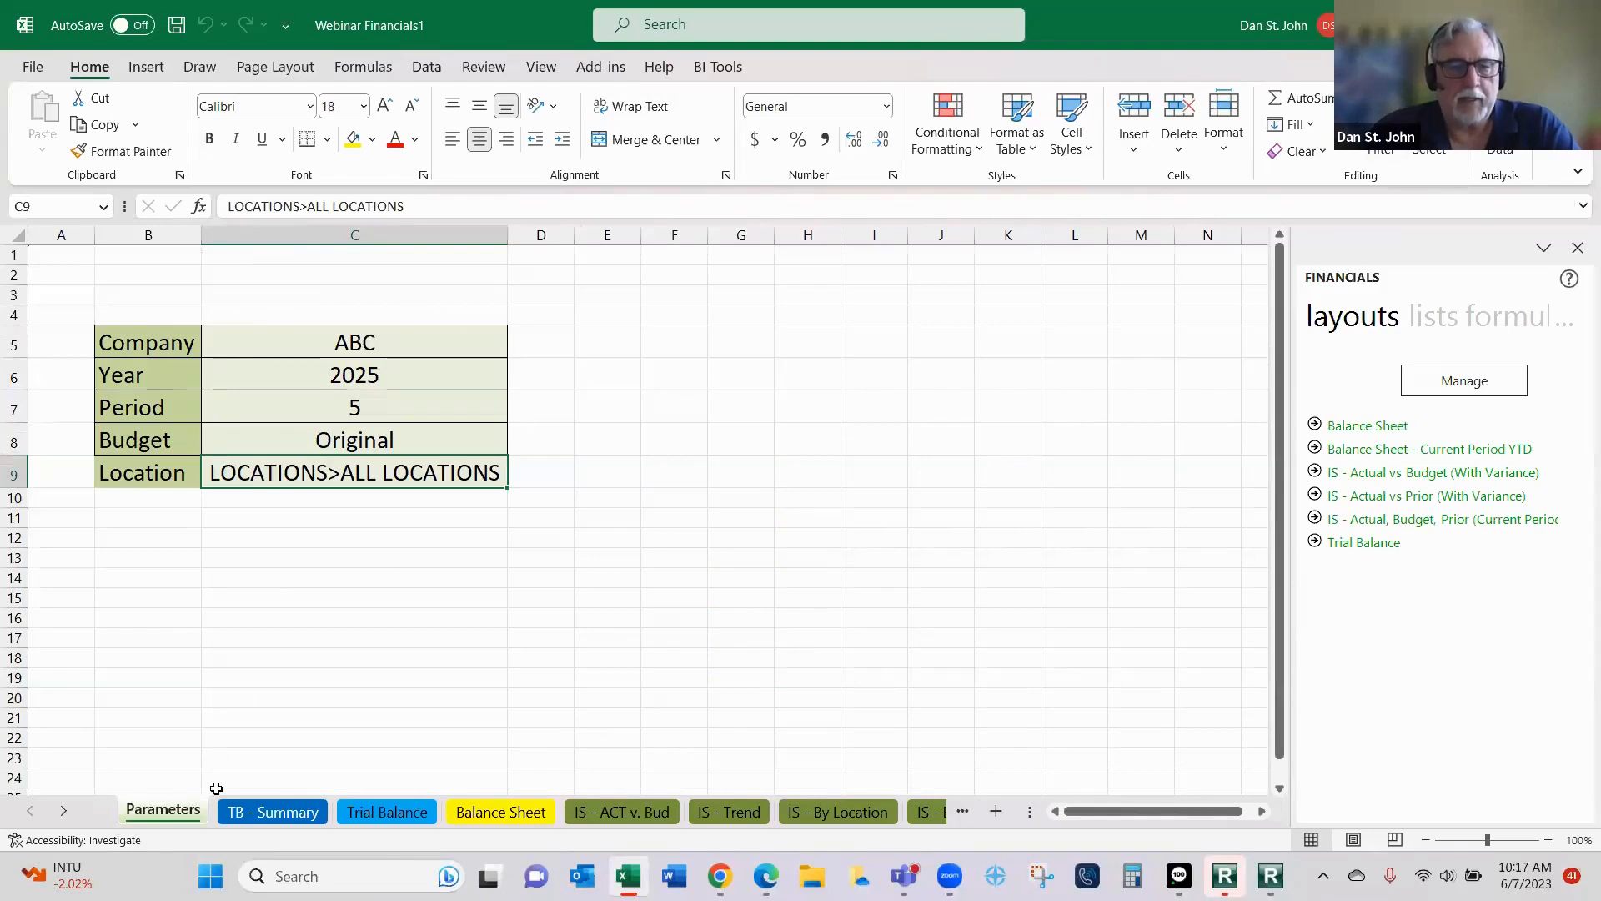
{"action": "left_click", "coordinate": [253, 811]}
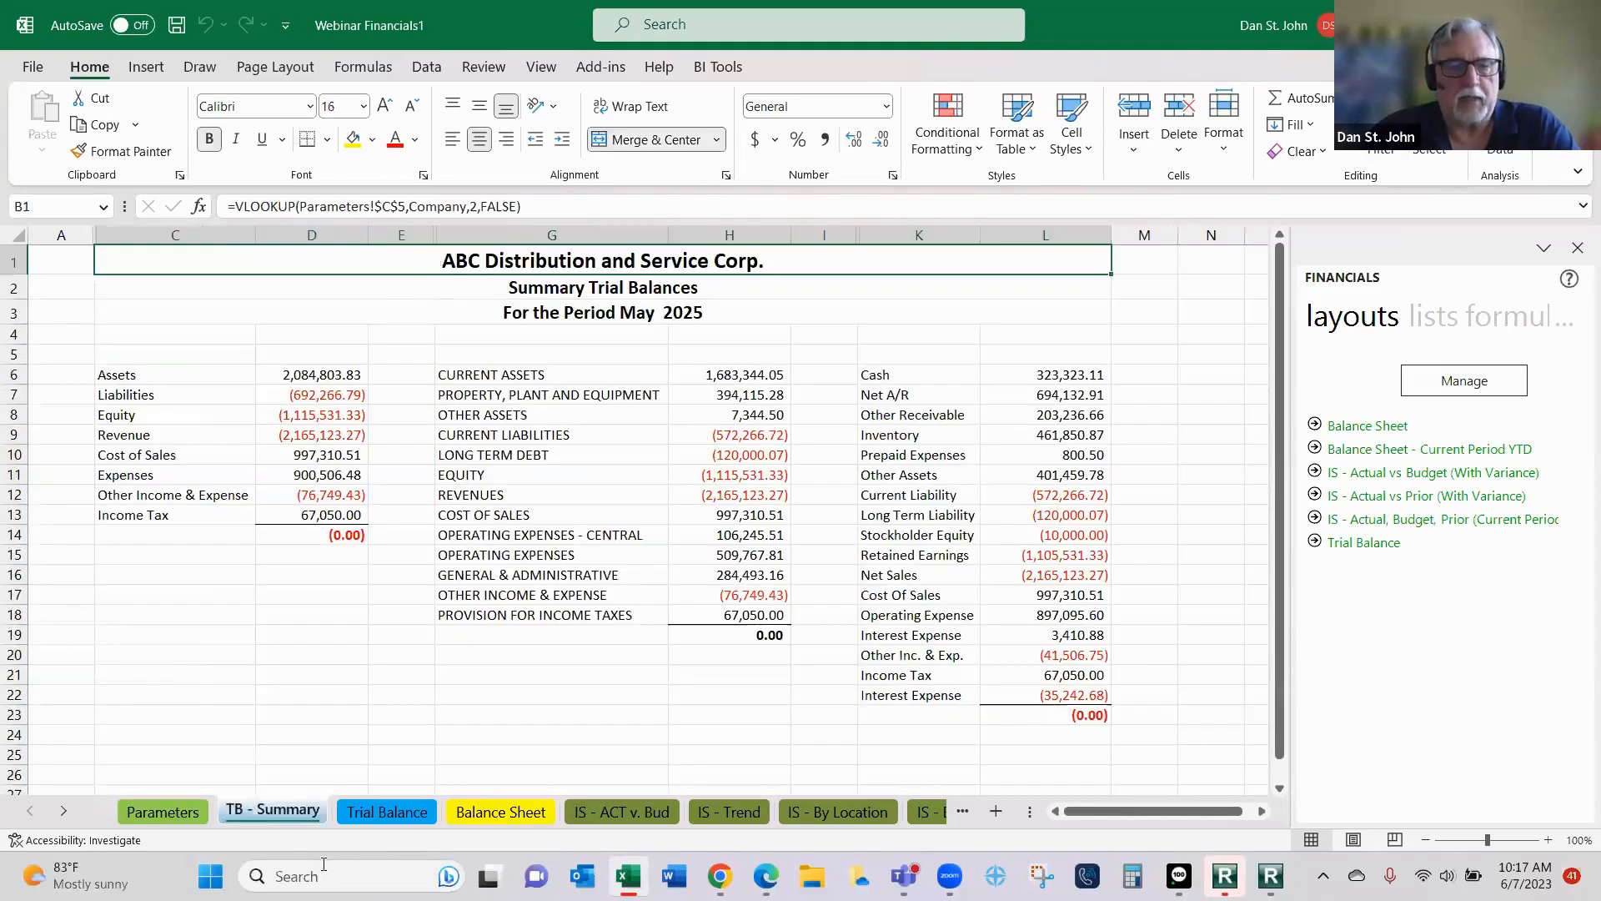
{"action": "left_click", "coordinate": [375, 812]}
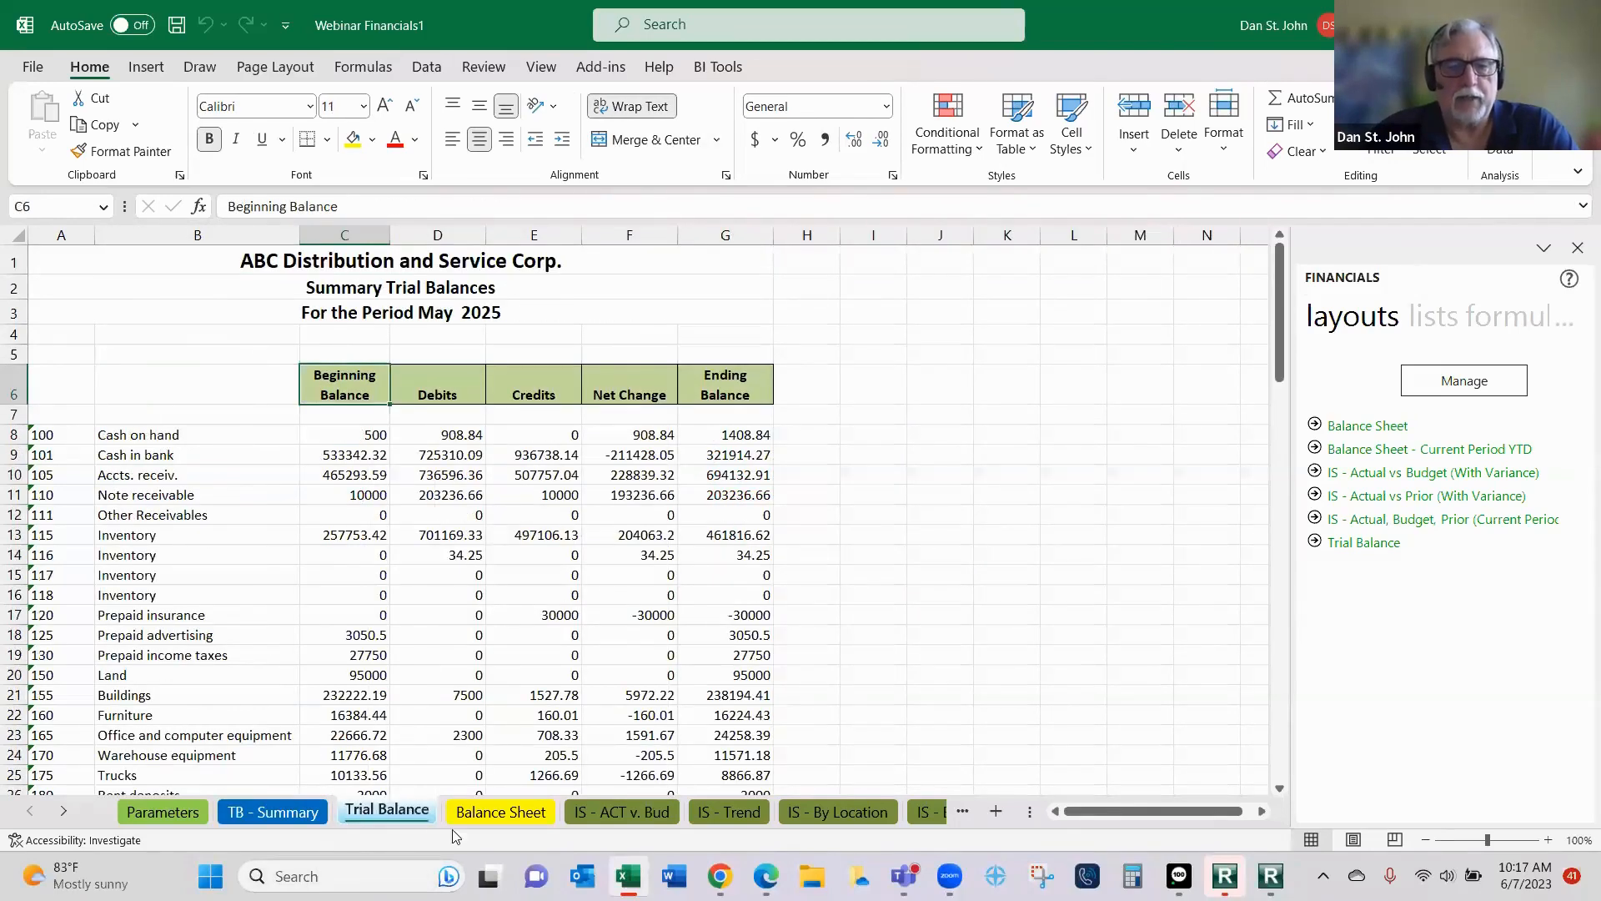
{"action": "left_click", "coordinate": [524, 807]}
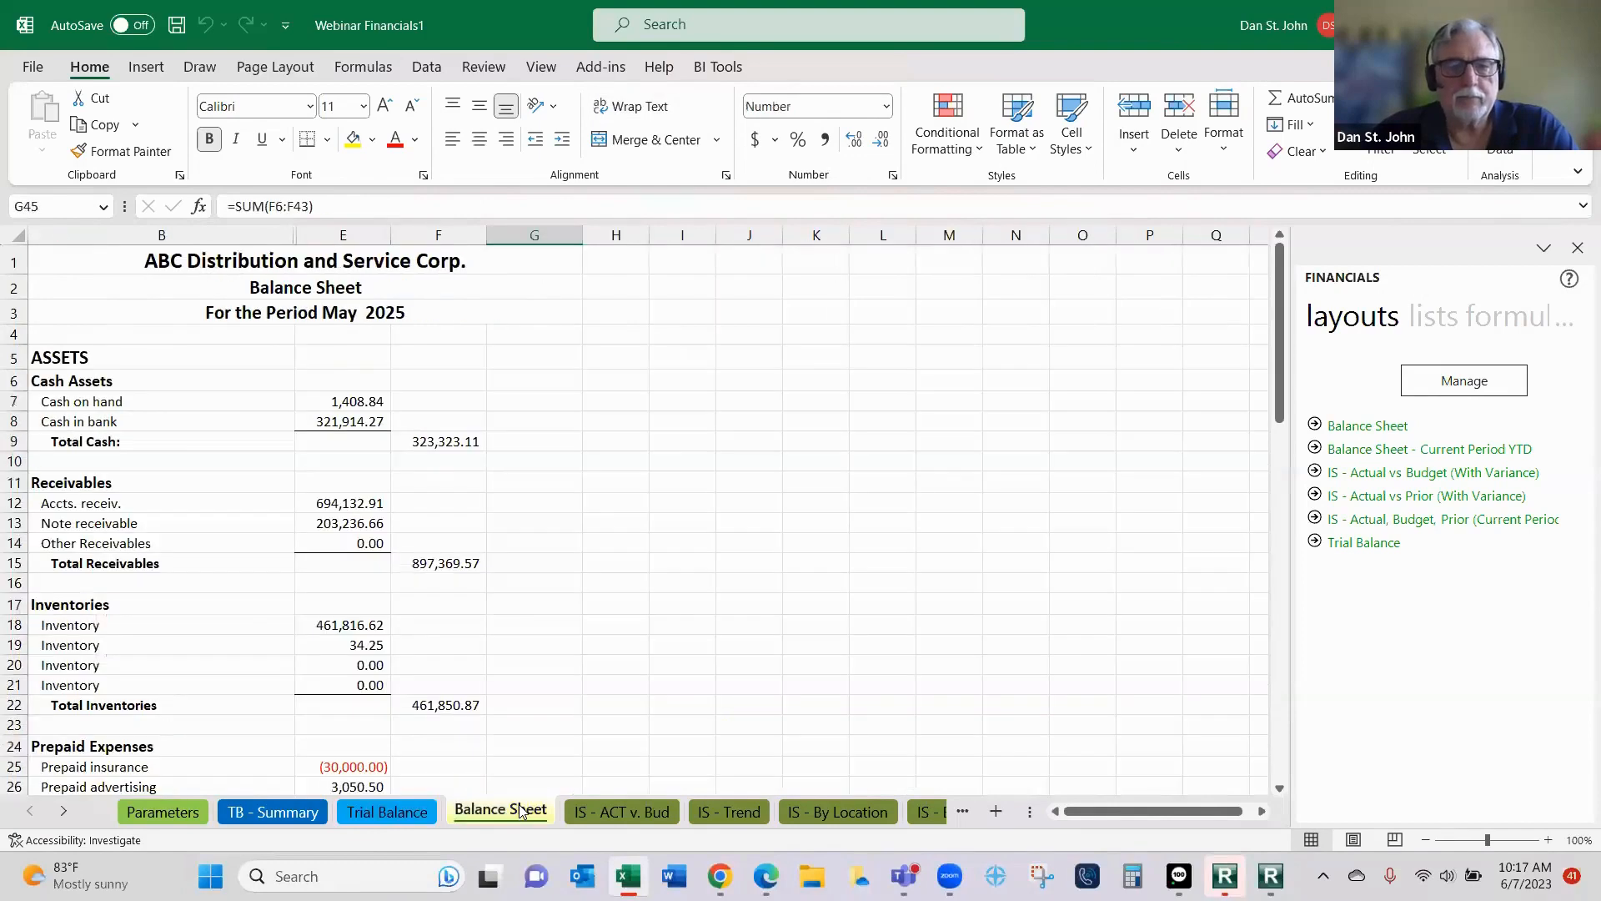
{"action": "left_click", "coordinate": [603, 813]}
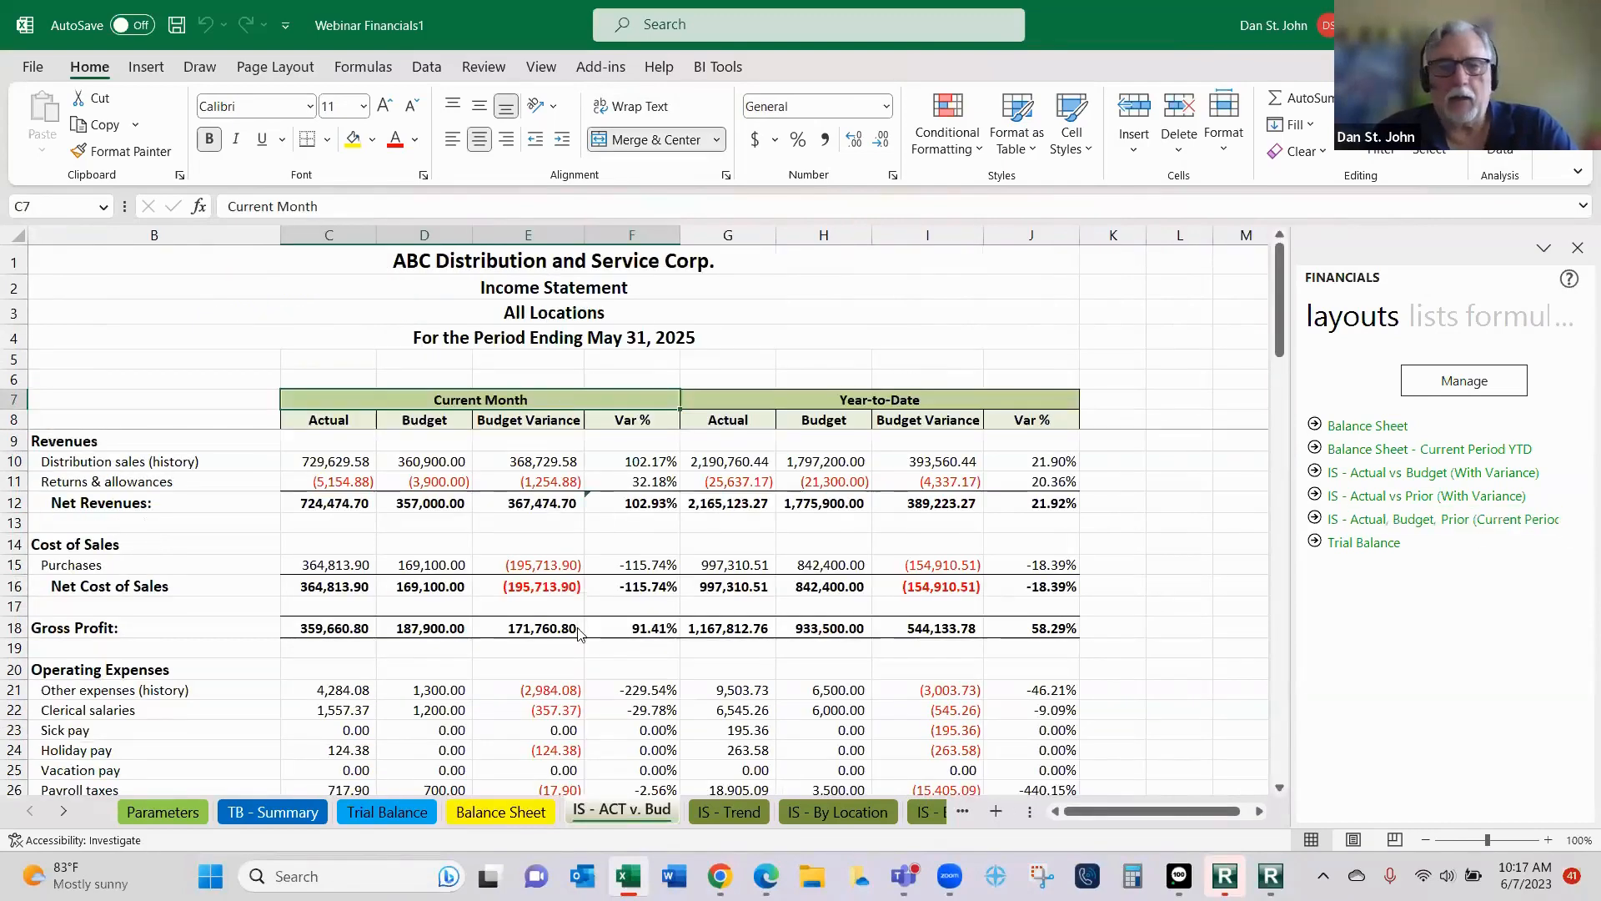
- Set the Location in cell C9 of the Parameters sheet to East Sales Office from the Locations reporting tree
{"action": "left_click", "coordinate": [172, 811]}
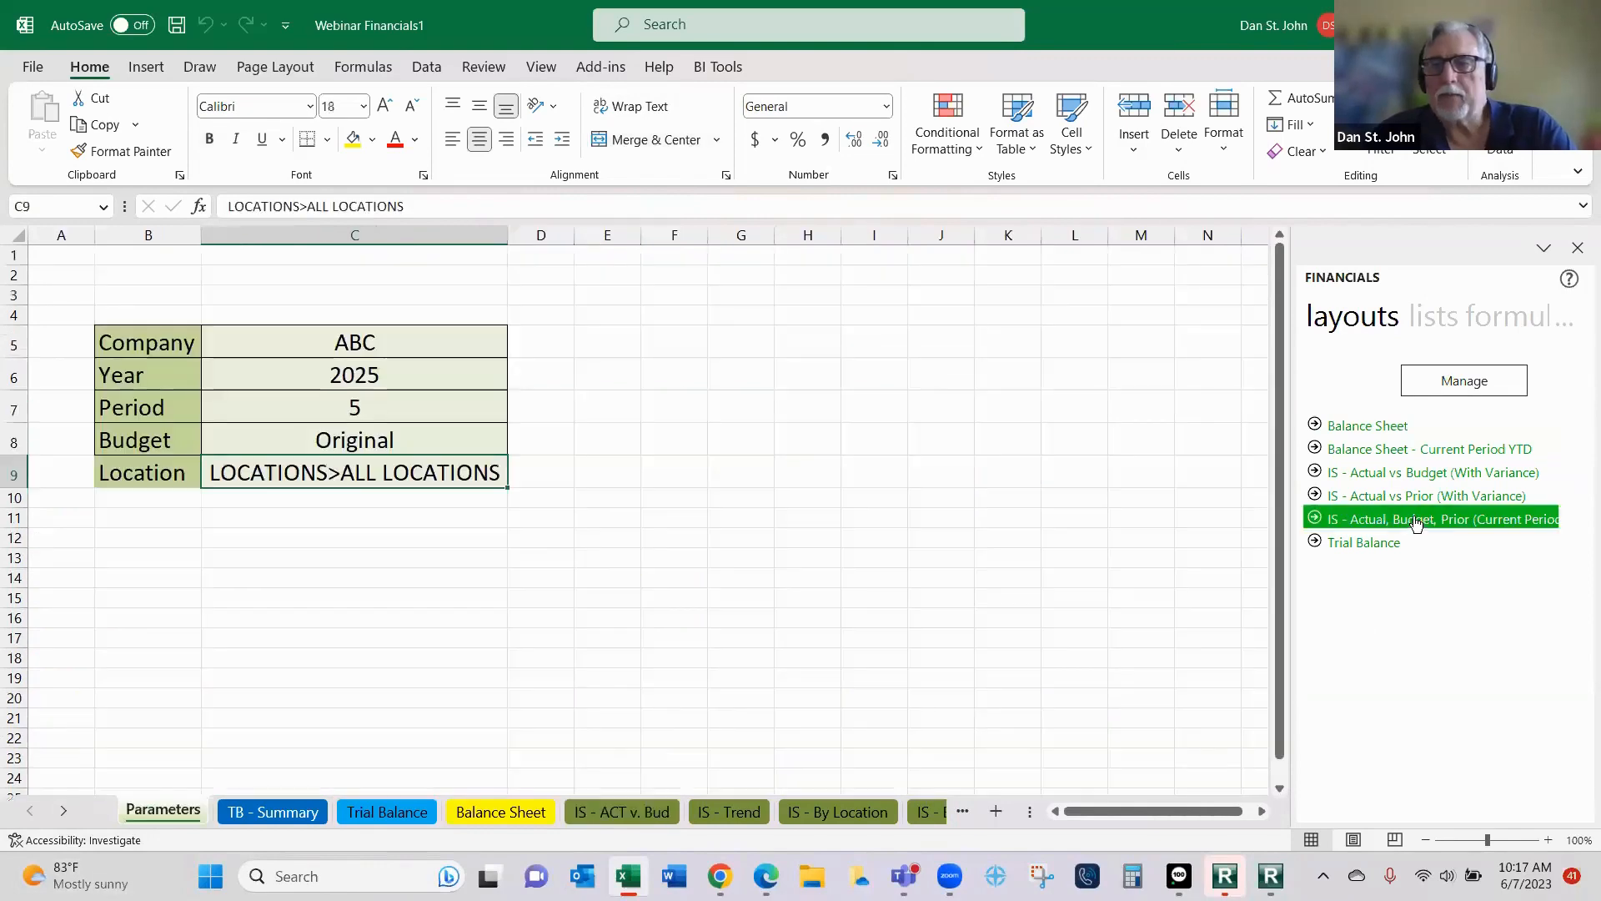
{"action": "left_click", "coordinate": [1480, 325]}
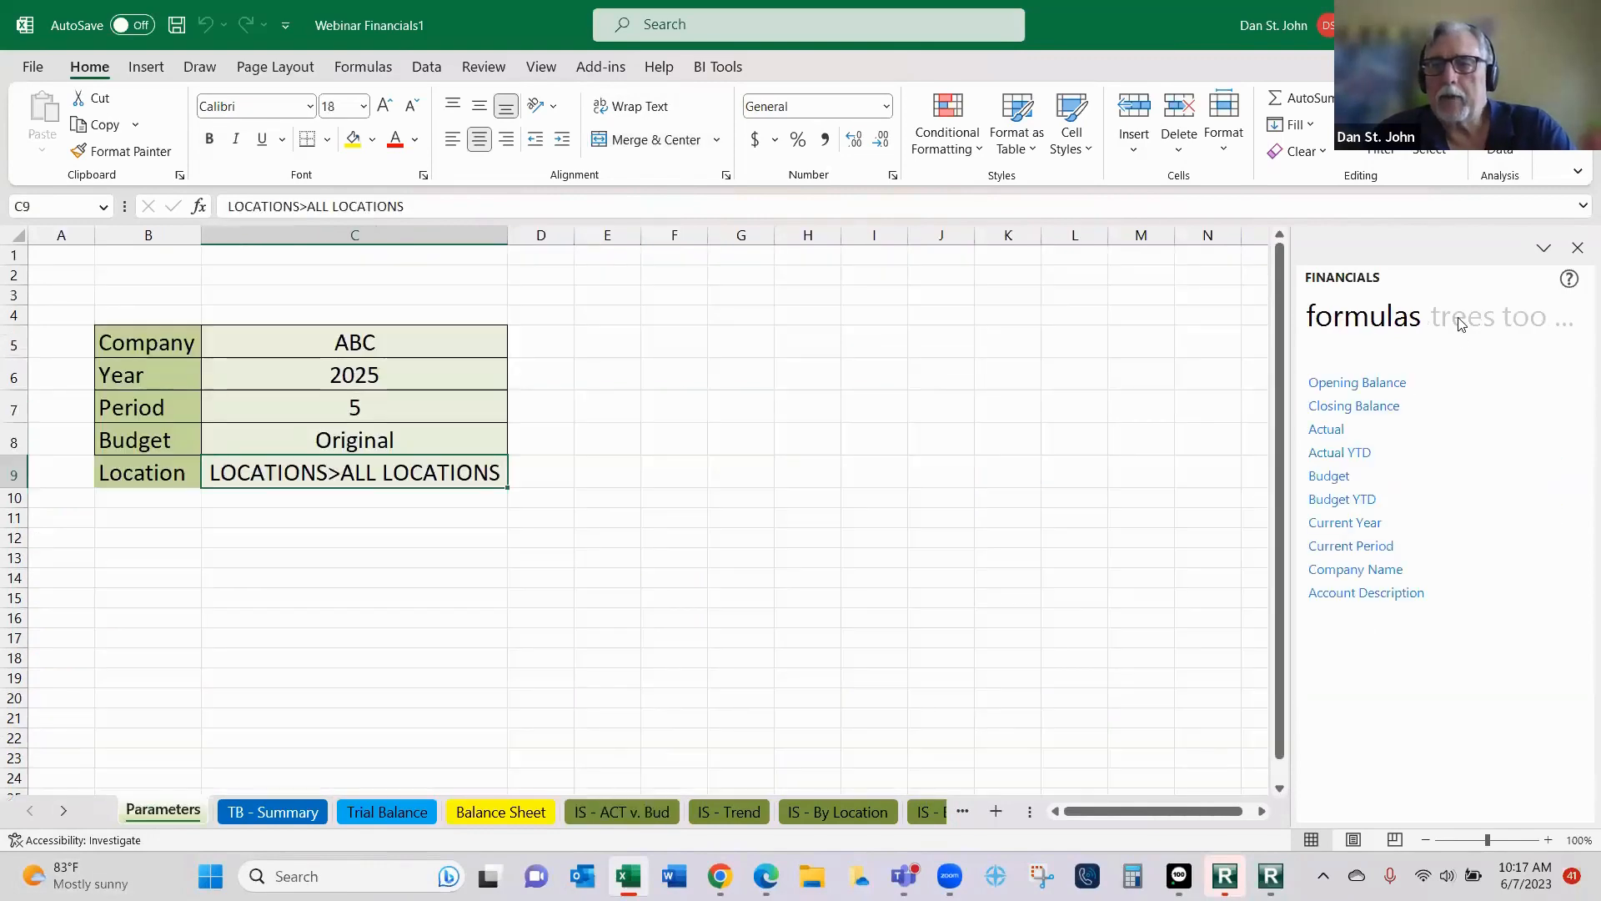
{"action": "left_click", "coordinate": [1459, 327]}
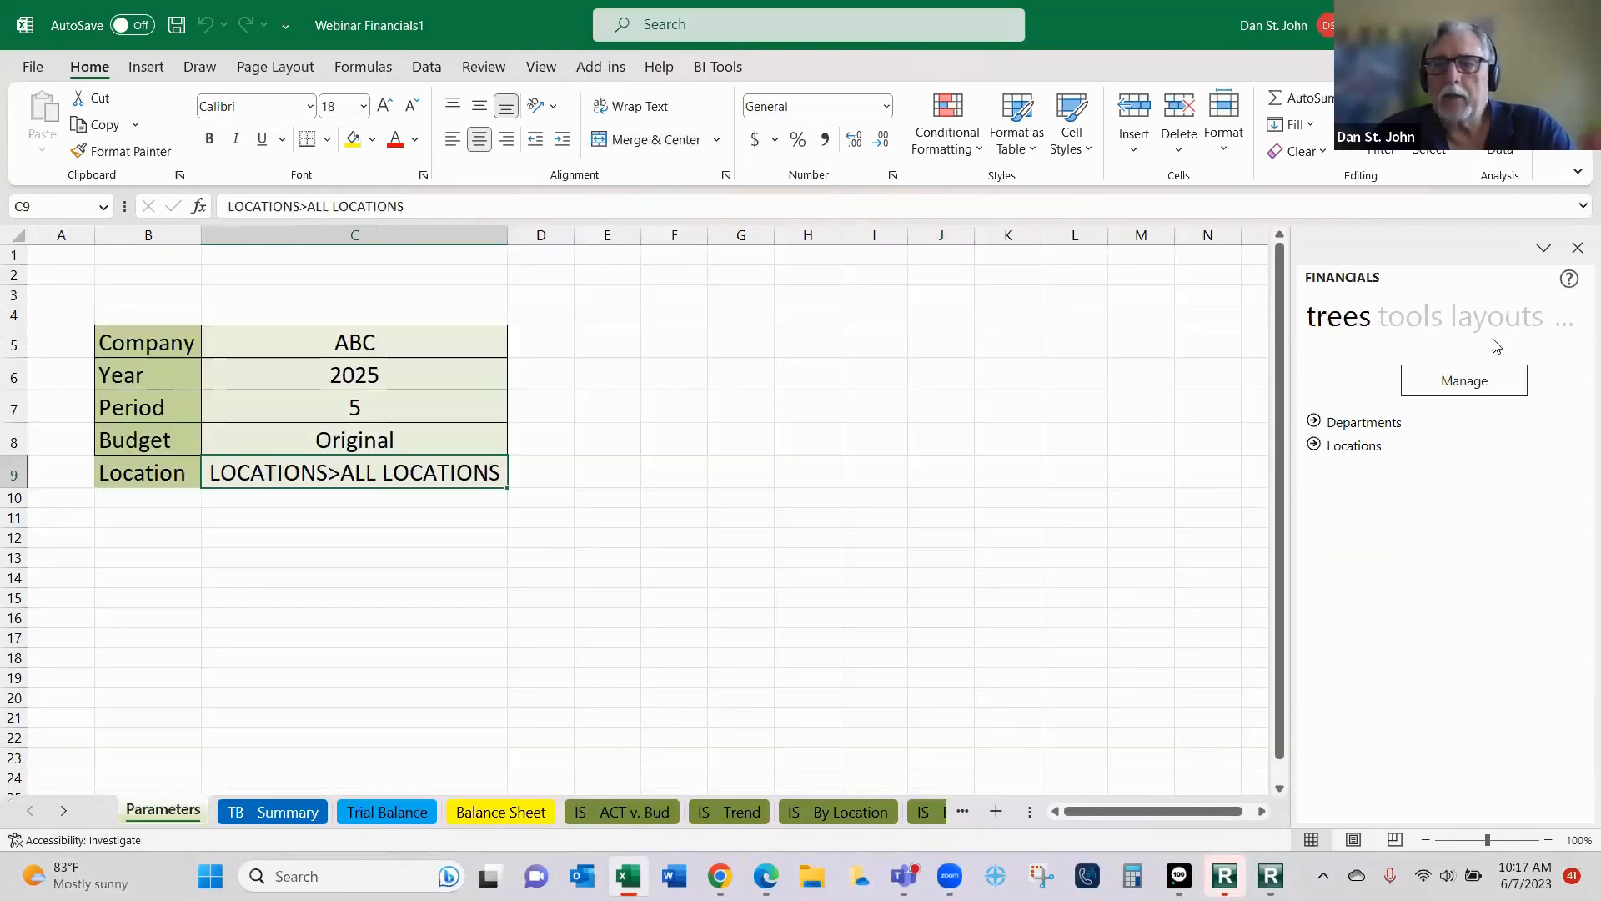
{"action": "left_click", "coordinate": [1313, 445]}
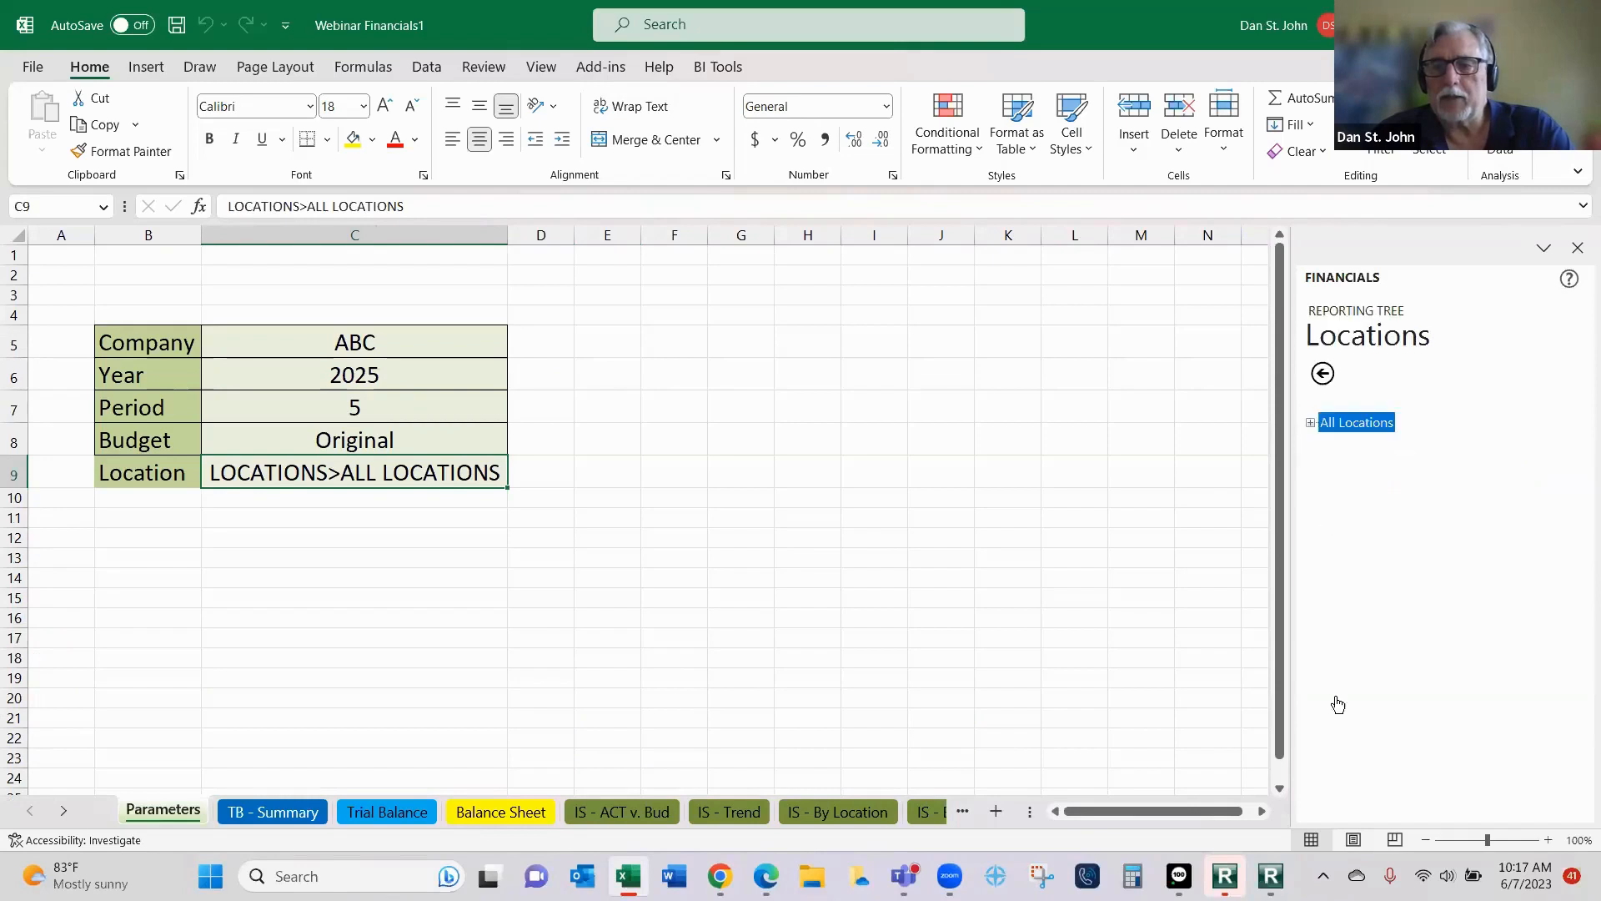
{"action": "left_click", "coordinate": [1311, 423]}
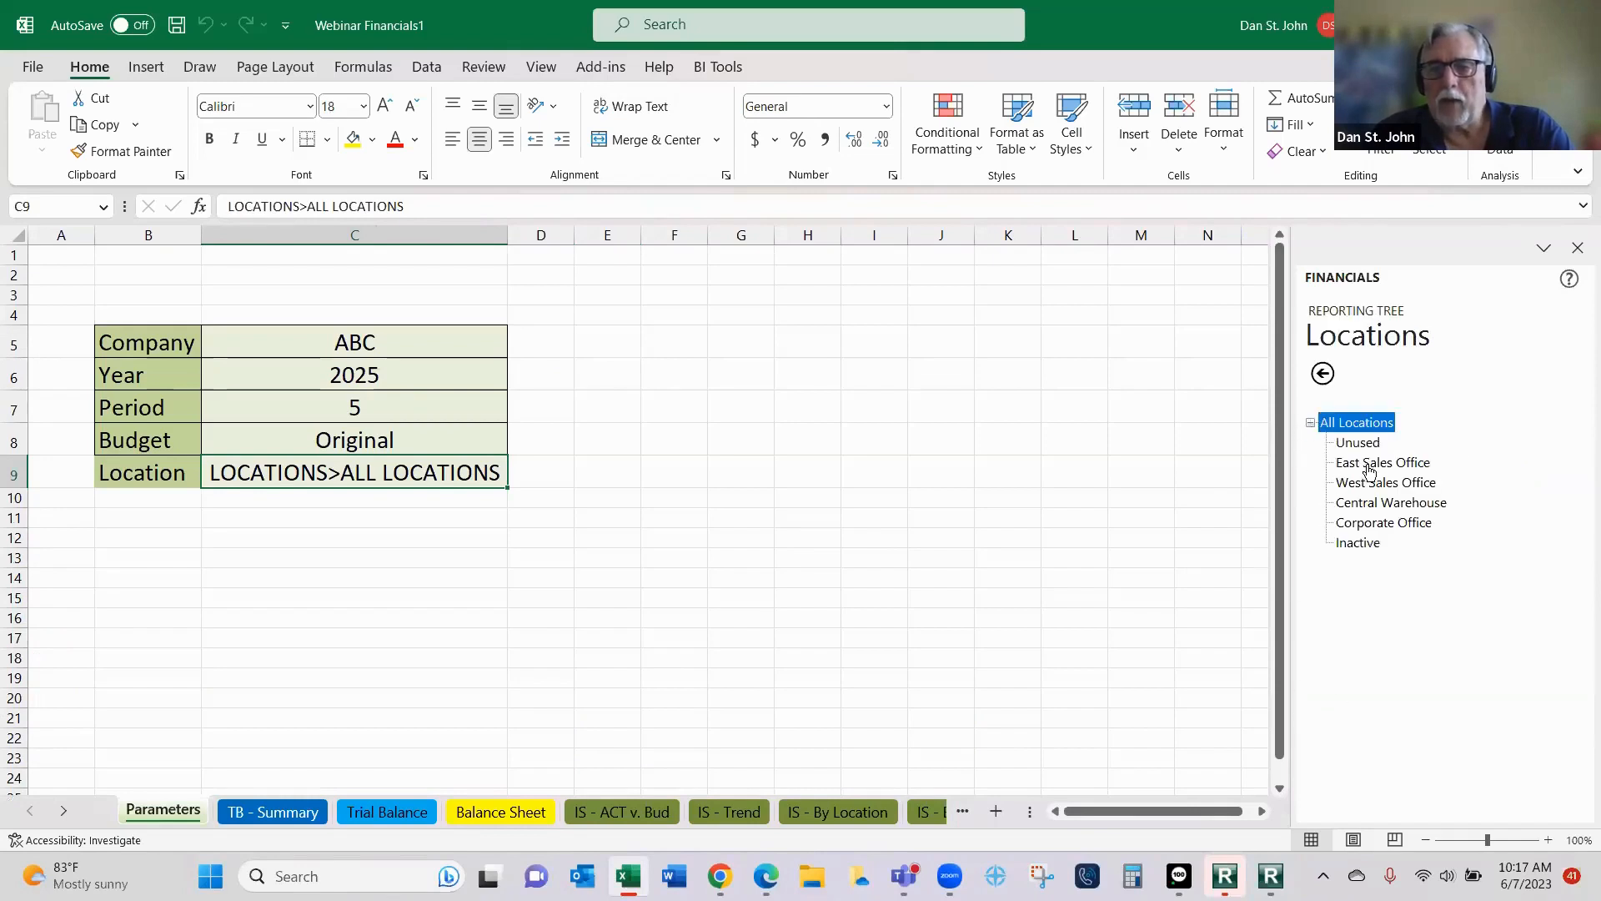
{"action": "left_click_drag", "start_coordinate": [1369, 464], "coordinate": [426, 484]}
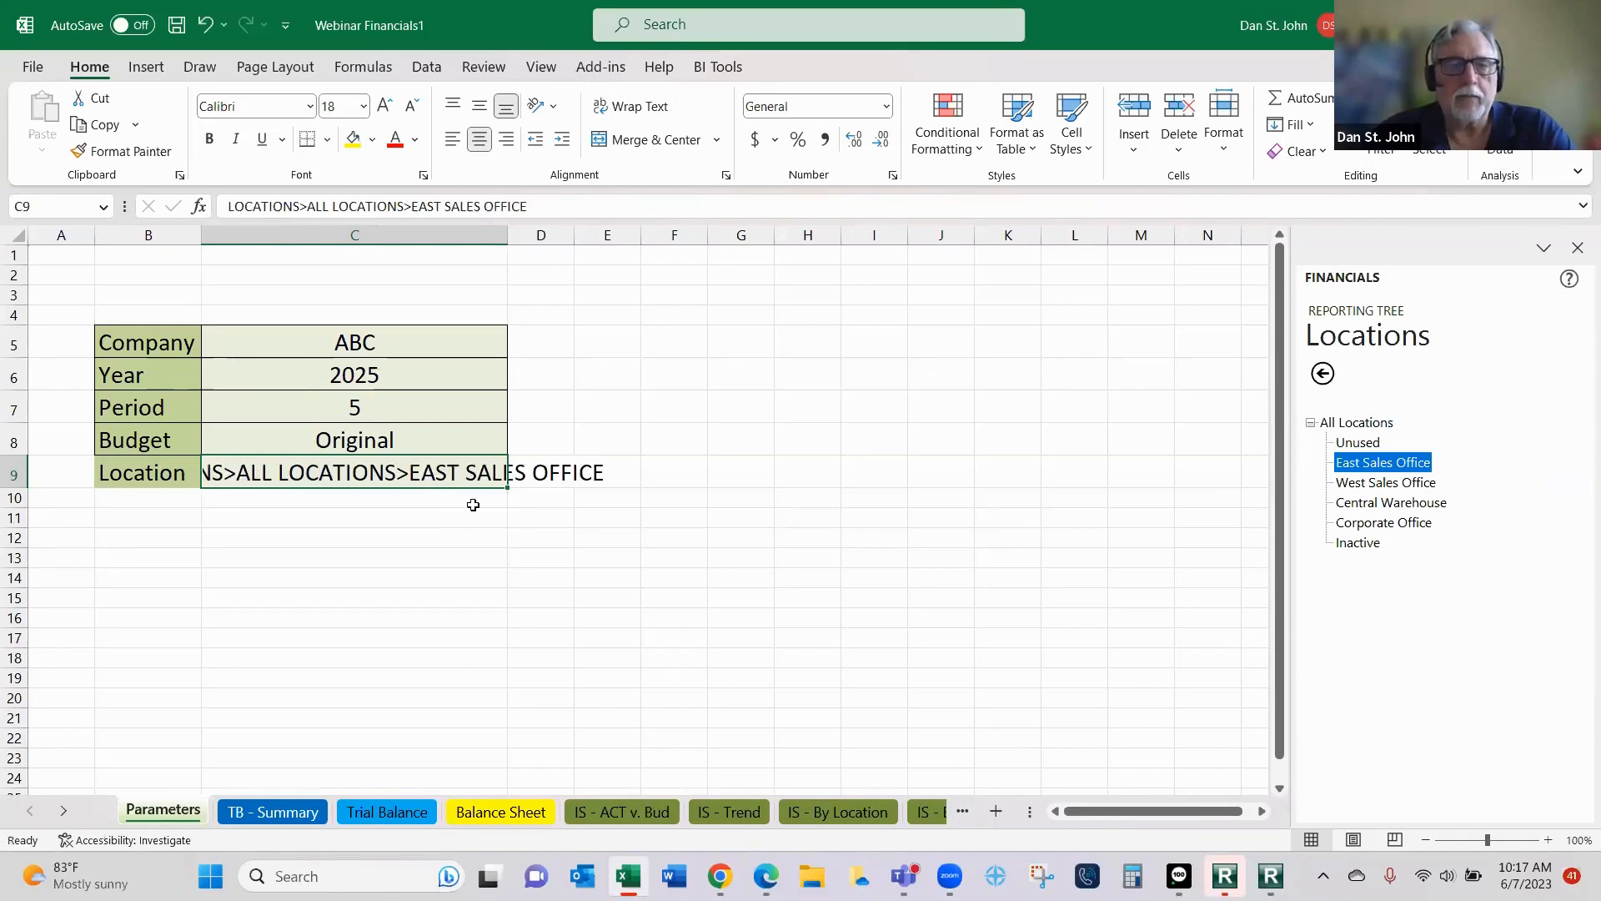
- Examine the East Sales Office figures on the IS - ACT v. Bud sheet and the department columns on the IS - By Department sheet
{"action": "left_click", "coordinate": [642, 810]}
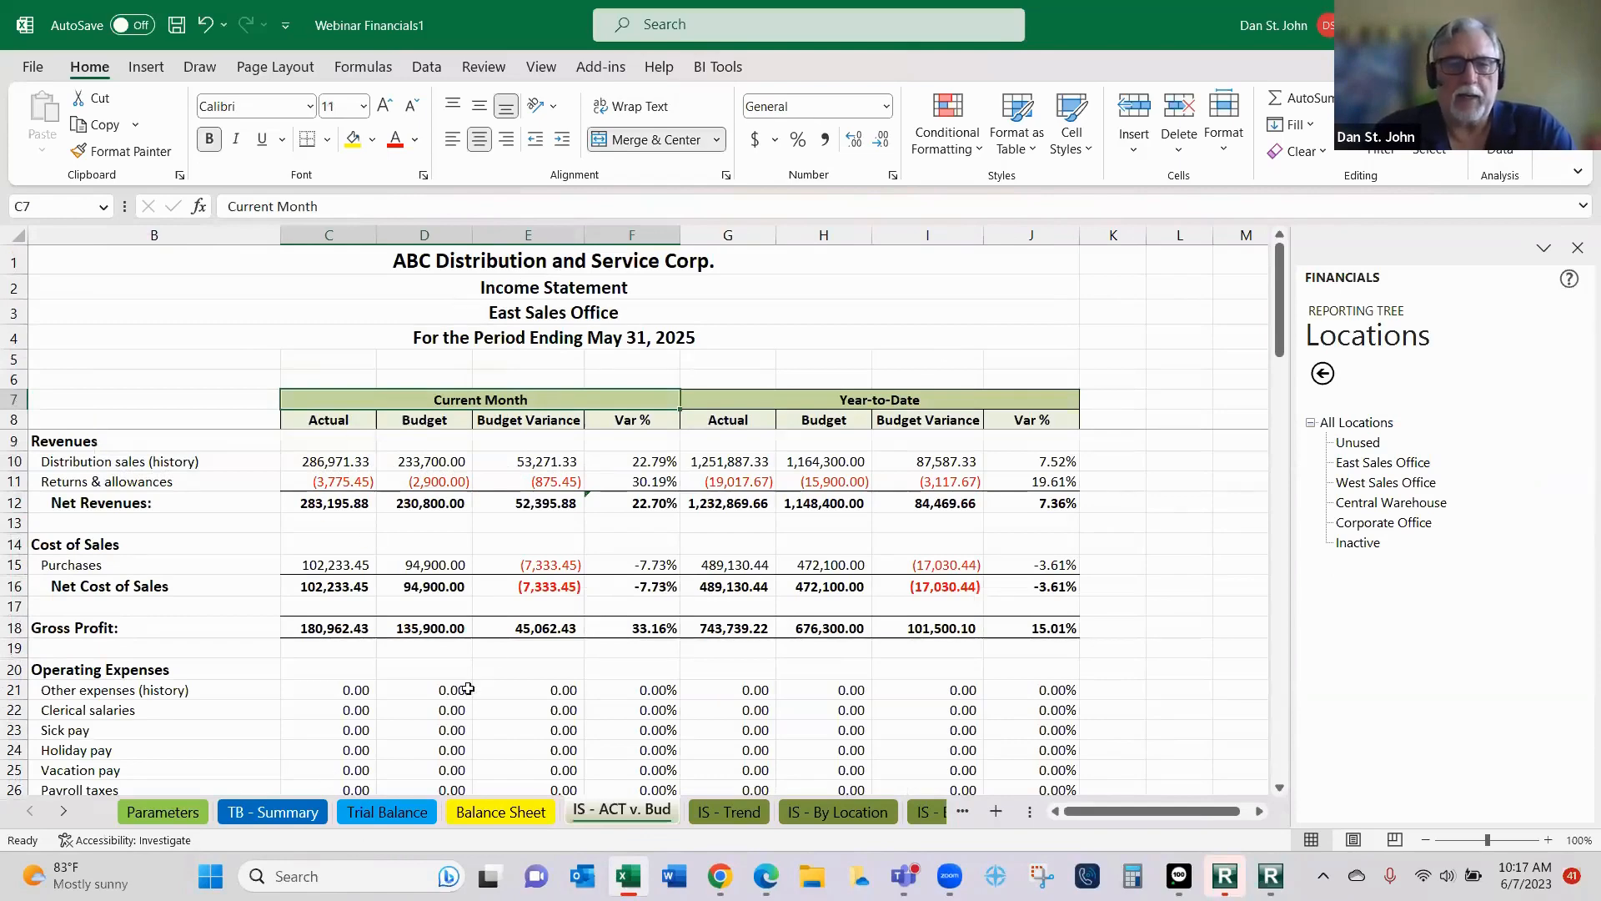
{"action": "scroll", "coordinate": [460, 705], "scroll_direction": "down", "scroll_amount": 7}
{"action": "scroll", "coordinate": [460, 710], "scroll_direction": "down", "scroll_amount": 3}
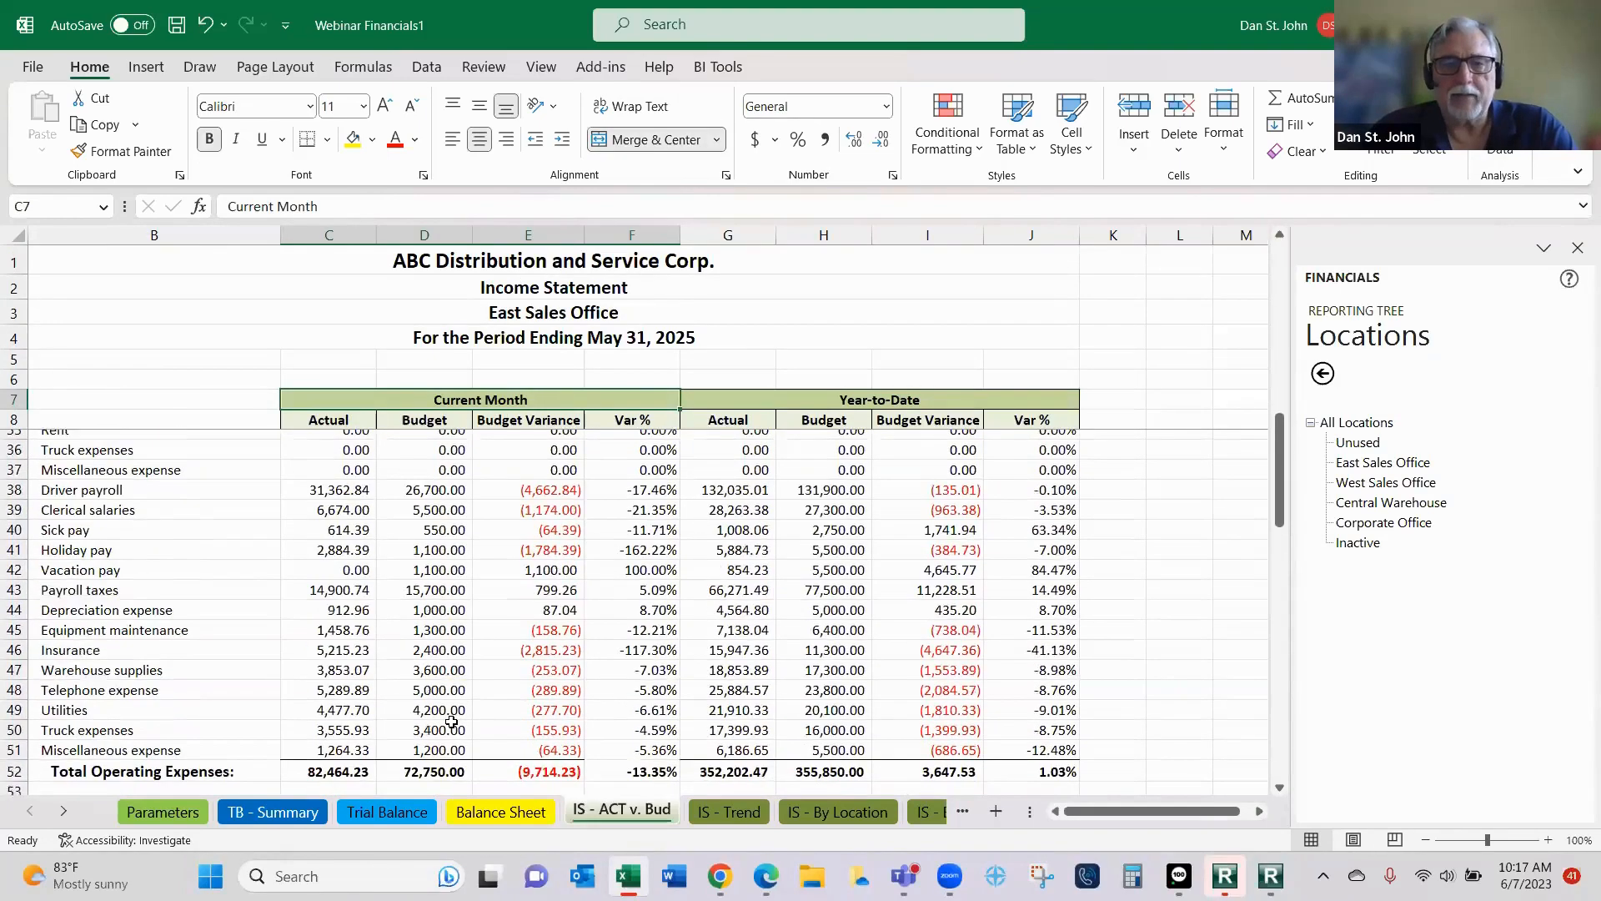
{"action": "scroll", "coordinate": [455, 718], "scroll_direction": "up", "scroll_amount": 6}
{"action": "scroll", "coordinate": [451, 722], "scroll_direction": "up", "scroll_amount": 3}
{"action": "scroll", "coordinate": [452, 723], "scroll_direction": "down", "scroll_amount": 1}
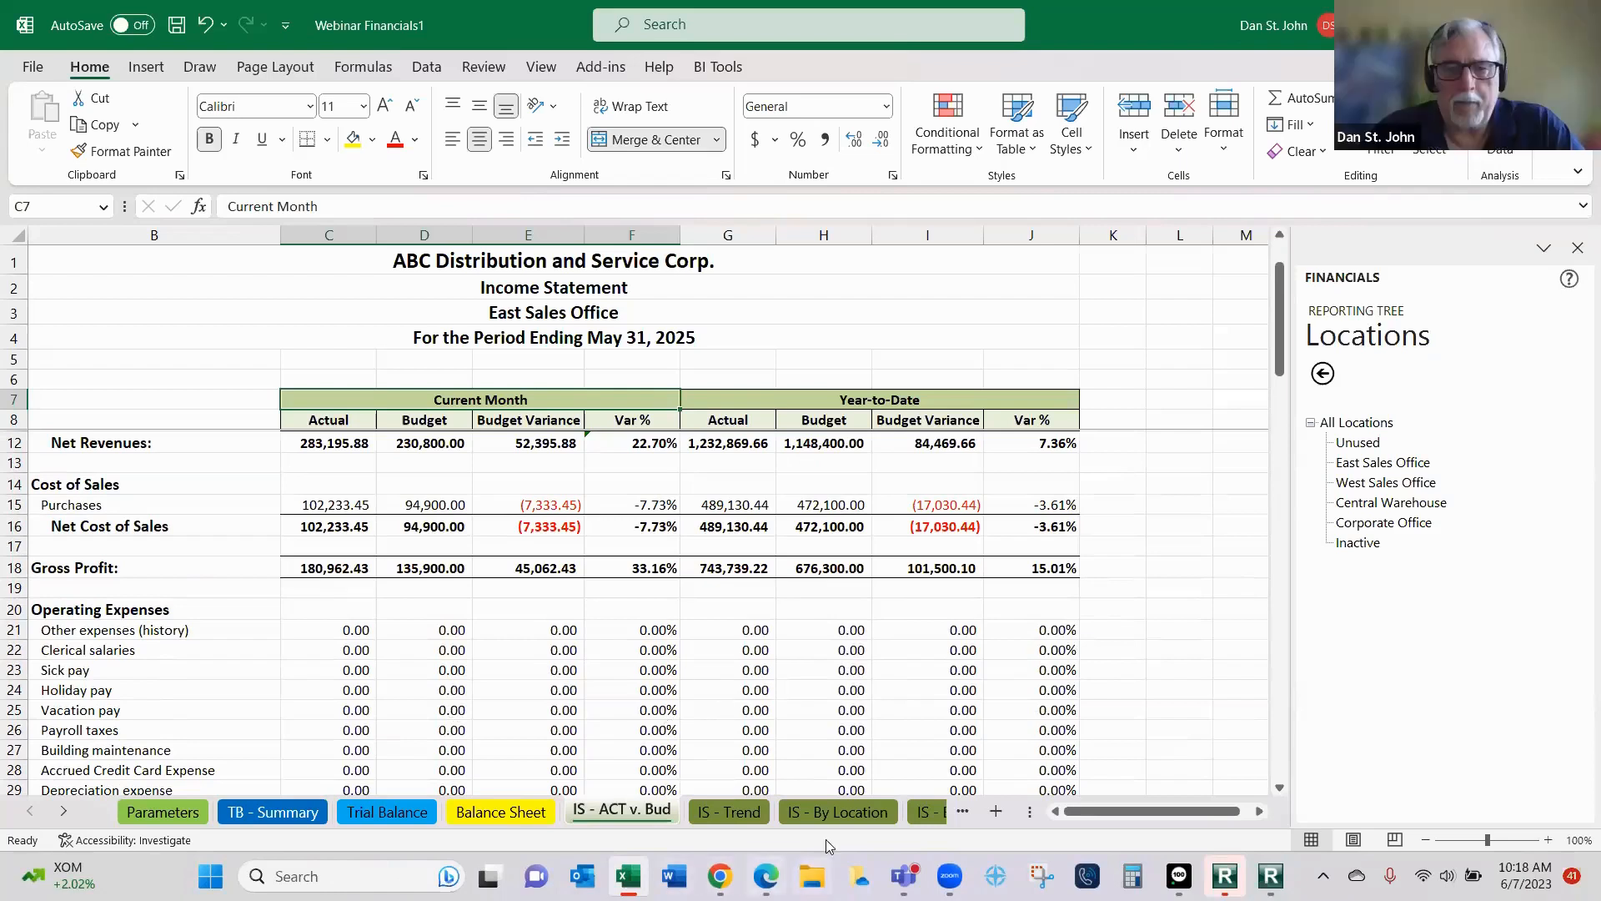
{"action": "left_click", "coordinate": [928, 813]}
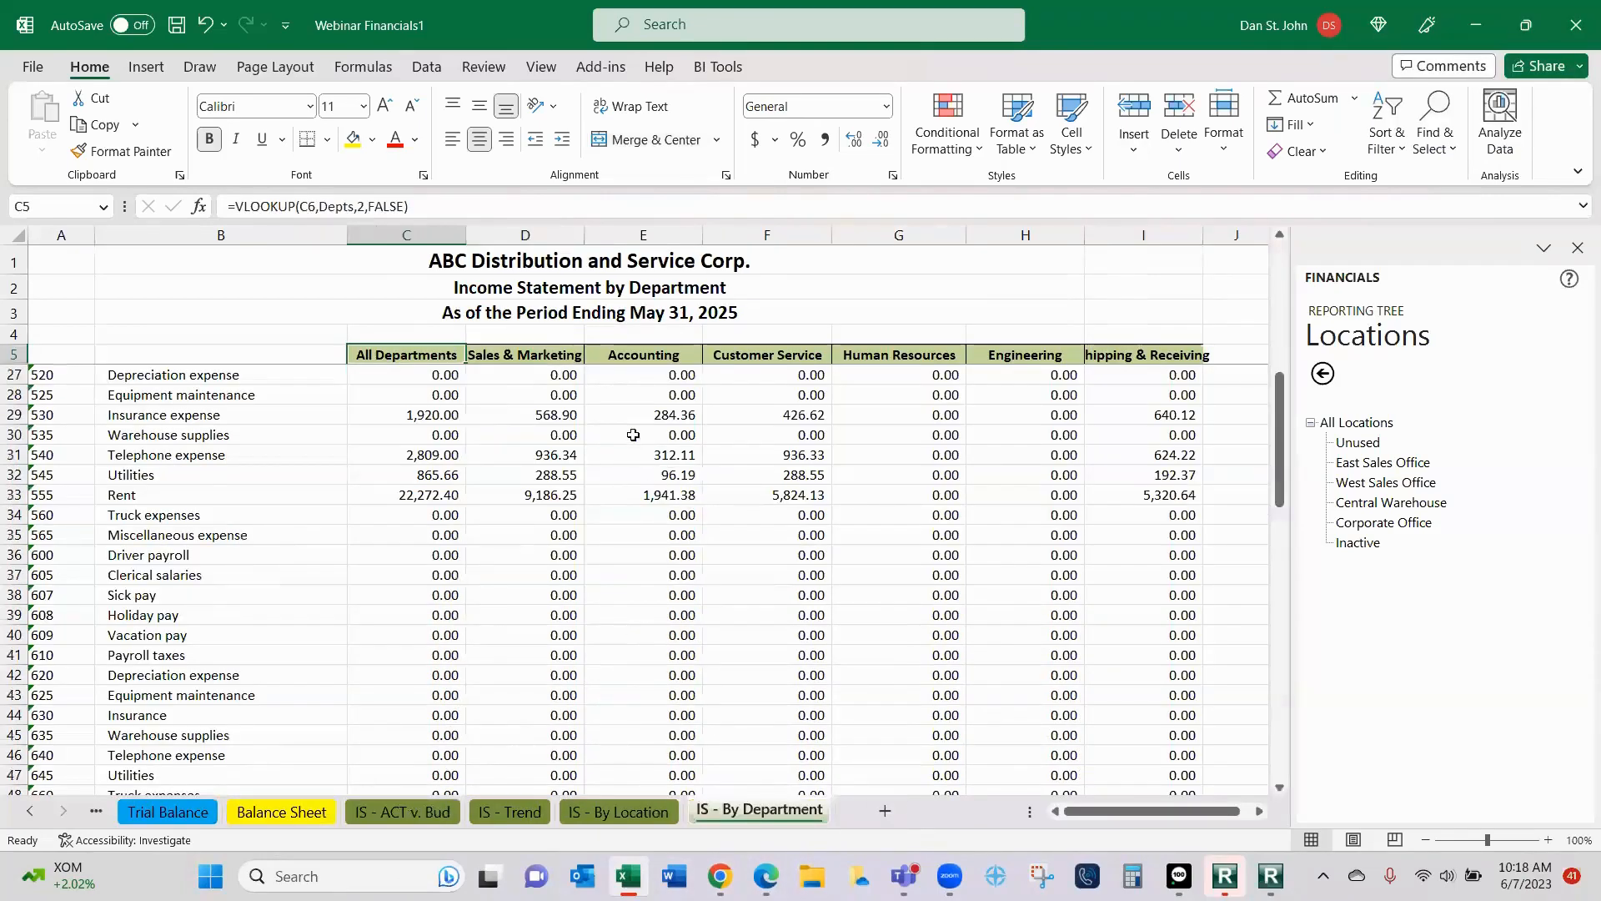
{"action": "scroll", "coordinate": [633, 435], "scroll_direction": "down", "scroll_amount": 3}
{"action": "scroll", "coordinate": [583, 534], "scroll_direction": "up", "scroll_amount": 5}
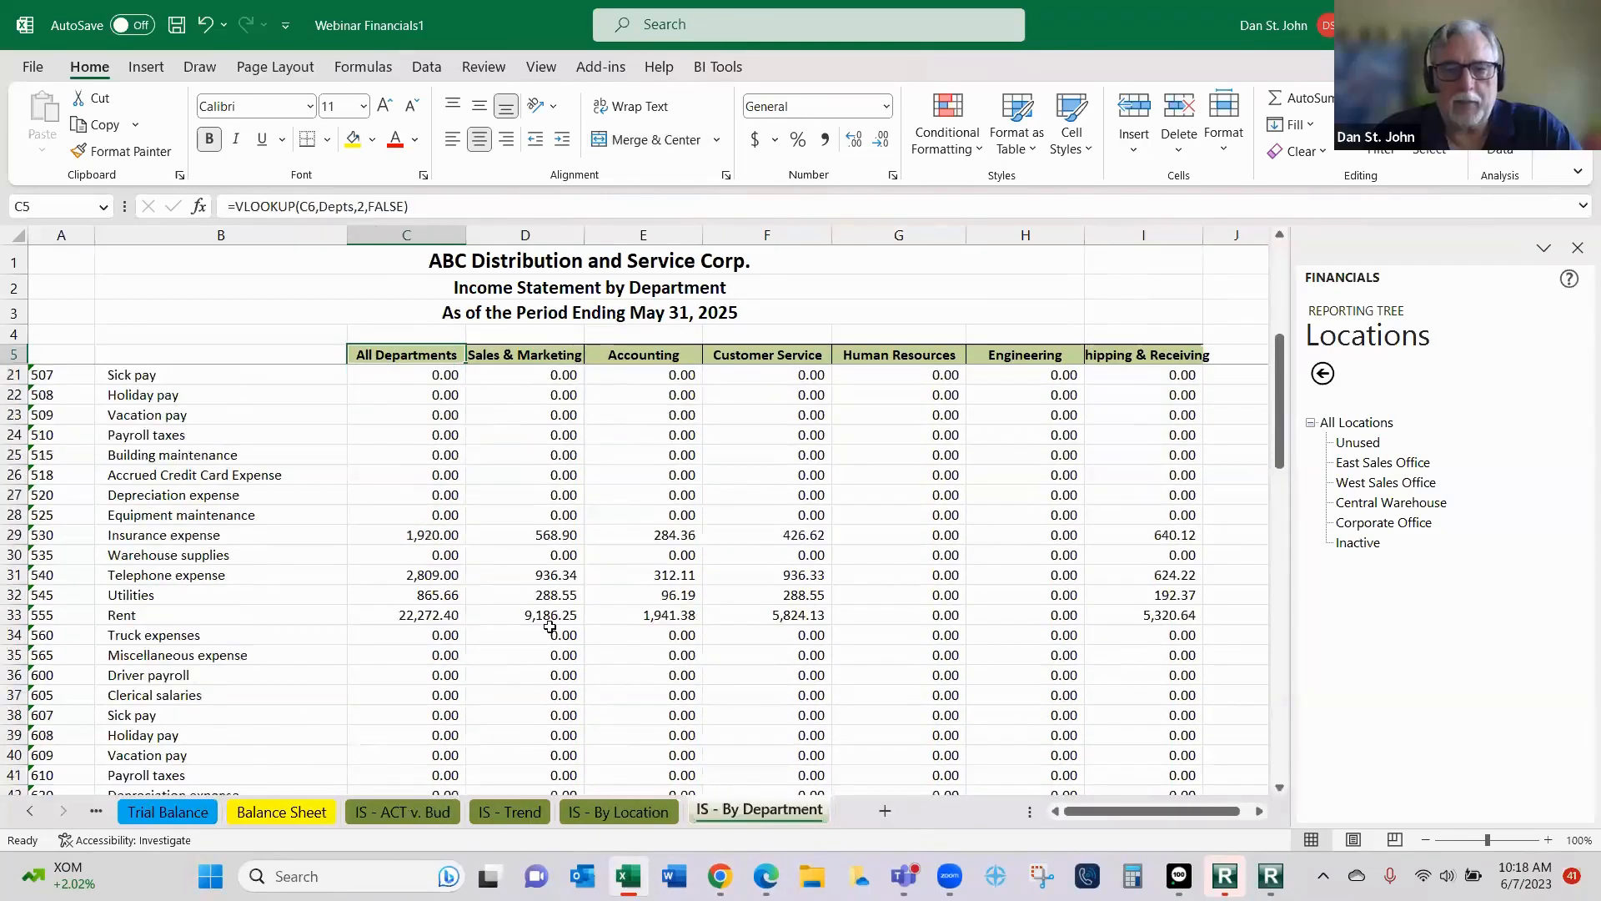
- Examine the location heading formulas in row 6 of the IS - By Location sheet and each location's results down to net income
{"action": "left_click", "coordinate": [637, 814]}
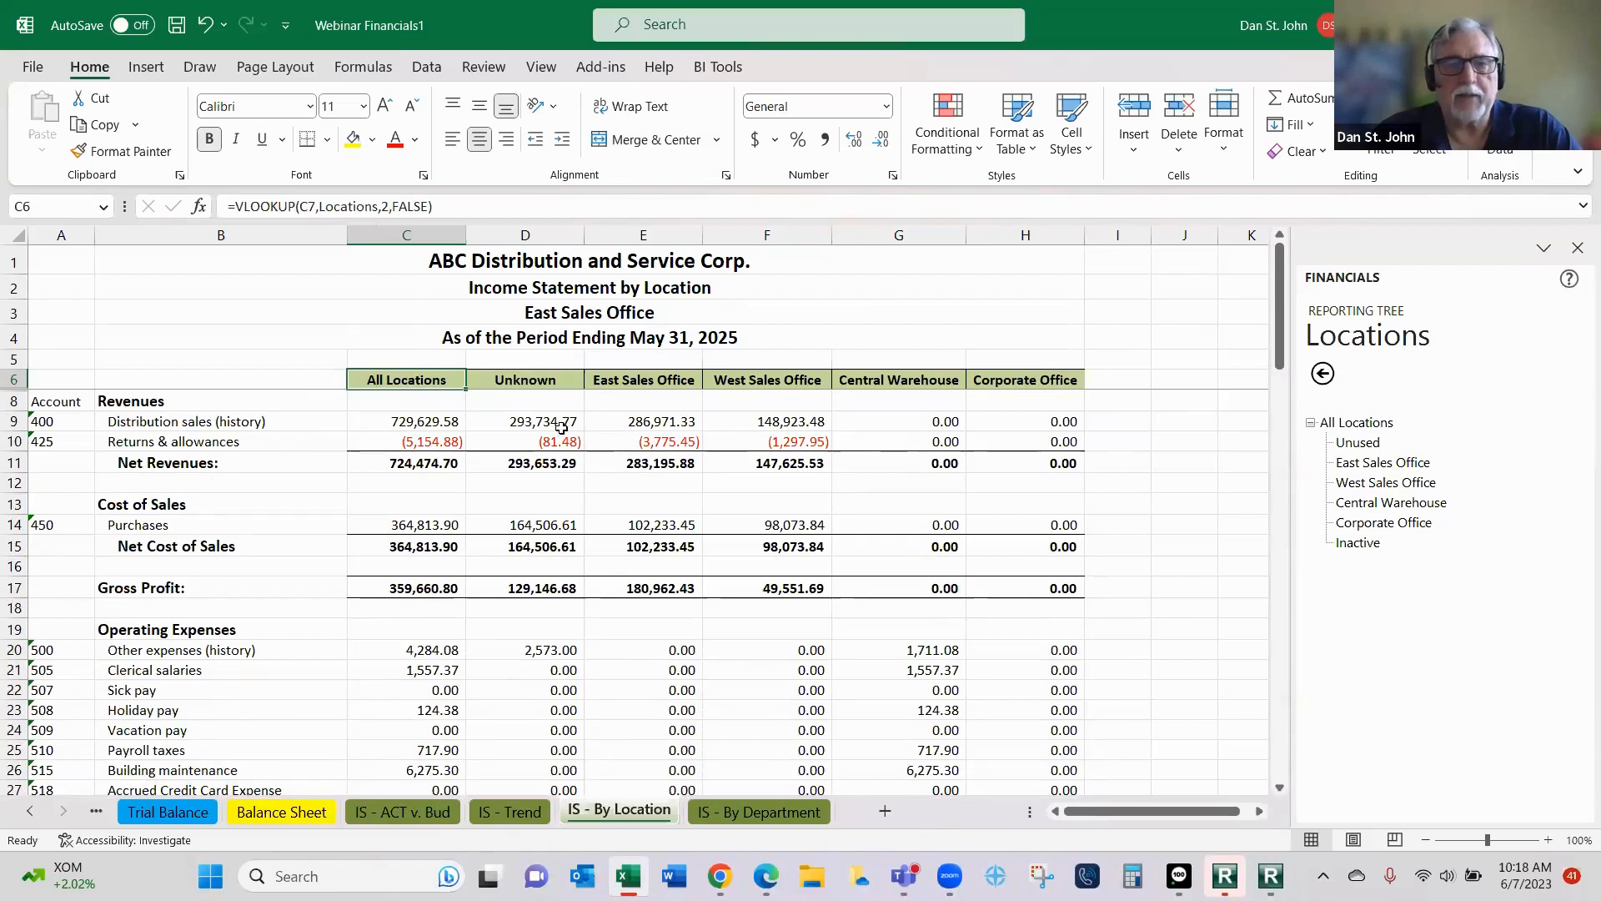
{"action": "left_click", "coordinate": [544, 382]}
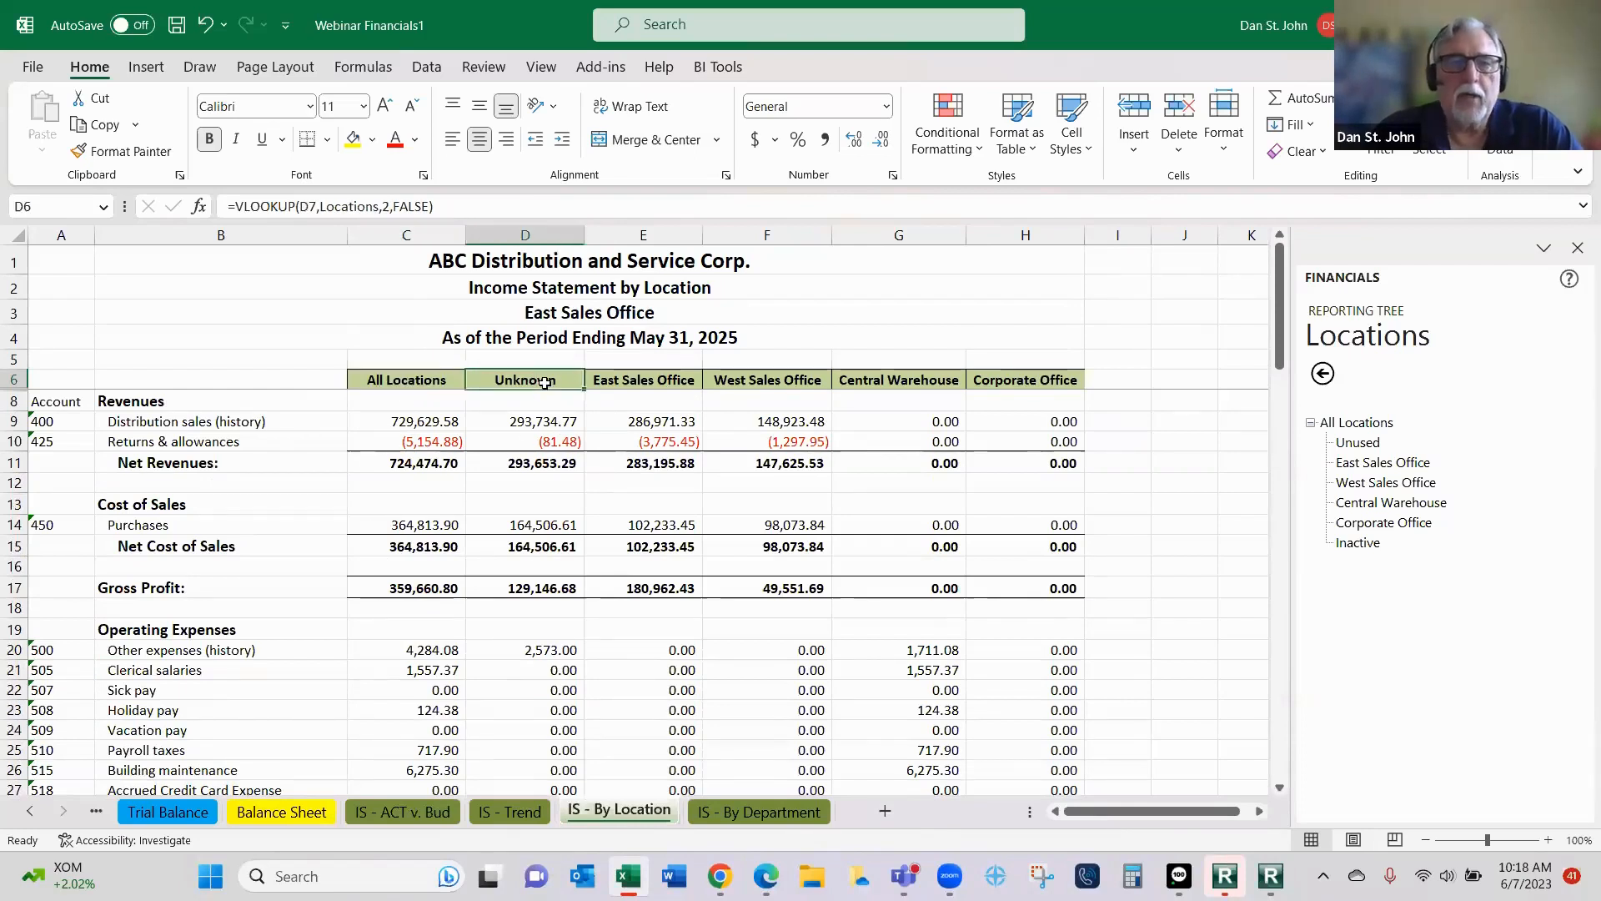
{"action": "left_click", "coordinate": [615, 380]}
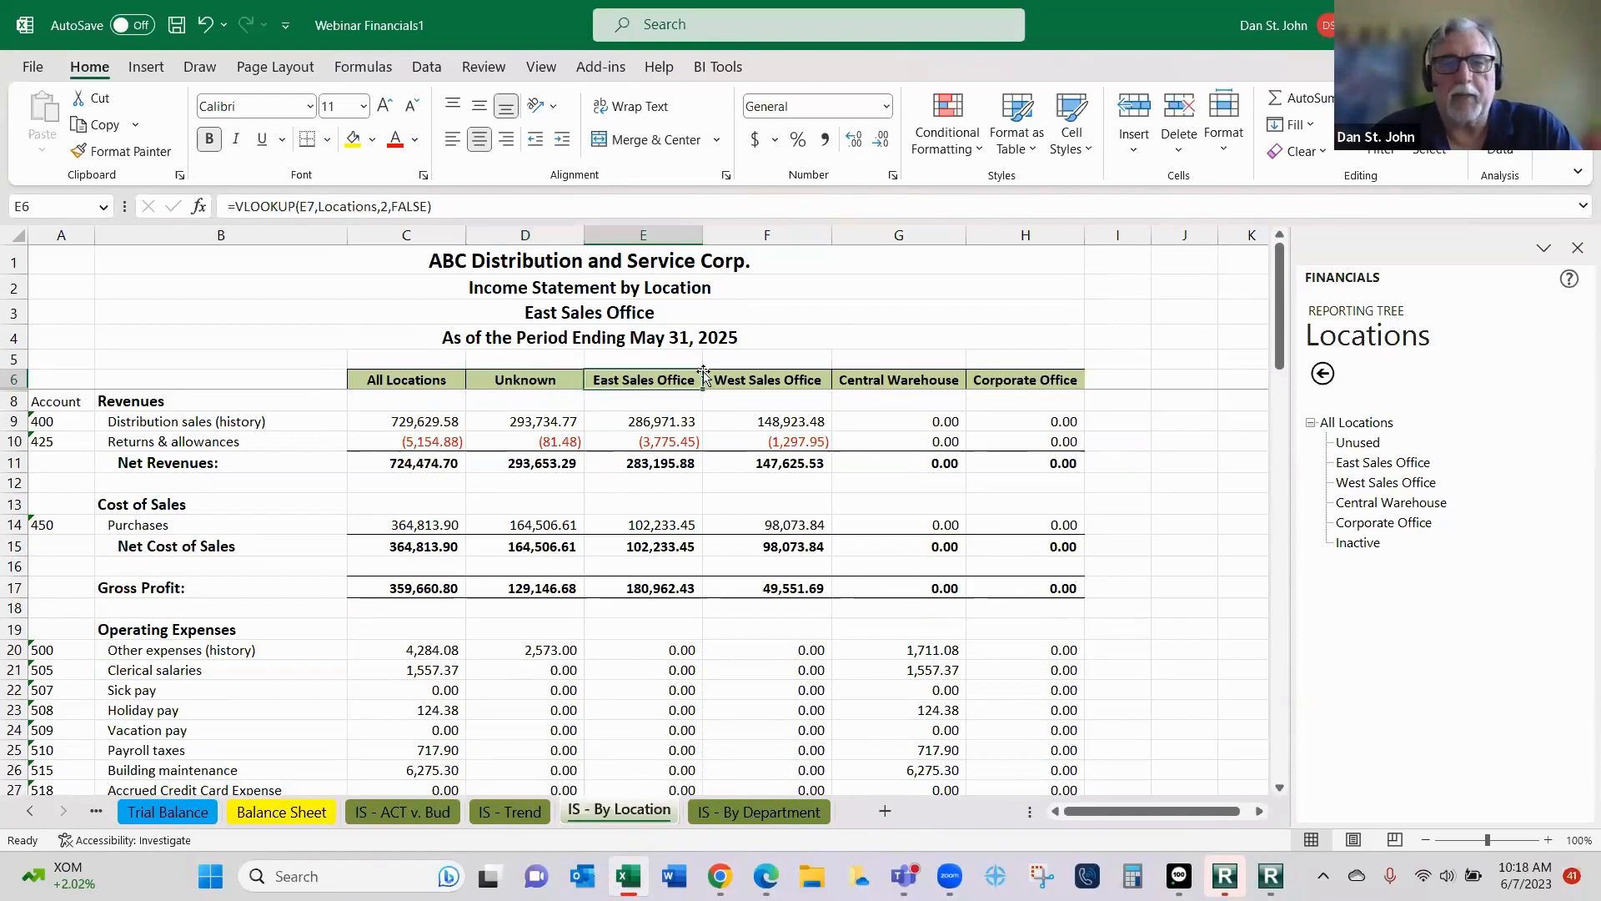
{"action": "left_click", "coordinate": [806, 381]}
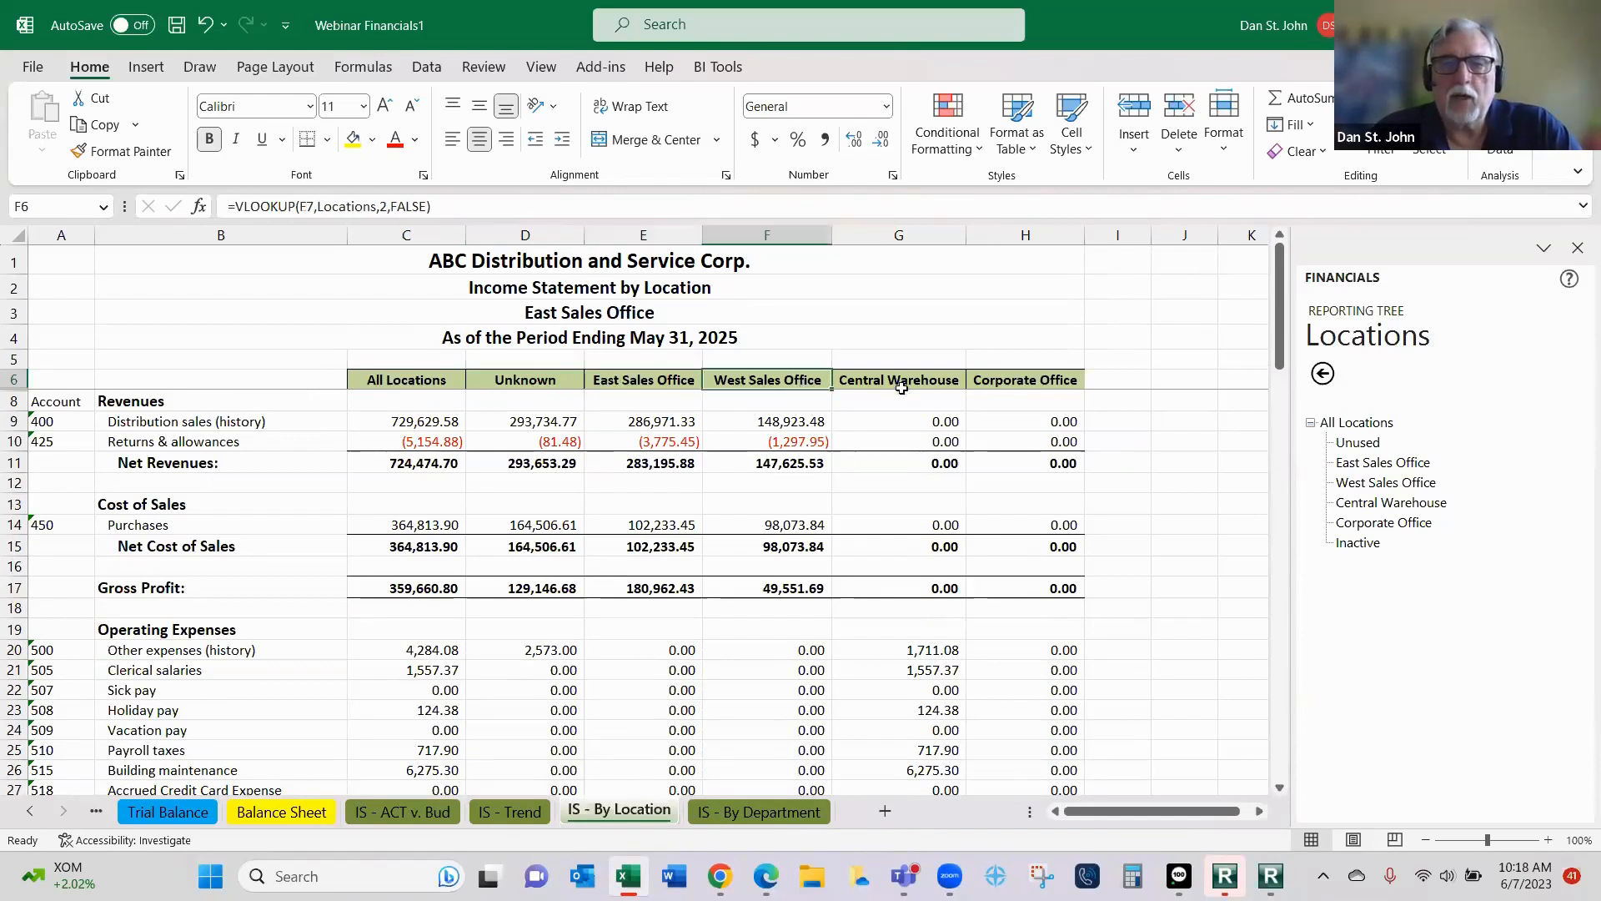
{"action": "left_click", "coordinate": [903, 381]}
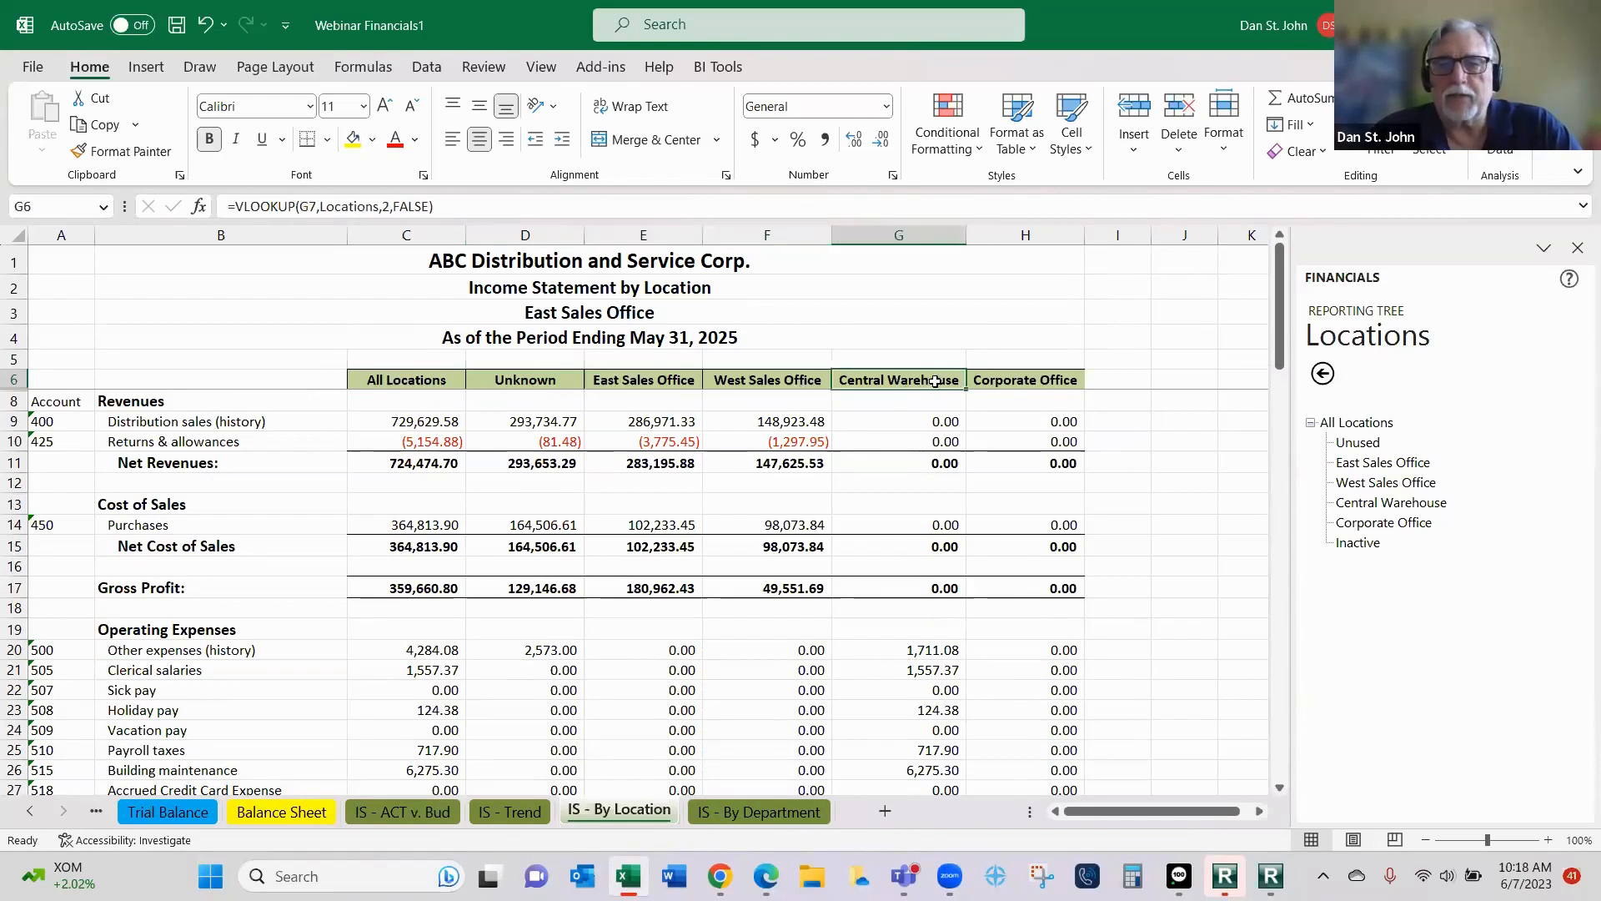
{"action": "left_click", "coordinate": [1050, 376]}
{"action": "scroll", "coordinate": [1096, 496], "scroll_direction": "down", "scroll_amount": 15}
{"action": "scroll", "coordinate": [1097, 497], "scroll_direction": "down", "scroll_amount": 7}
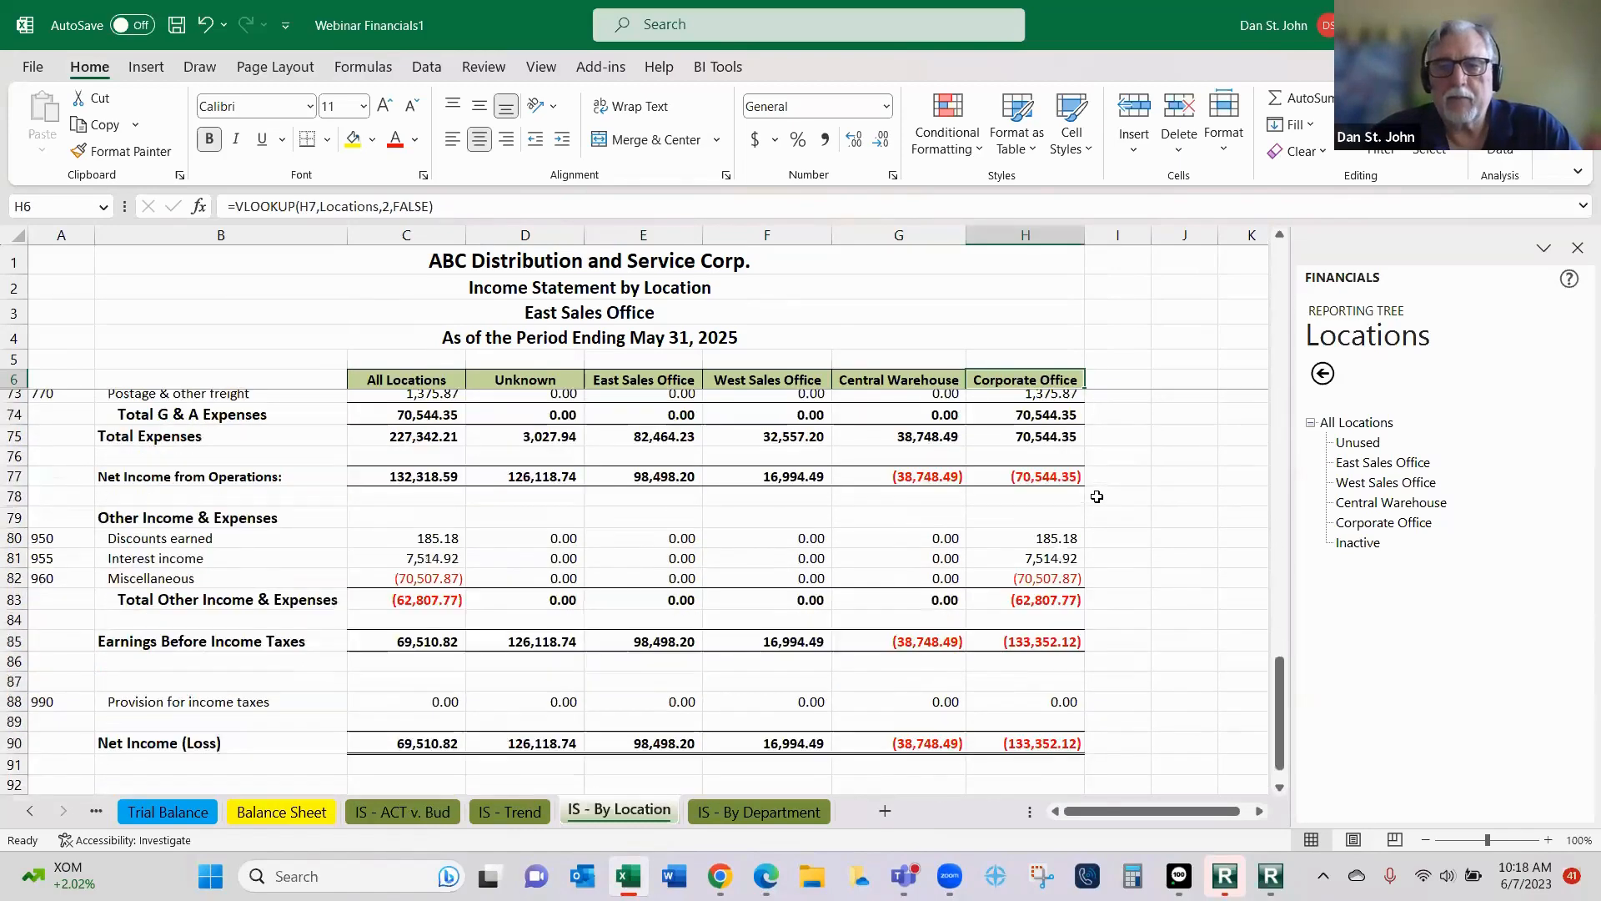
{"action": "scroll", "coordinate": [1098, 496], "scroll_direction": "up", "scroll_amount": 8}
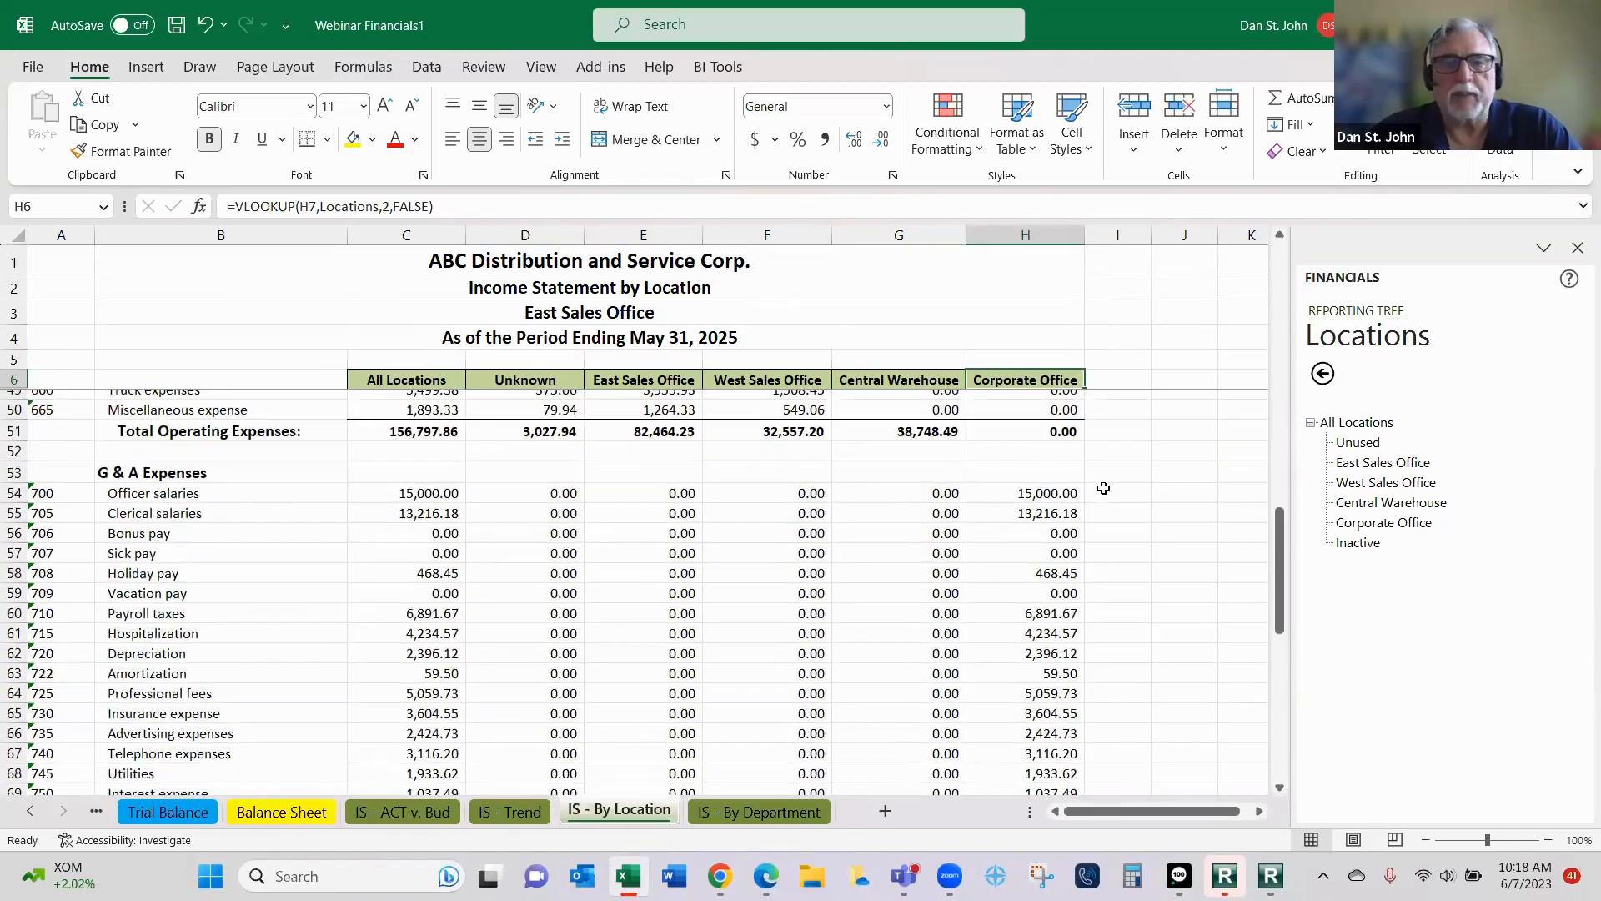
{"action": "scroll", "coordinate": [1098, 496], "scroll_direction": "up", "scroll_amount": 14}
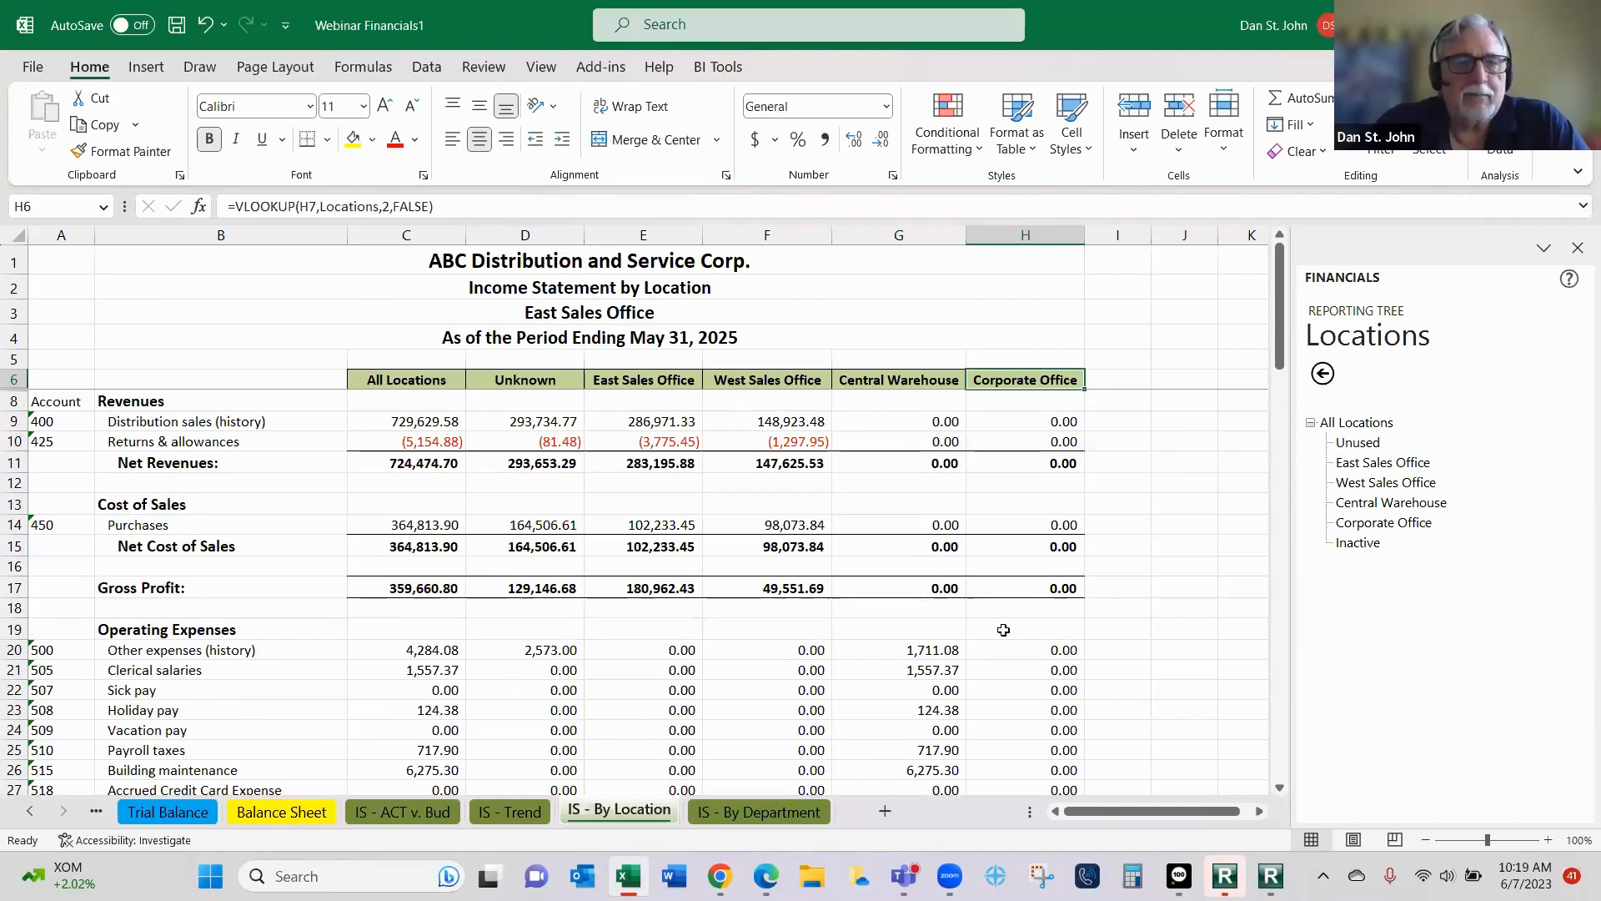
- Hide the account number column A on the IS - By Location sheet
{"action": "left_click", "coordinate": [59, 224]}
{"action": "right_click", "coordinate": [58, 223]}
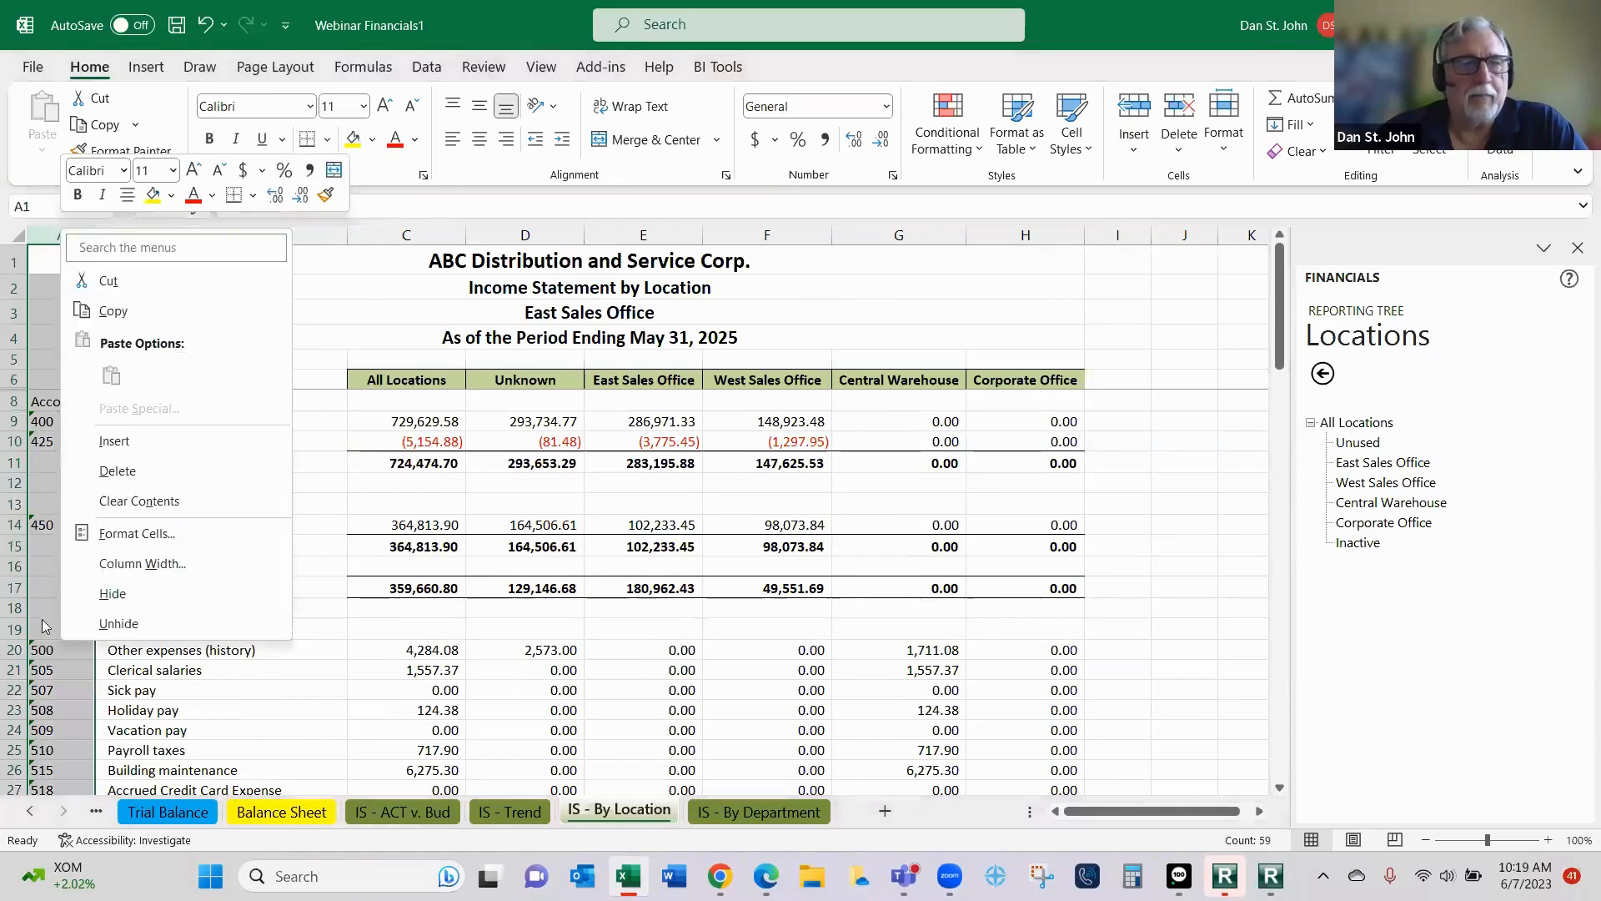
{"action": "left_click", "coordinate": [100, 594]}
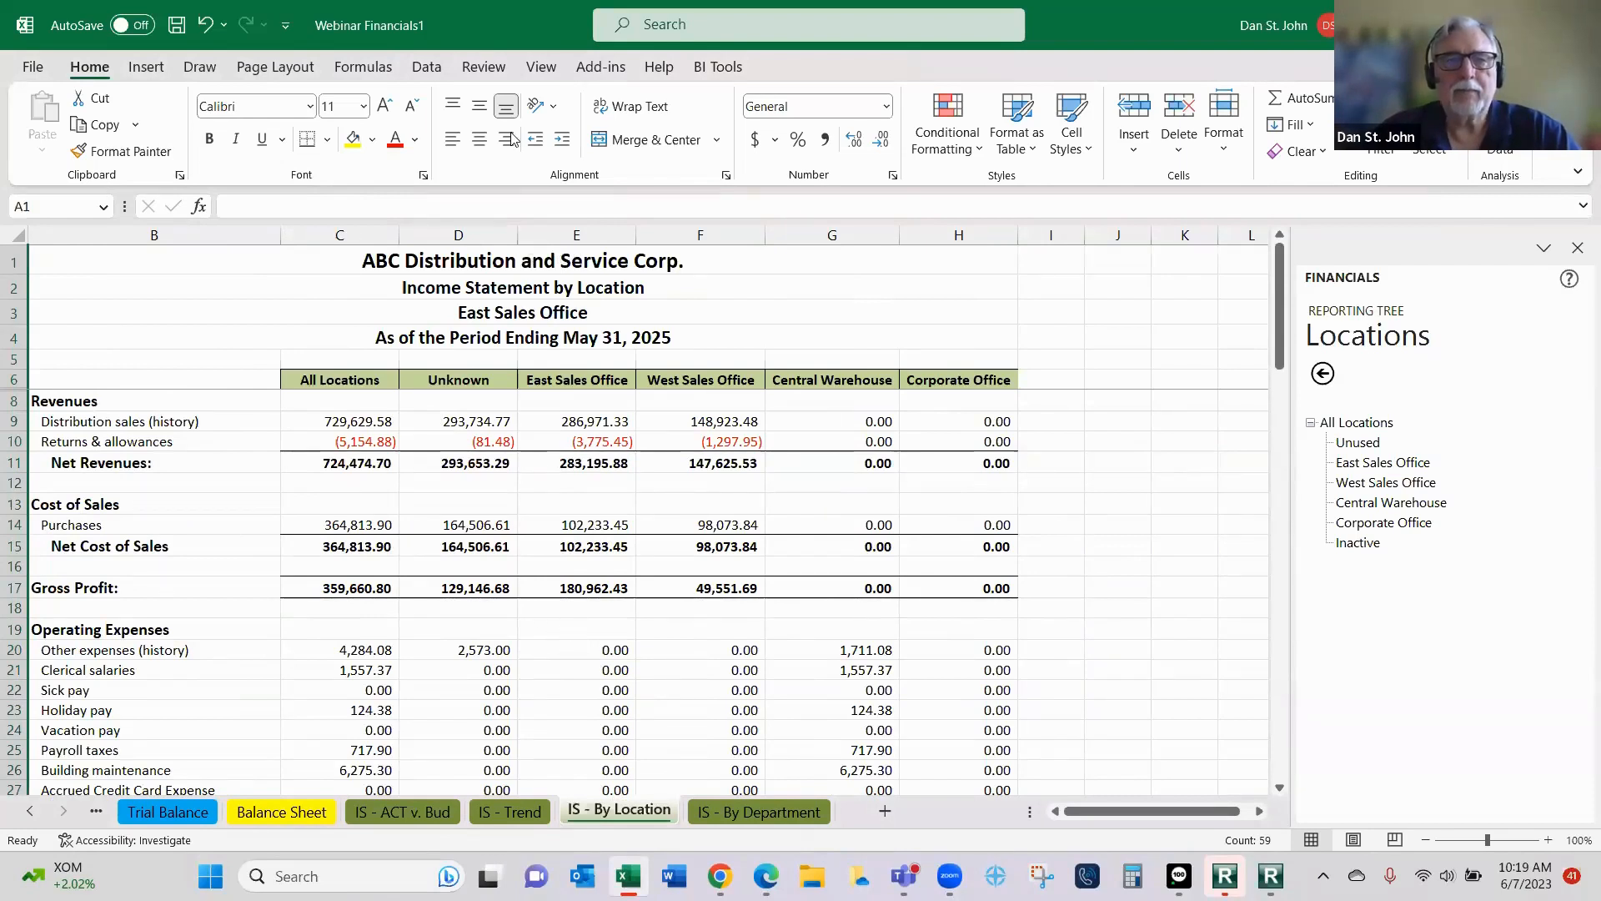
- Open the report distribution settings and accept Use My Outlook Profile as the option for sending email
{"action": "left_click", "coordinate": [601, 68]}
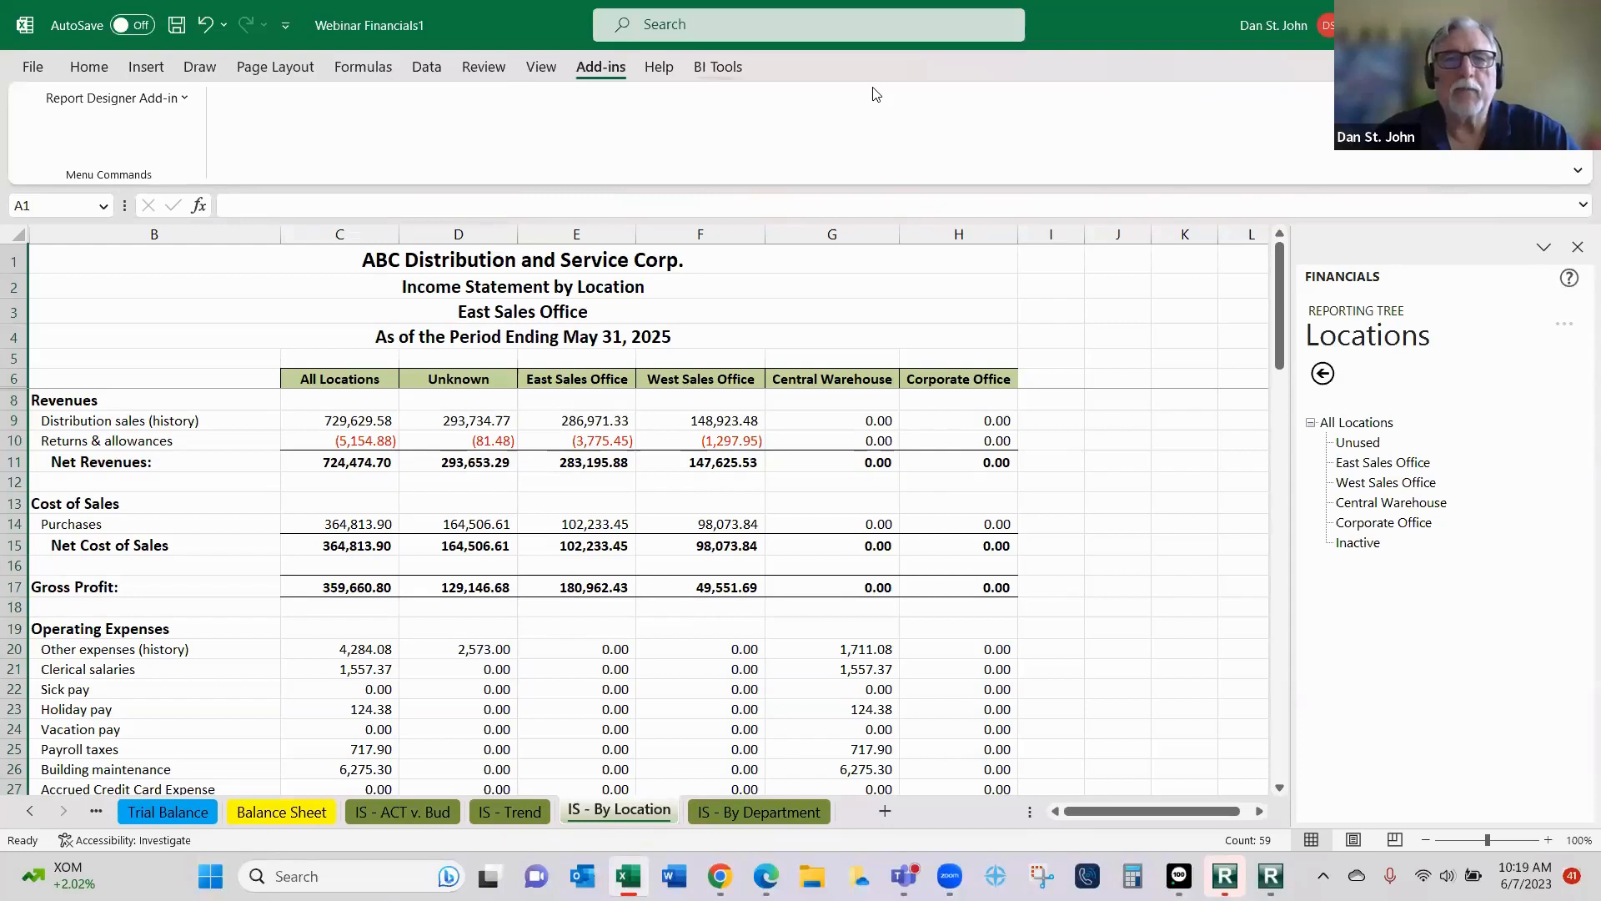
{"action": "left_click", "coordinate": [718, 67]}
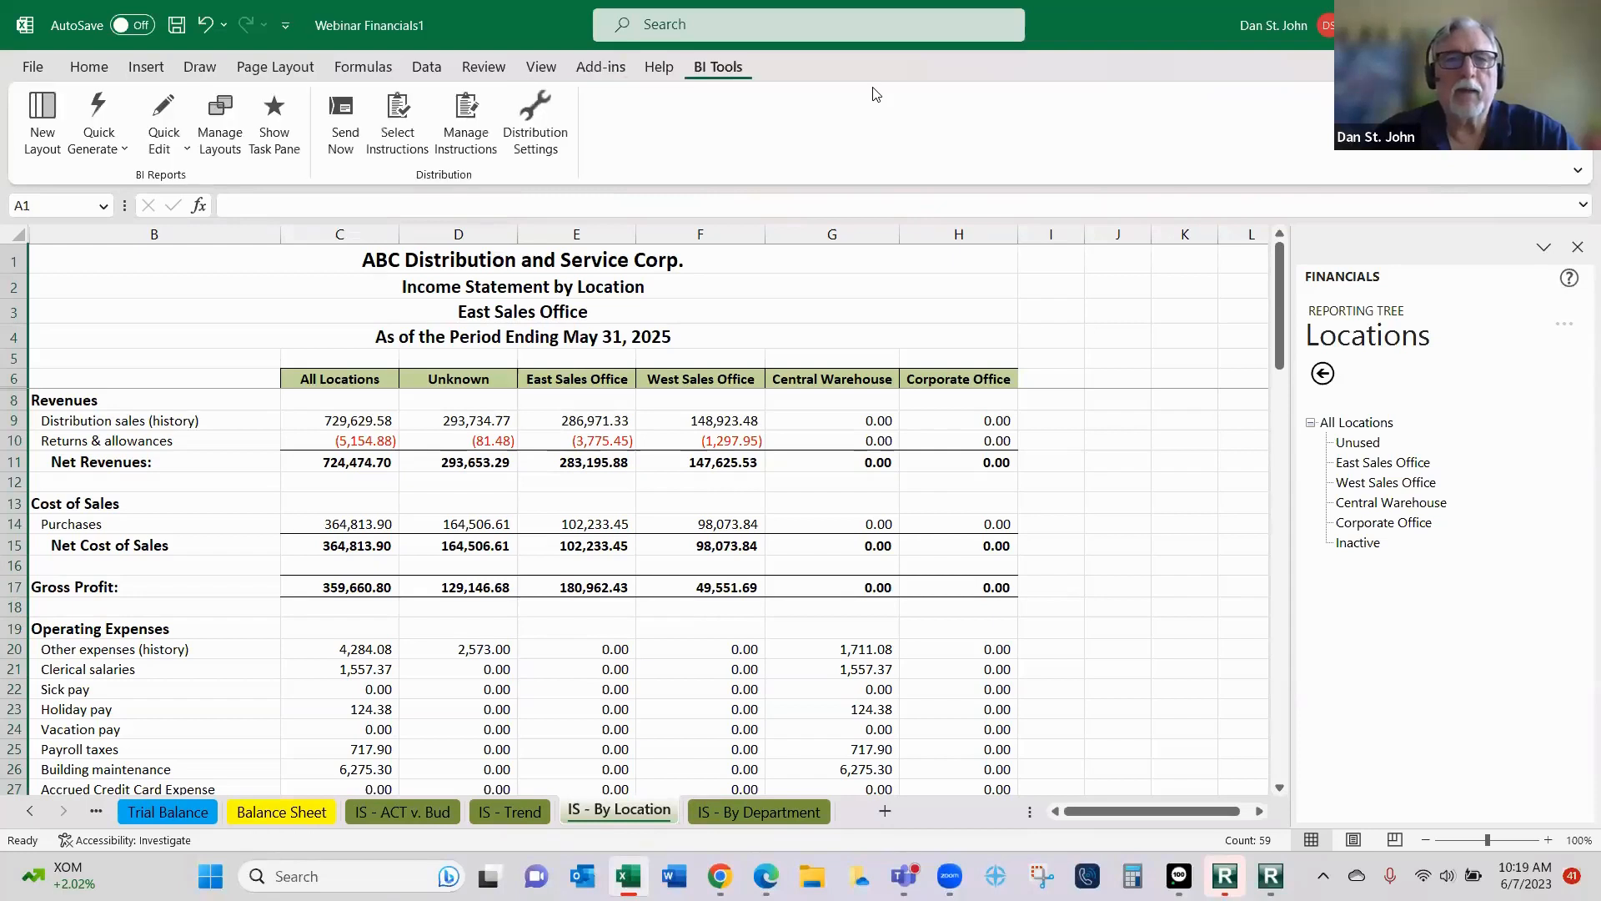
{"action": "left_click", "coordinate": [541, 125]}
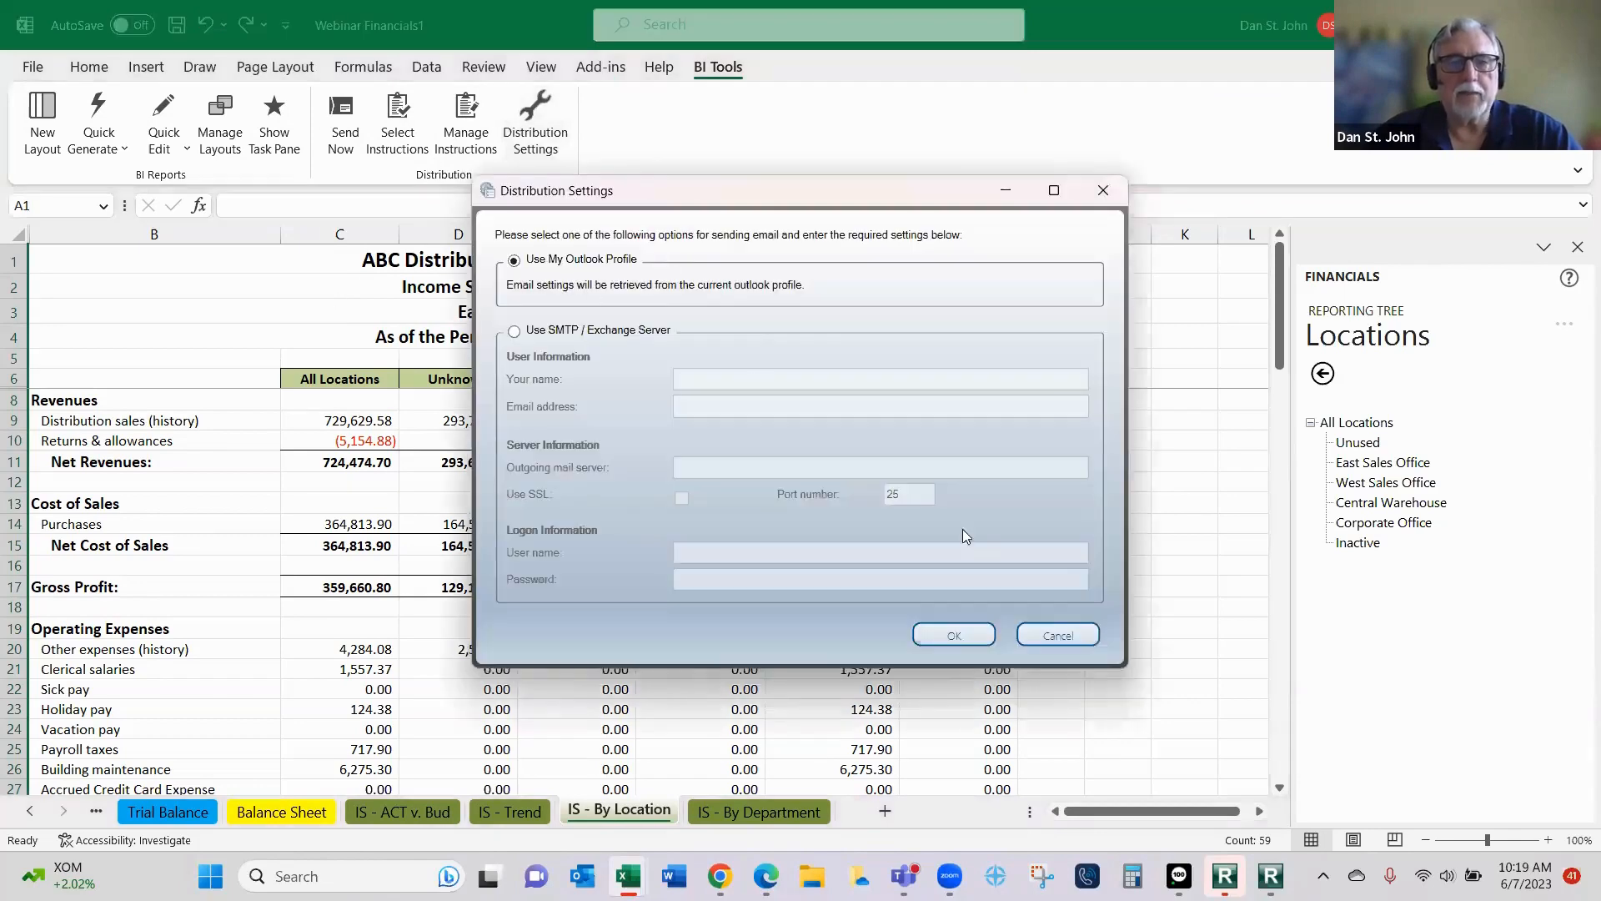
{"action": "left_click", "coordinate": [988, 631]}
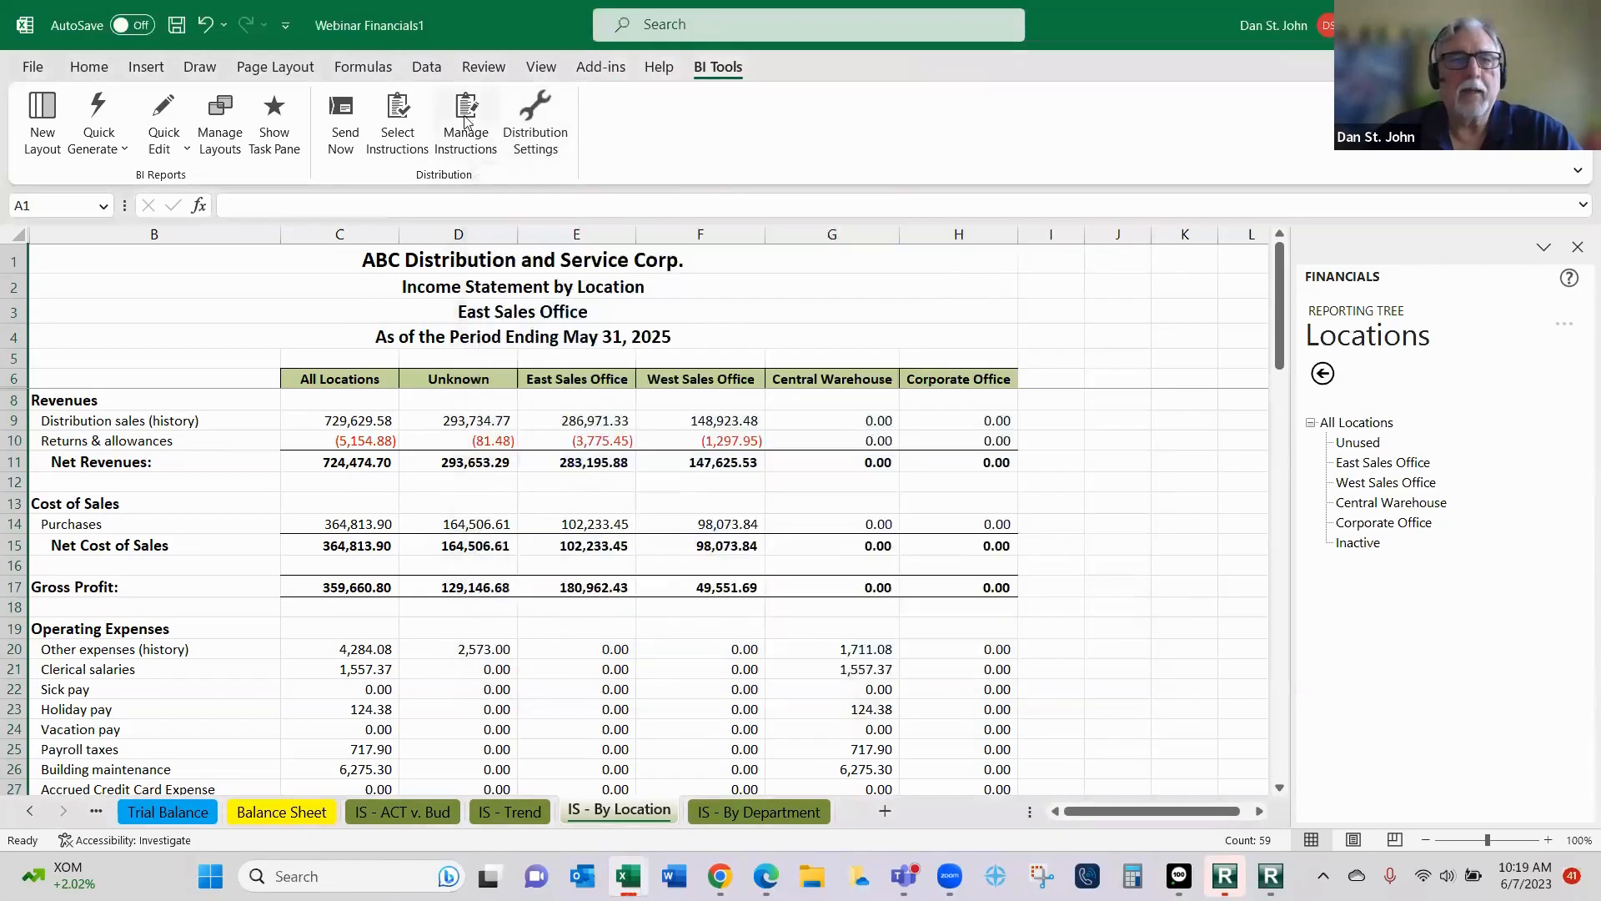
- Add a new distribution instruction named with the recipient's first name
{"action": "left_click", "coordinate": [464, 117]}
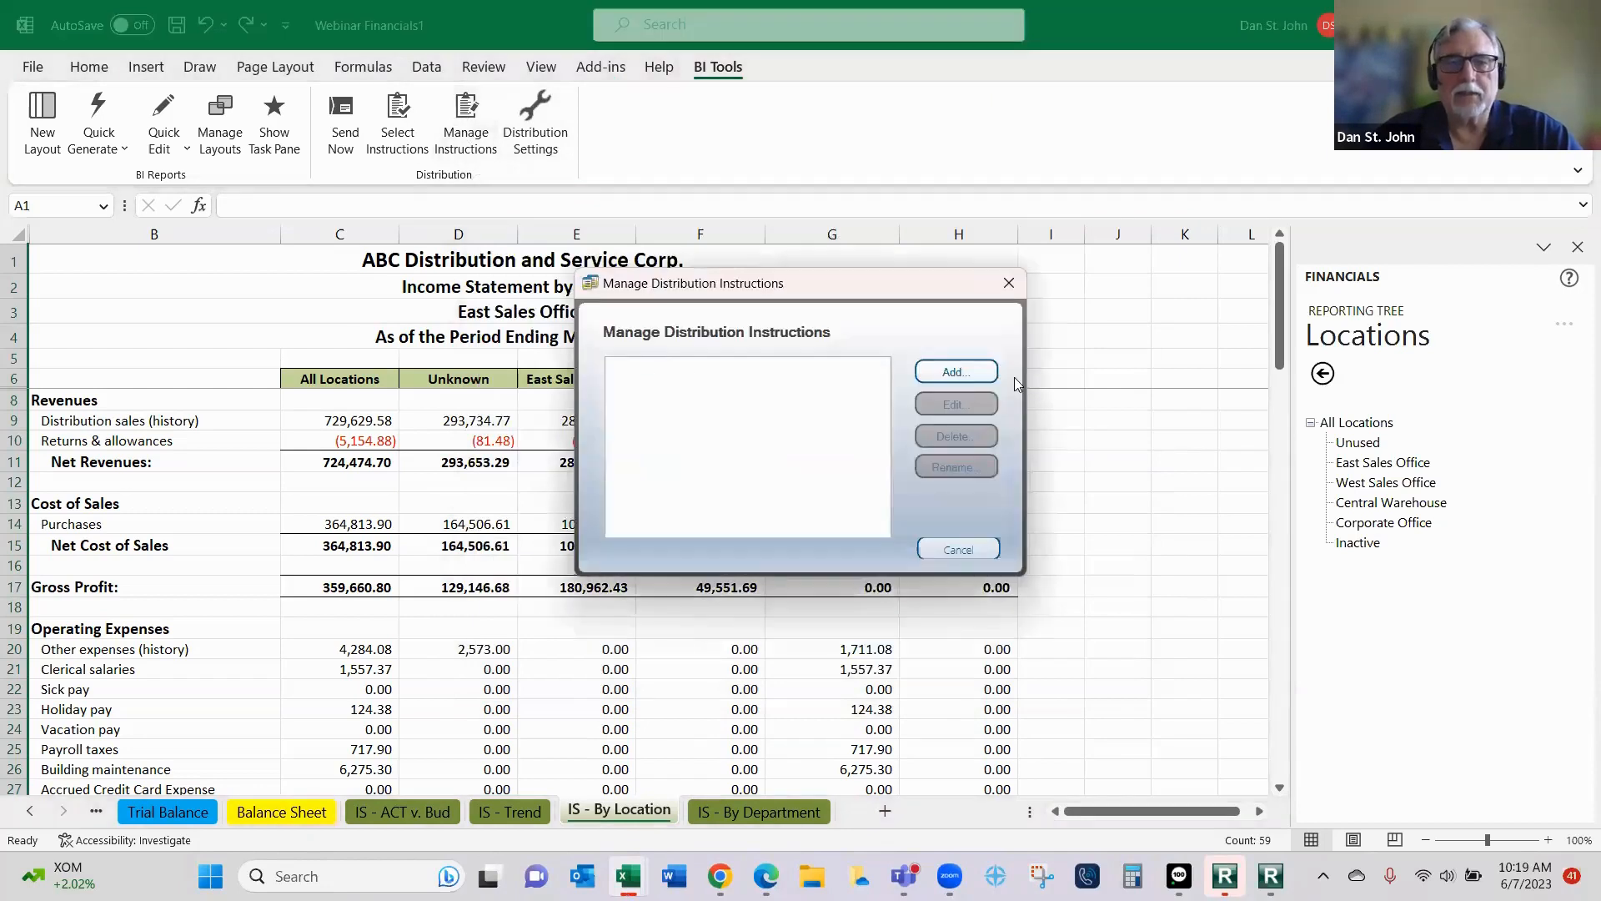
{"action": "left_click", "coordinate": [951, 370]}
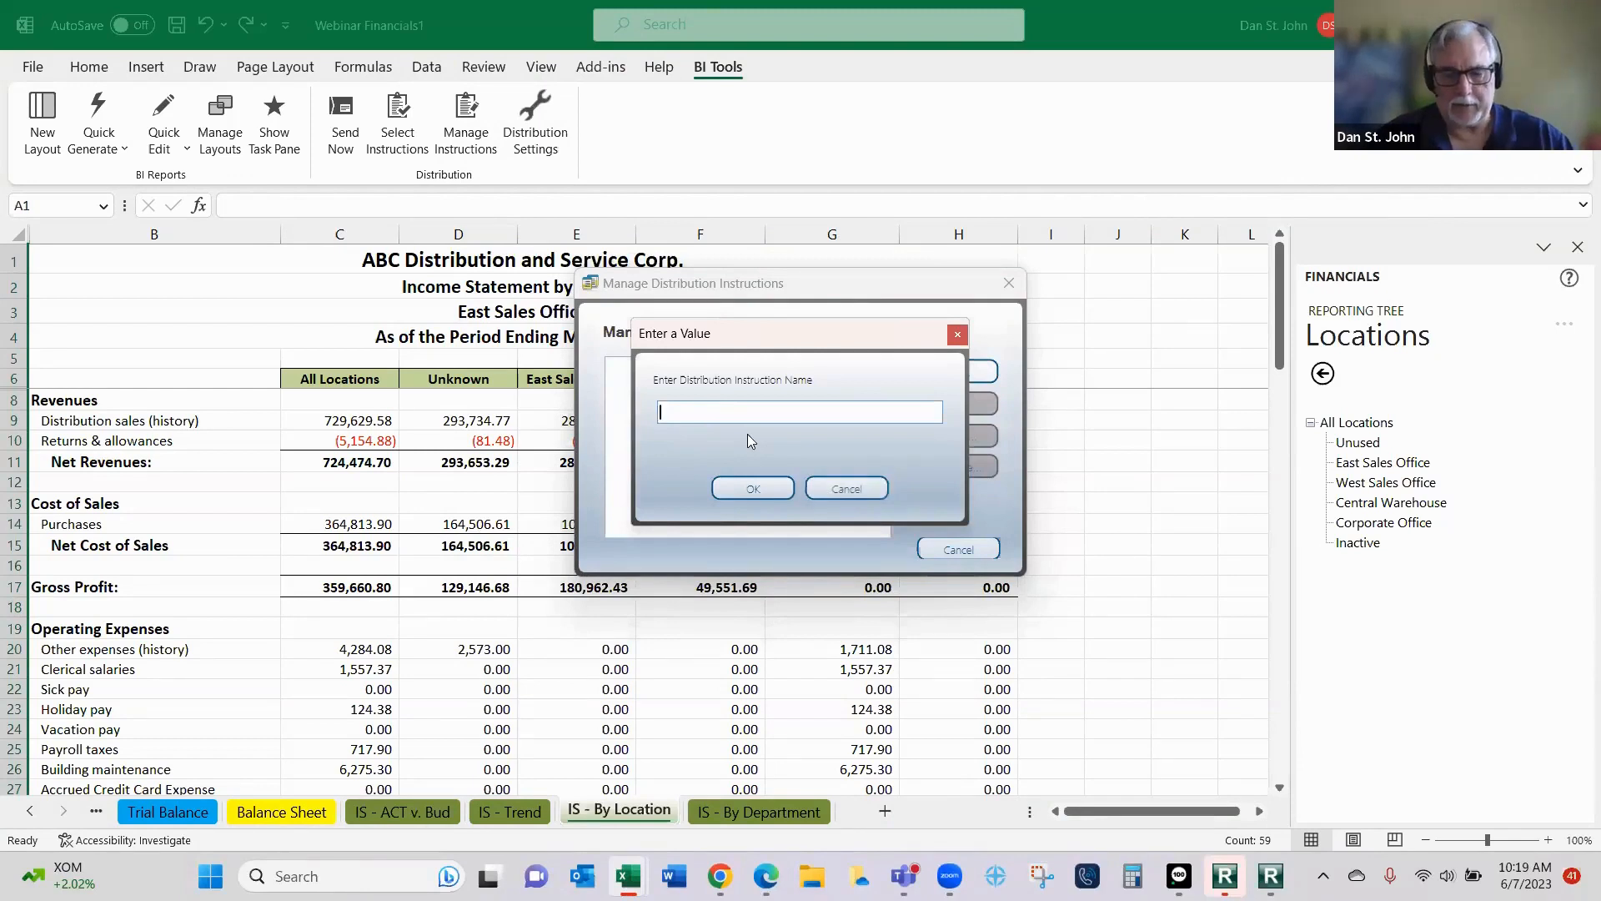
{"action": "type", "text": "Jeff"}
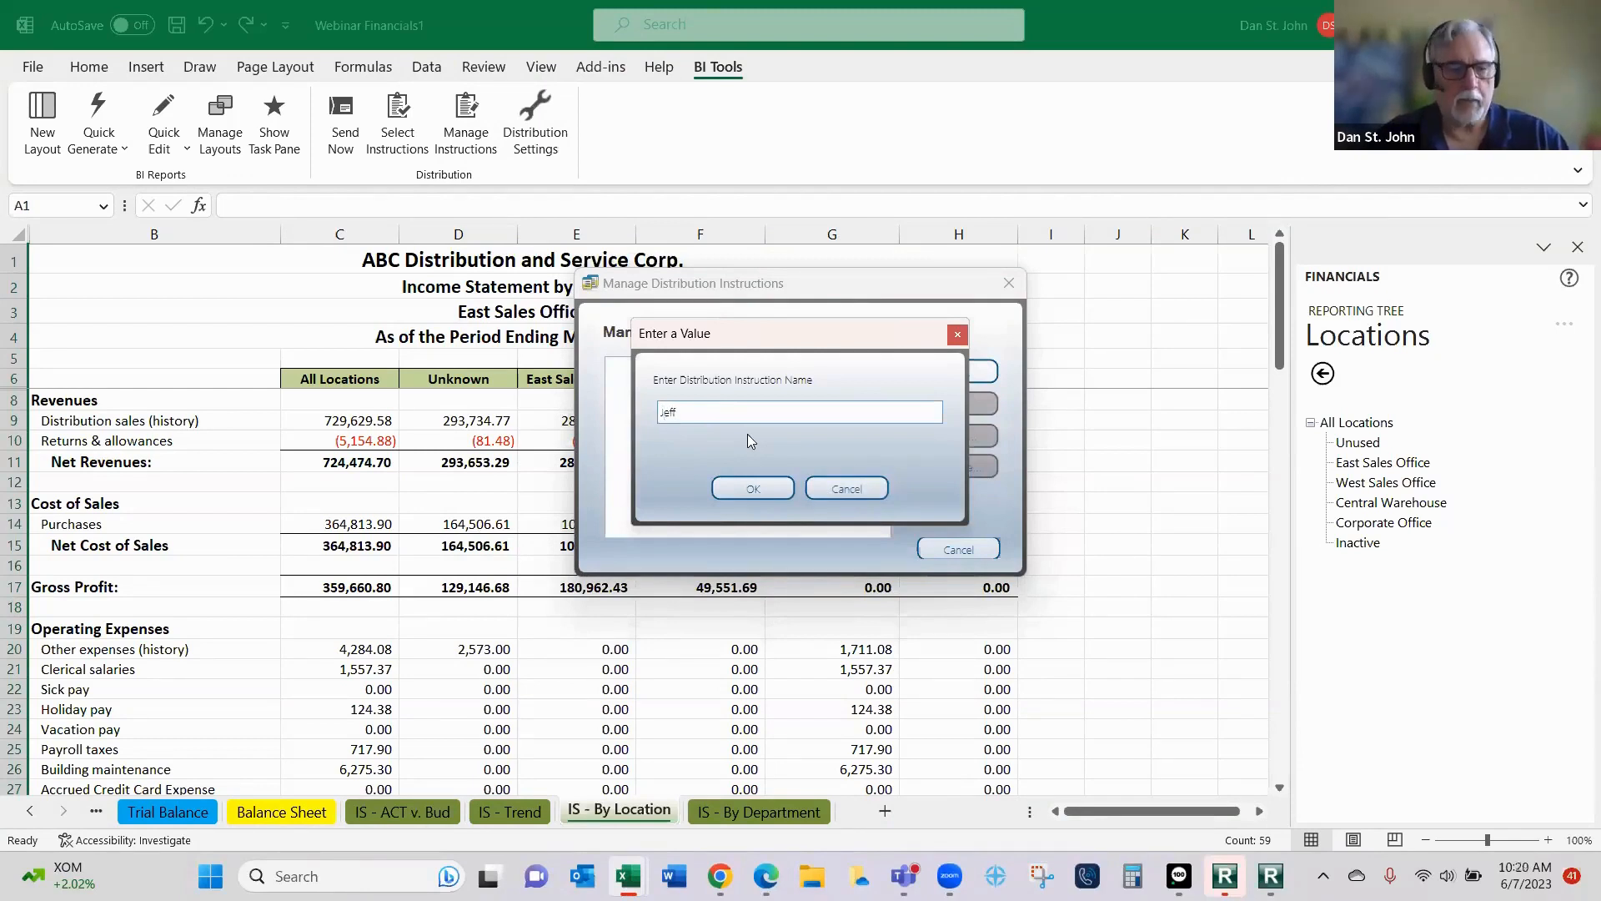
{"action": "key", "text": "Tab"}
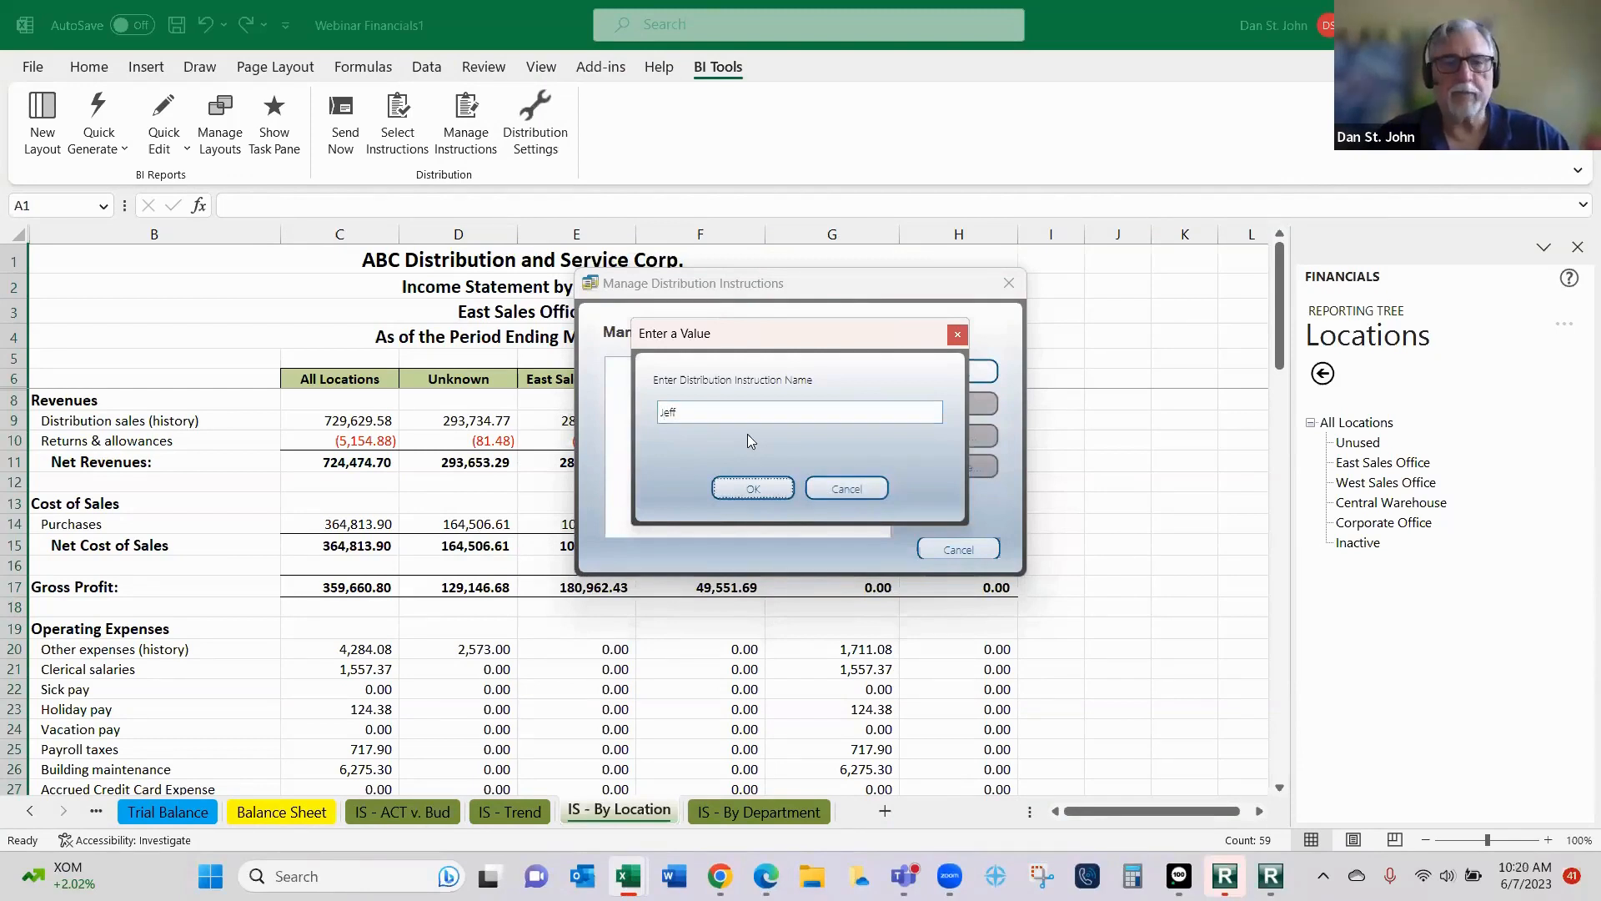
{"action": "left_click", "coordinate": [755, 489]}
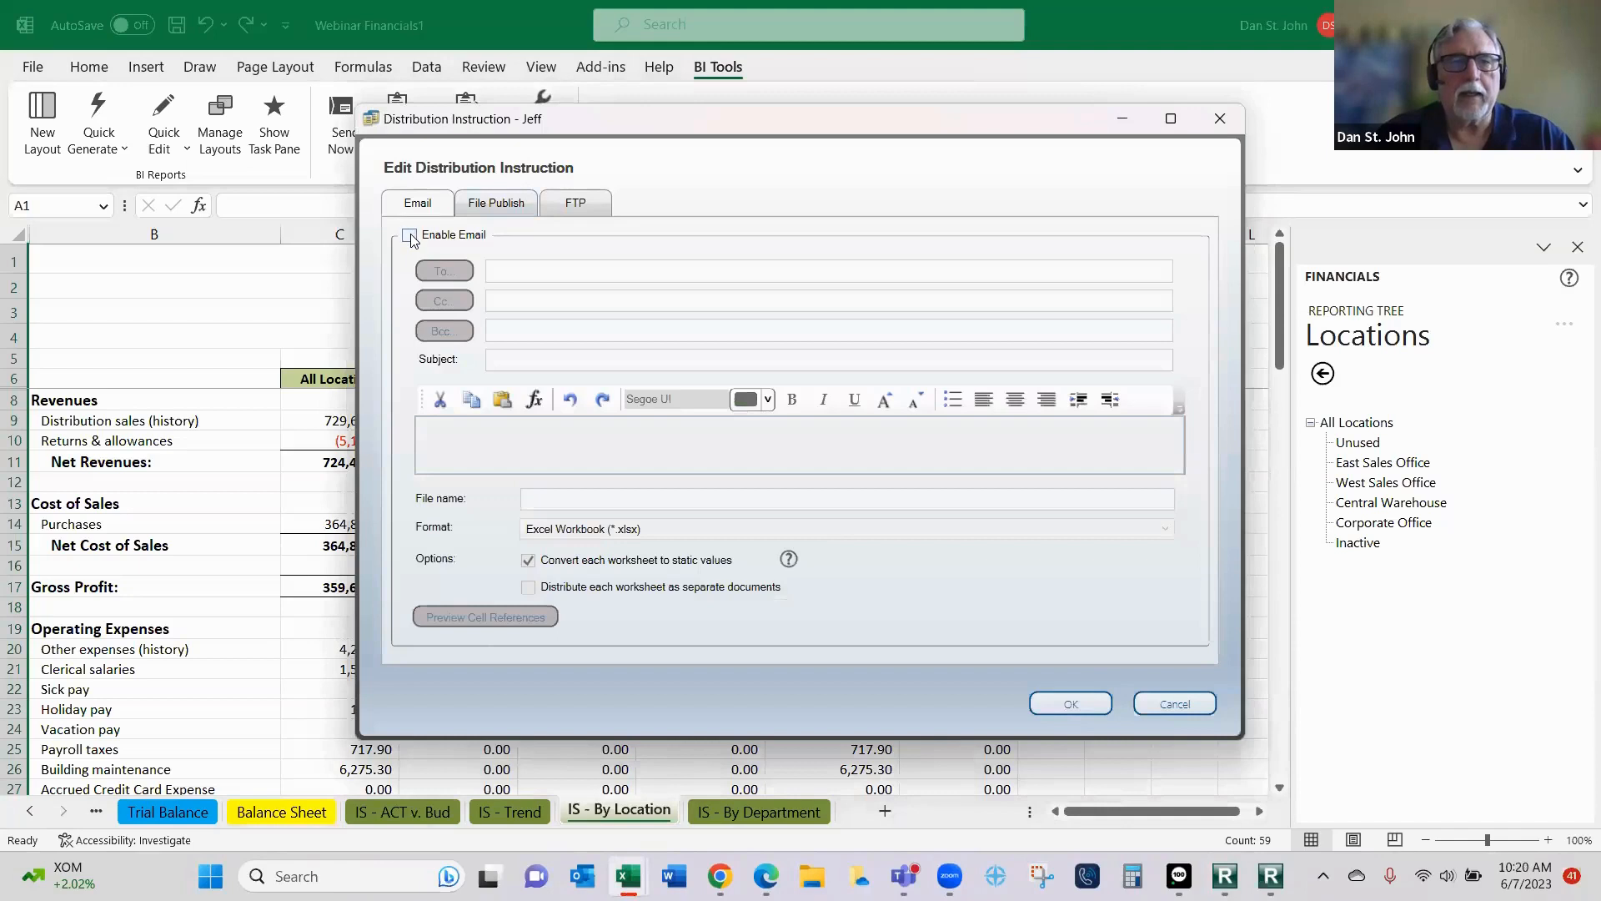
- Enable email for the distribution instruction and enter the recipient's email address as the To address
{"action": "left_click", "coordinate": [409, 237]}
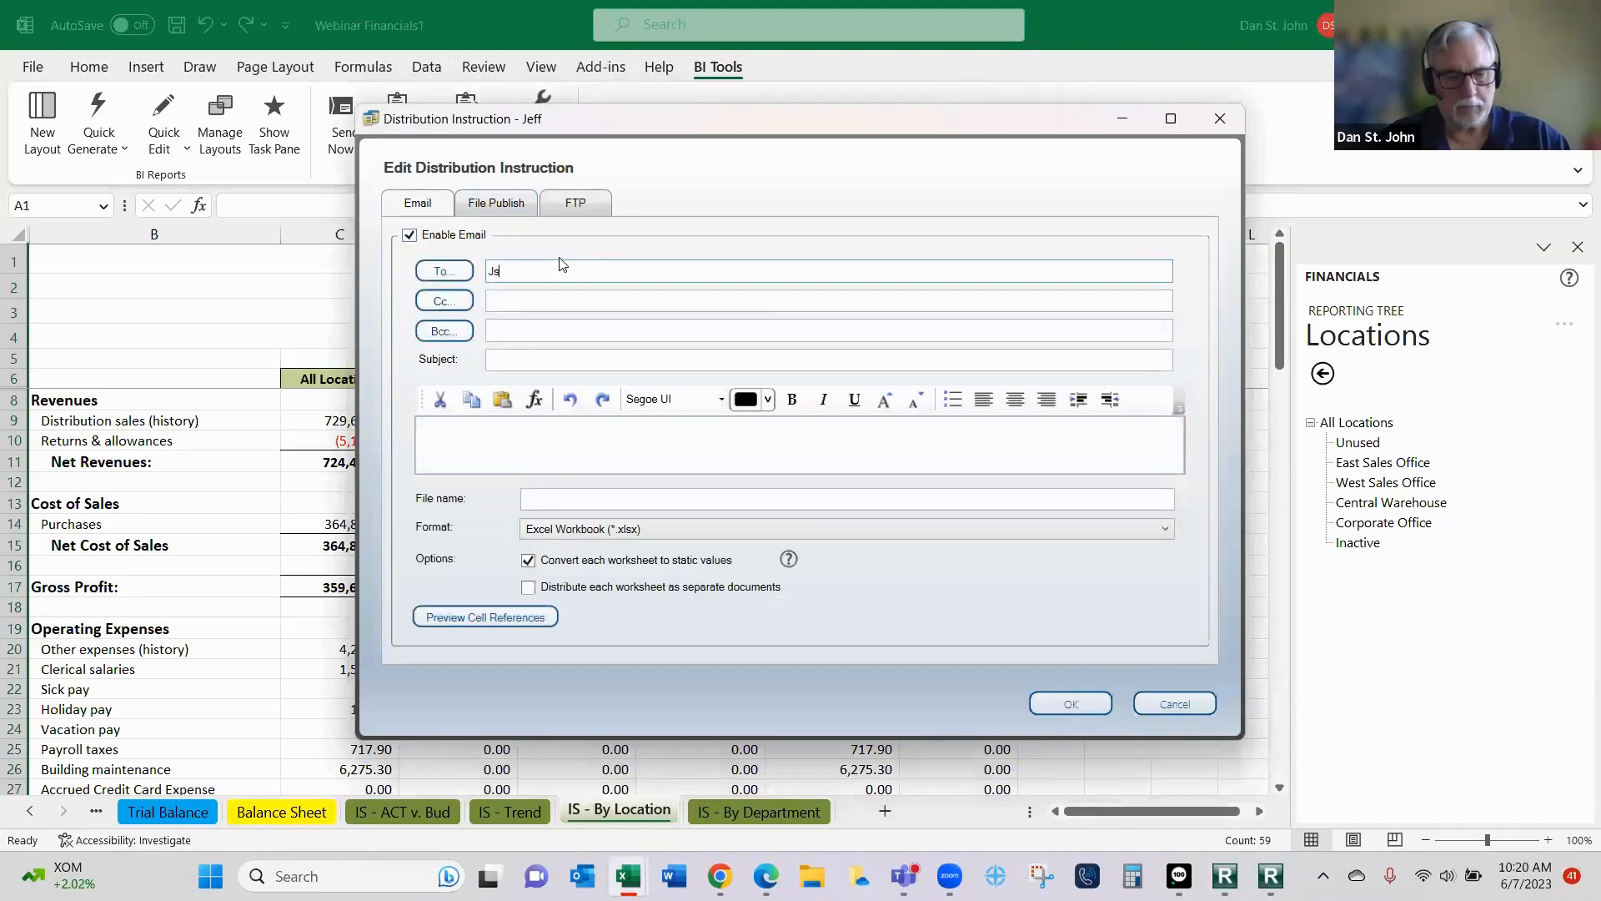
{"action": "left_click", "coordinate": [561, 264]}
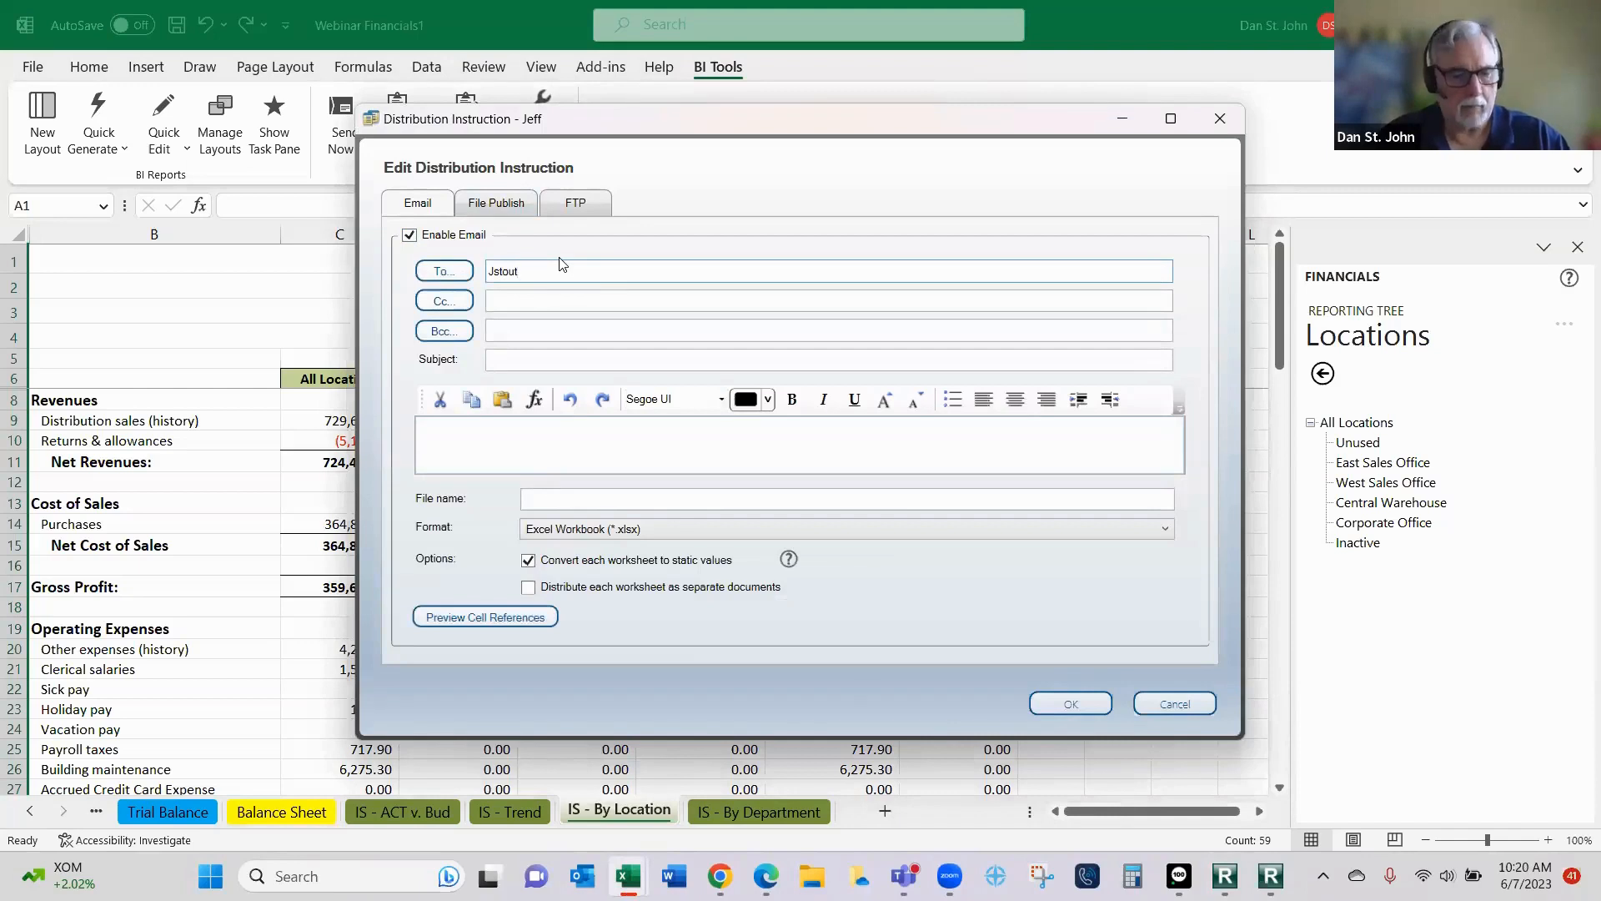
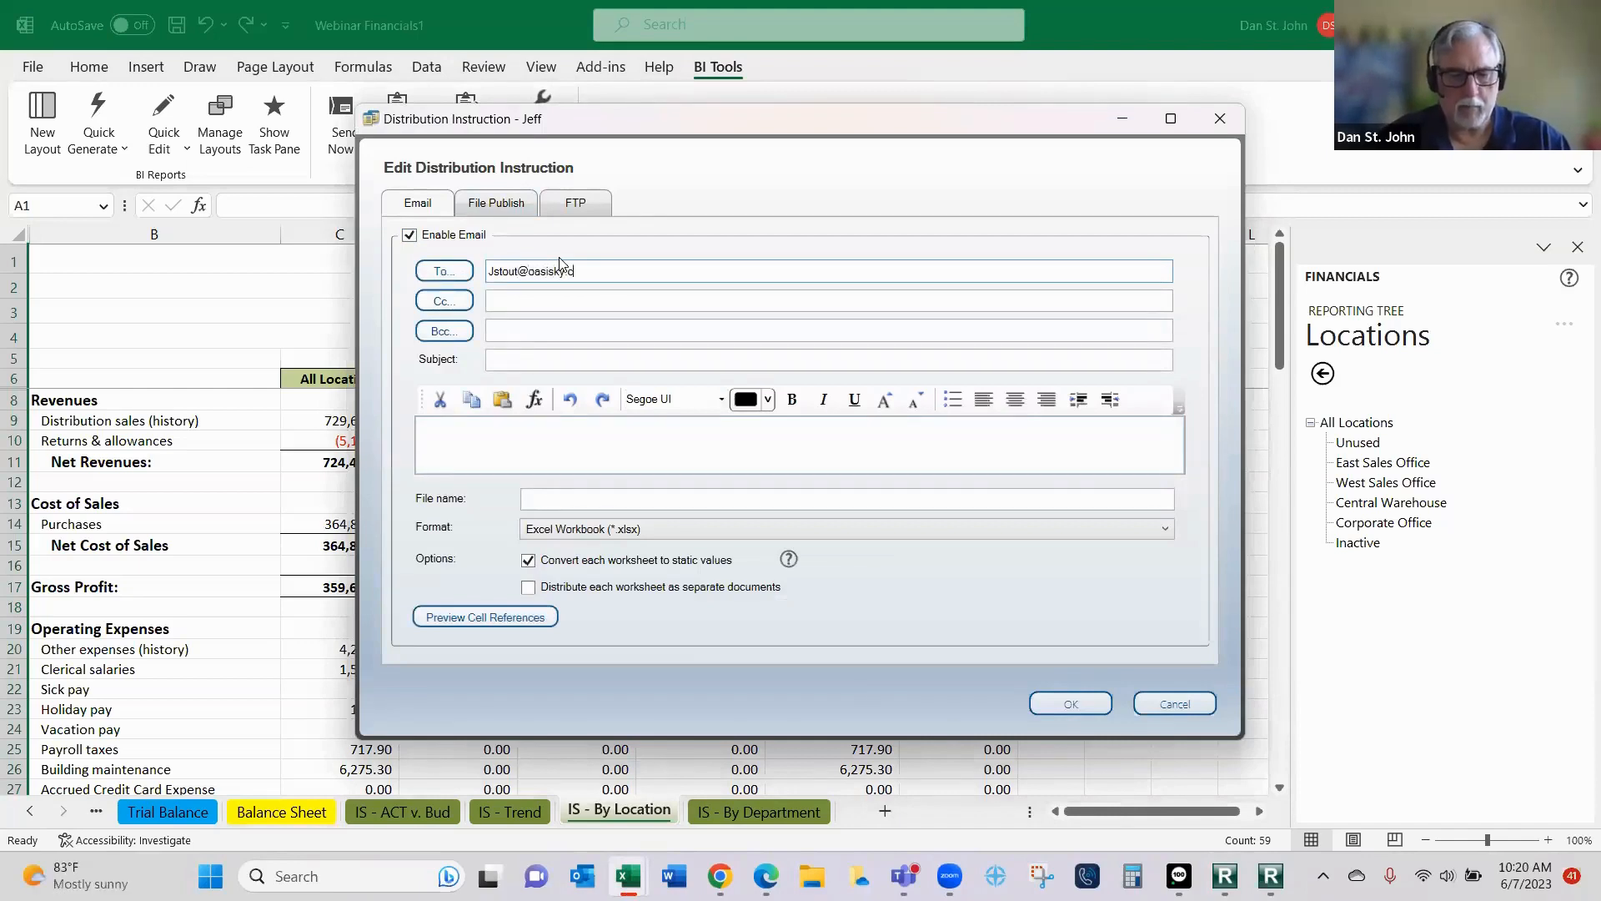
{"action": "key", "text": "Tab"}
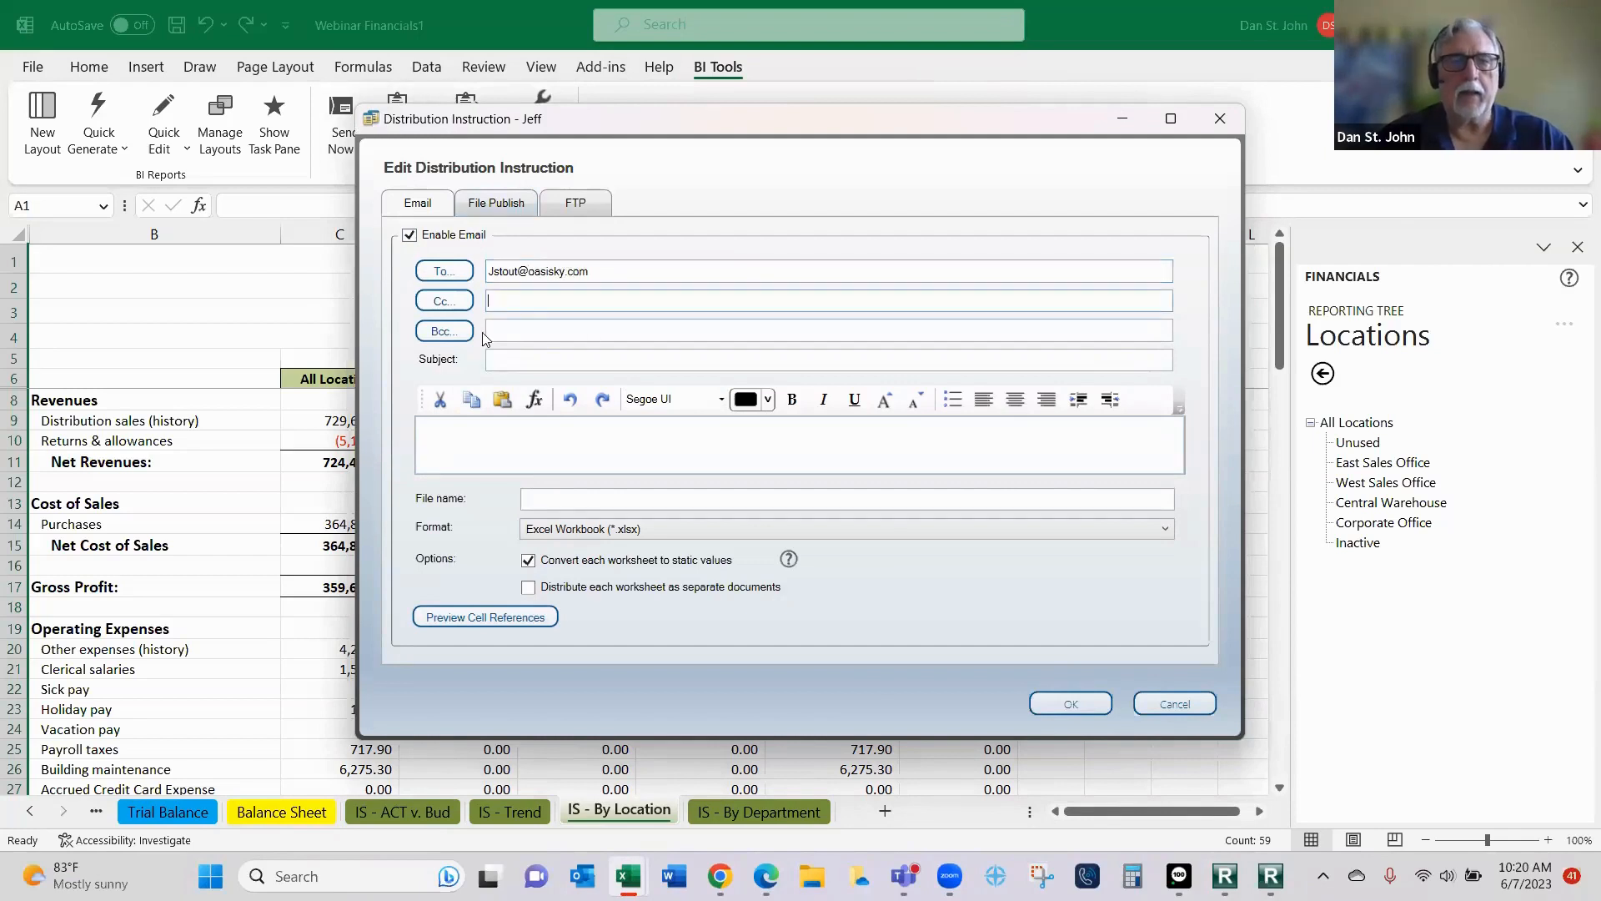
- Set both the email subject and the file name to Financials and save the distribution instruction
{"action": "left_click", "coordinate": [505, 362]}
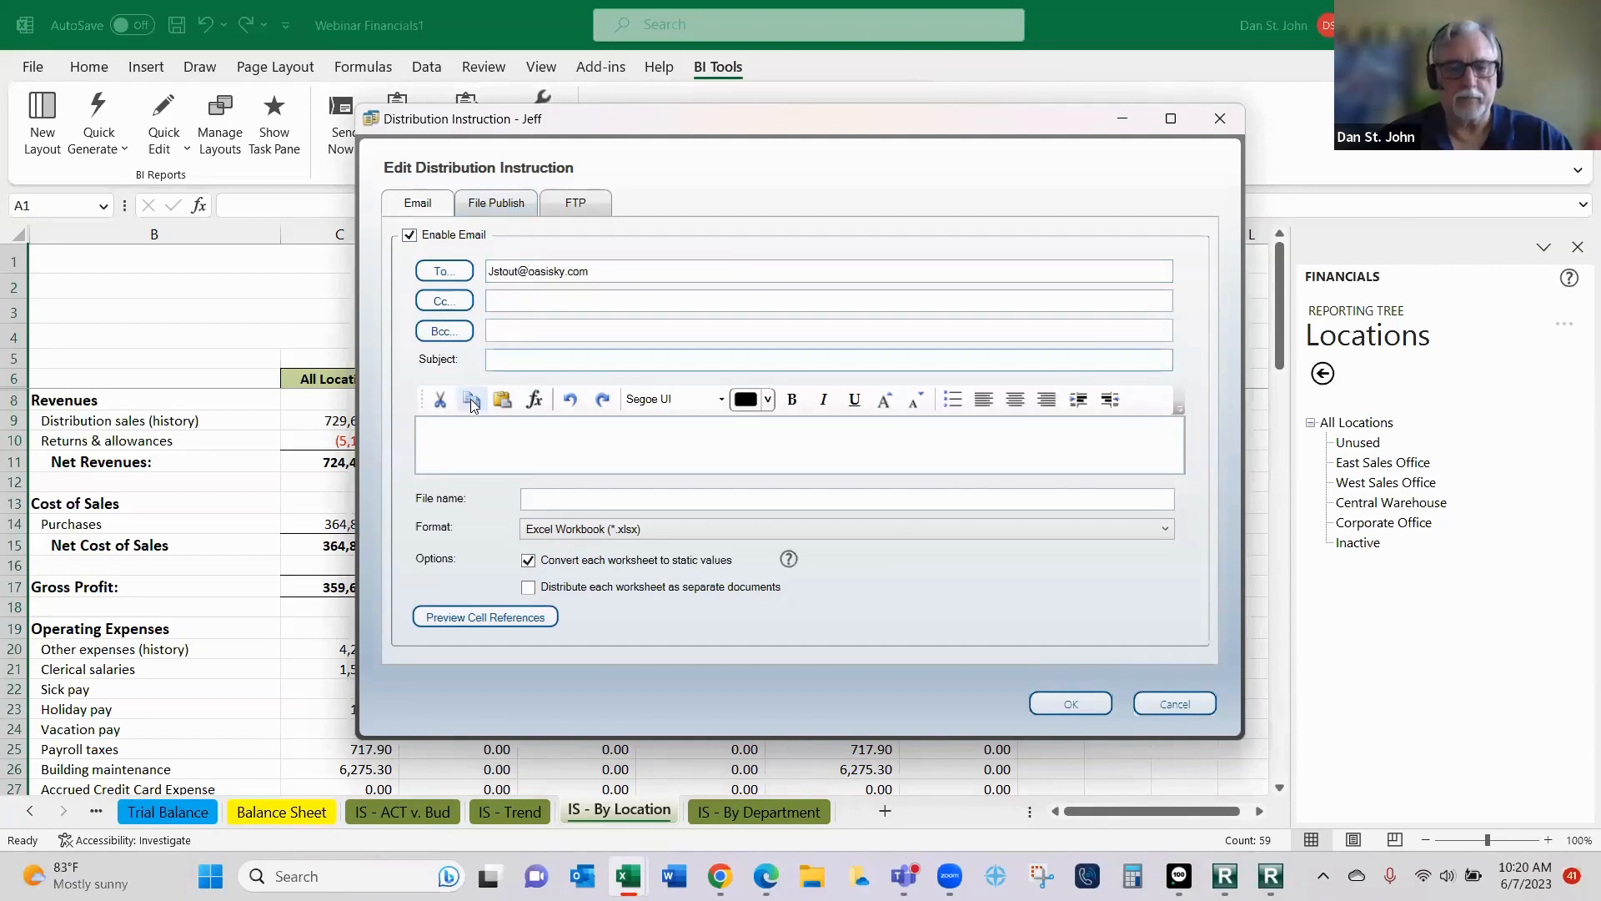
{"action": "type", "text": "Finan"}
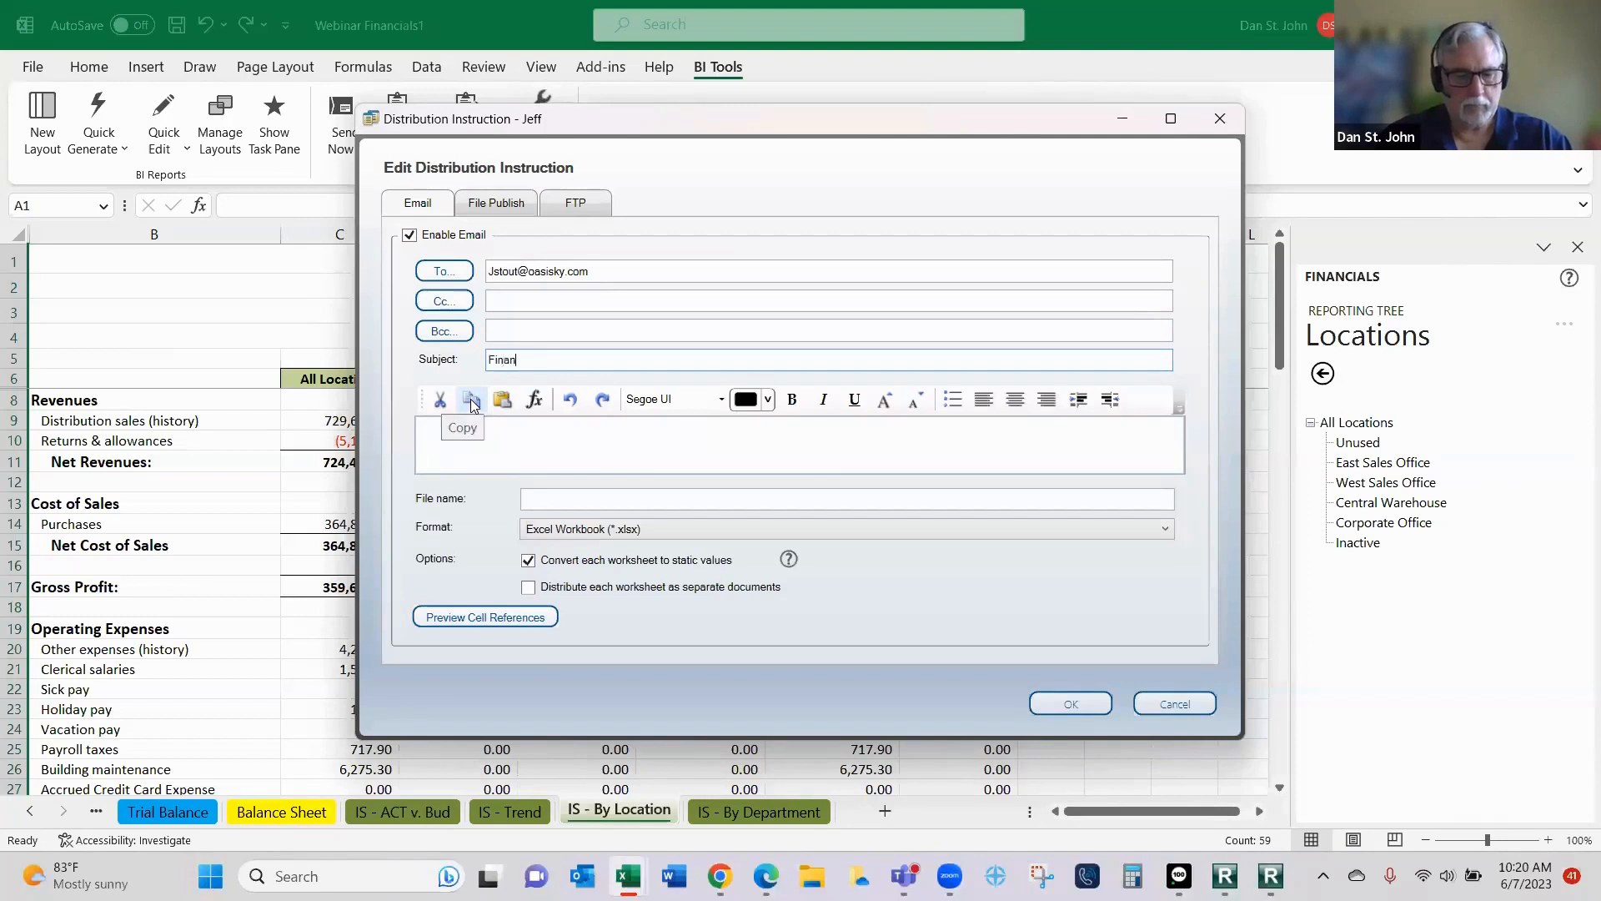
{"action": "type", "text": "cials"}
{"action": "left_click", "coordinate": [517, 444]}
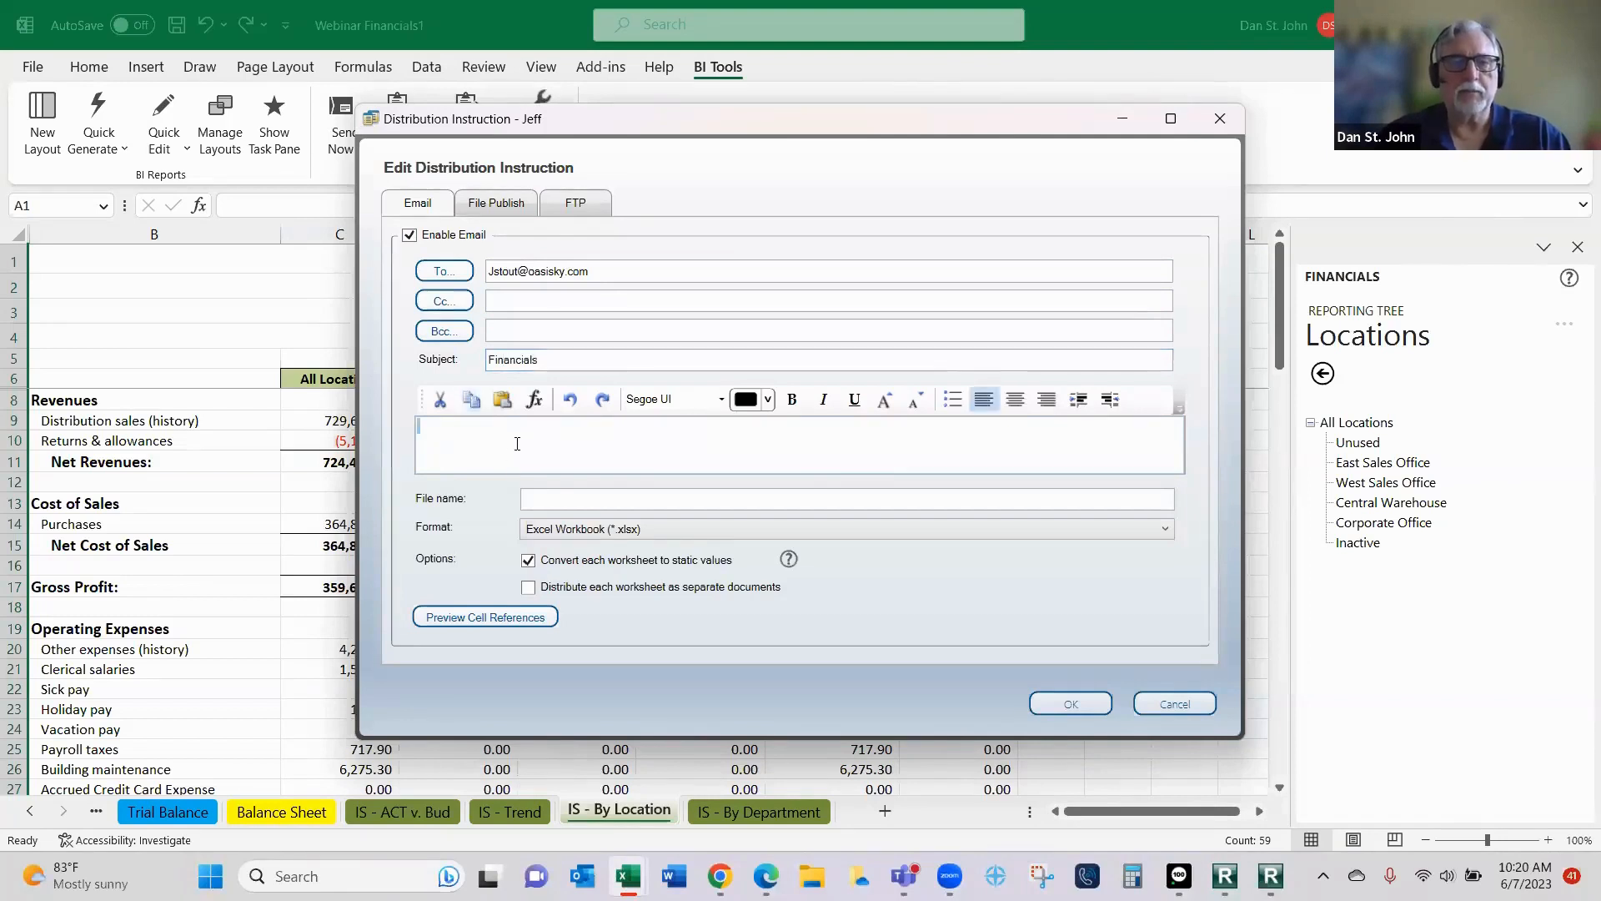
{"action": "left_click", "coordinate": [624, 498]}
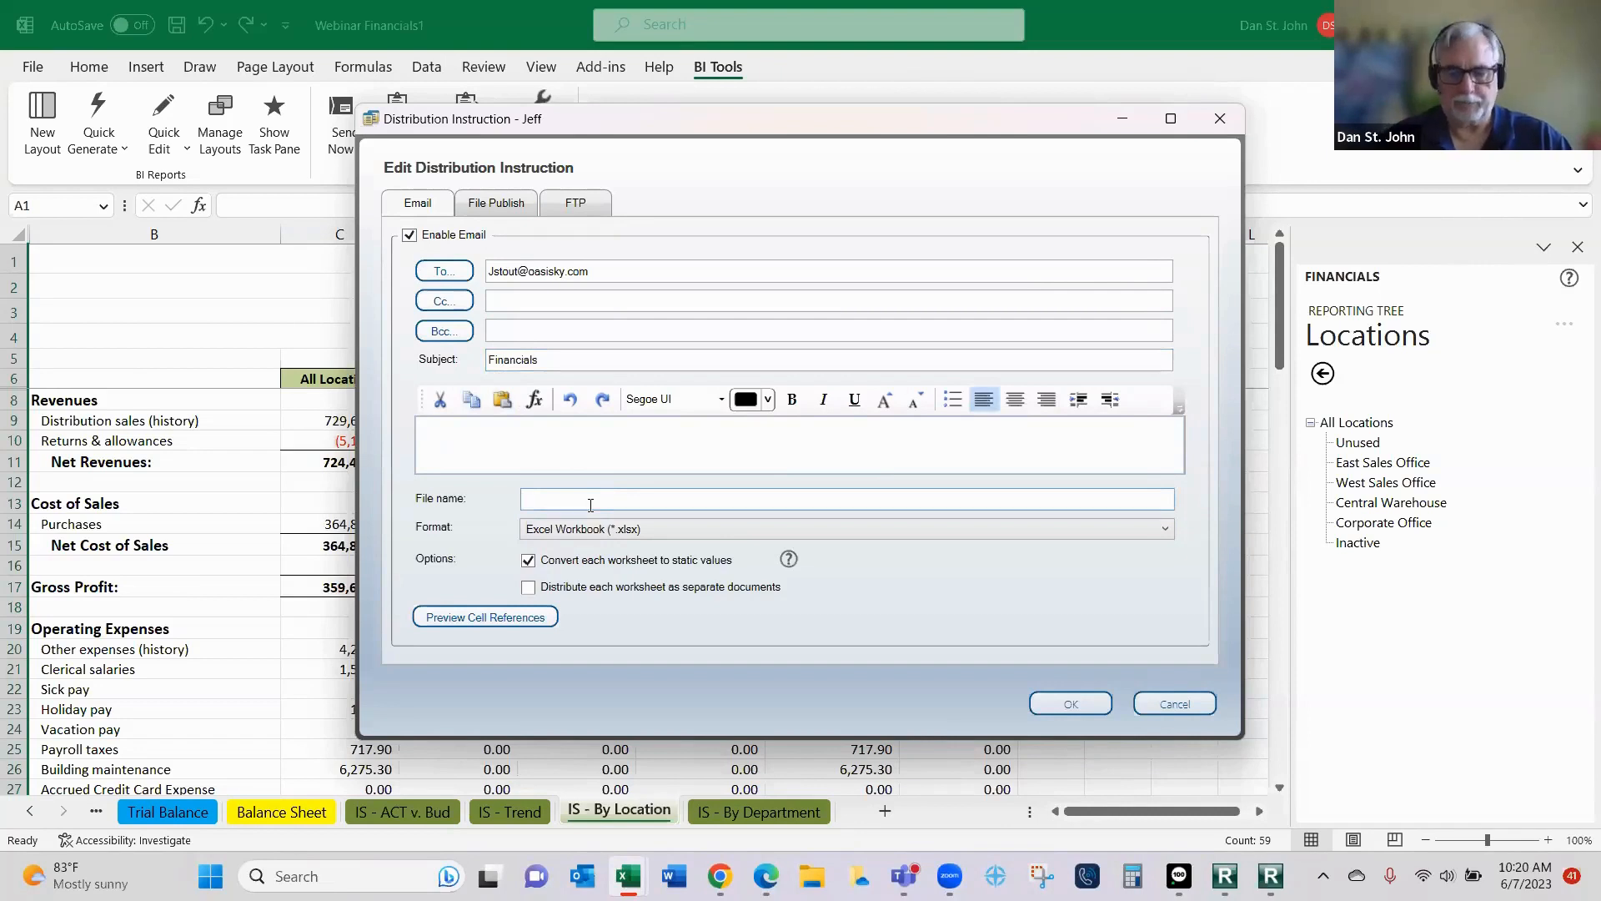
{"action": "type", "text": "Financials"}
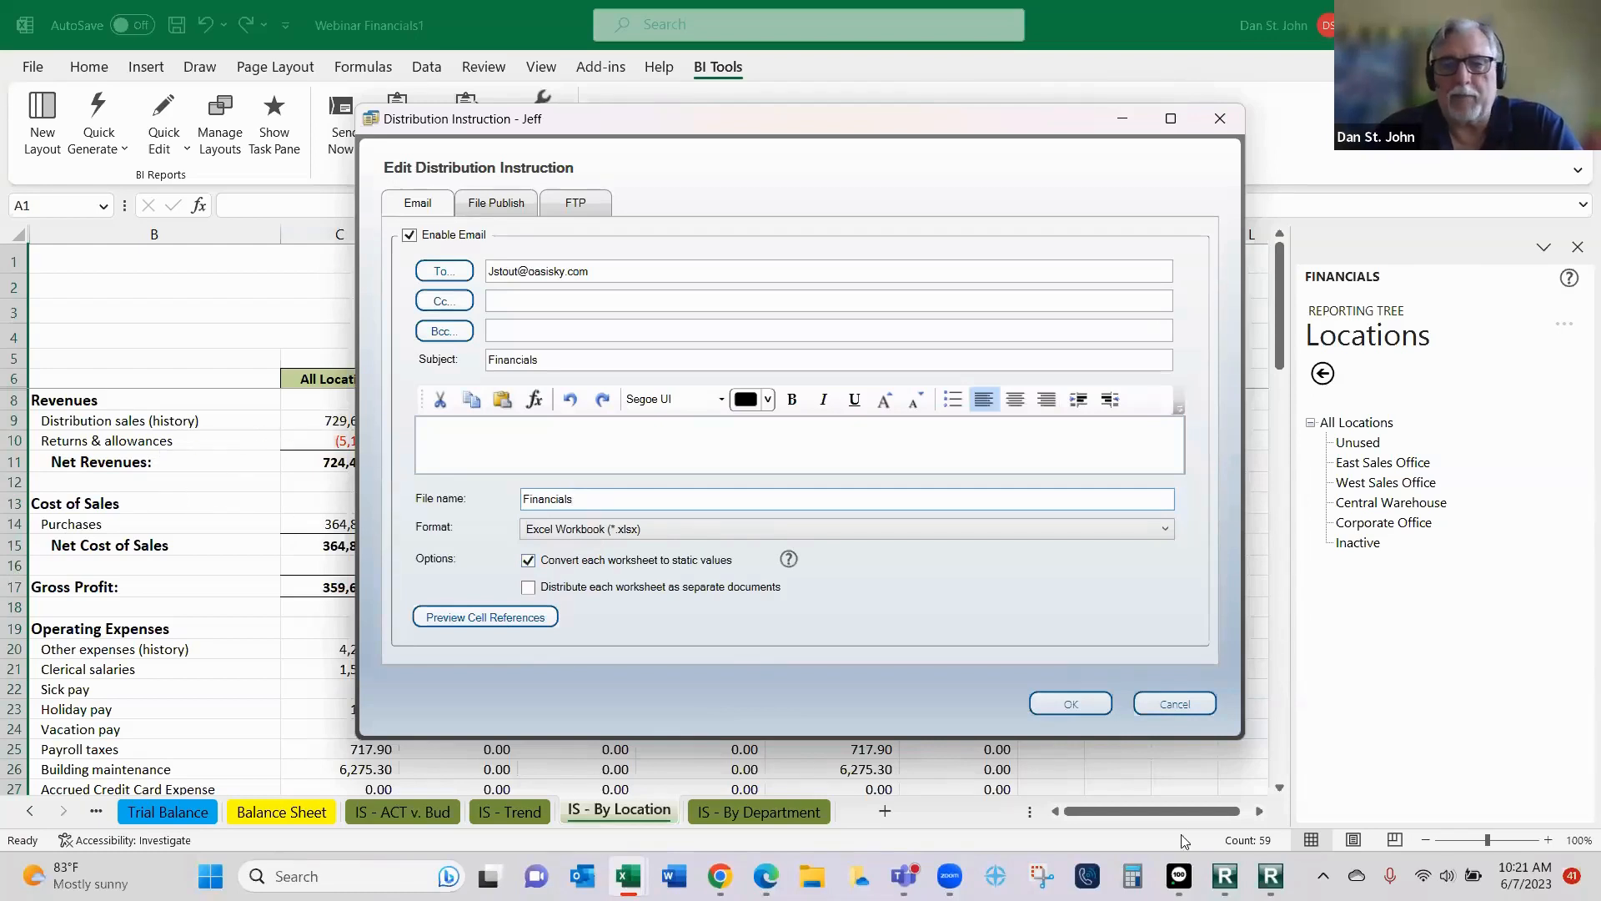
{"action": "left_click", "coordinate": [1071, 705]}
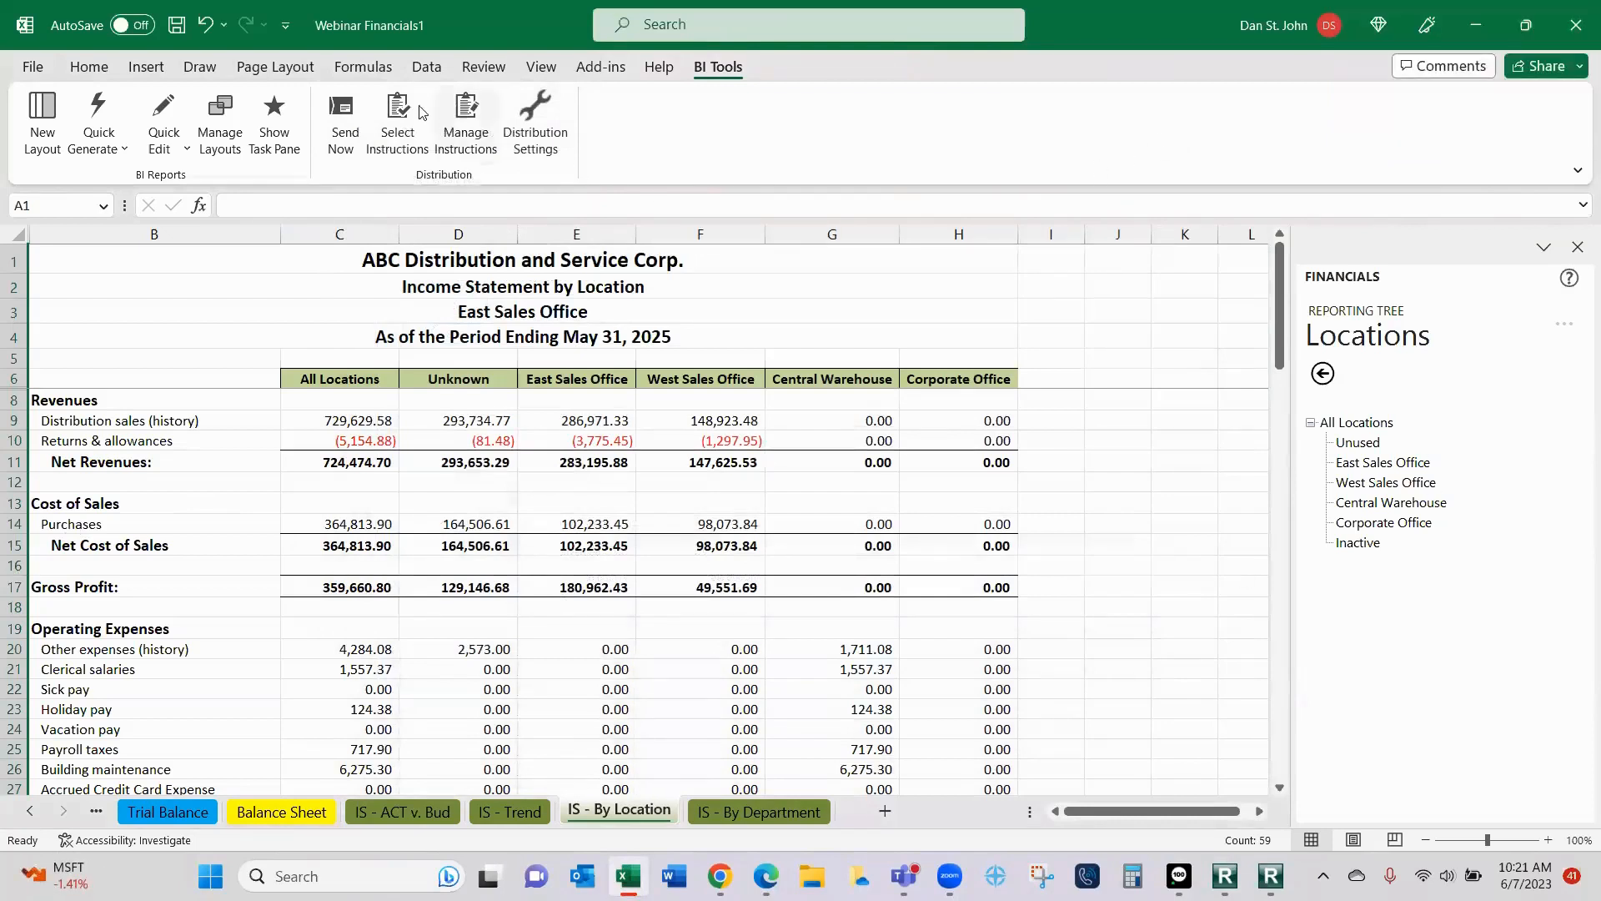
- Assign the new instruction to this workbook, with IS - ACT v. Bud, IS - Trend, IS - By Location and IS - By Department as worksheets to send
{"action": "left_click", "coordinate": [388, 109]}
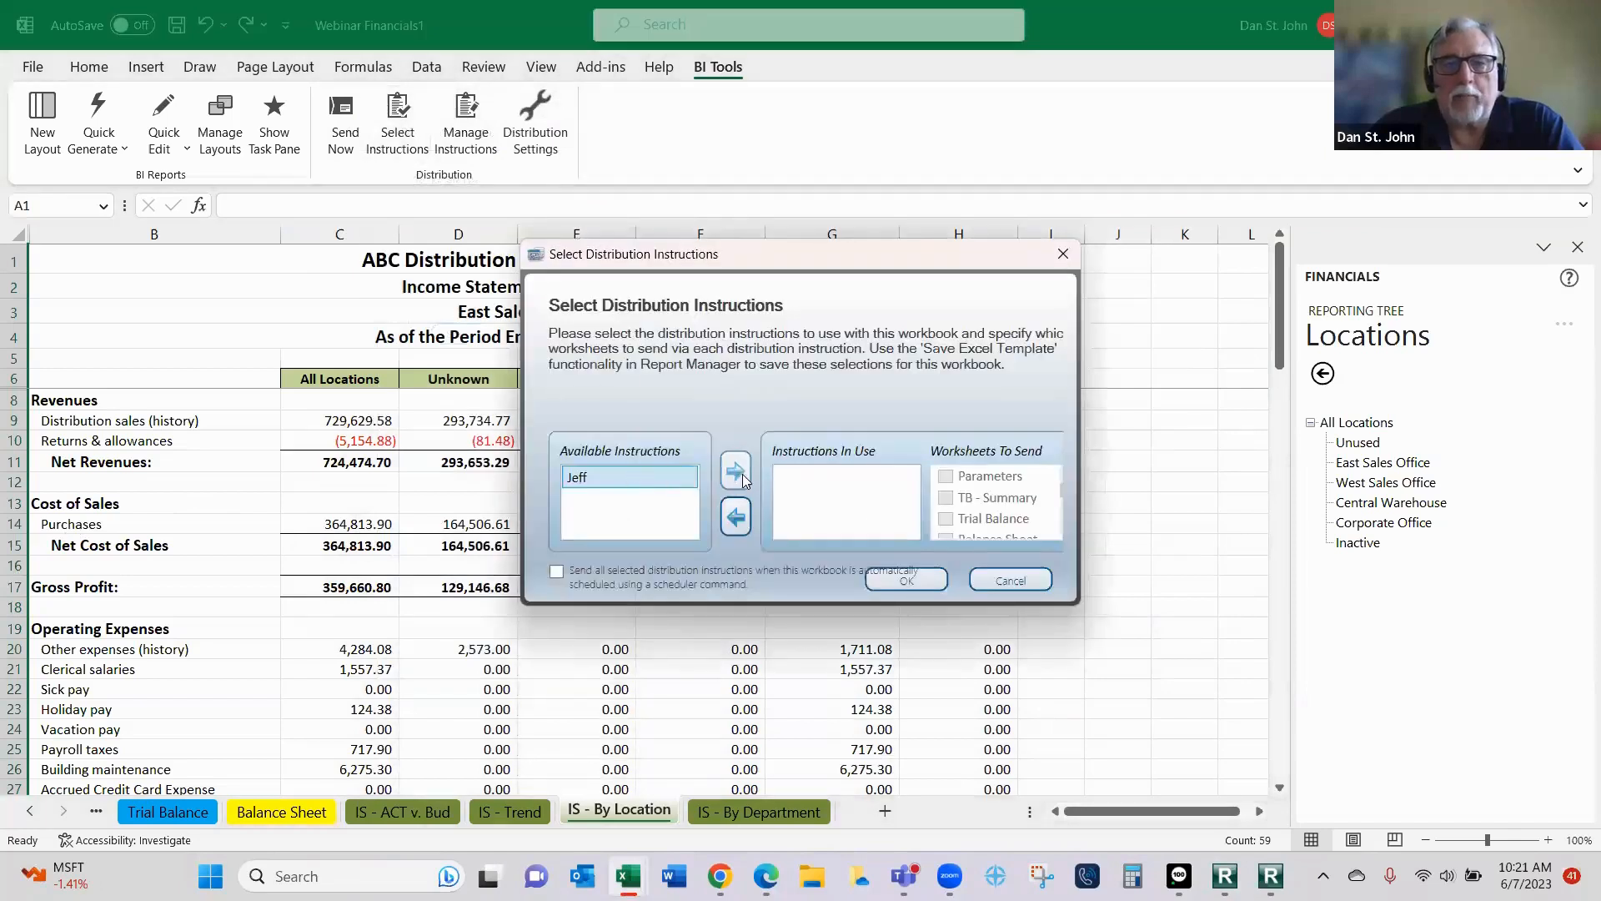
{"action": "left_click", "coordinate": [736, 471]}
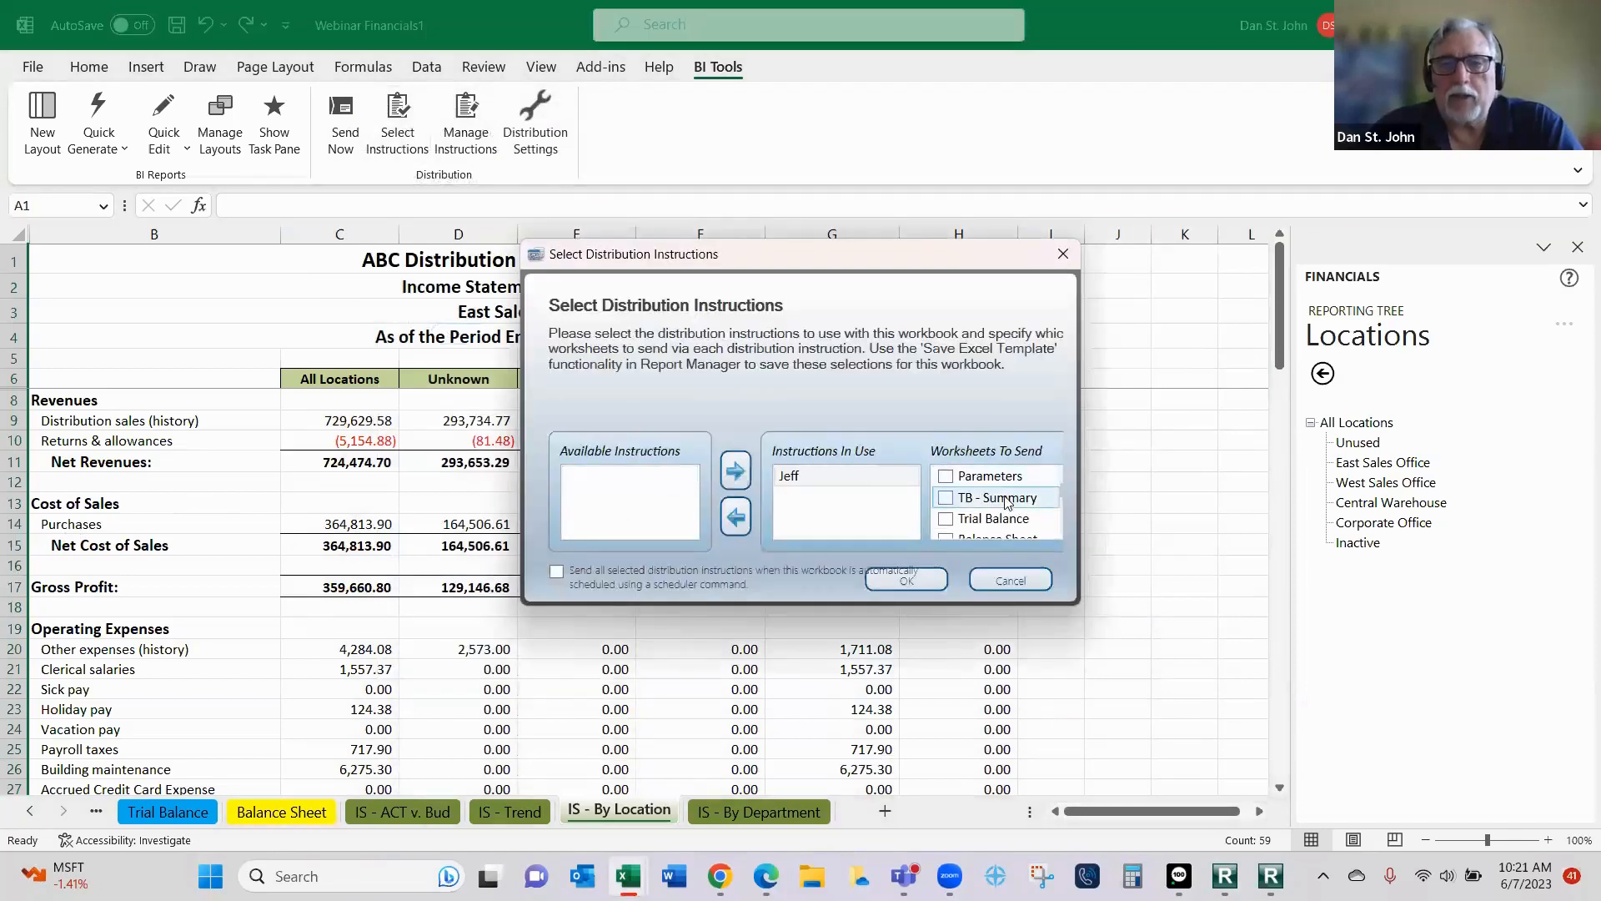
{"action": "left_click", "coordinate": [965, 481]}
{"action": "scroll", "coordinate": [1052, 500], "scroll_direction": "down", "scroll_amount": 1}
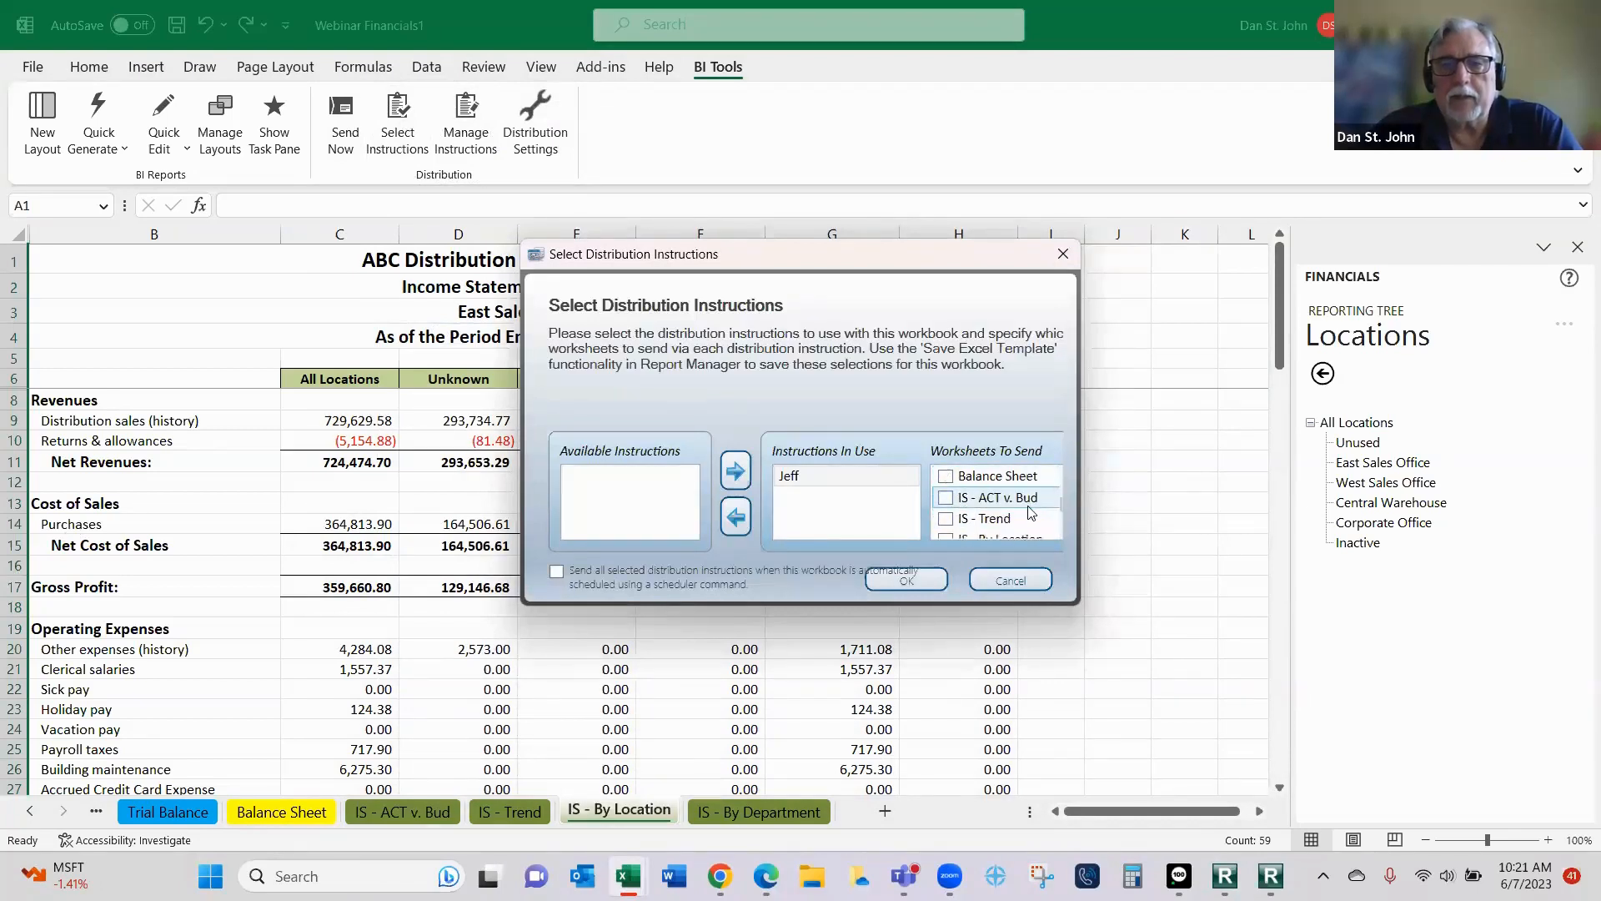
{"action": "left_click", "coordinate": [947, 498]}
{"action": "left_click", "coordinate": [948, 520]}
{"action": "scroll", "coordinate": [950, 518], "scroll_direction": "down", "scroll_amount": 1}
{"action": "left_click", "coordinate": [946, 498]}
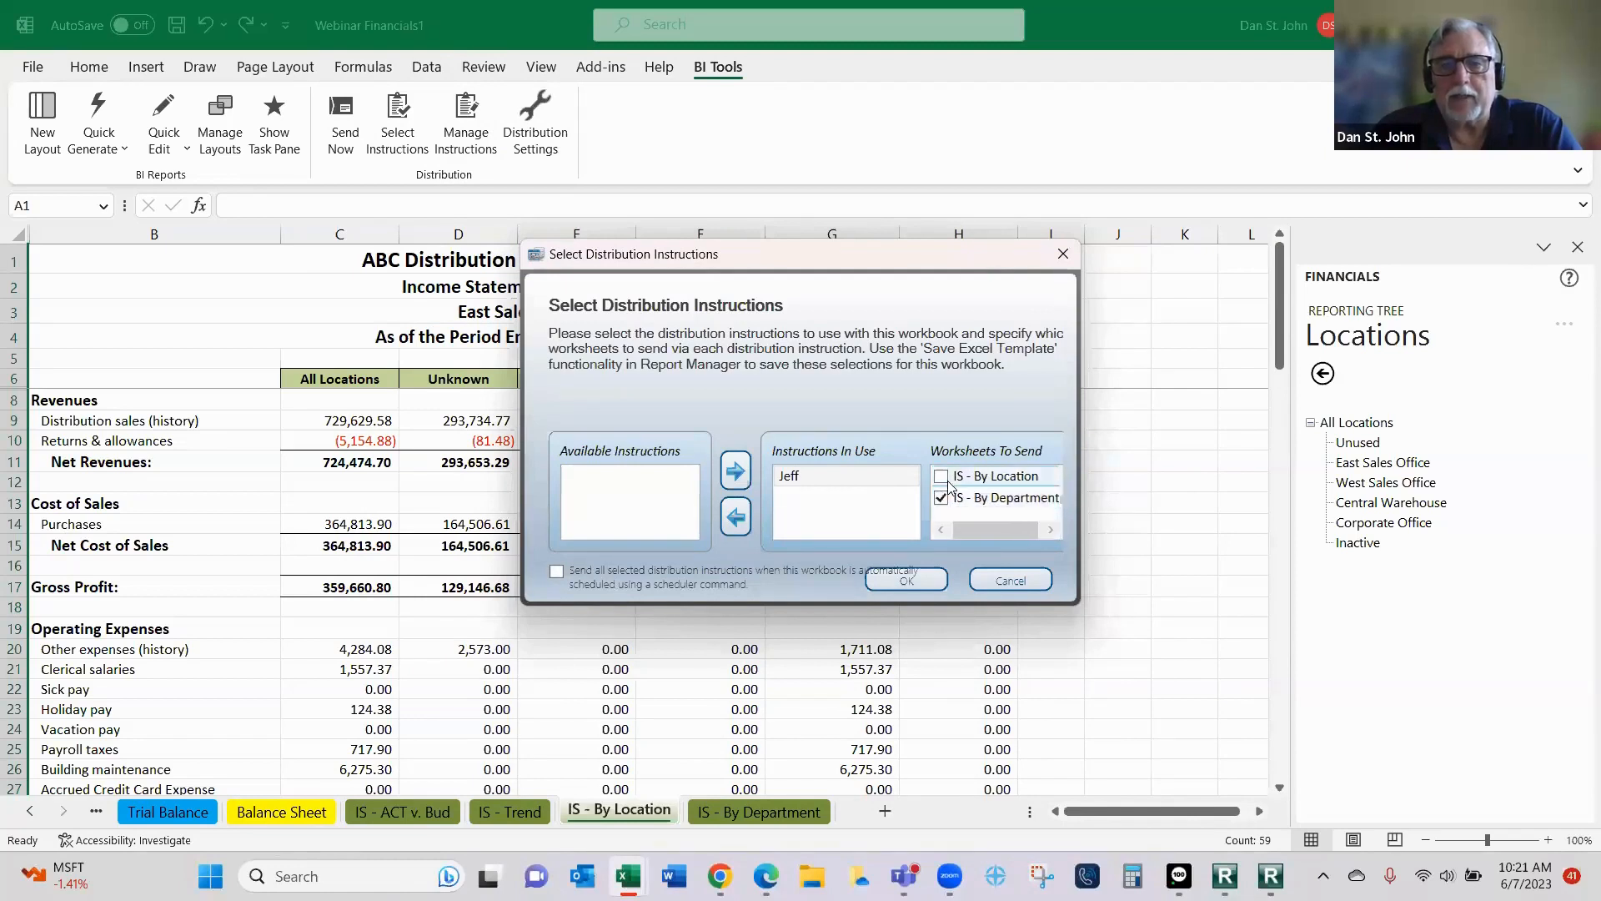
{"action": "left_click", "coordinate": [941, 476]}
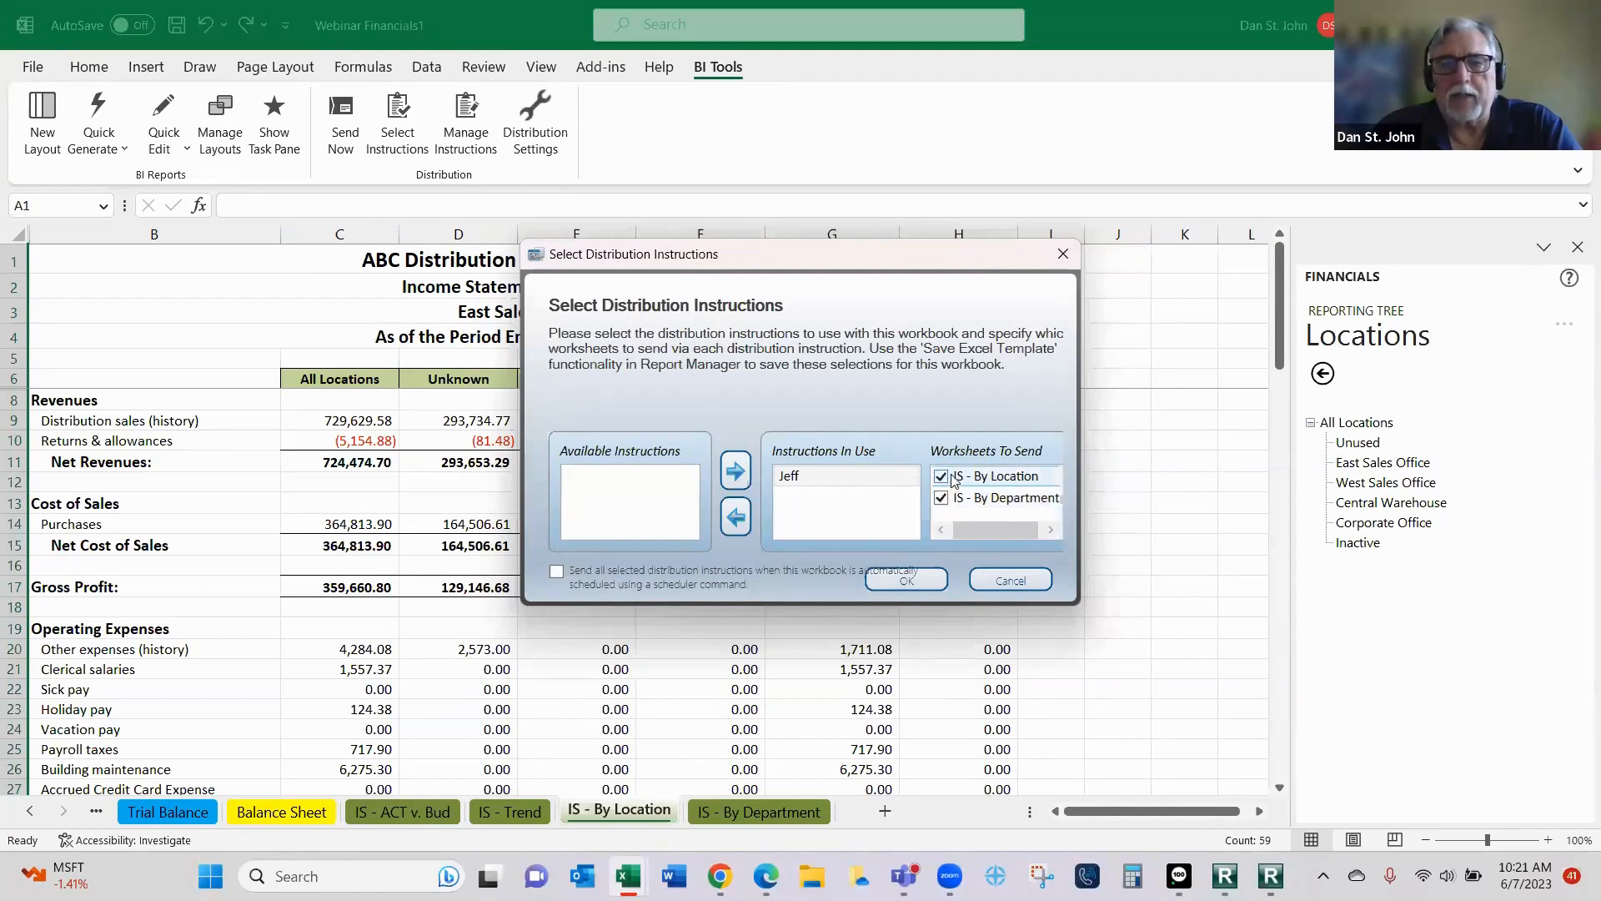
{"action": "left_click", "coordinate": [907, 582]}
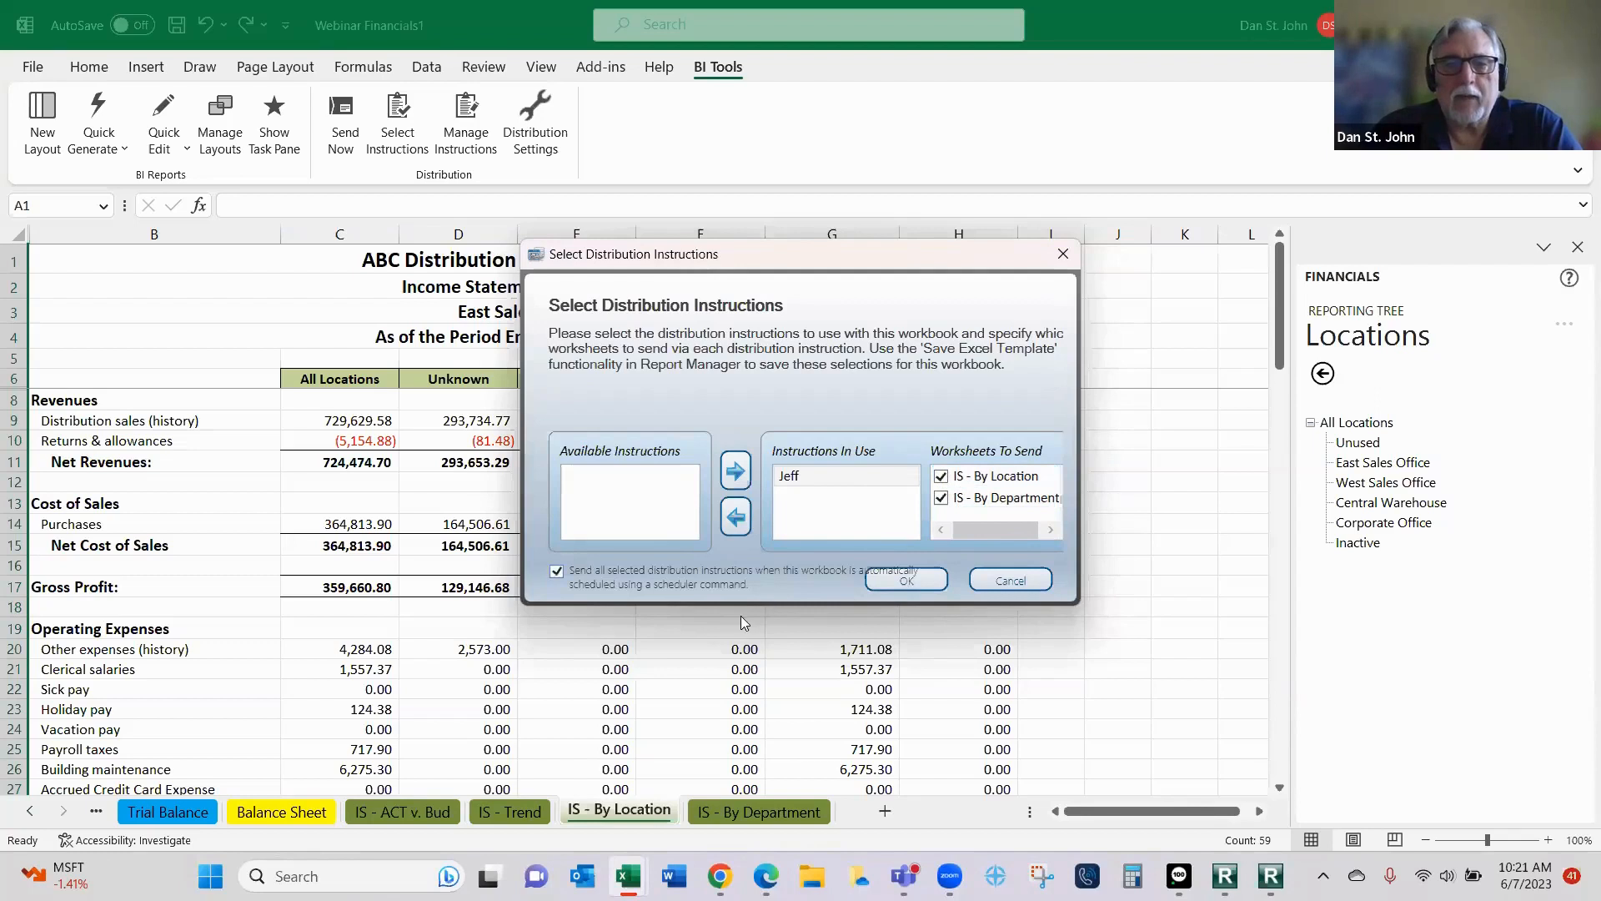
{"action": "left_click", "coordinate": [903, 584]}
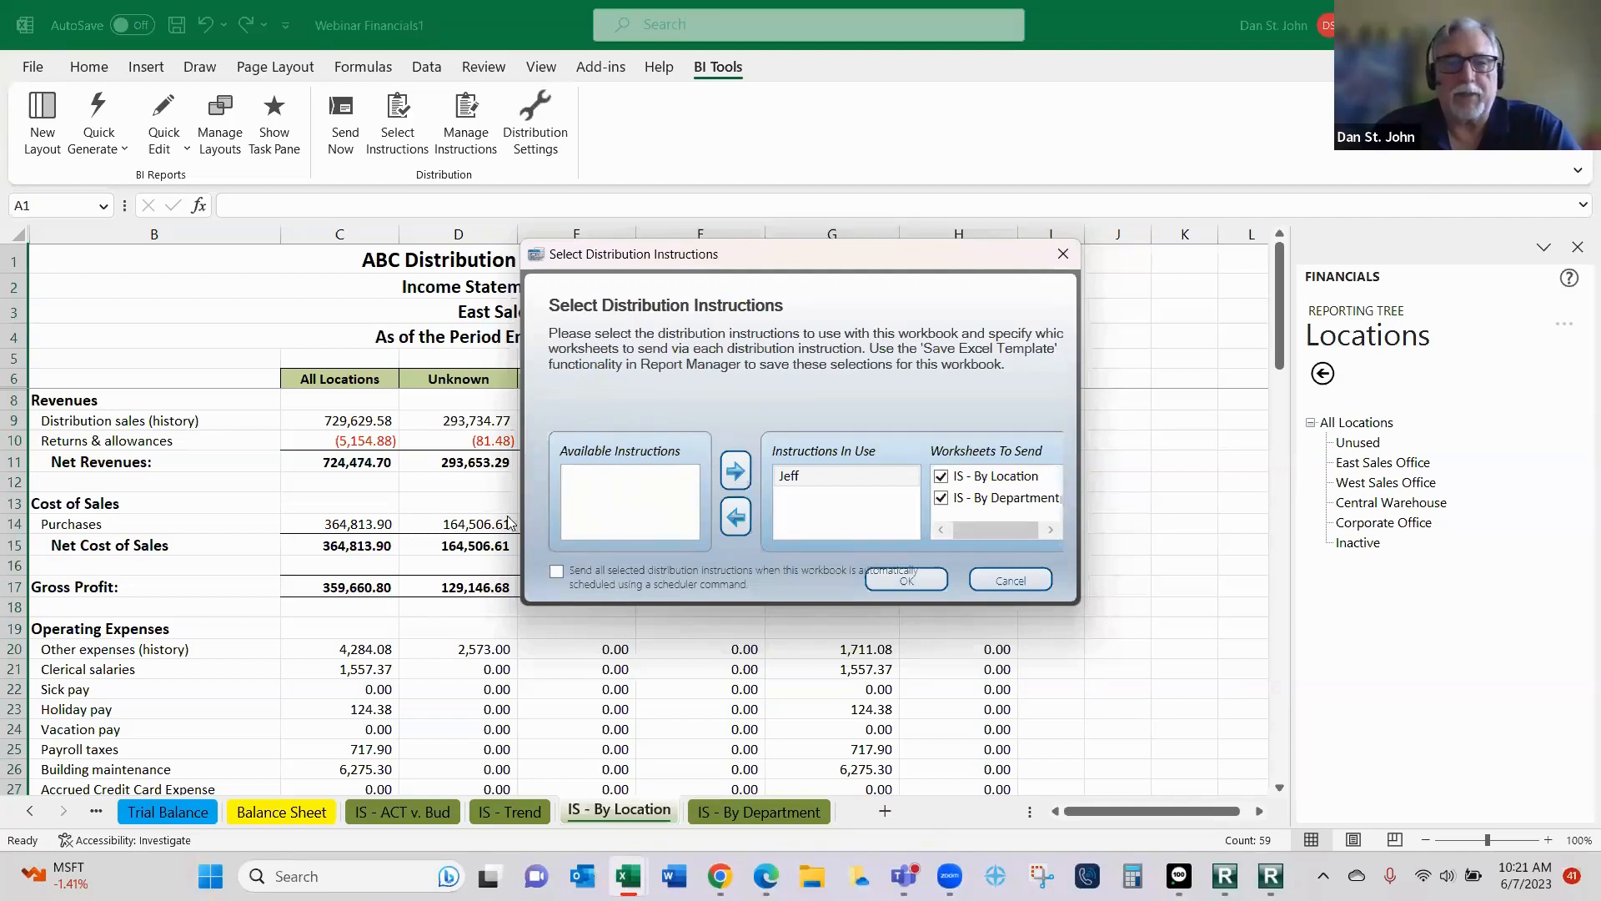
{"action": "left_click", "coordinate": [931, 586]}
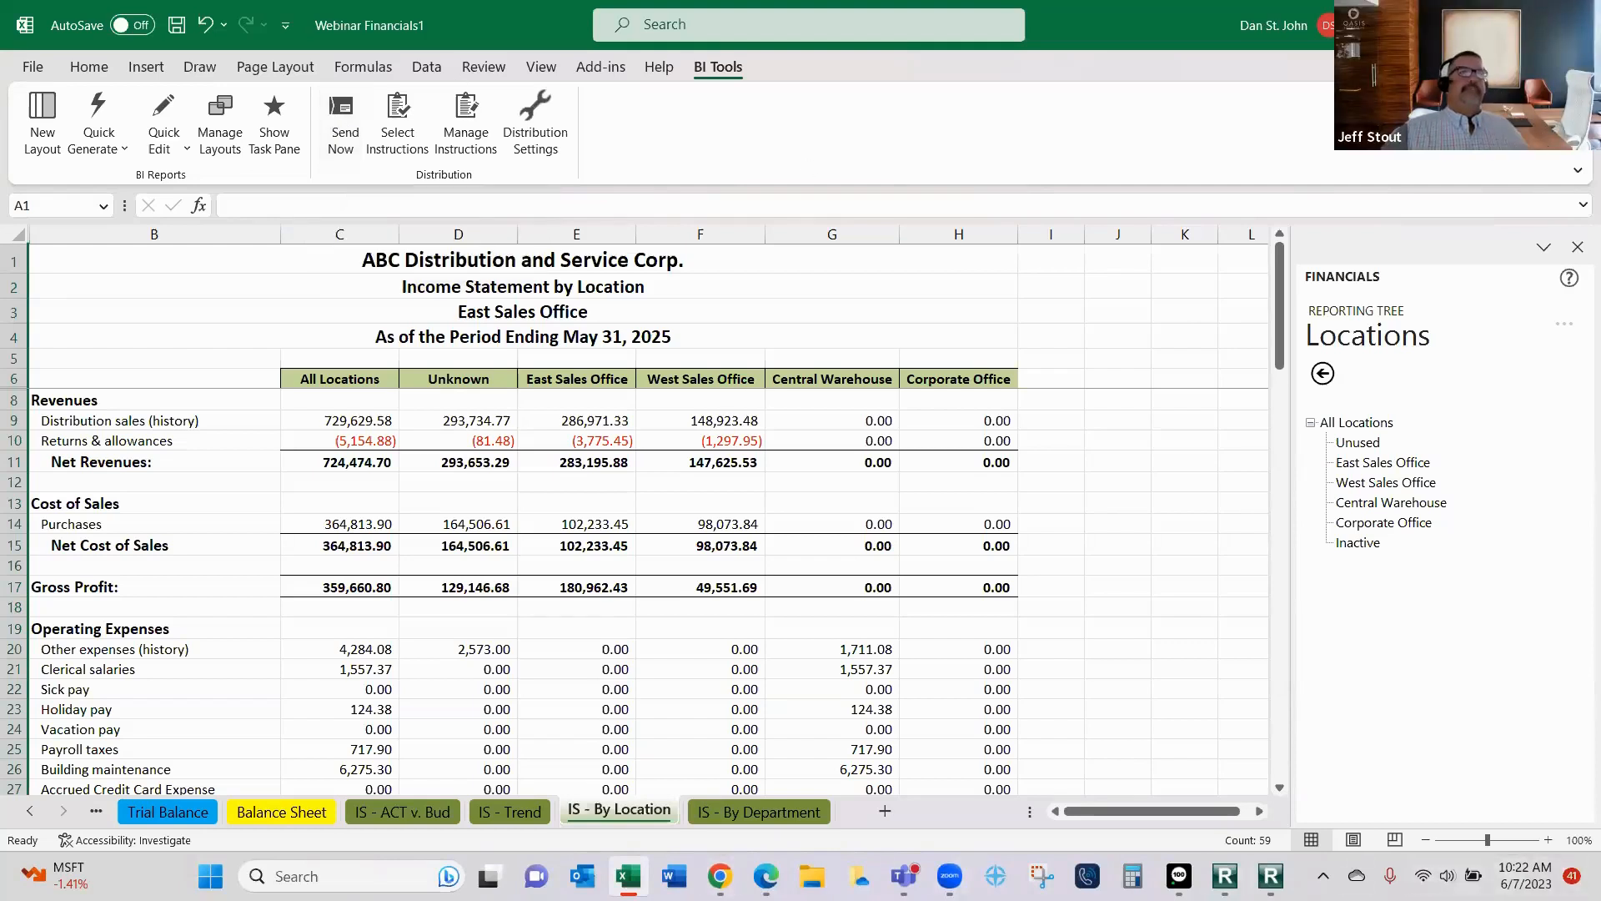
- Switch to Report Manager and view the descriptions of Vendor Purchases 3-0 in Purchases and Customer Sales 2-8 in Sales
{"action": "left_click", "coordinate": [1225, 876]}
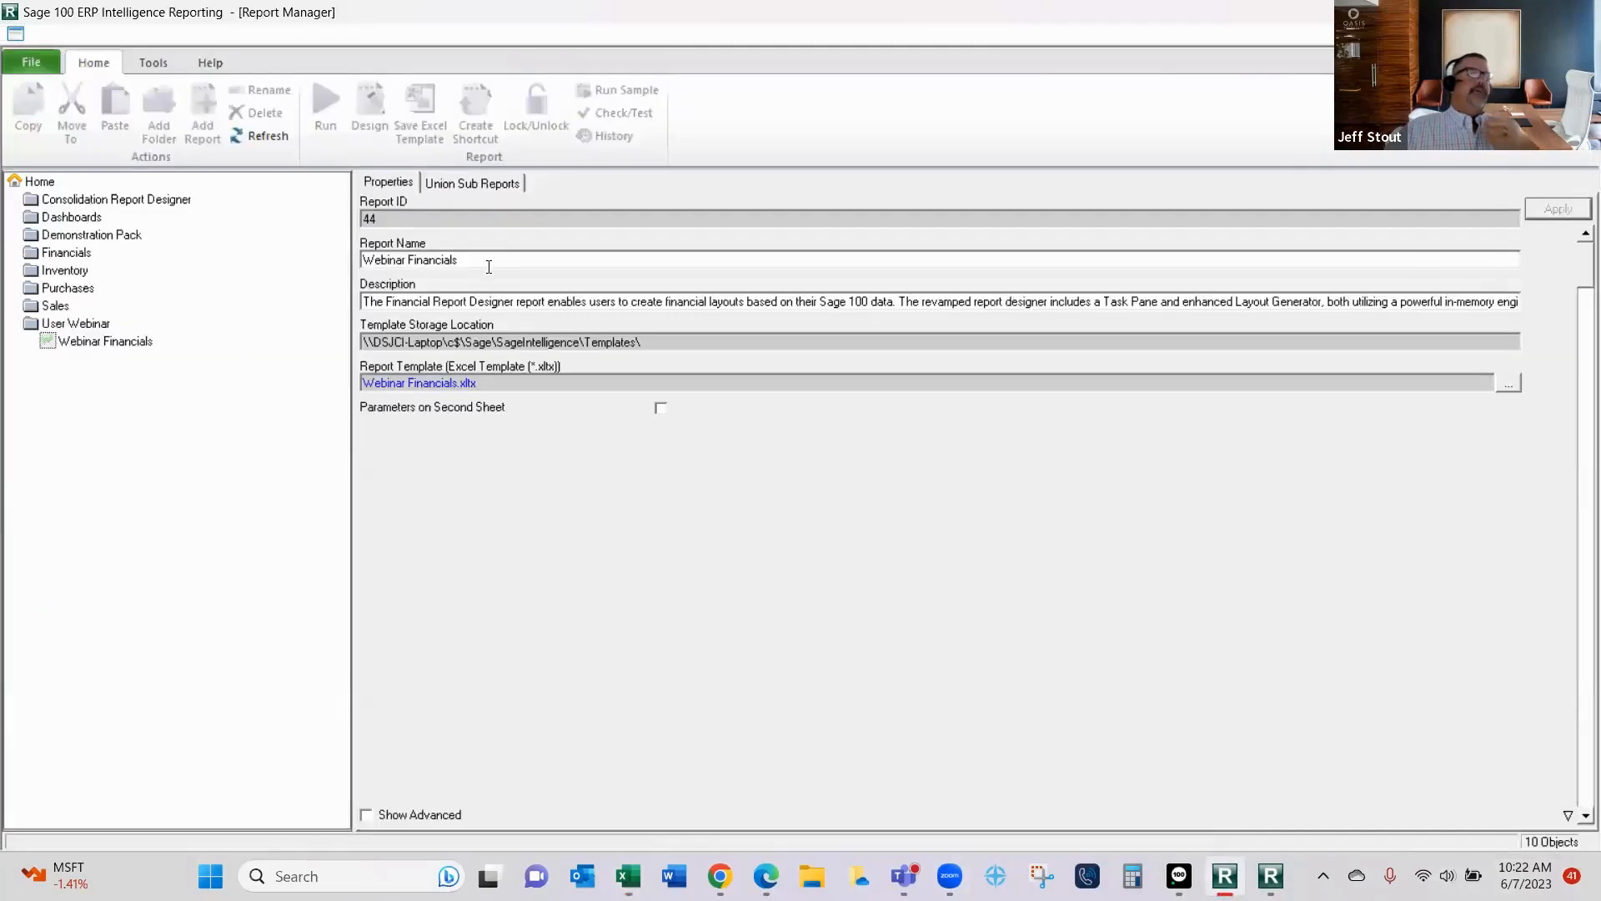
{"action": "left_click", "coordinate": [66, 309]}
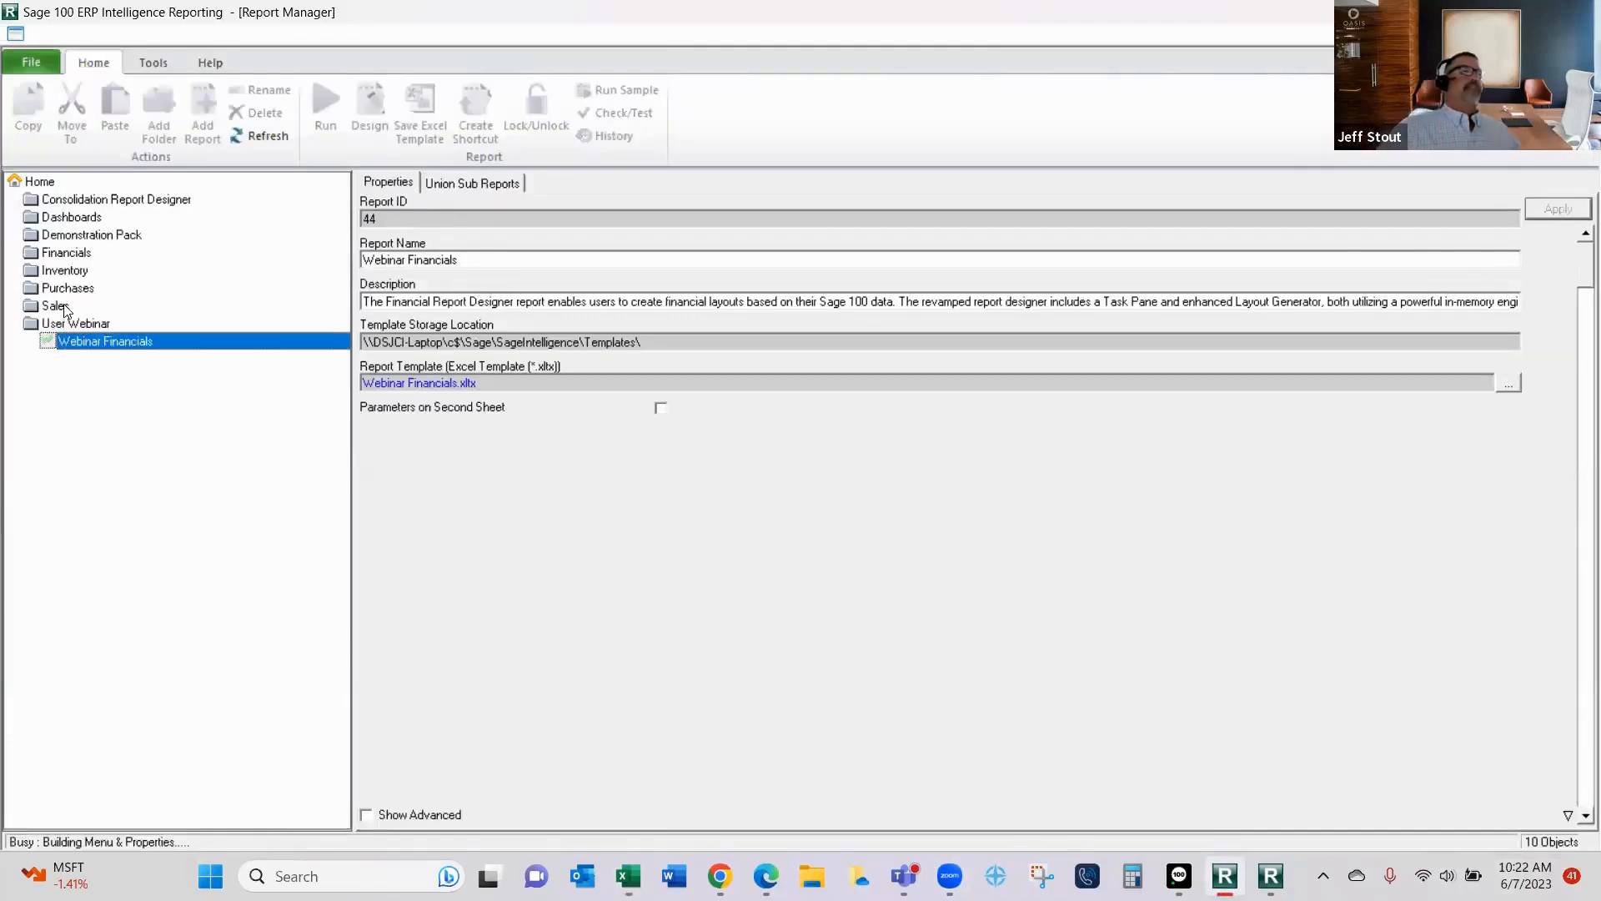
{"action": "double_click", "coordinate": [64, 306]}
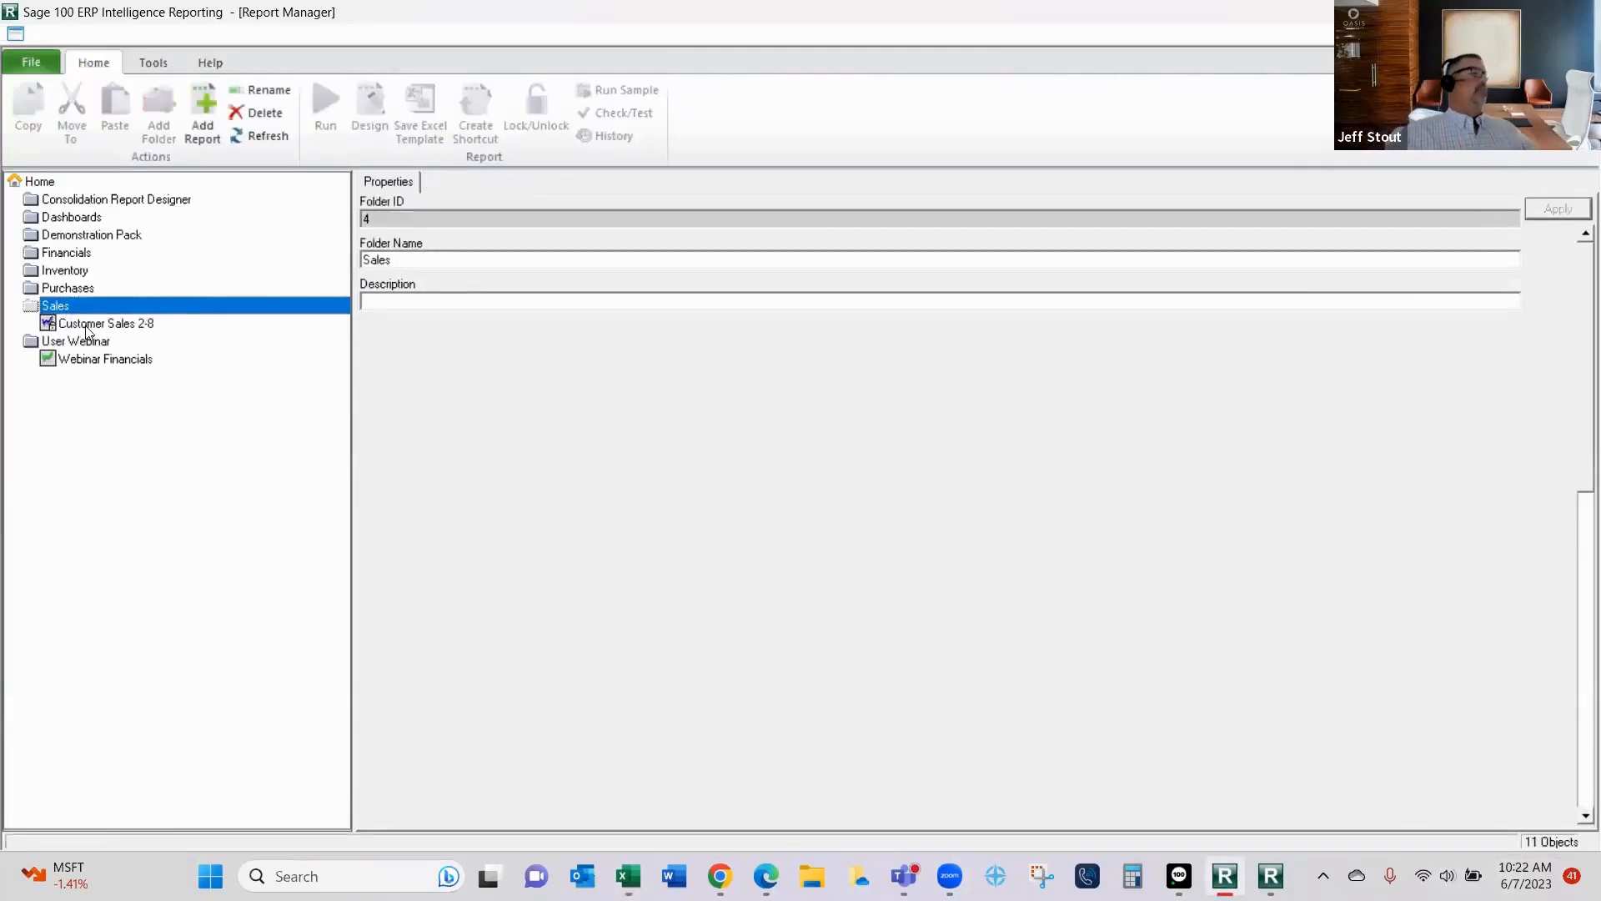
{"action": "double_click", "coordinate": [74, 289]}
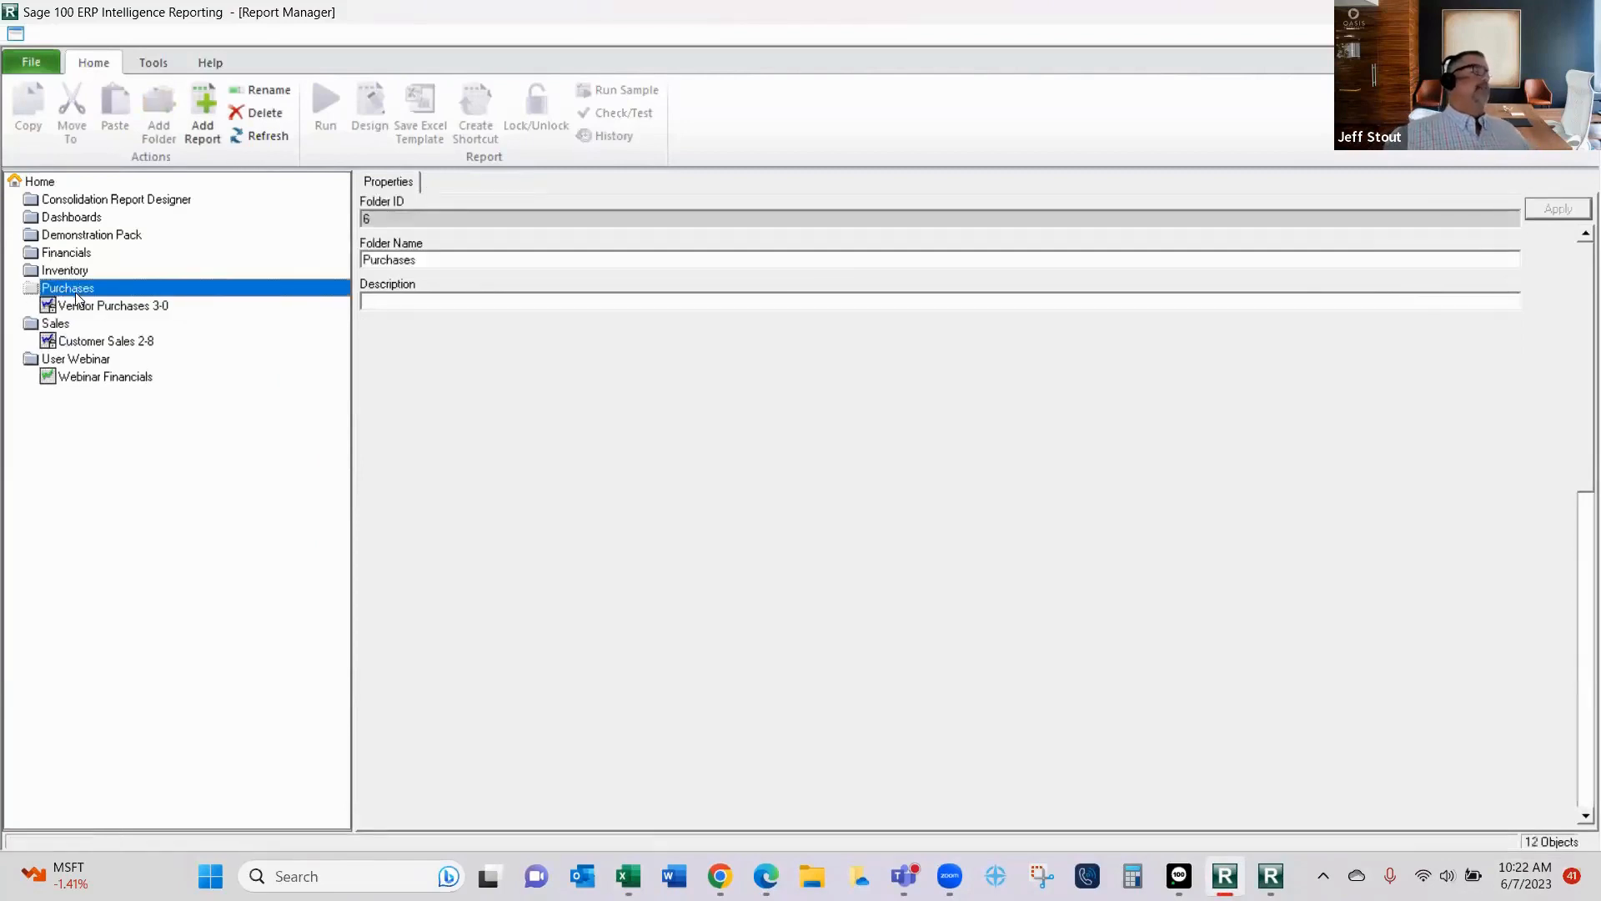
{"action": "left_click", "coordinate": [81, 307]}
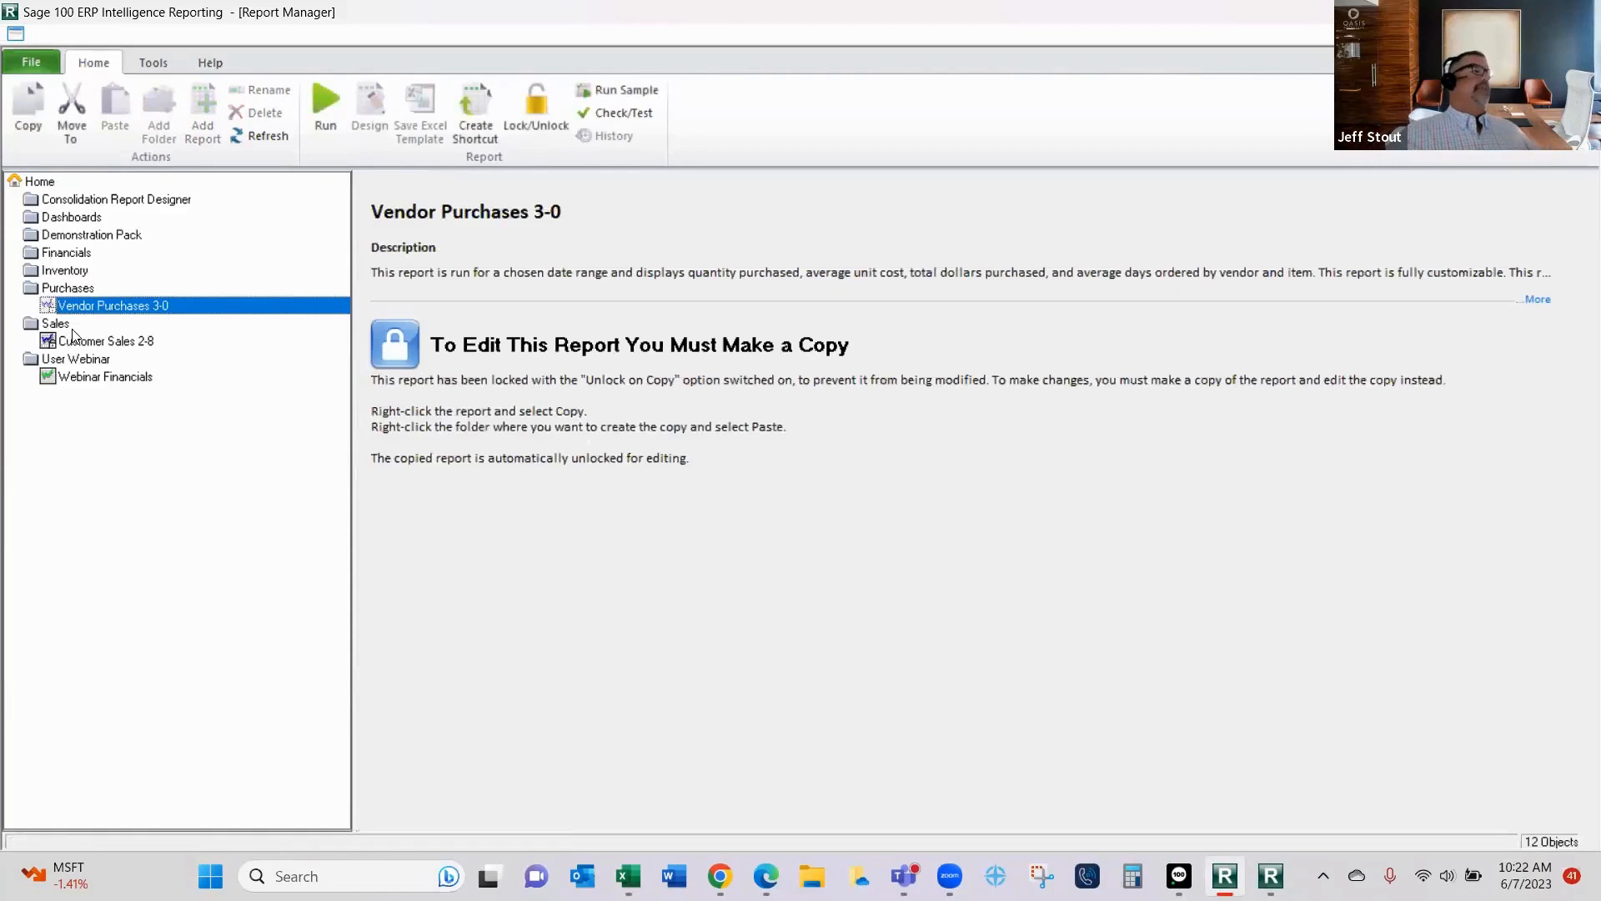
{"action": "left_click", "coordinate": [77, 342]}
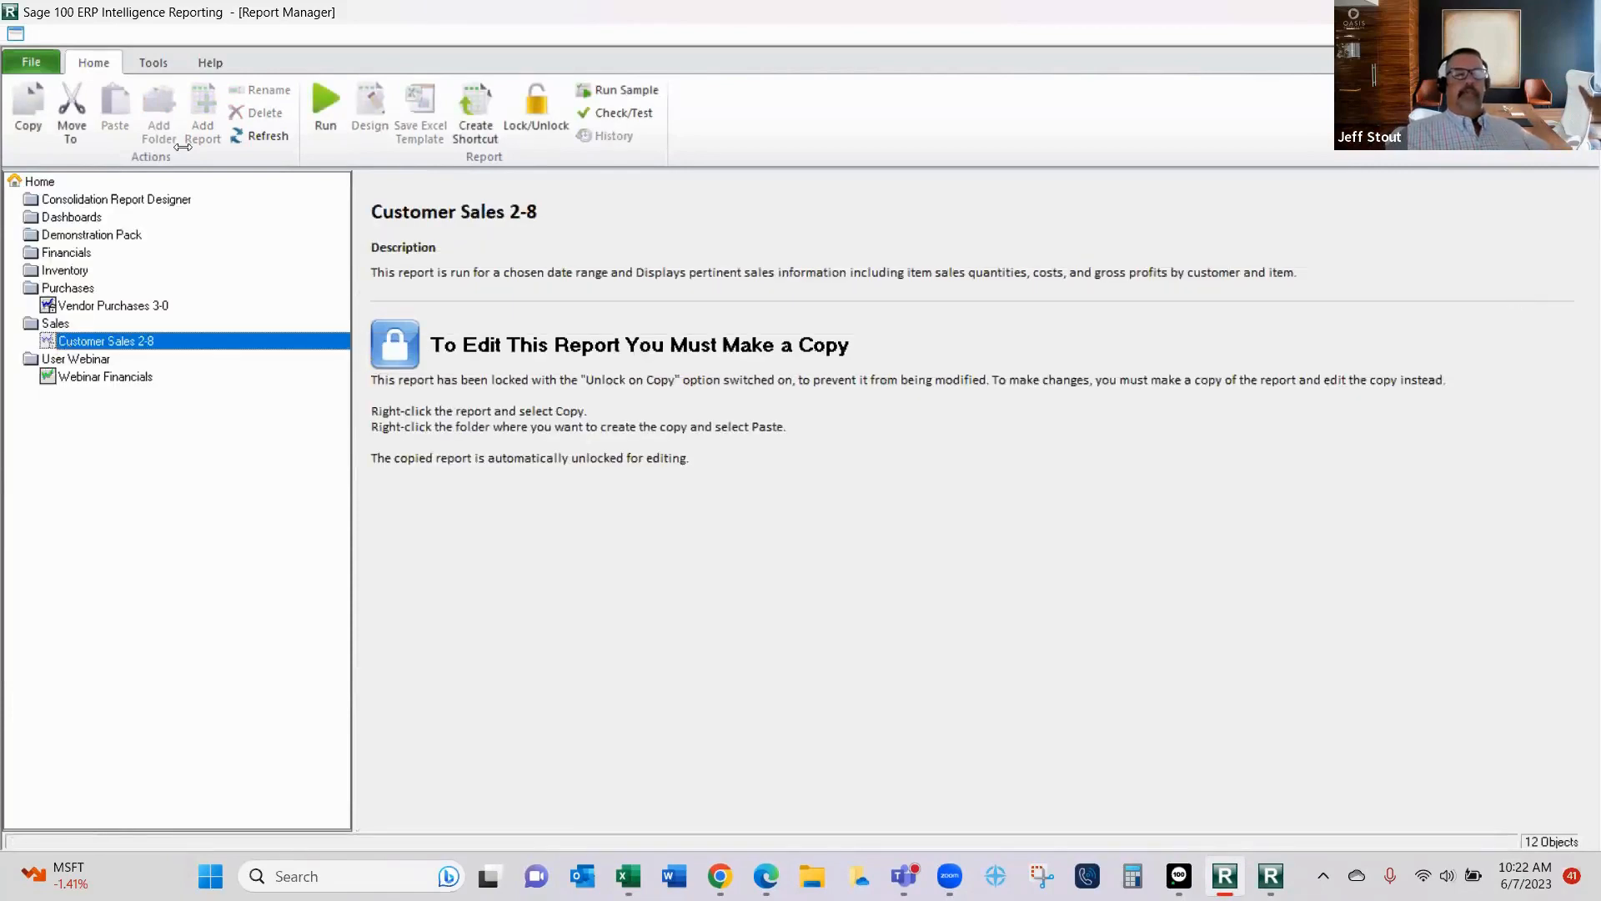
- Start running the Customer Sales 2-8 report and set its start date to 01 May 2025
{"action": "left_click", "coordinate": [318, 105]}
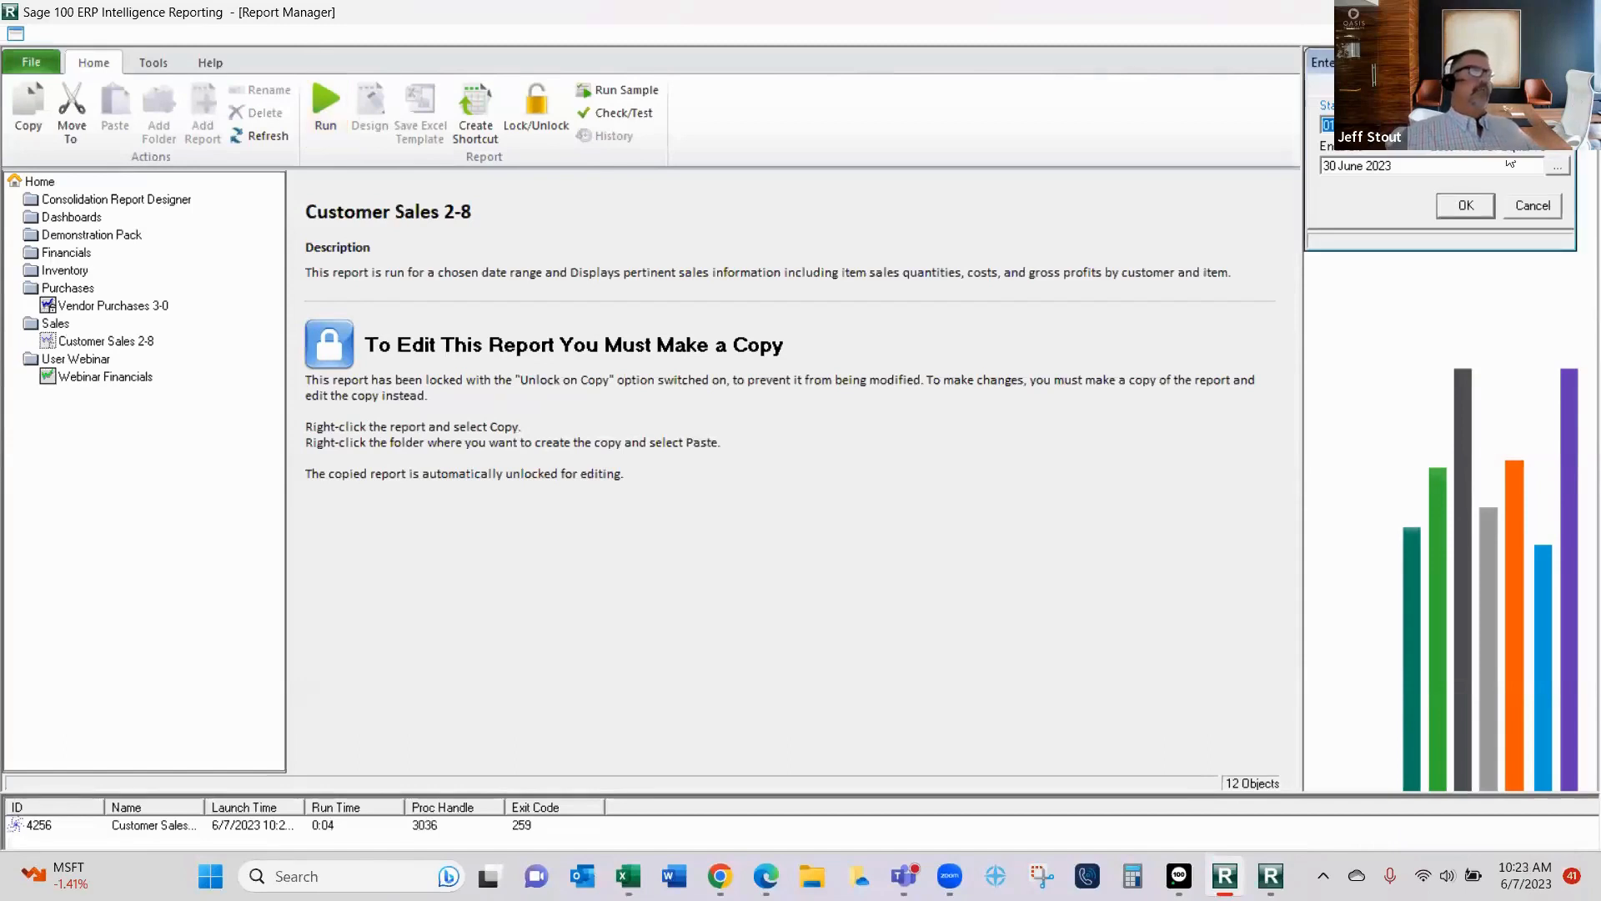
{"action": "left_click", "coordinate": [1557, 125]}
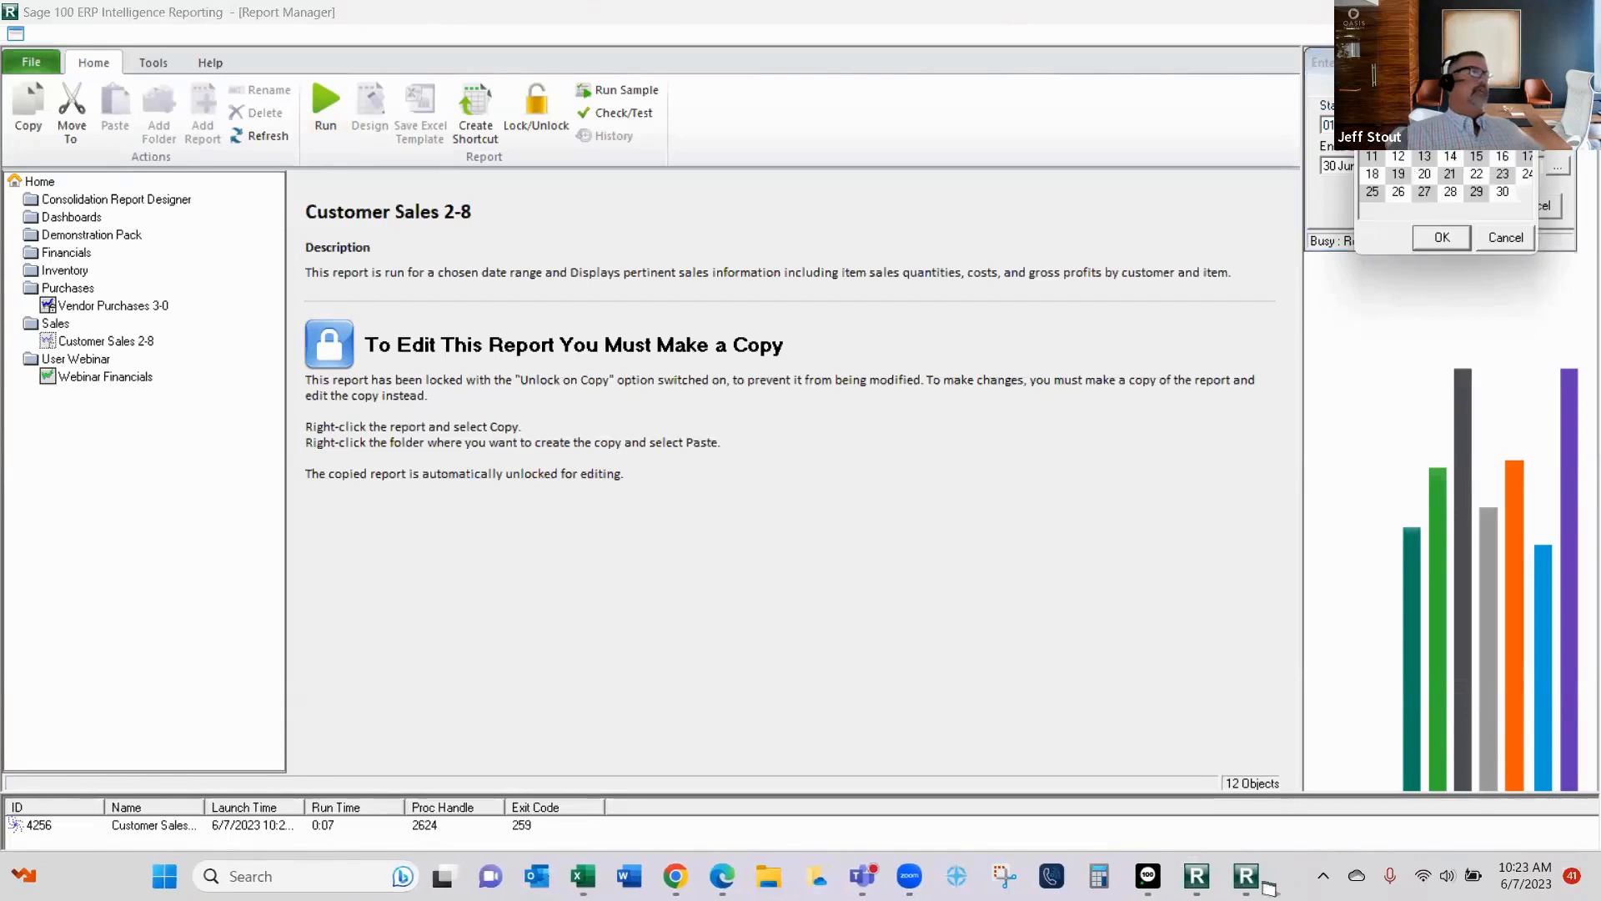
{"action": "left_click", "coordinate": [1532, 86]}
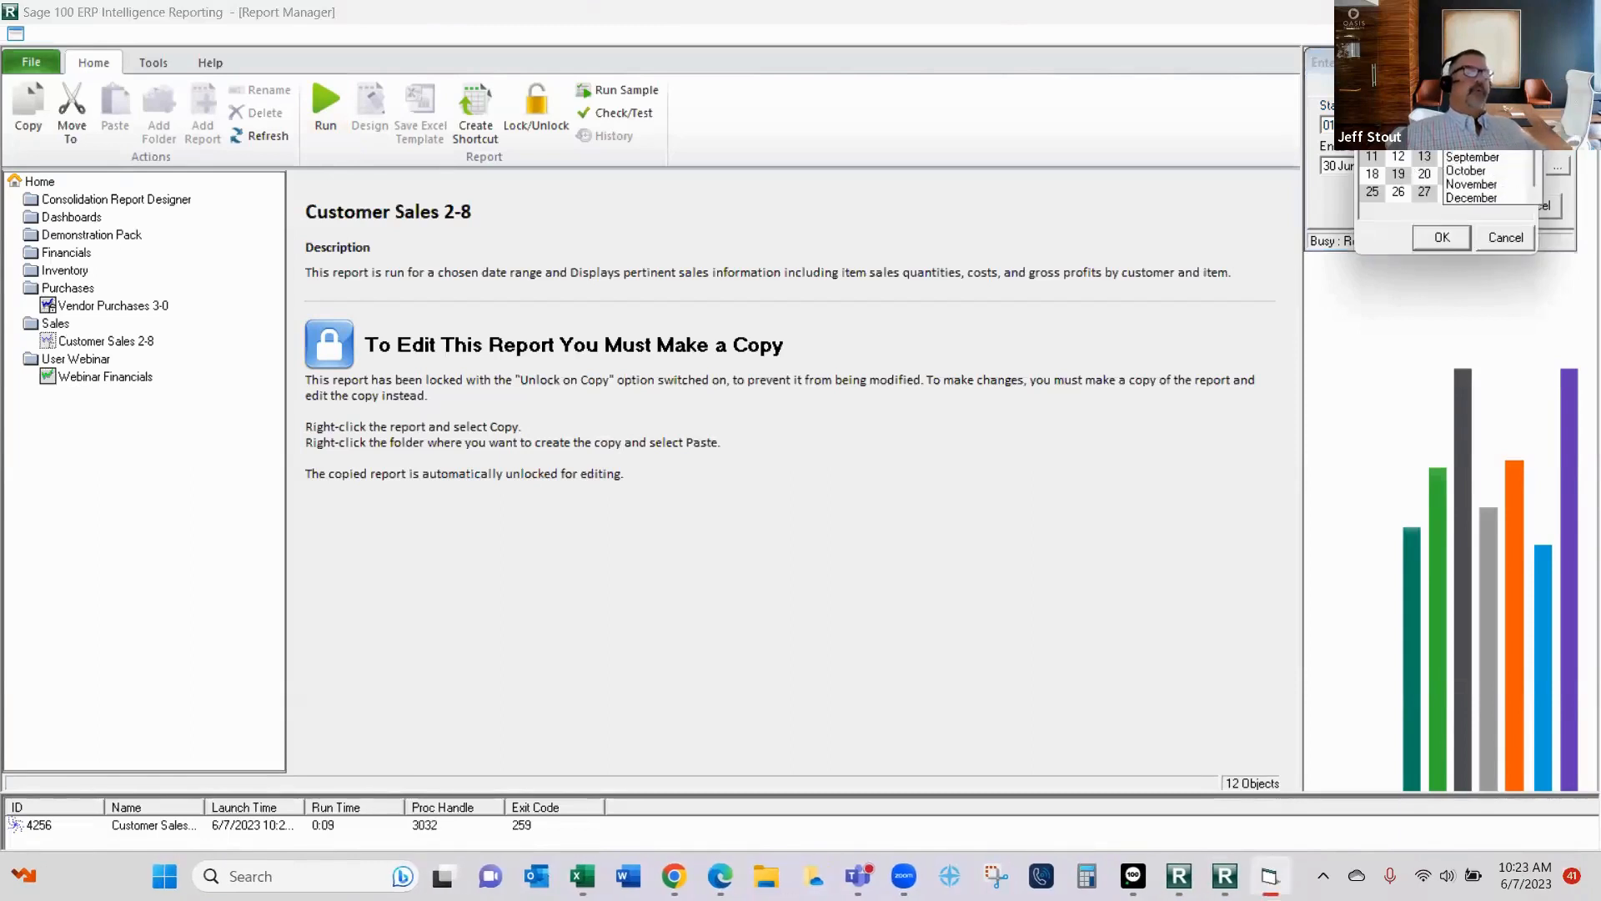
{"action": "left_click", "coordinate": [1472, 103]}
{"action": "left_click", "coordinate": [1433, 86]}
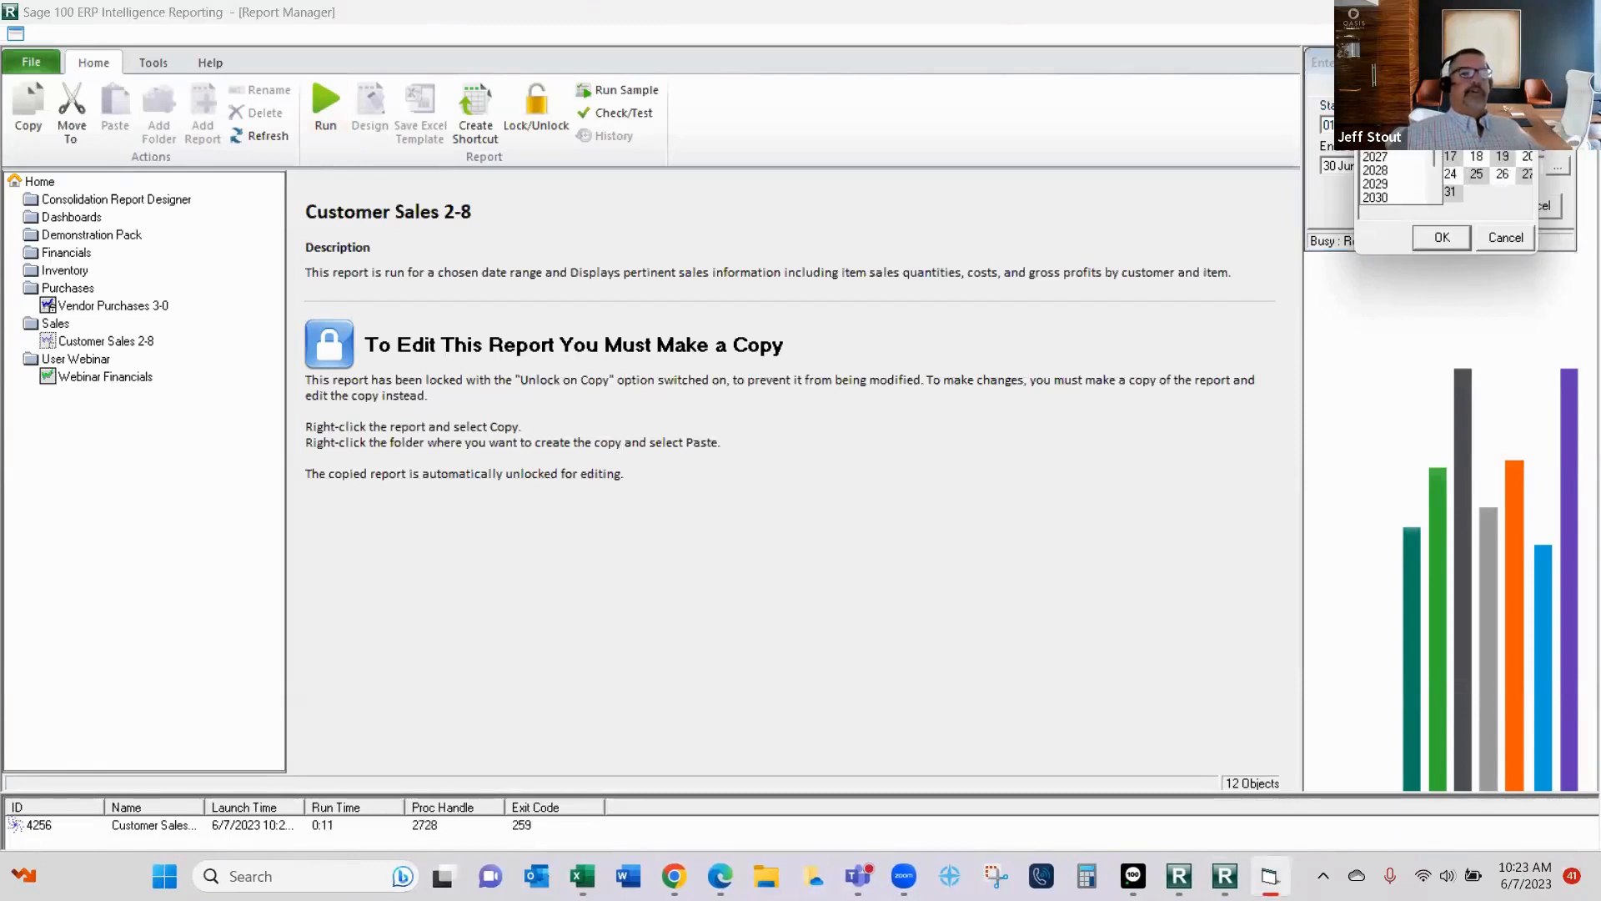
{"action": "left_click", "coordinate": [1384, 130]}
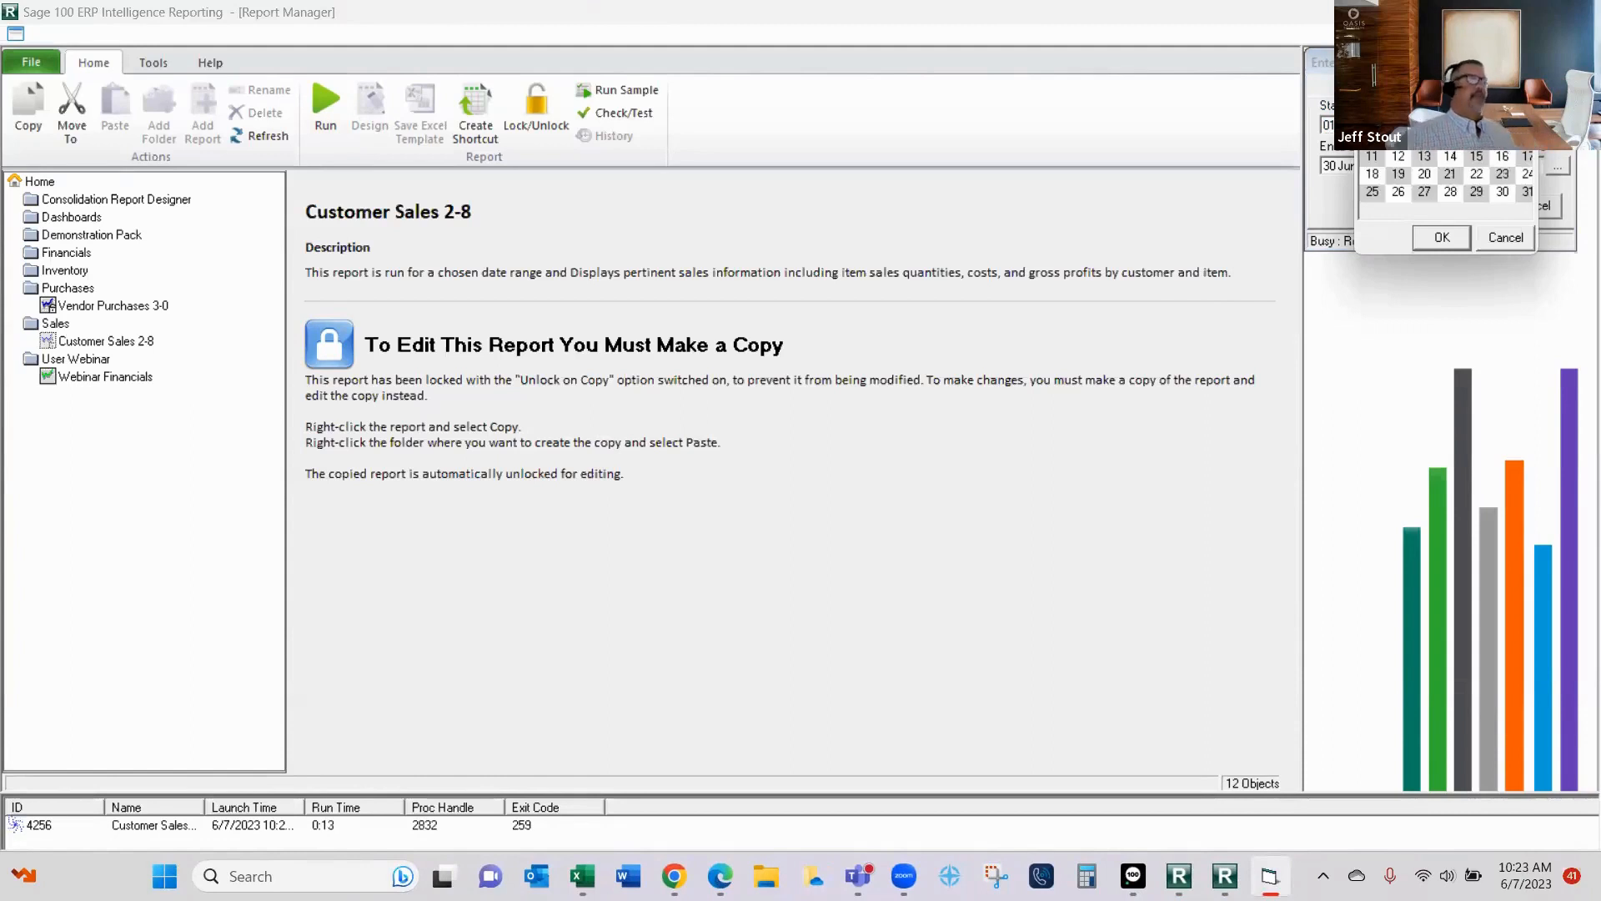
{"action": "left_click", "coordinate": [1452, 237]}
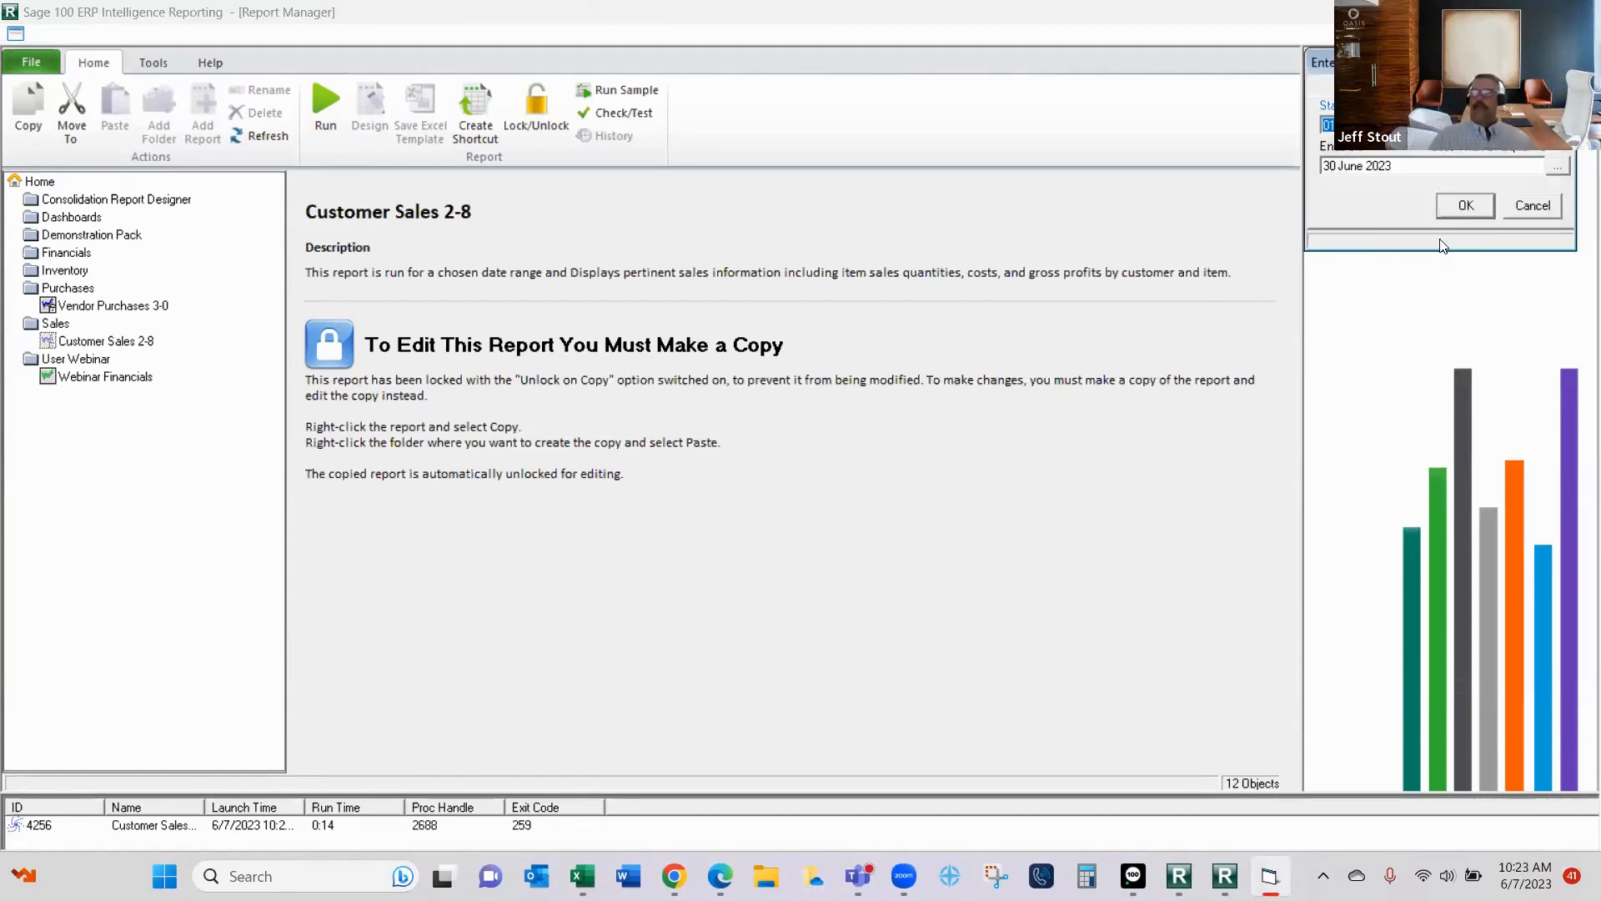
- Set the report's end date to 31 May 2025 and run it with these dates
{"action": "left_click", "coordinate": [1558, 167]}
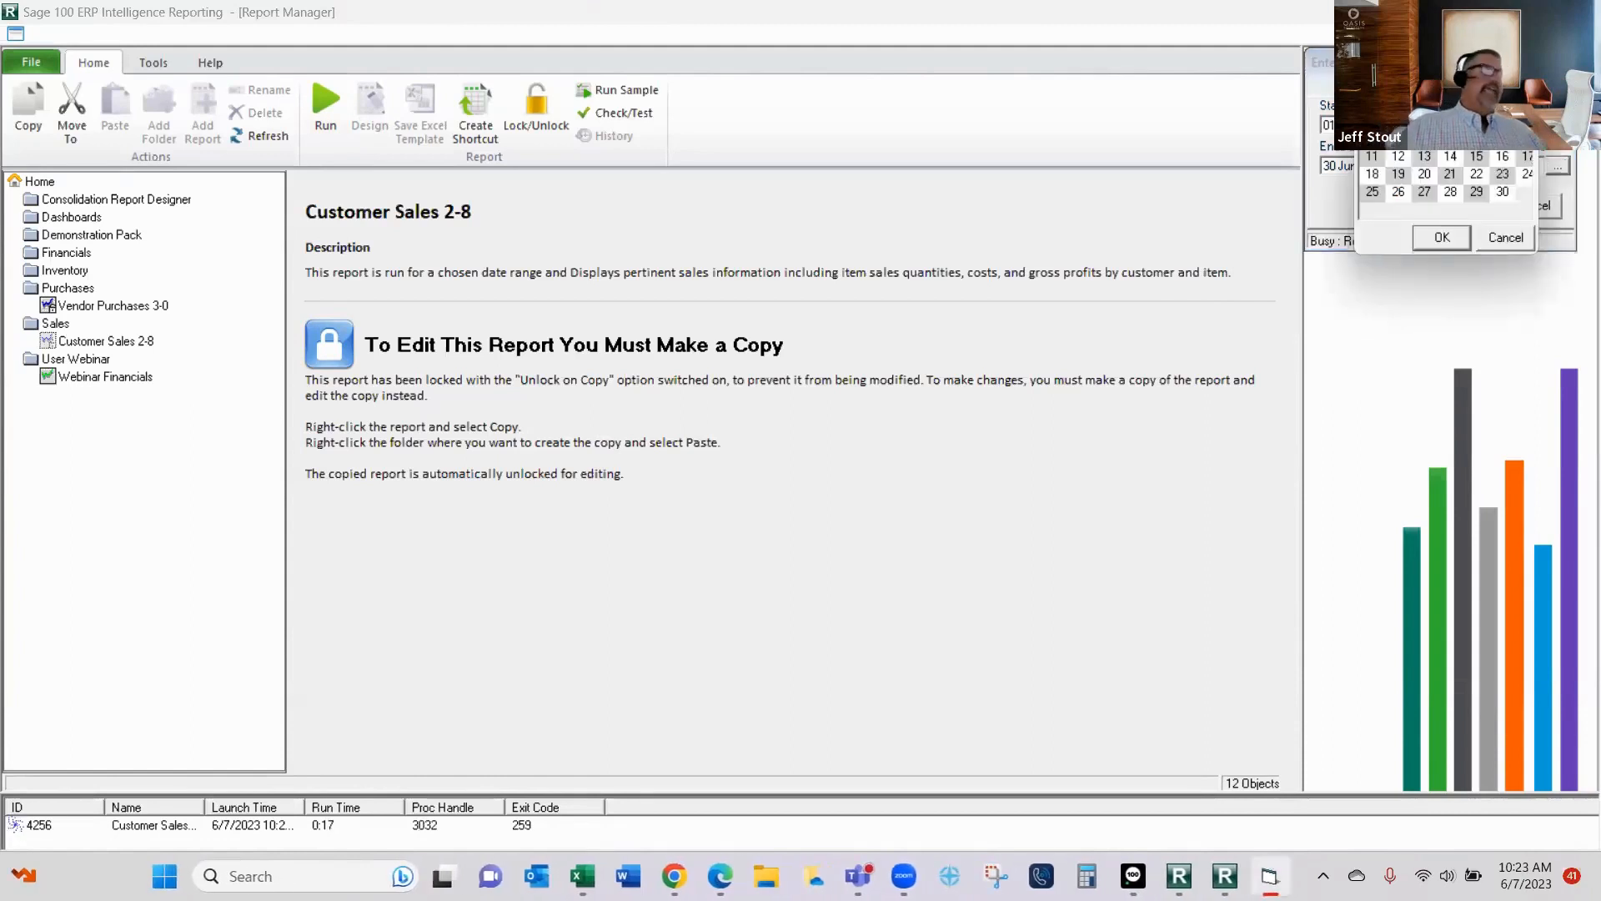
{"action": "left_click", "coordinate": [1526, 85]}
{"action": "left_click", "coordinate": [1489, 117]}
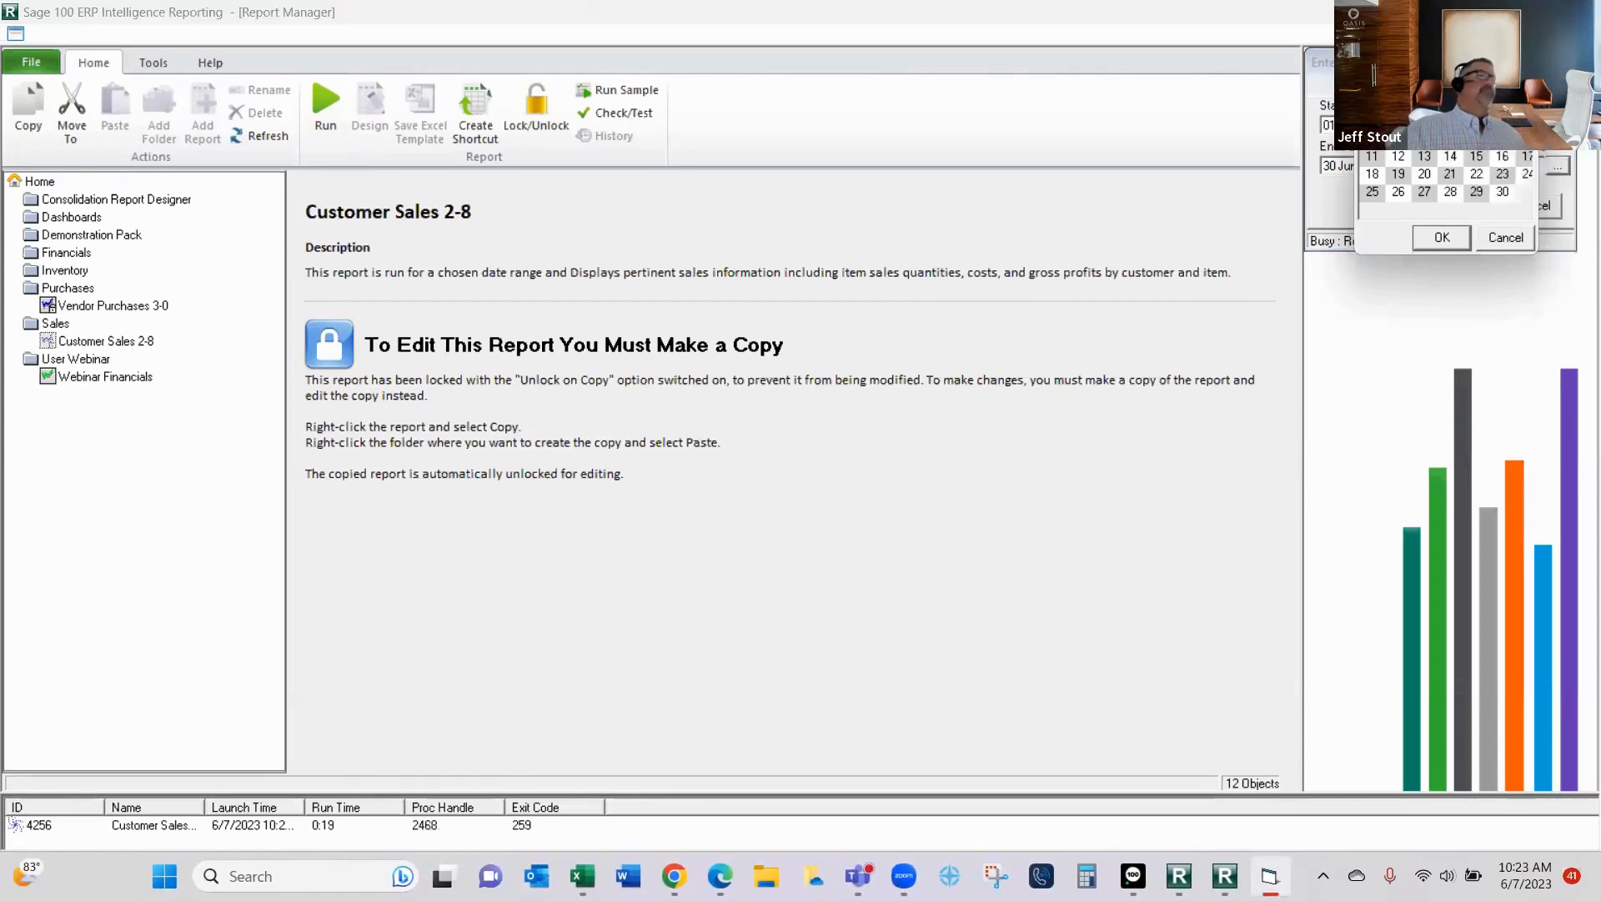
{"action": "left_click", "coordinate": [1436, 85]}
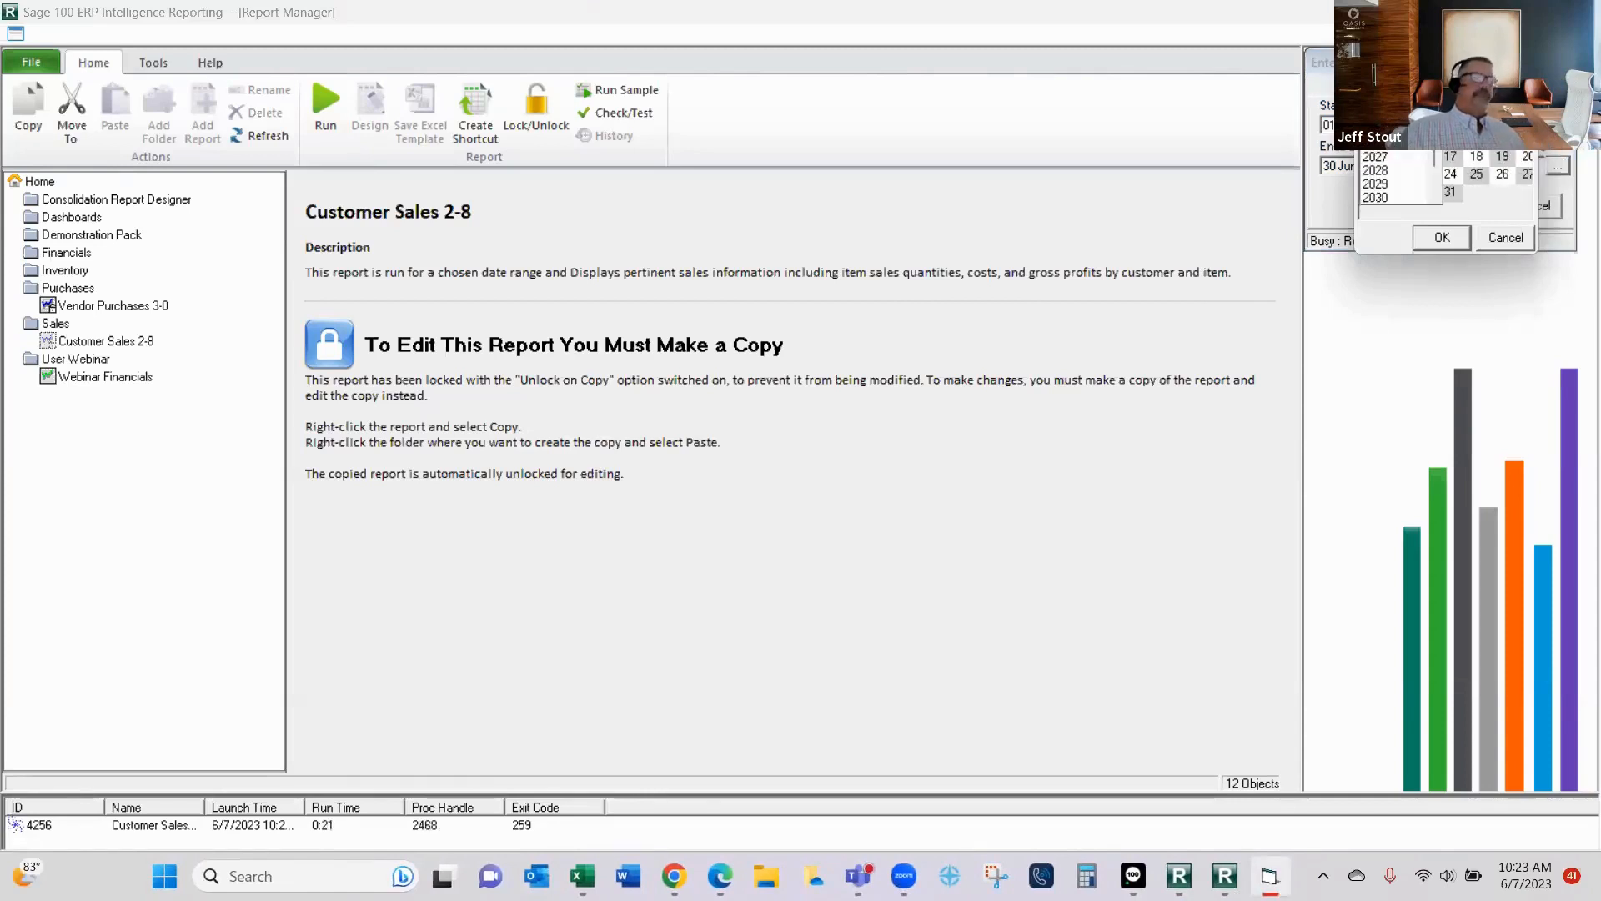
{"action": "left_click", "coordinate": [1395, 130]}
{"action": "left_click", "coordinate": [1525, 191]}
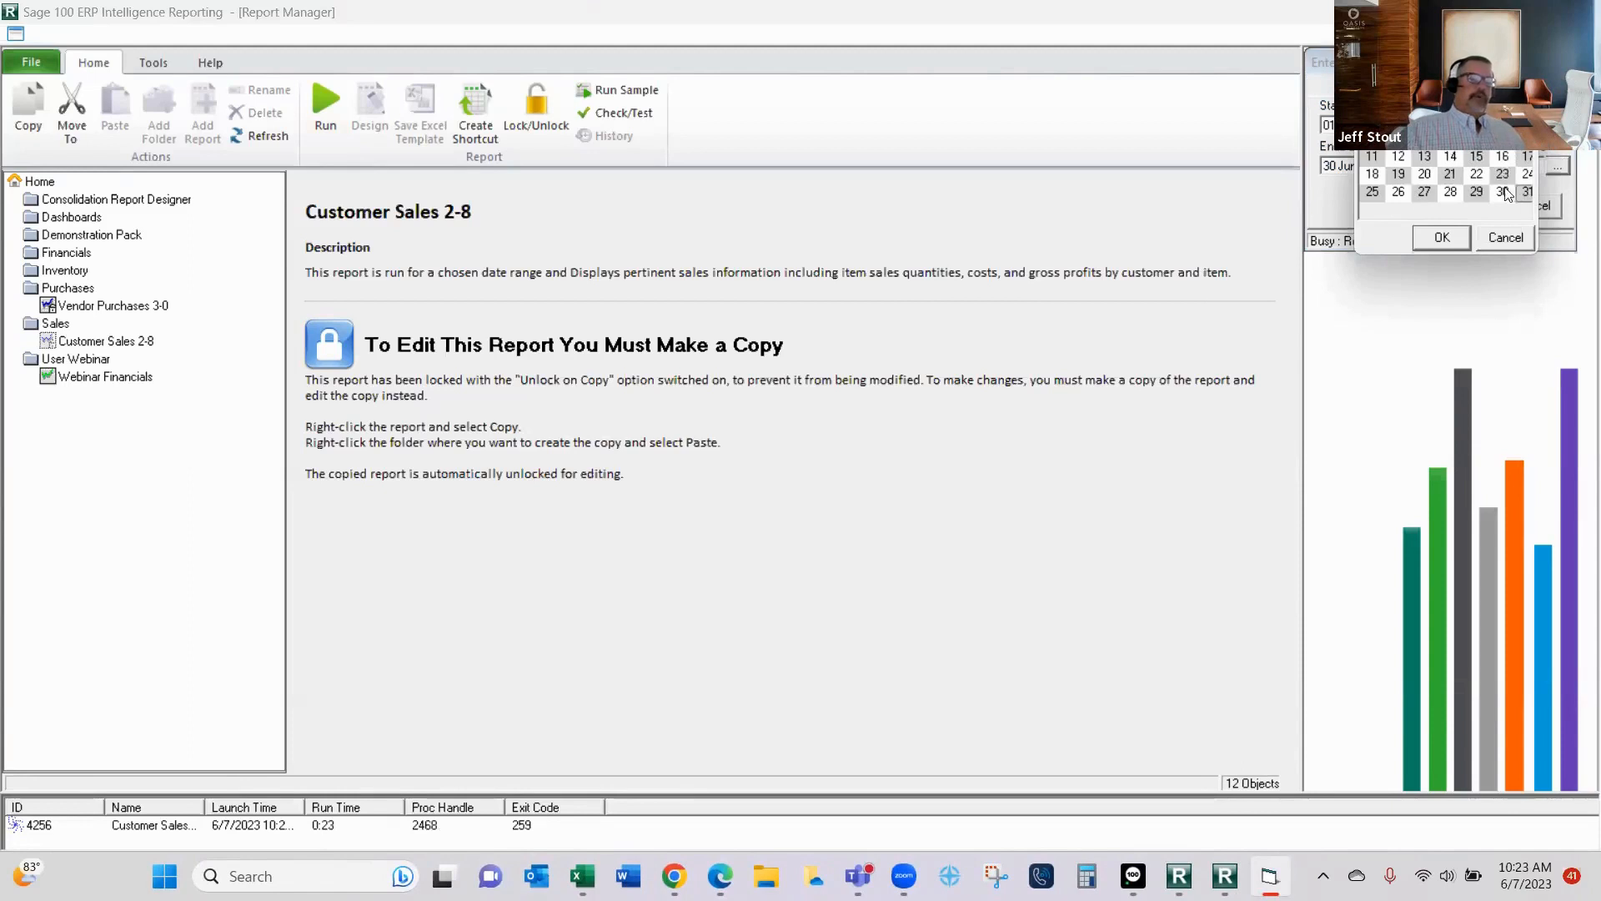
{"action": "left_click", "coordinate": [1442, 237]}
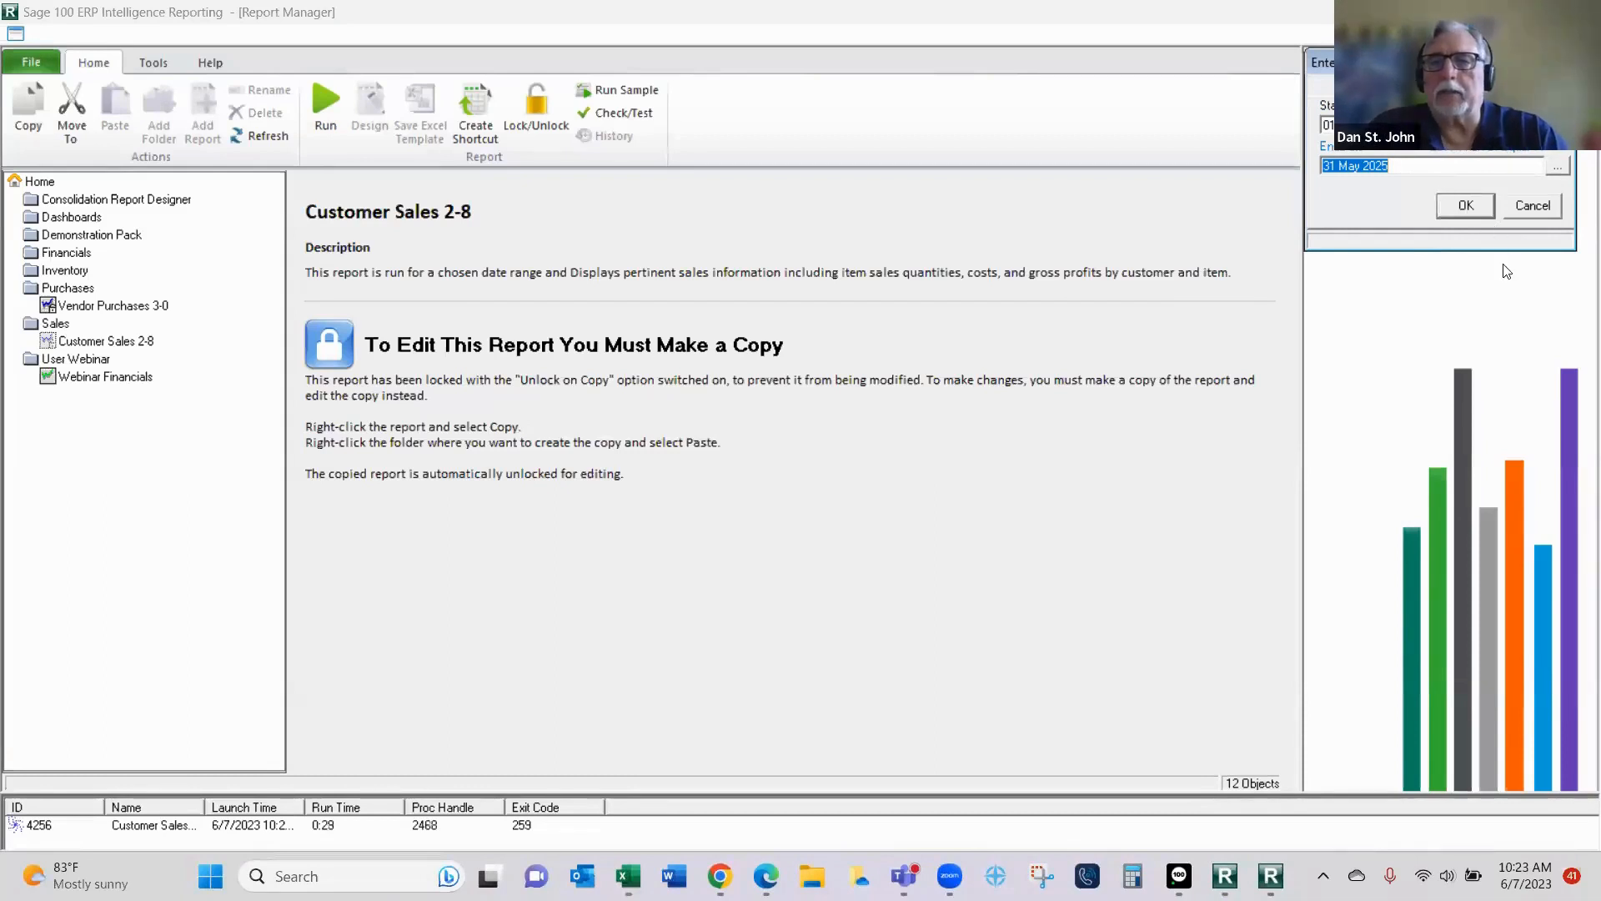
{"action": "left_click", "coordinate": [1466, 205]}
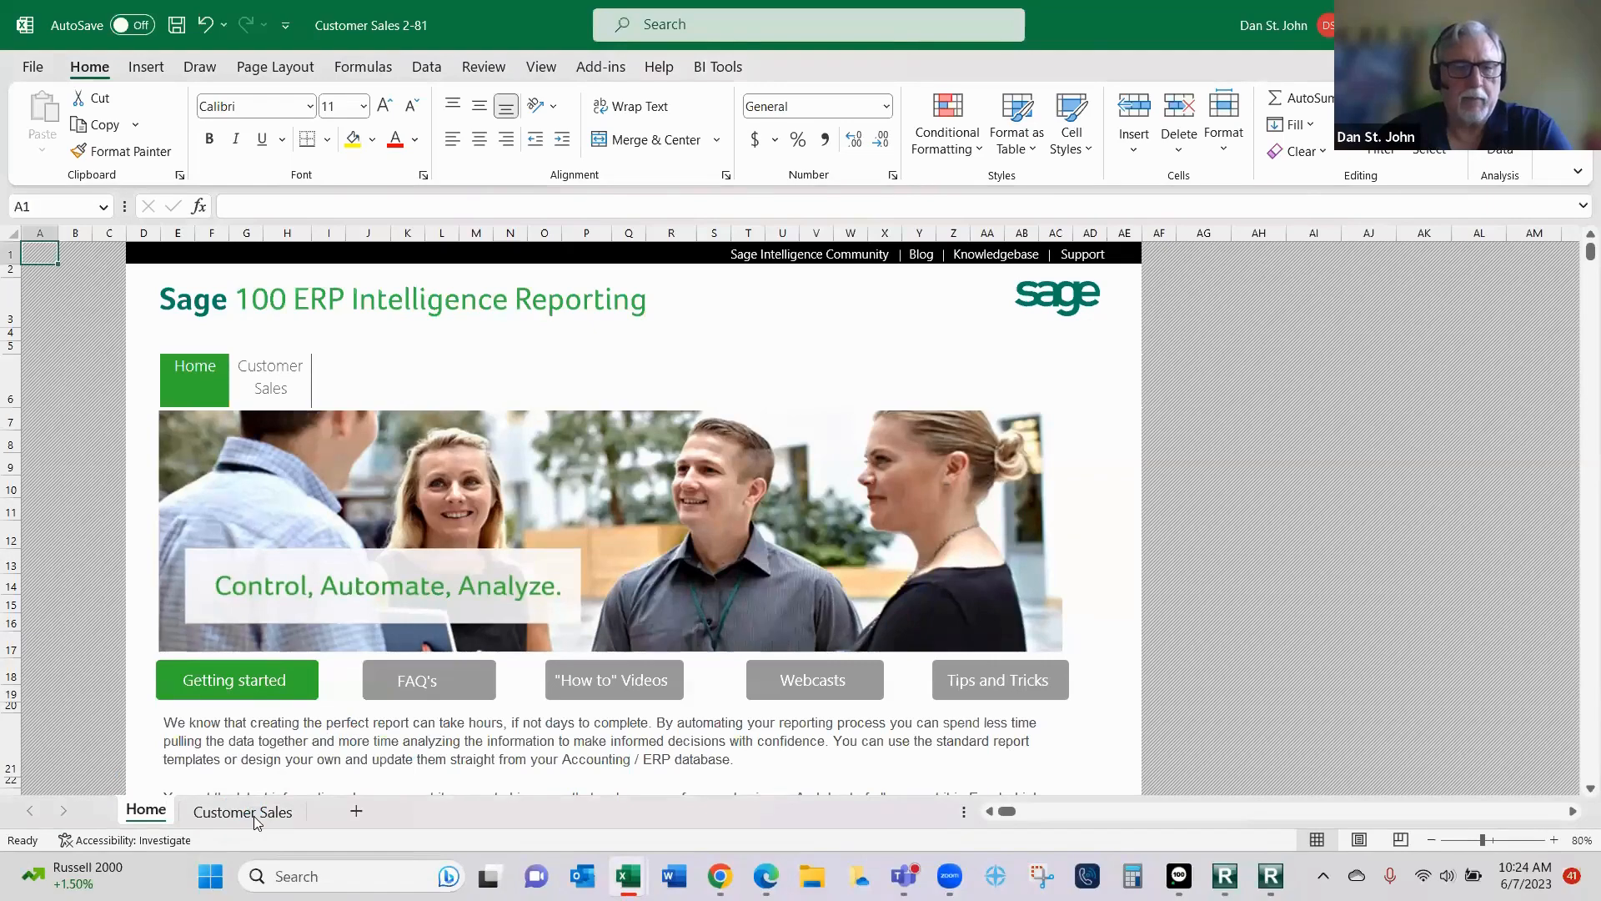
- Look through the Customer Sales worksheet of the generated report and return to the Webinar Financials1 workbook
{"action": "left_click", "coordinate": [256, 814]}
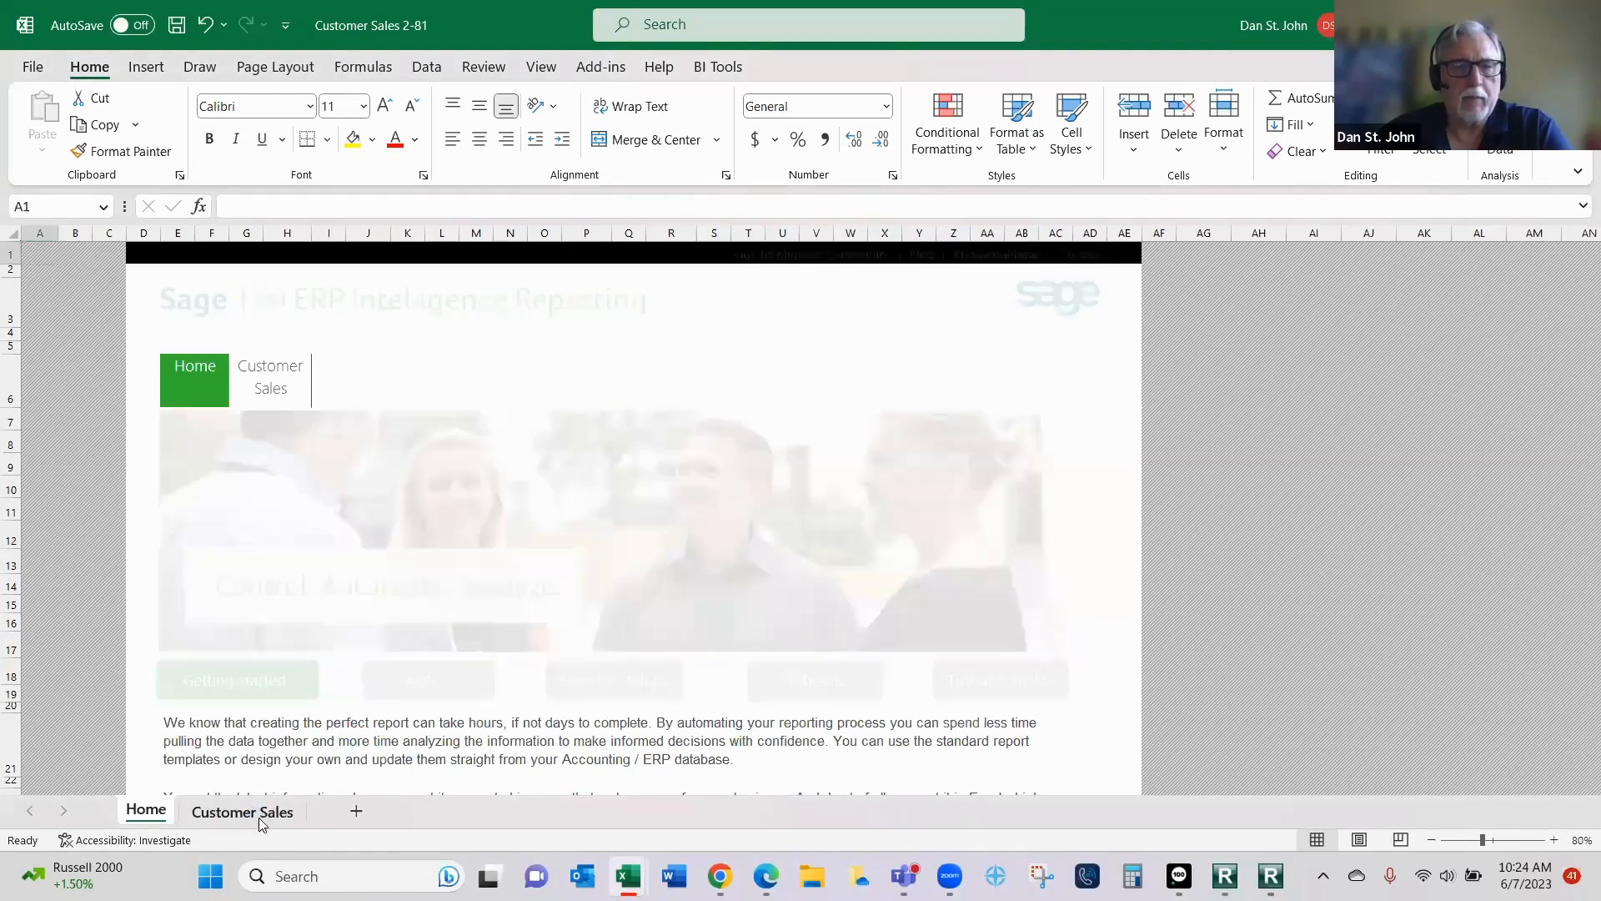
{"action": "scroll", "coordinate": [544, 550], "scroll_direction": "down", "scroll_amount": 2}
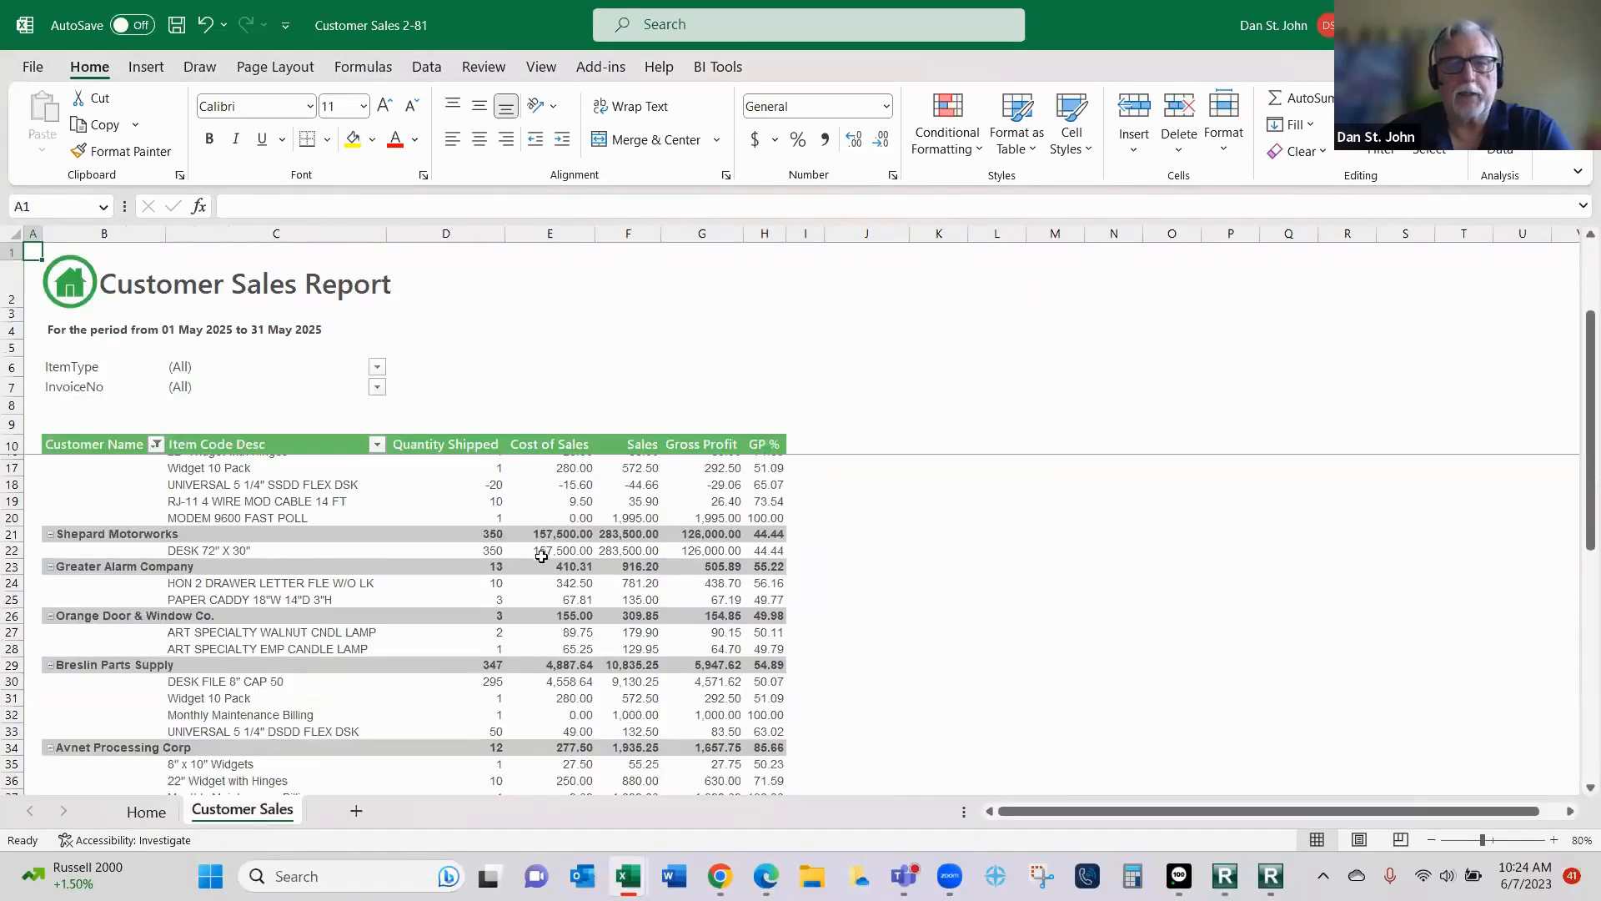
{"action": "scroll", "coordinate": [525, 563], "scroll_direction": "up", "scroll_amount": 2}
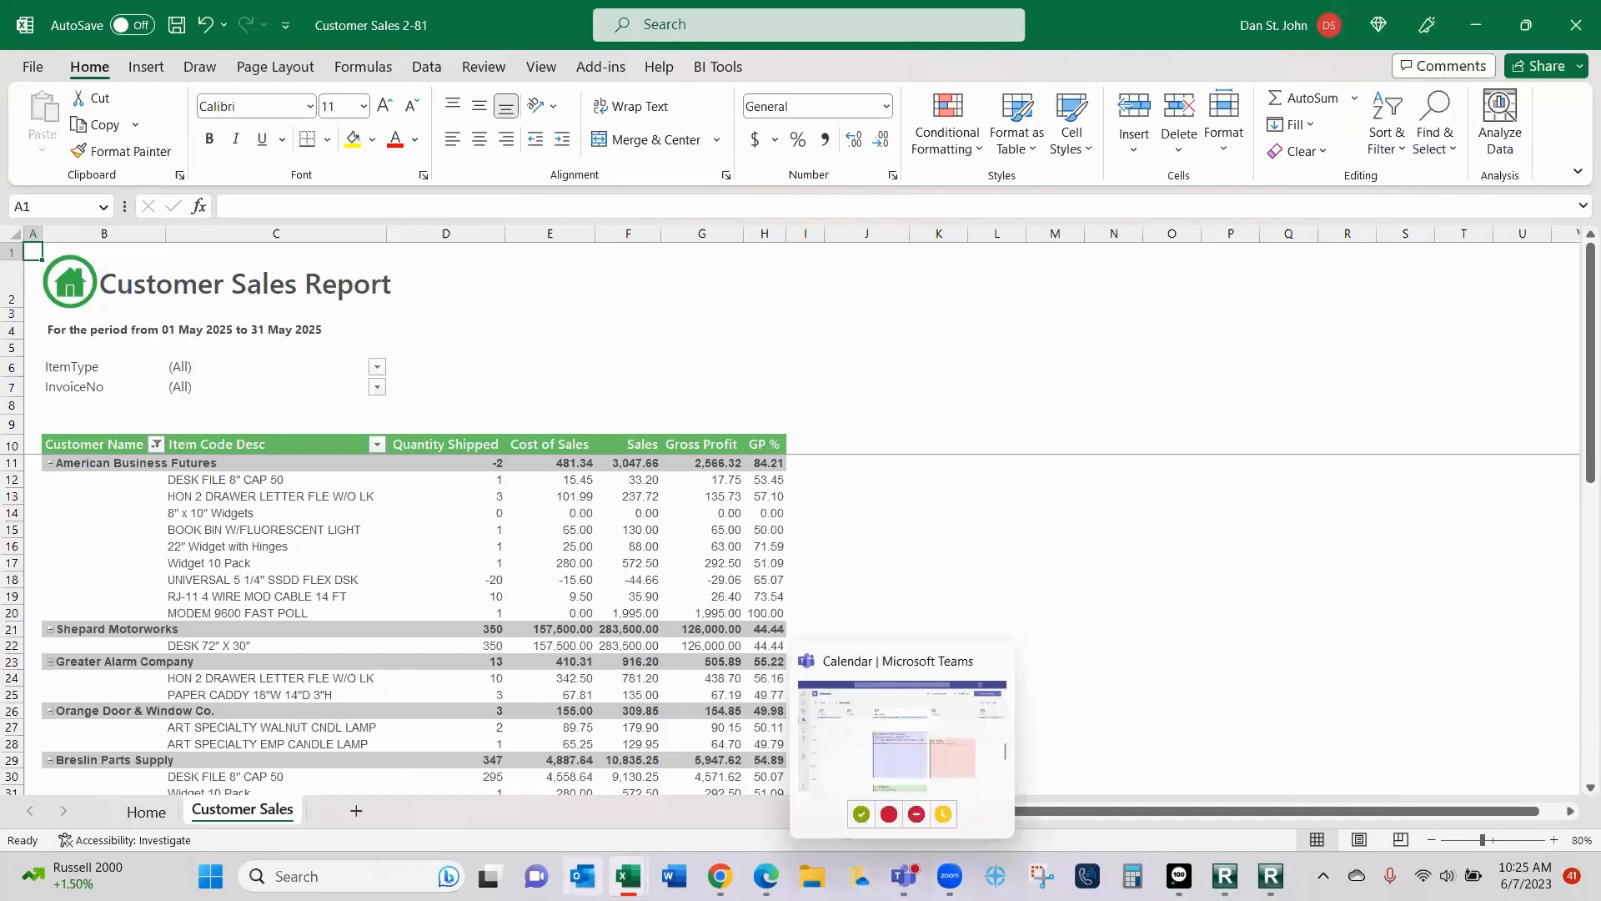
{"action": "mouse_move", "coordinate": [621, 875]}
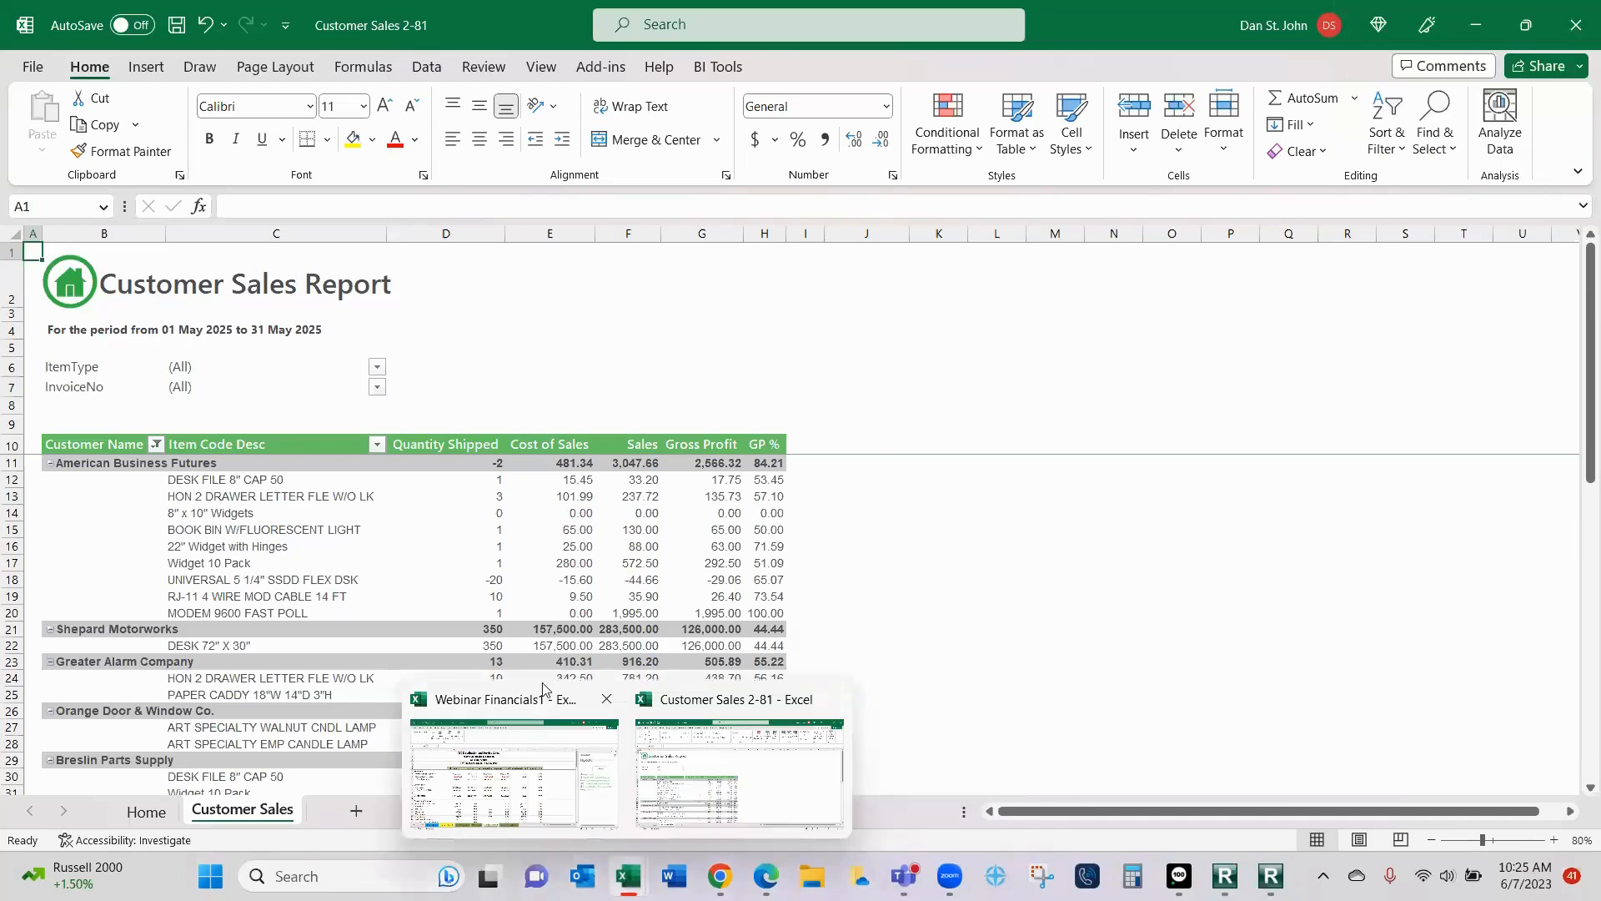
{"action": "left_click", "coordinate": [531, 790]}
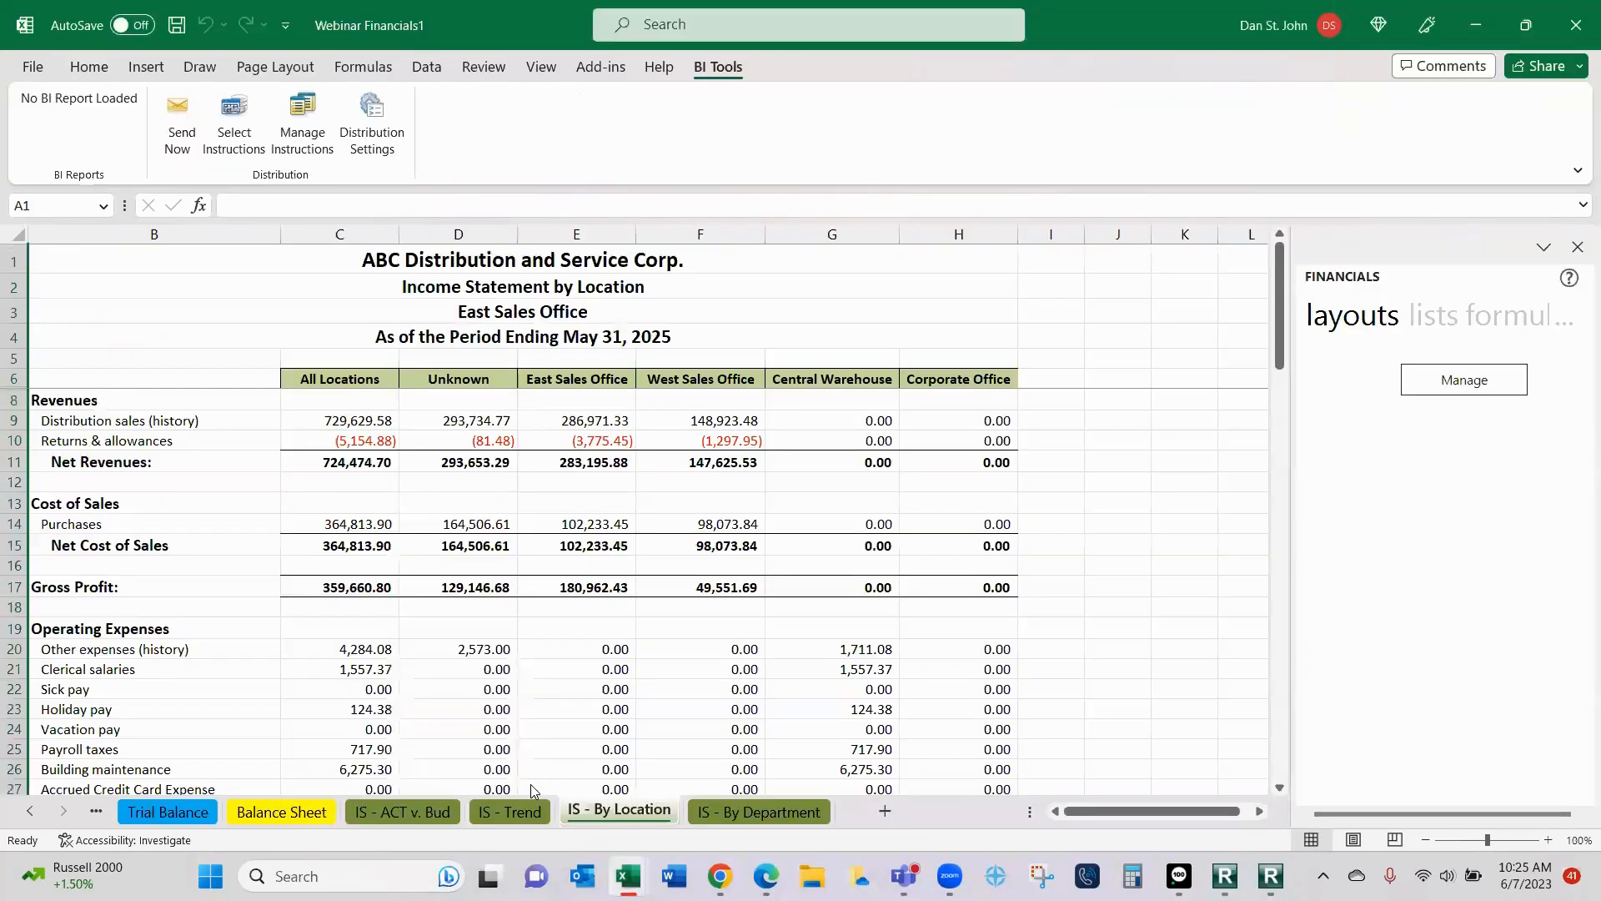